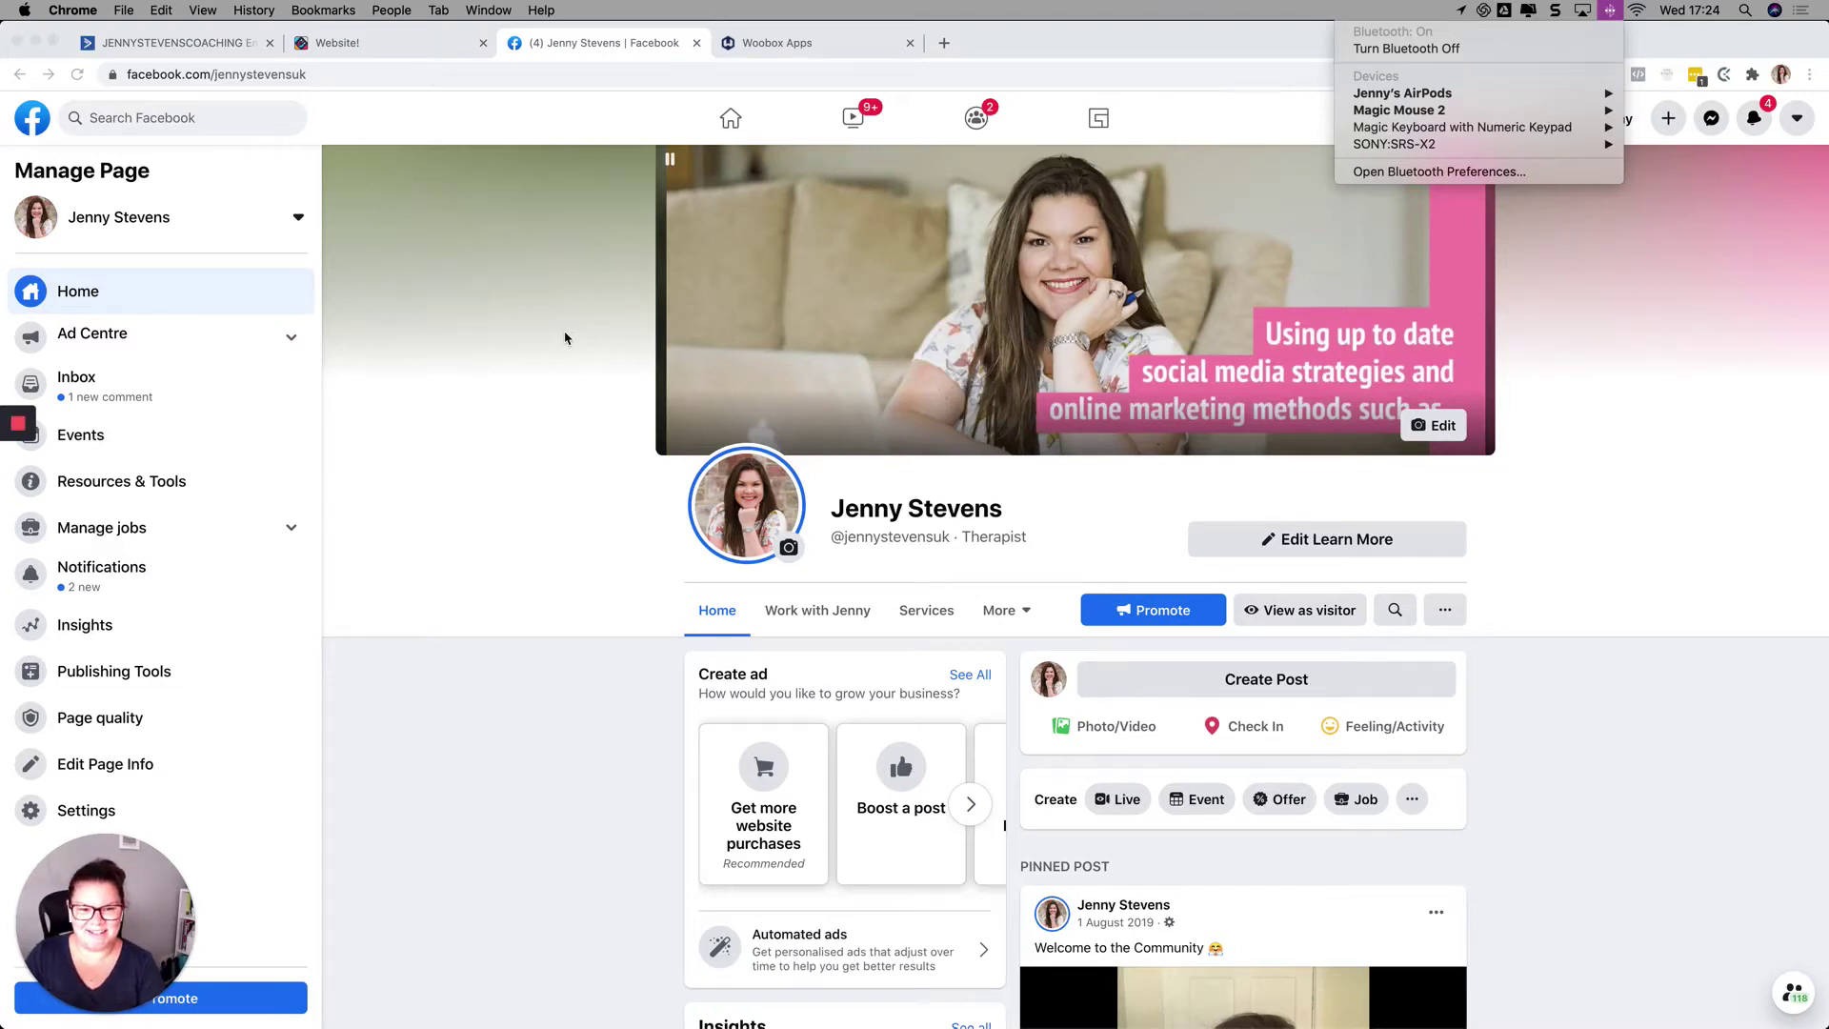
# Preview the business page as a visitor and scroll through its About details and pinned welcome post.
pyautogui.click(583, 343)
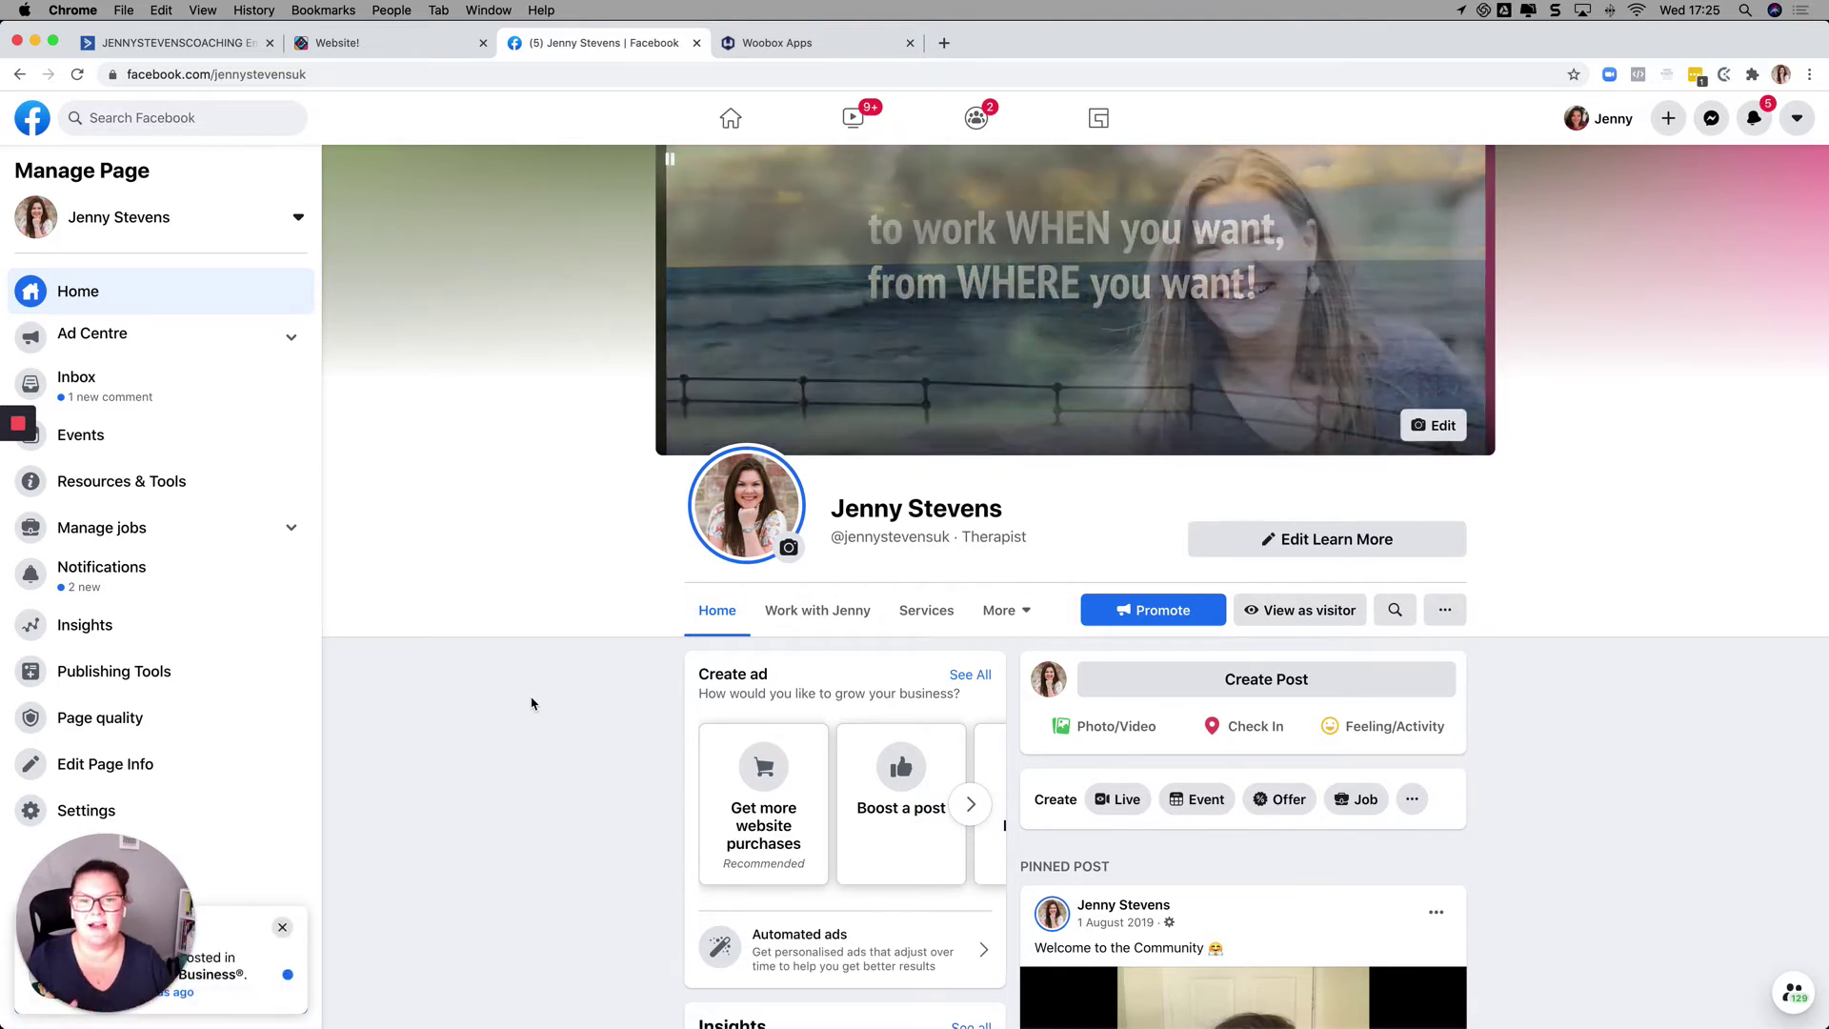
pyautogui.scroll(-1, 536, 702)
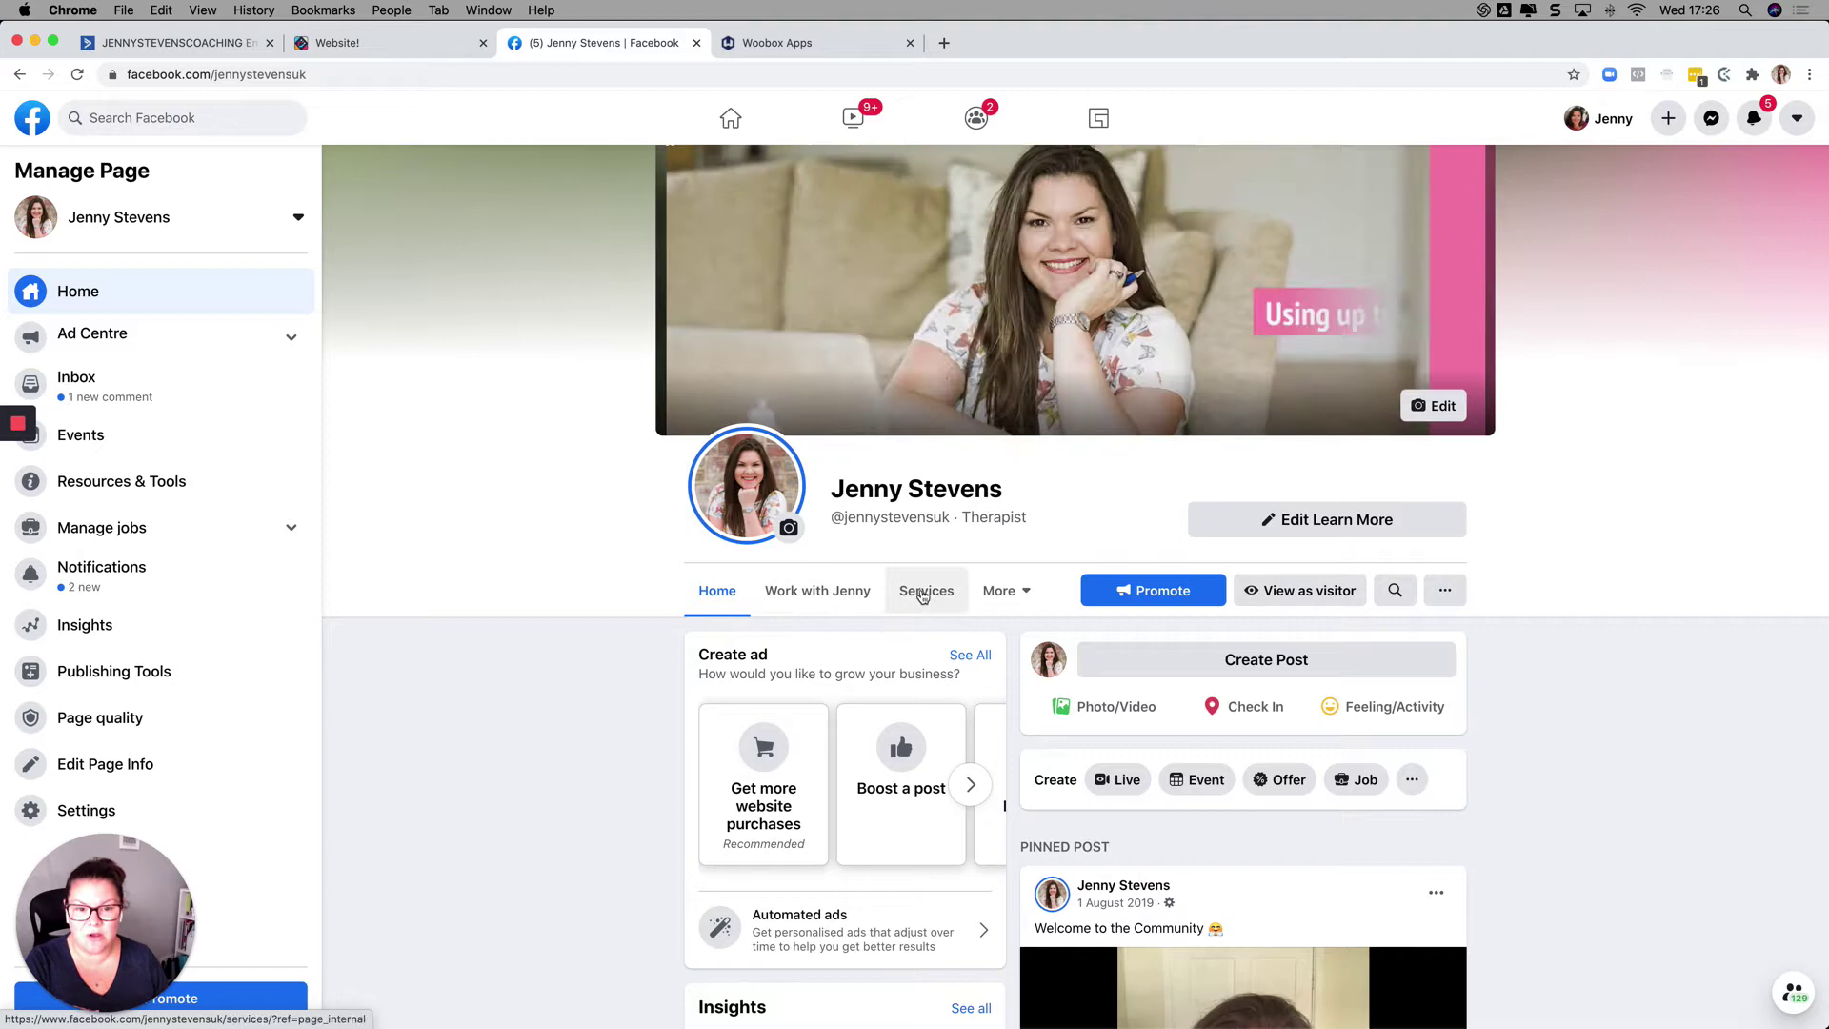
pyautogui.click(1296, 597)
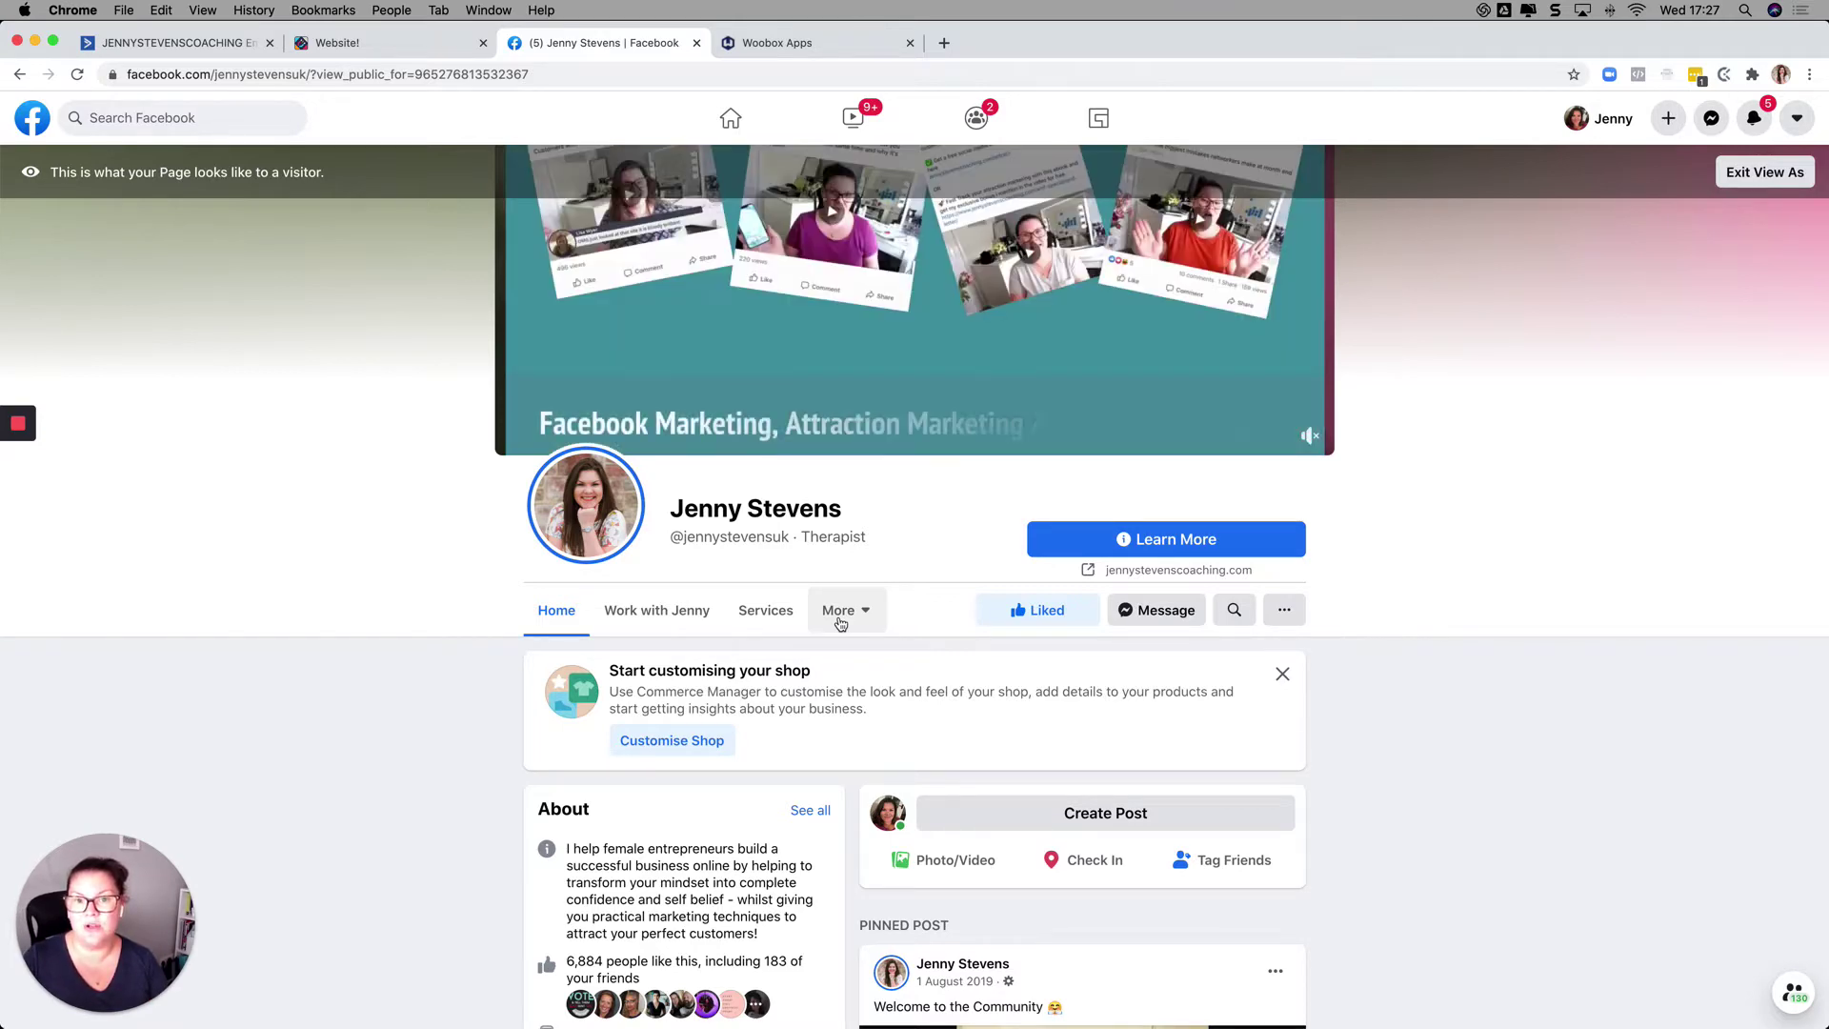
pyautogui.scroll(-5, 411, 688)
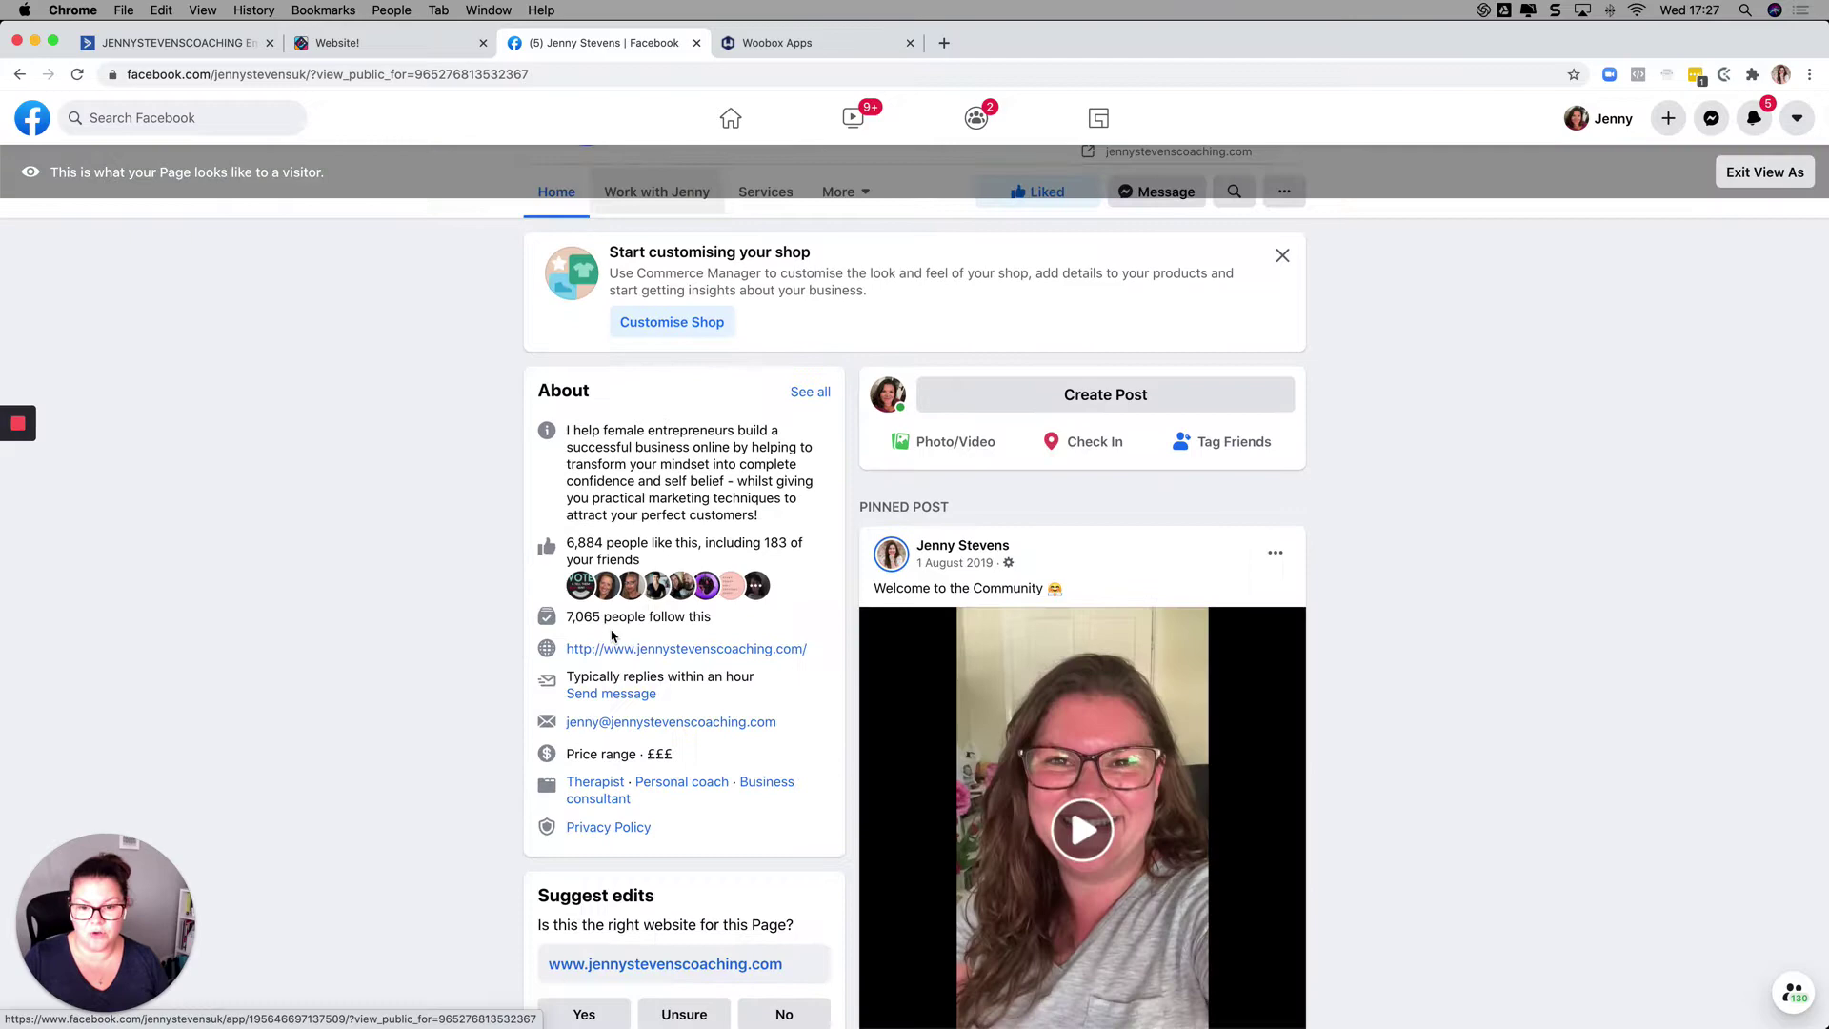
pyautogui.scroll(-3, 411, 687)
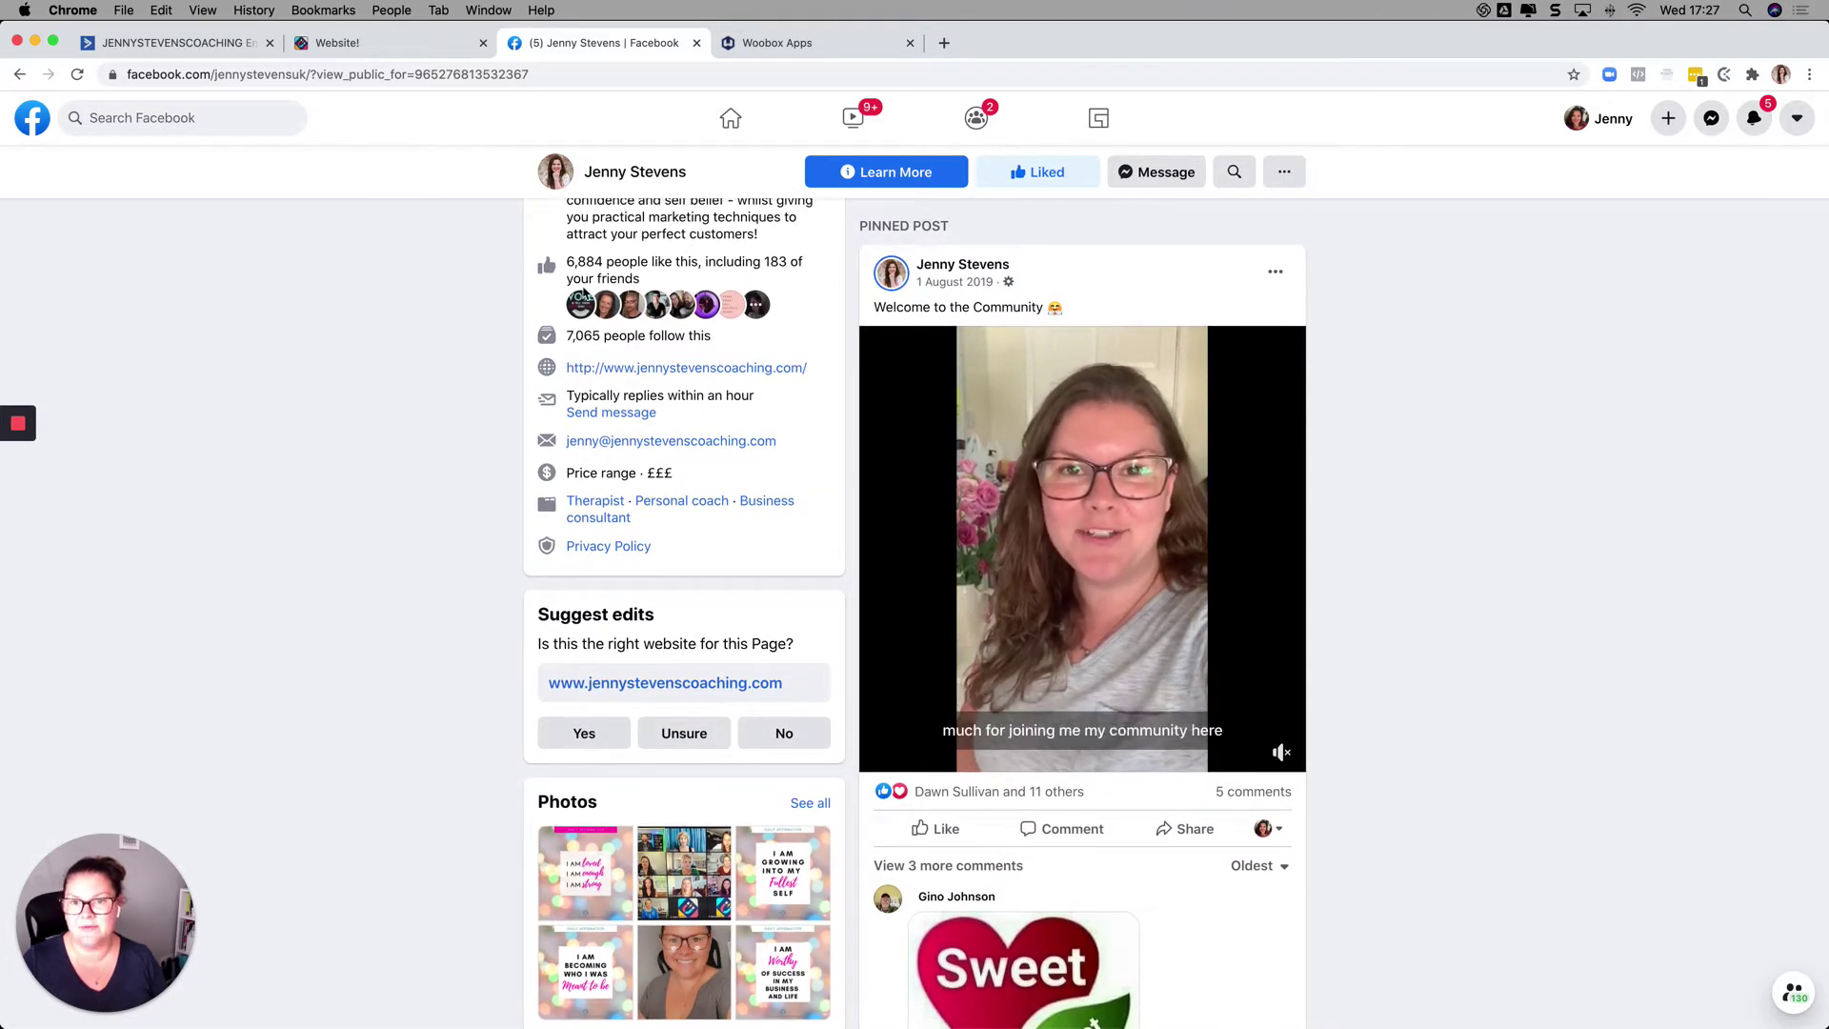
pyautogui.scroll(7, 459, 445)
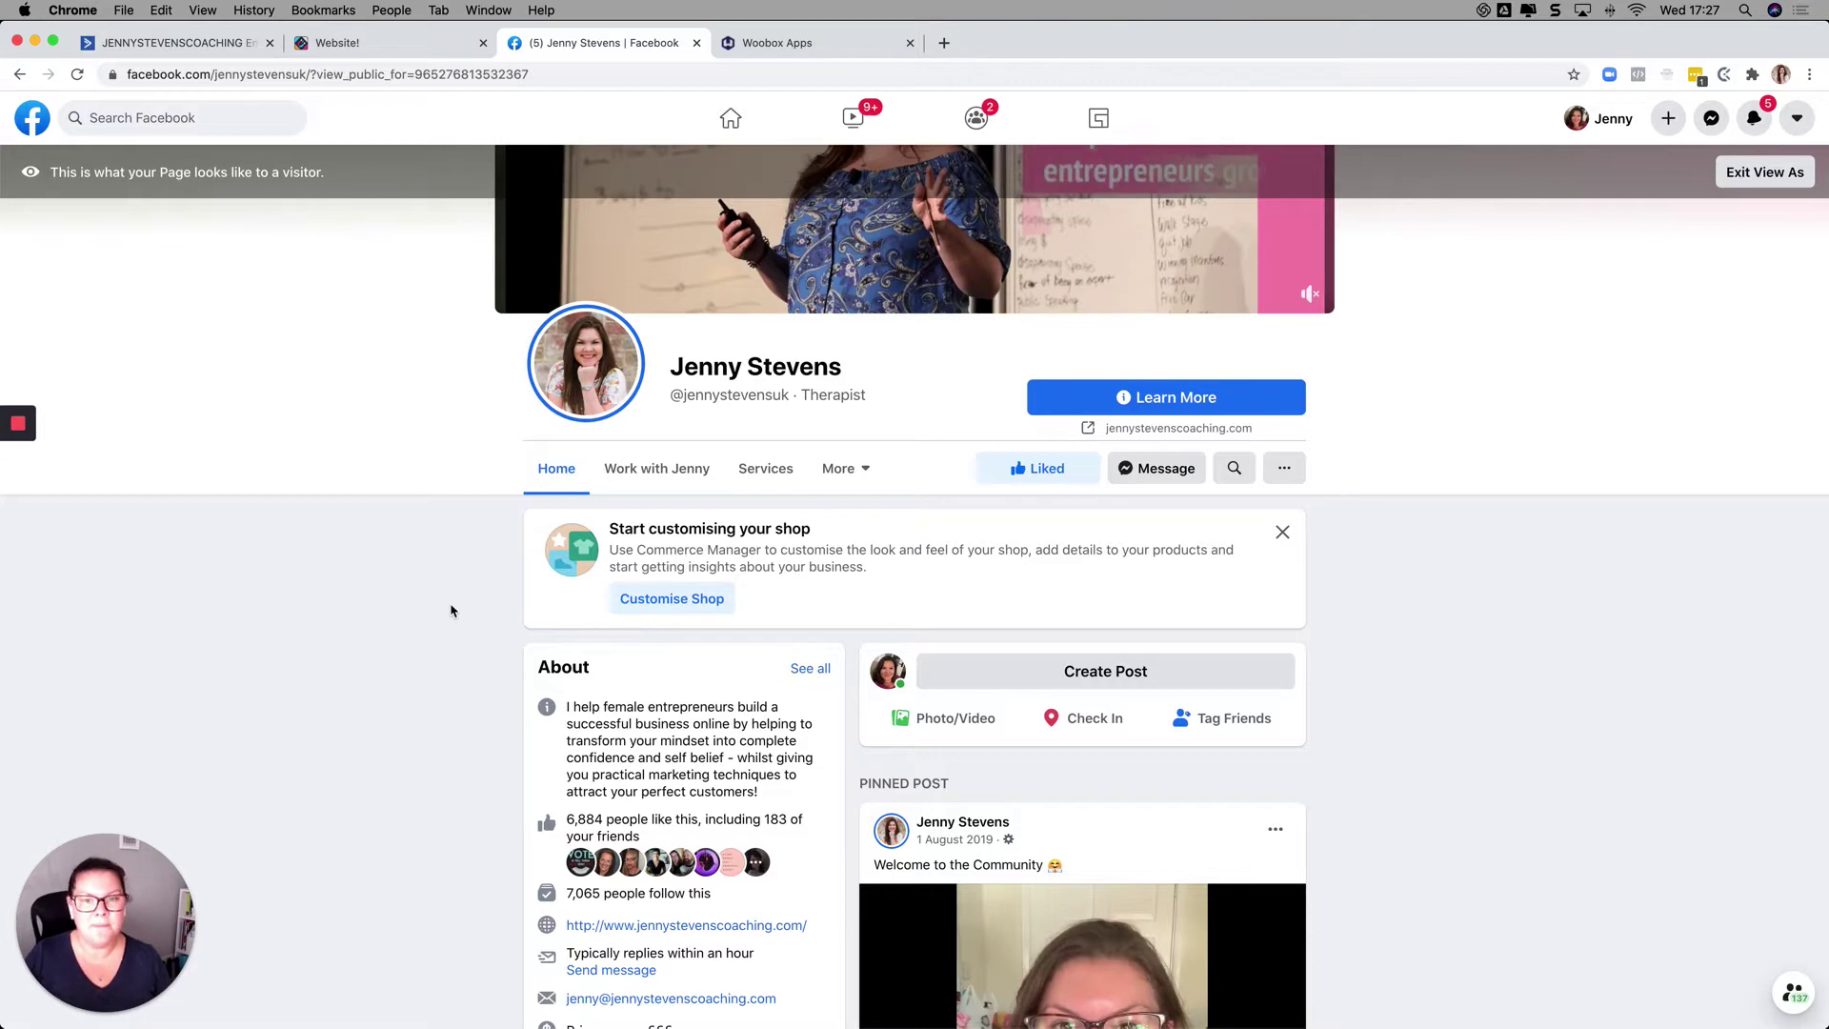
# Check the page's extra tabs, such as Free Trainings and YouTube, then go to the Woobox Facebook Tabs dashboard.
pyautogui.click(853, 471)
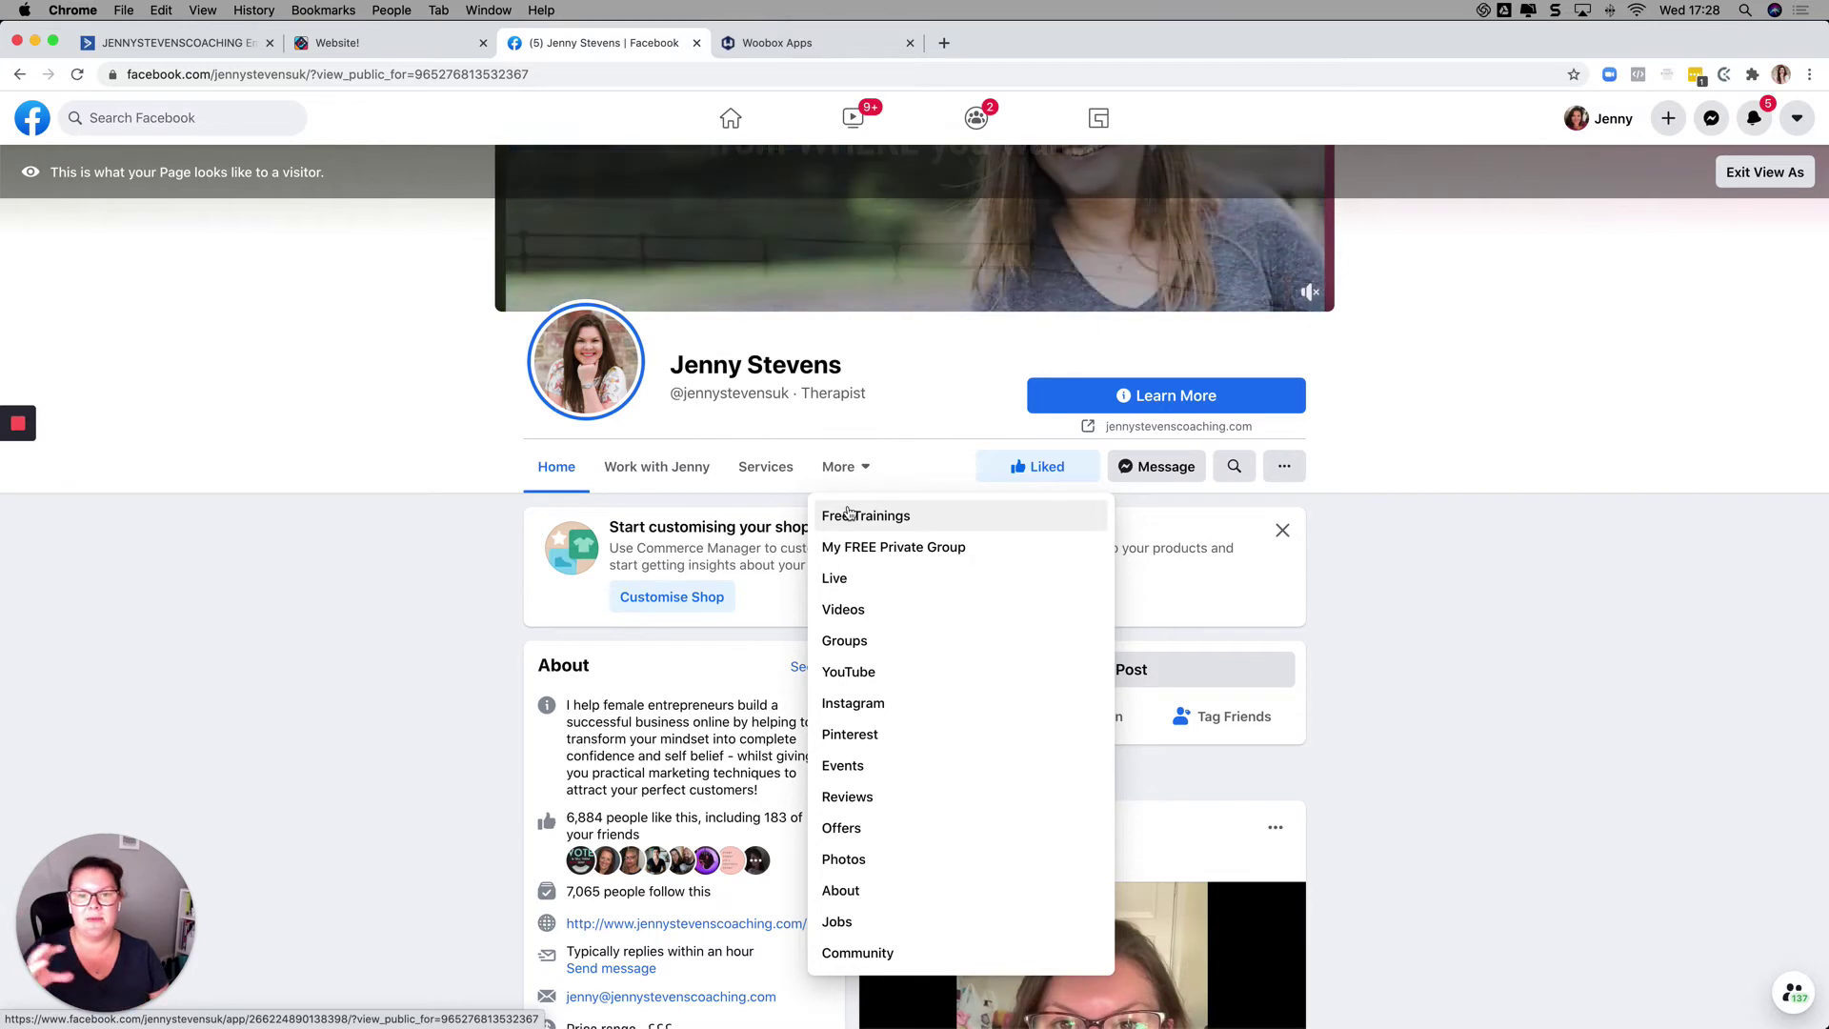
pyautogui.click(459, 598)
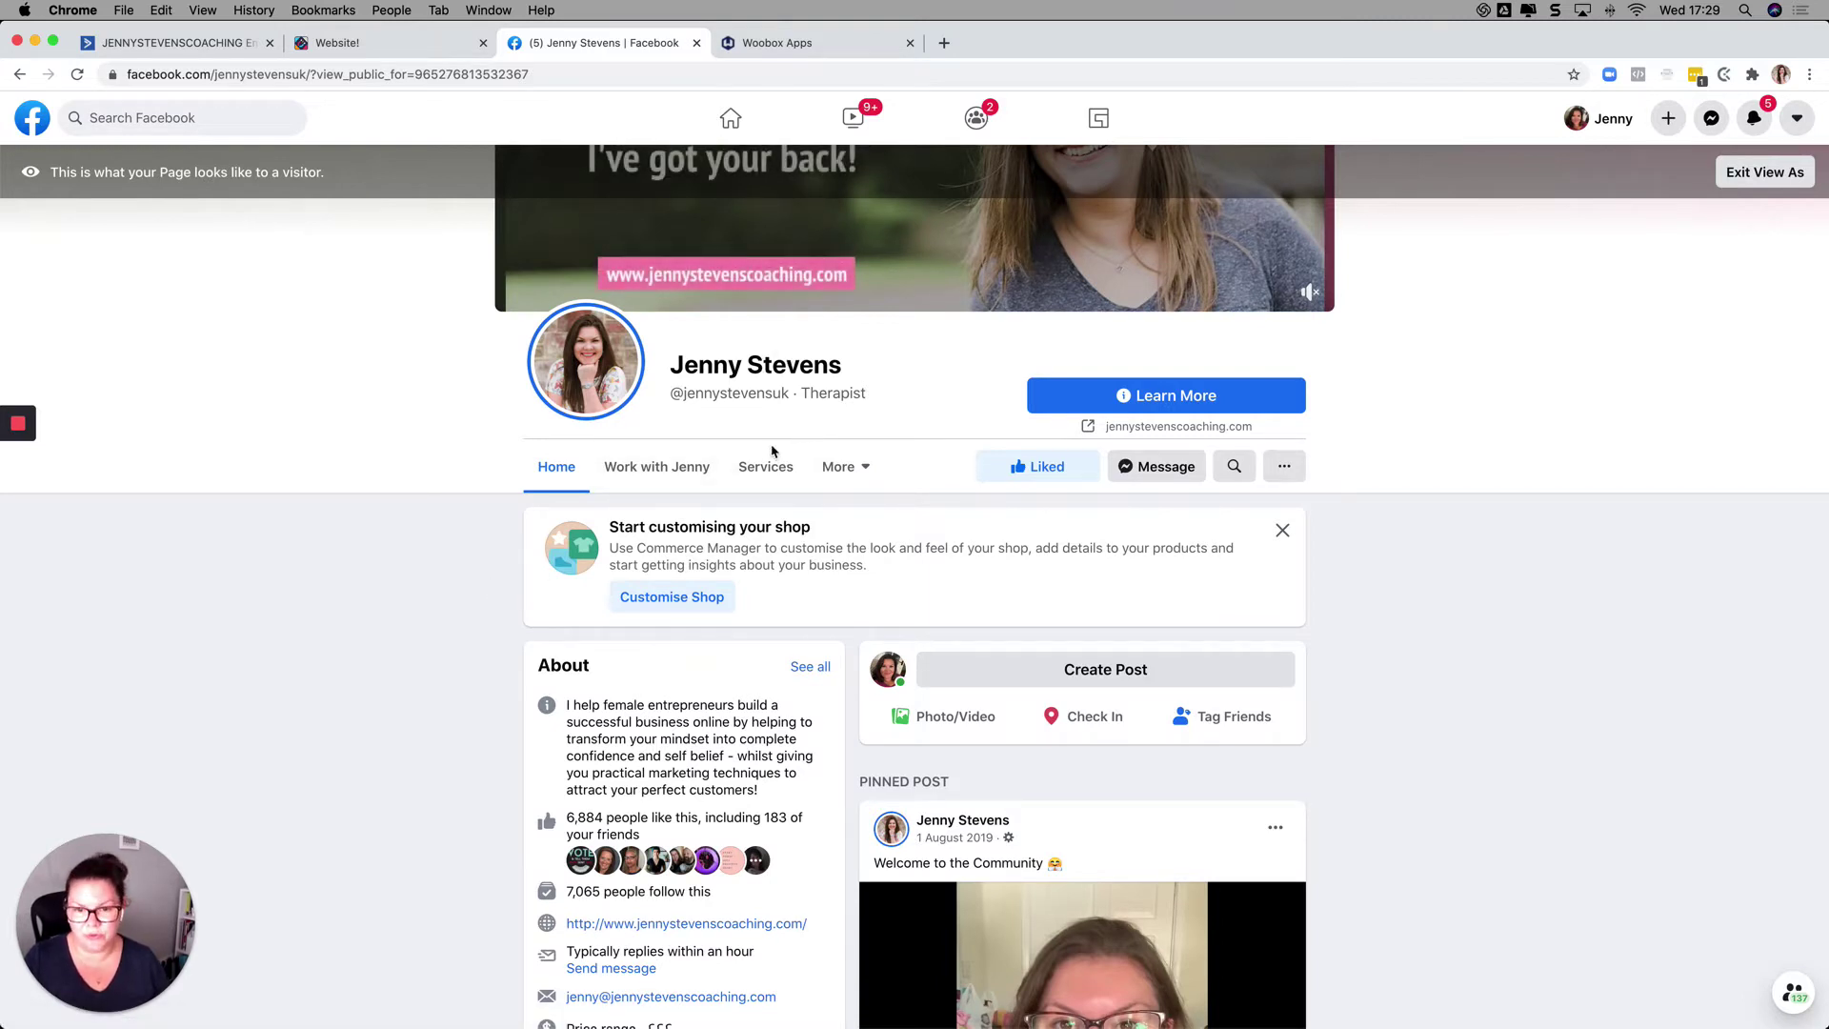
pyautogui.click(796, 48)
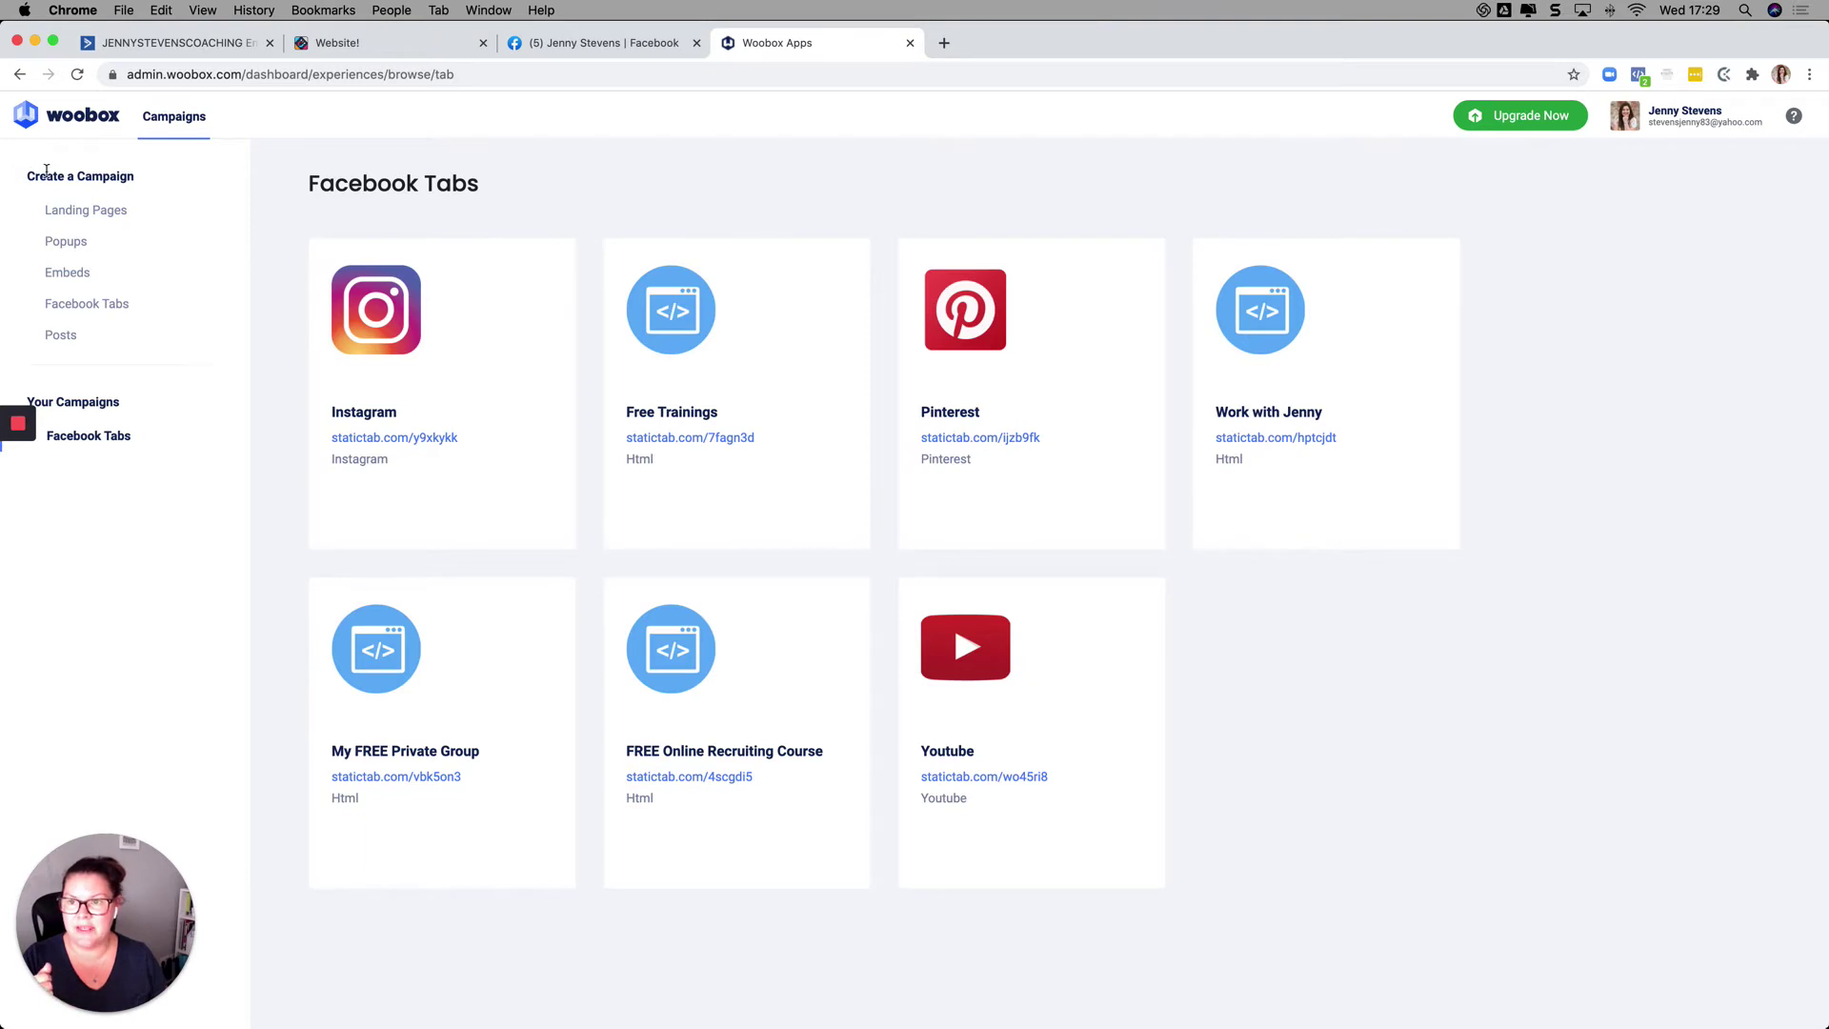
# Choose Facebook Tabs under Create a Campaign to list the HTML, Pinterest, Twitter, Instagram and Youtube templates.
pyautogui.click(86, 305)
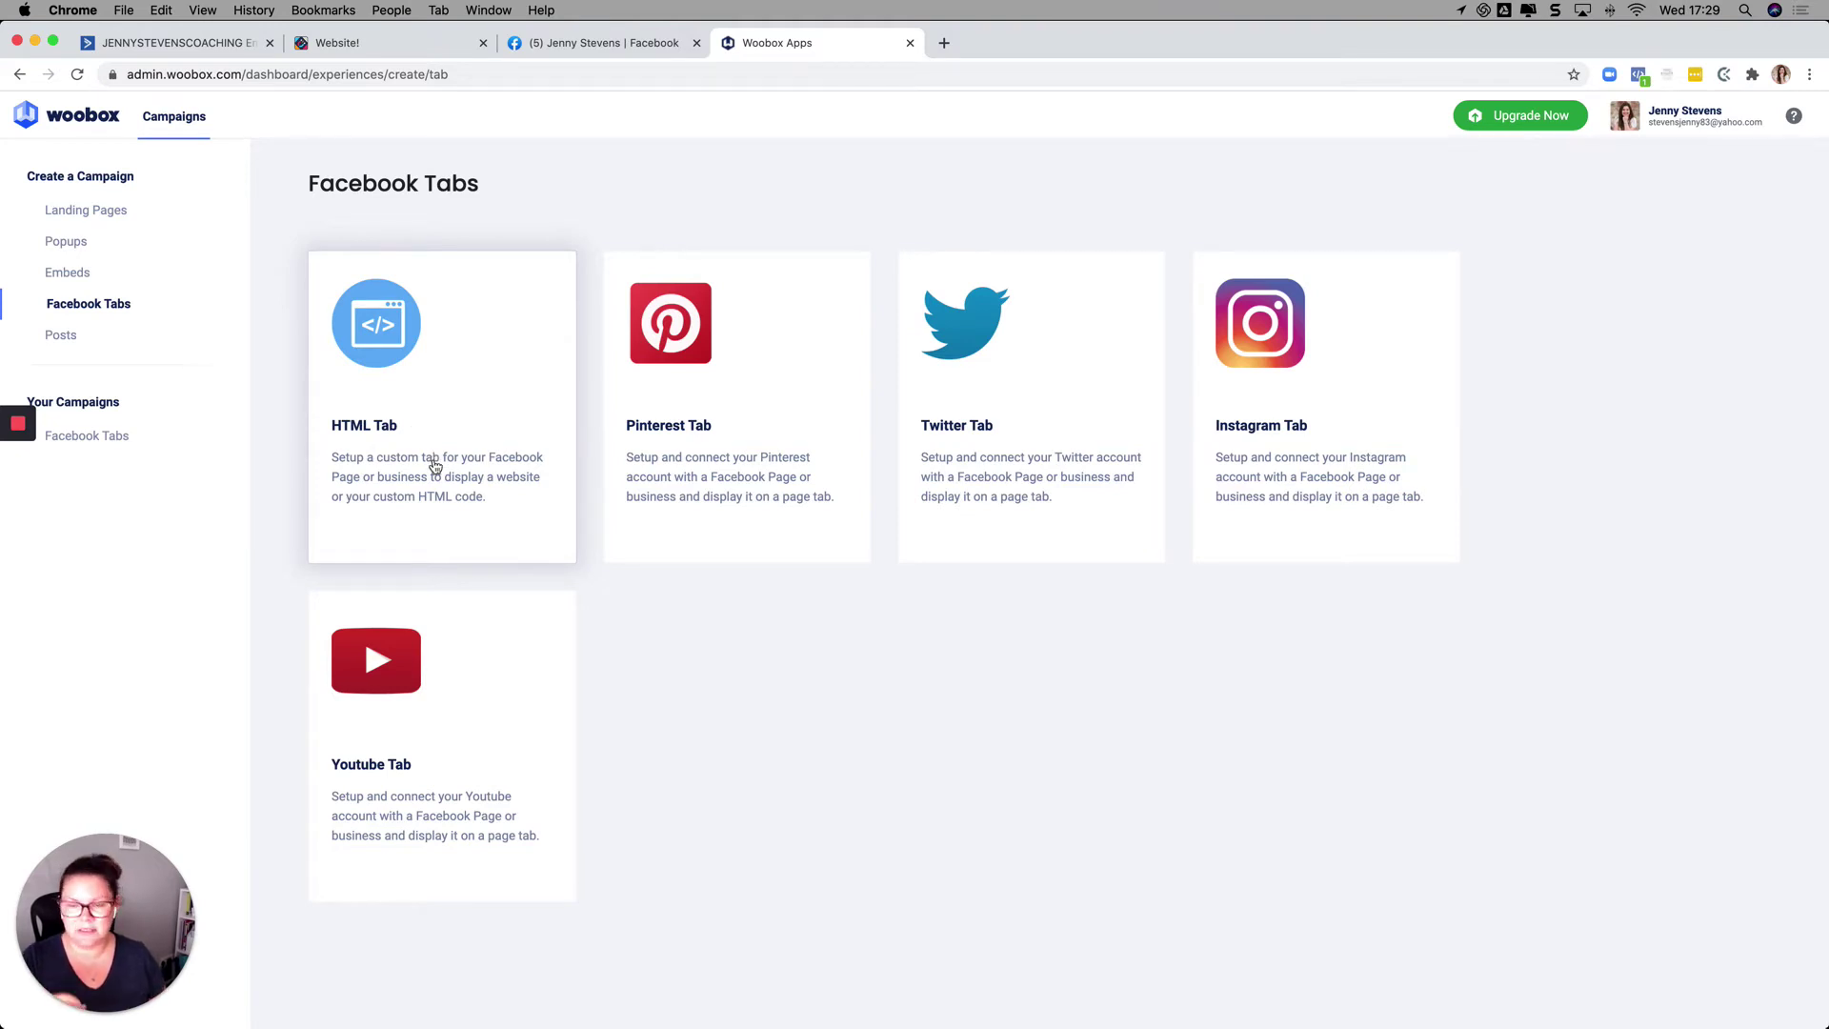
# On Facebook, view the Work with Jenny tab, accepting its cookie notice and scrolling through the embedded site.
pyautogui.click(604, 43)
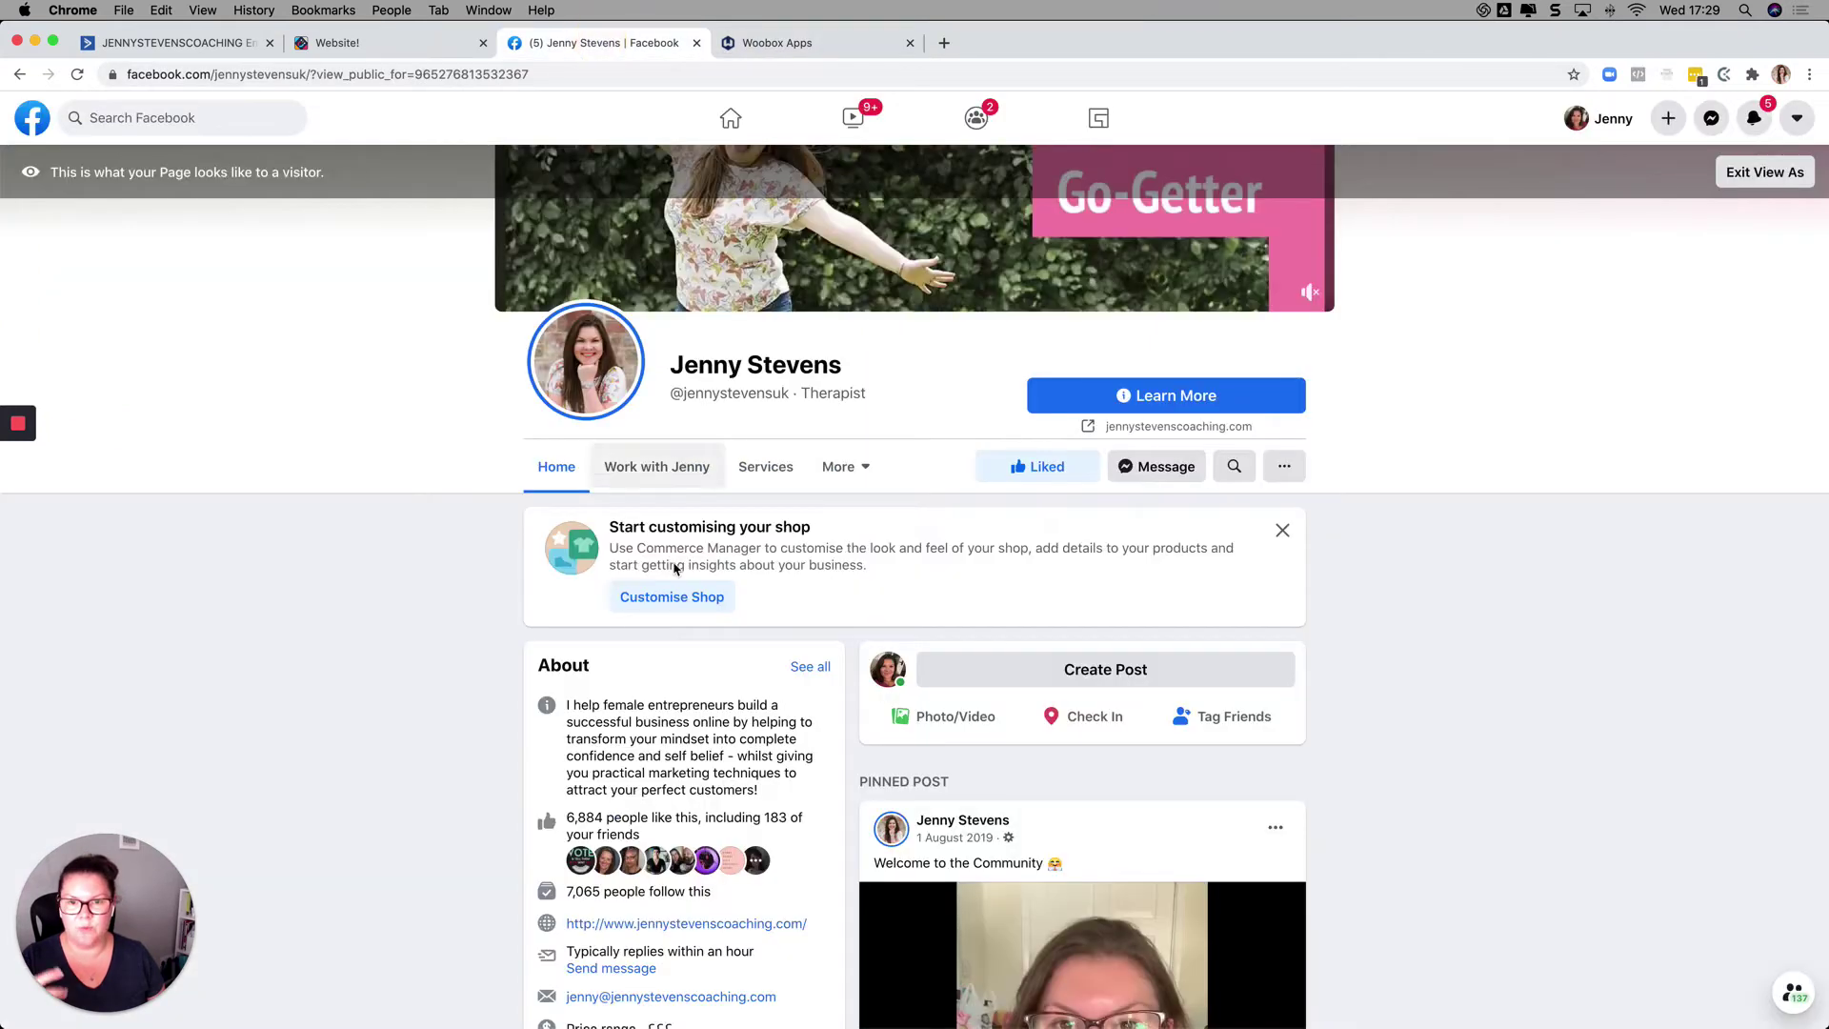
pyautogui.click(665, 469)
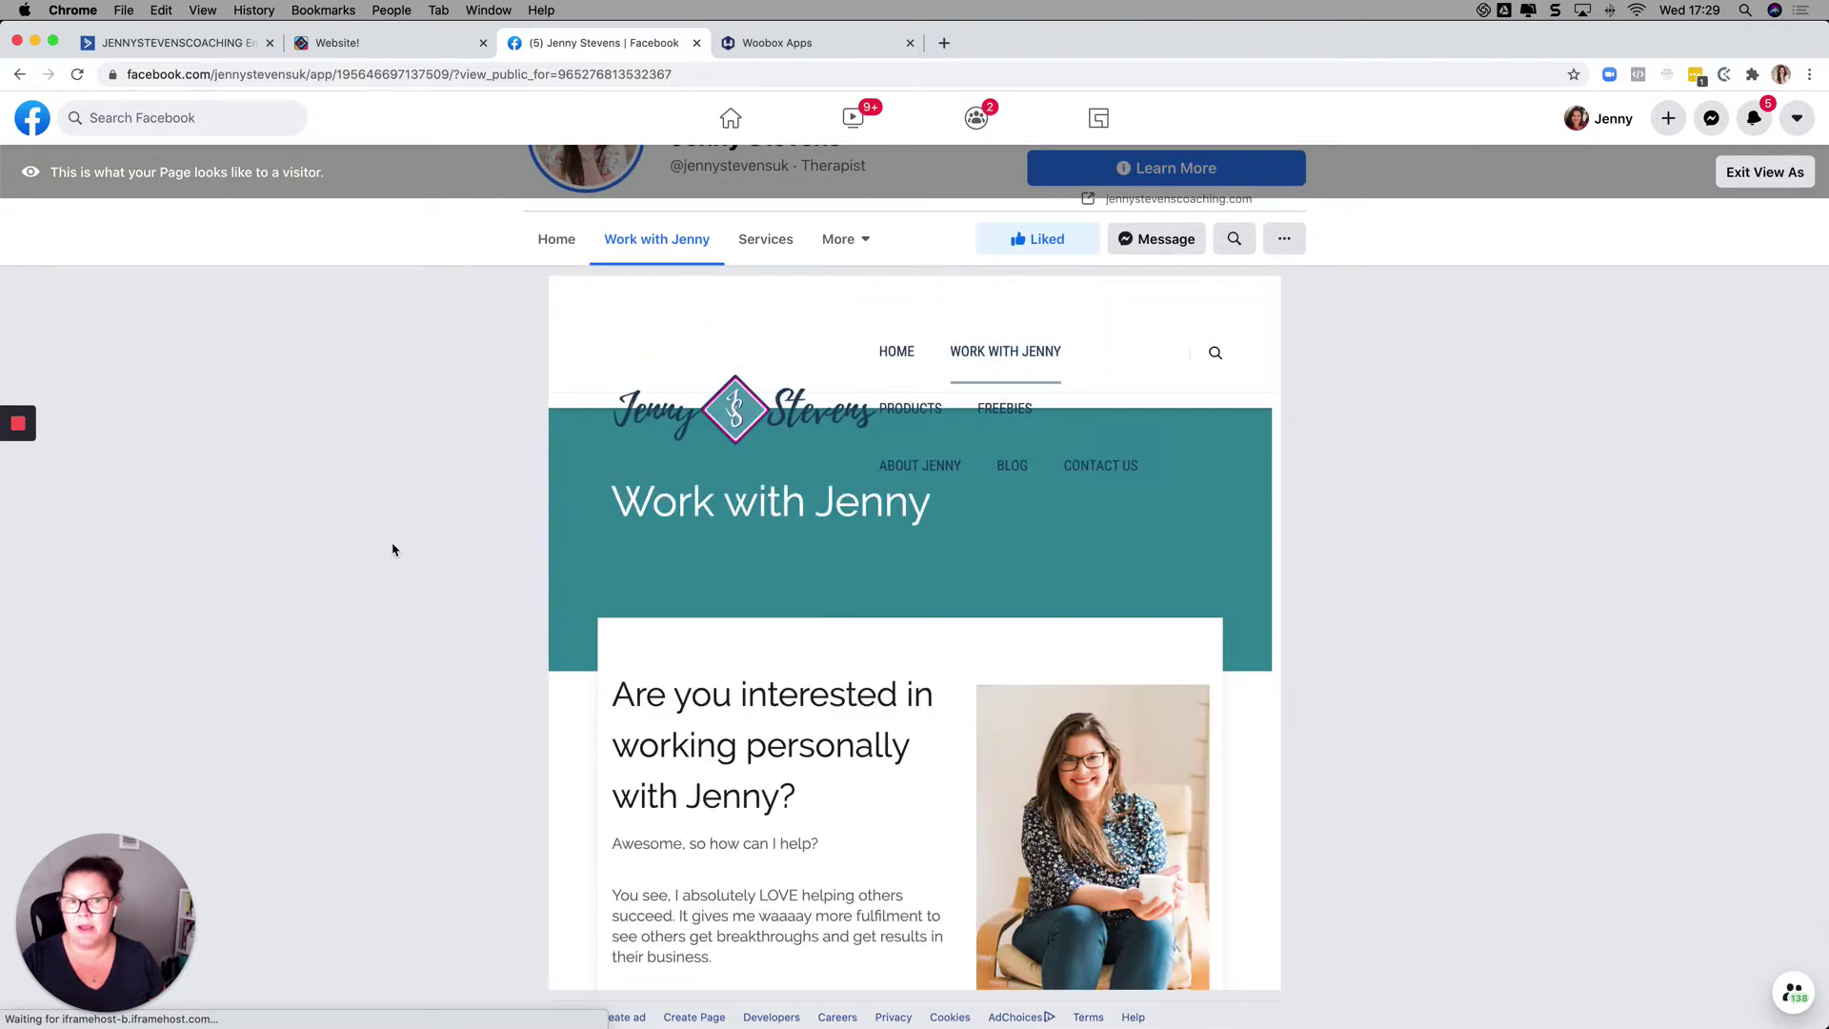
pyautogui.scroll(-2, 391, 543)
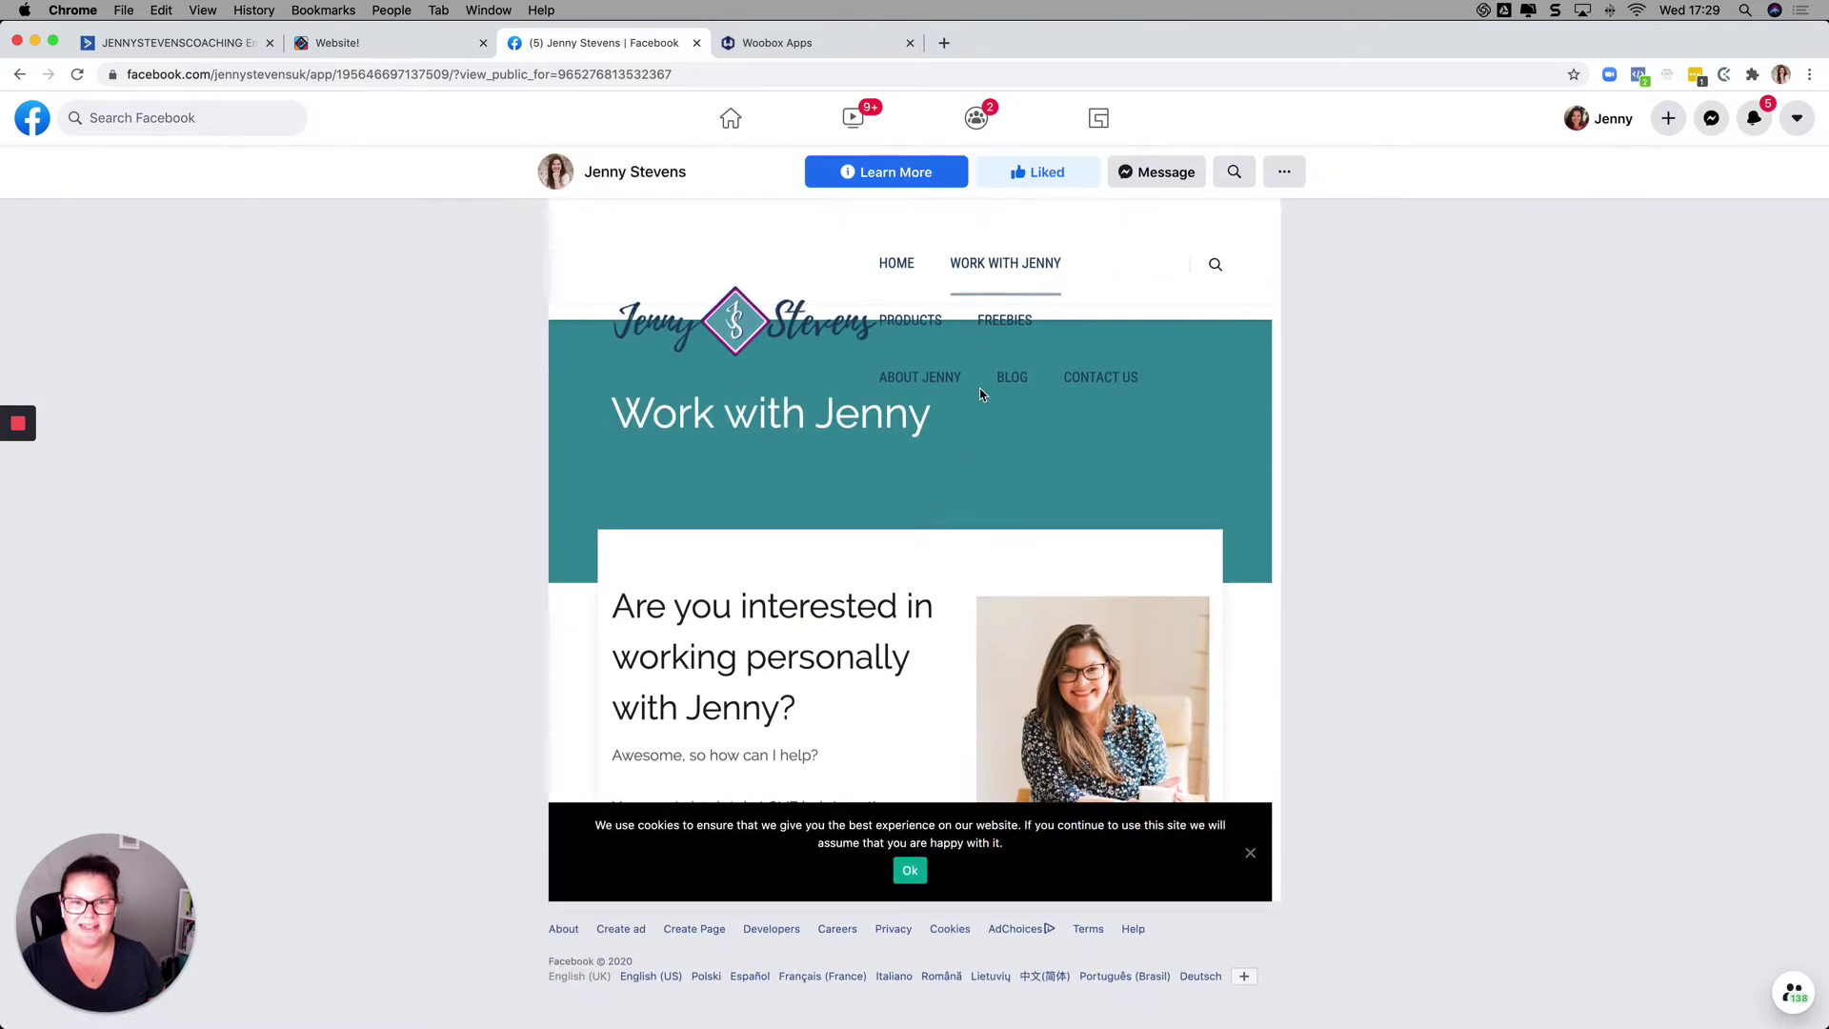
pyautogui.click(906, 872)
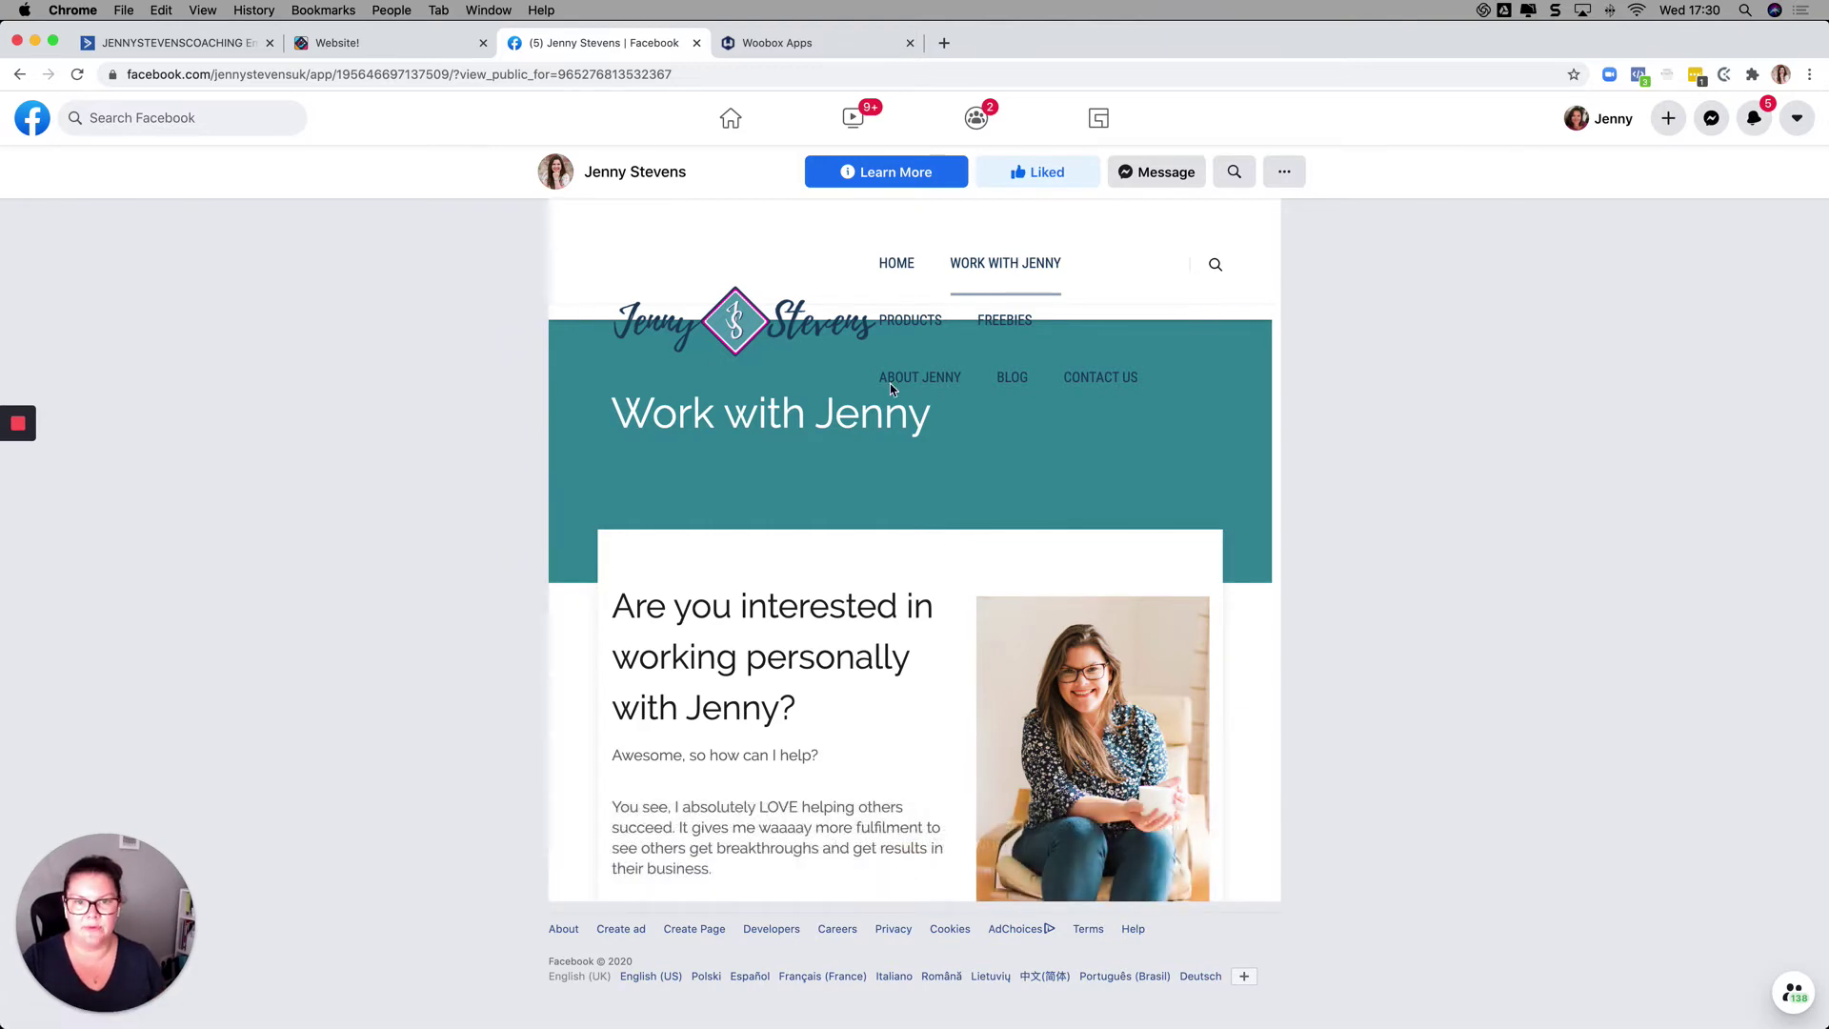
pyautogui.scroll(-3, 812, 657)
pyautogui.scroll(-15, 812, 658)
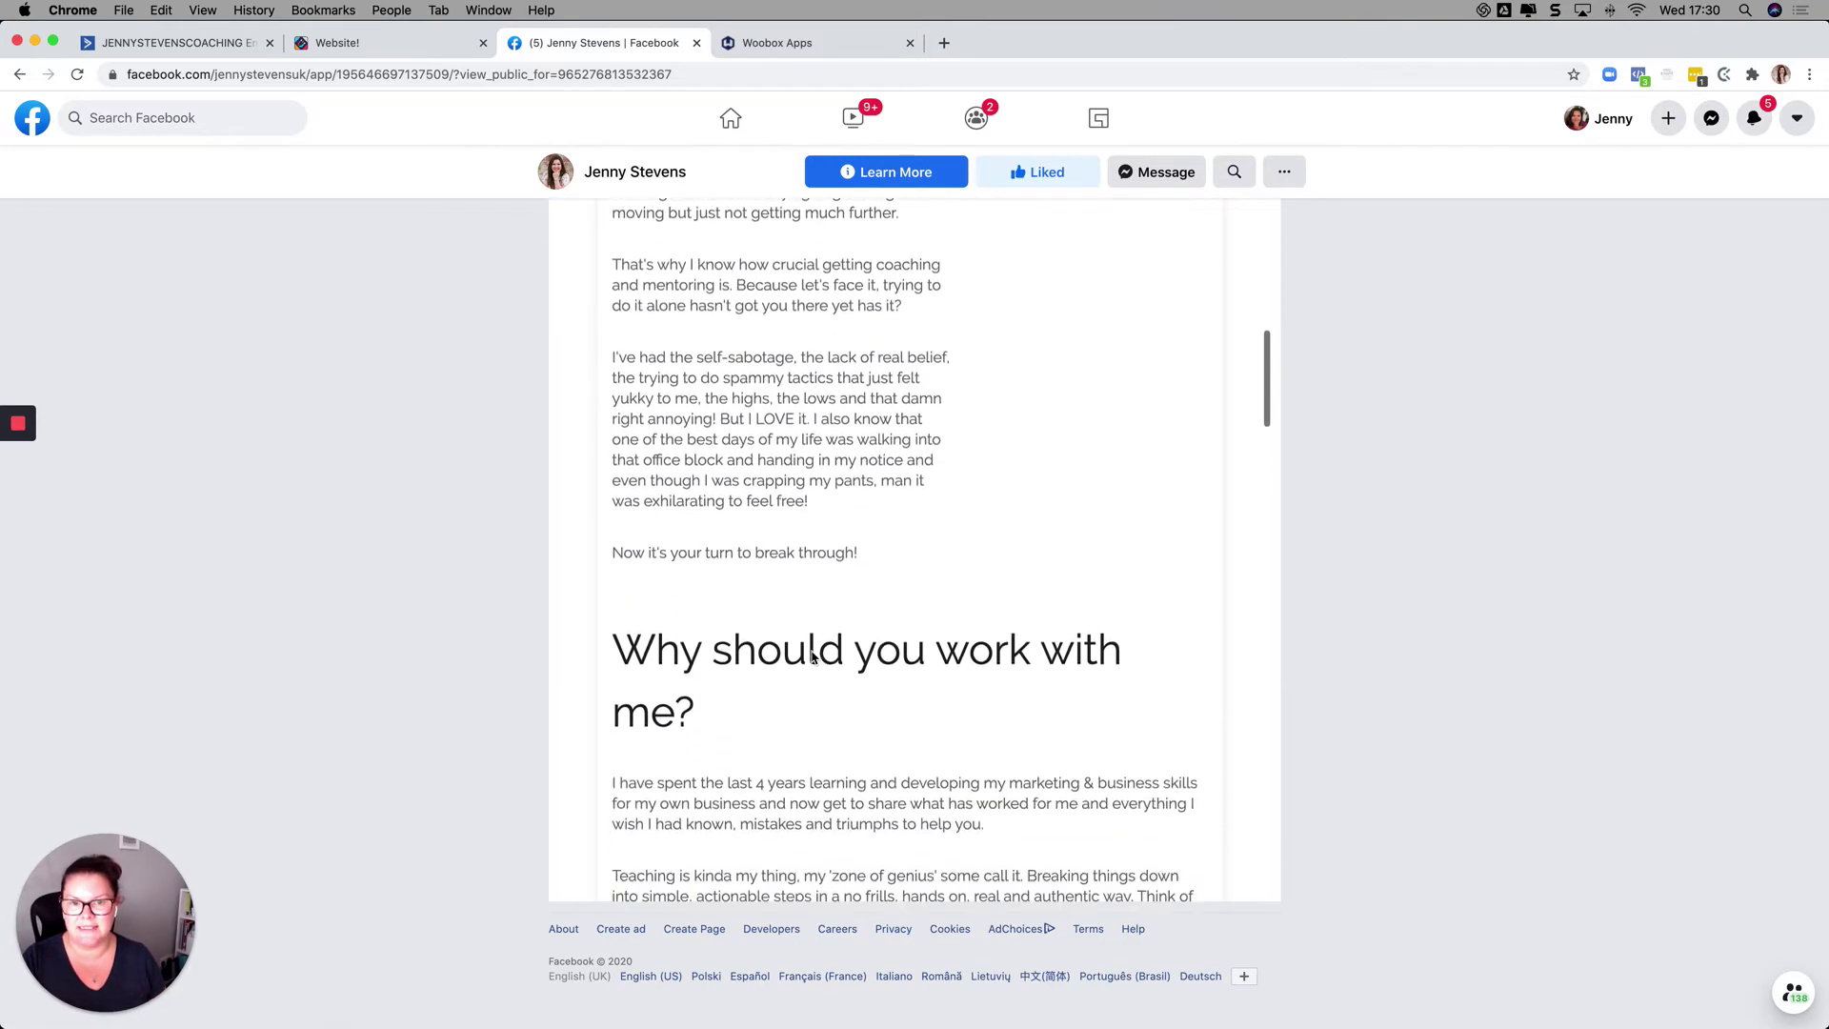
pyautogui.scroll(20, 812, 657)
pyautogui.scroll(6, 813, 657)
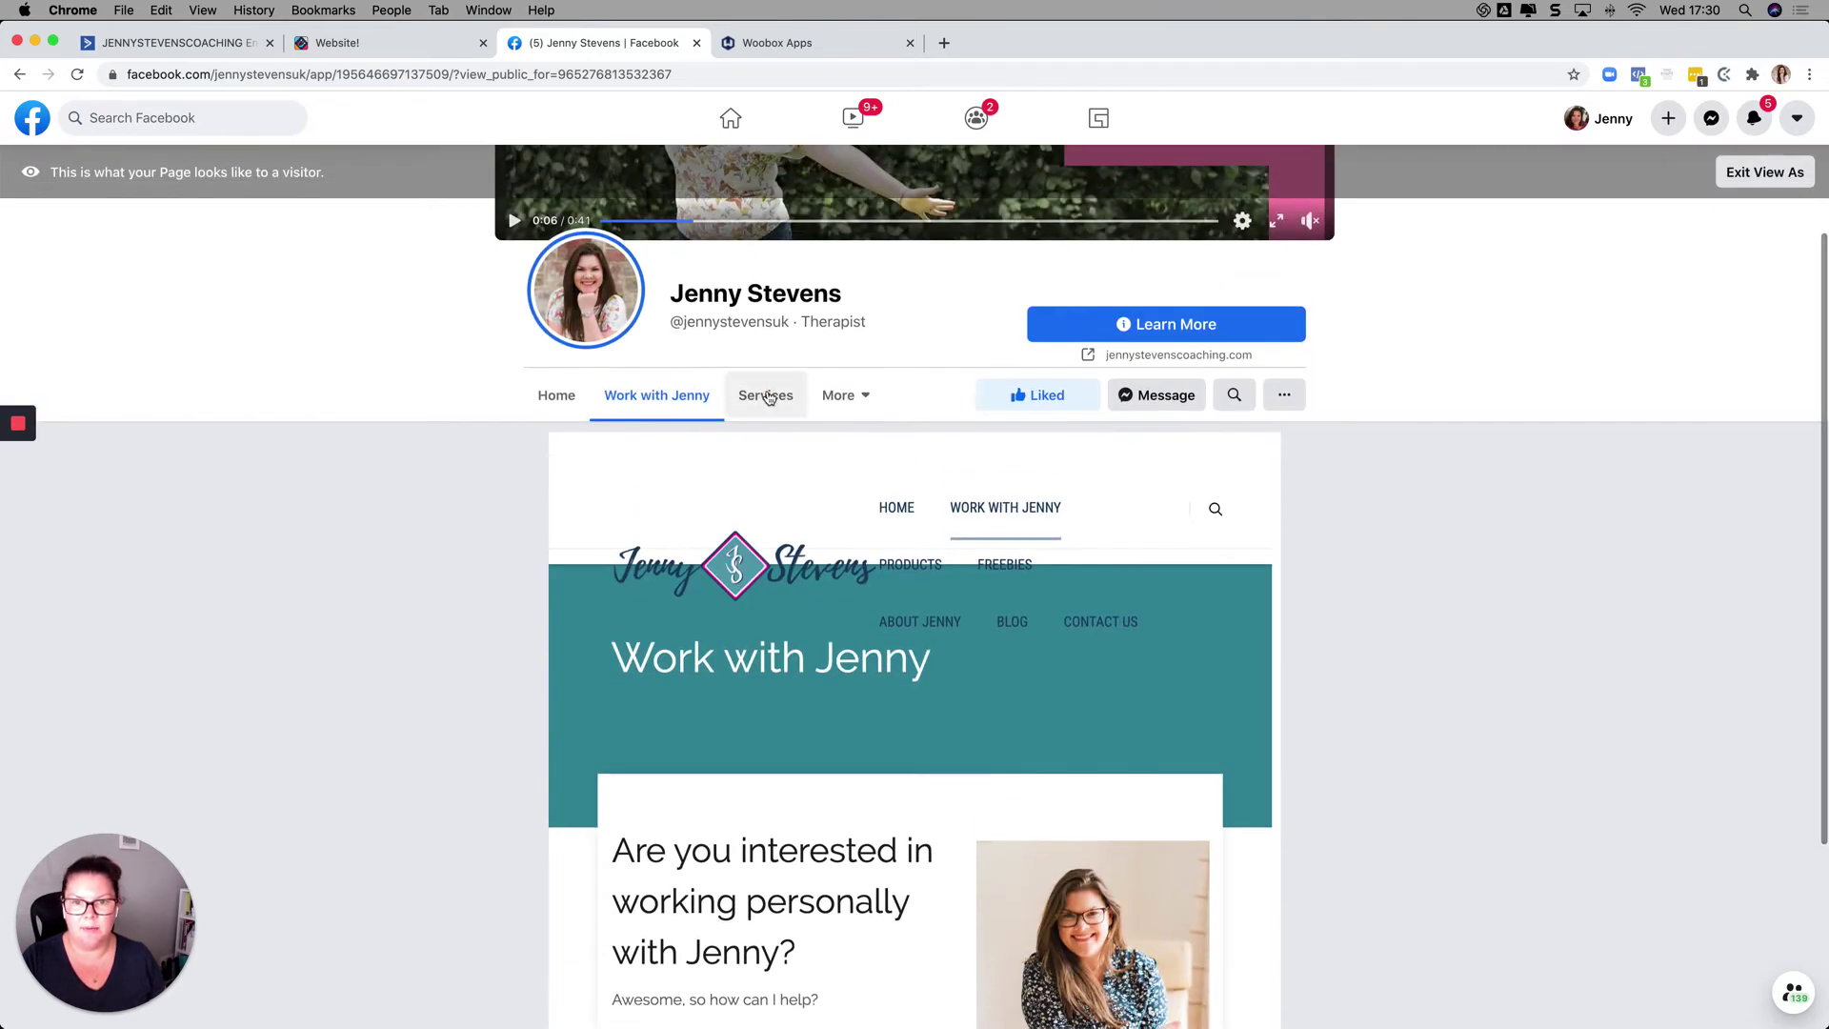
# View the Services and Free Trainings tabs, then return to Woobox's tab templates.
pyautogui.click(768, 397)
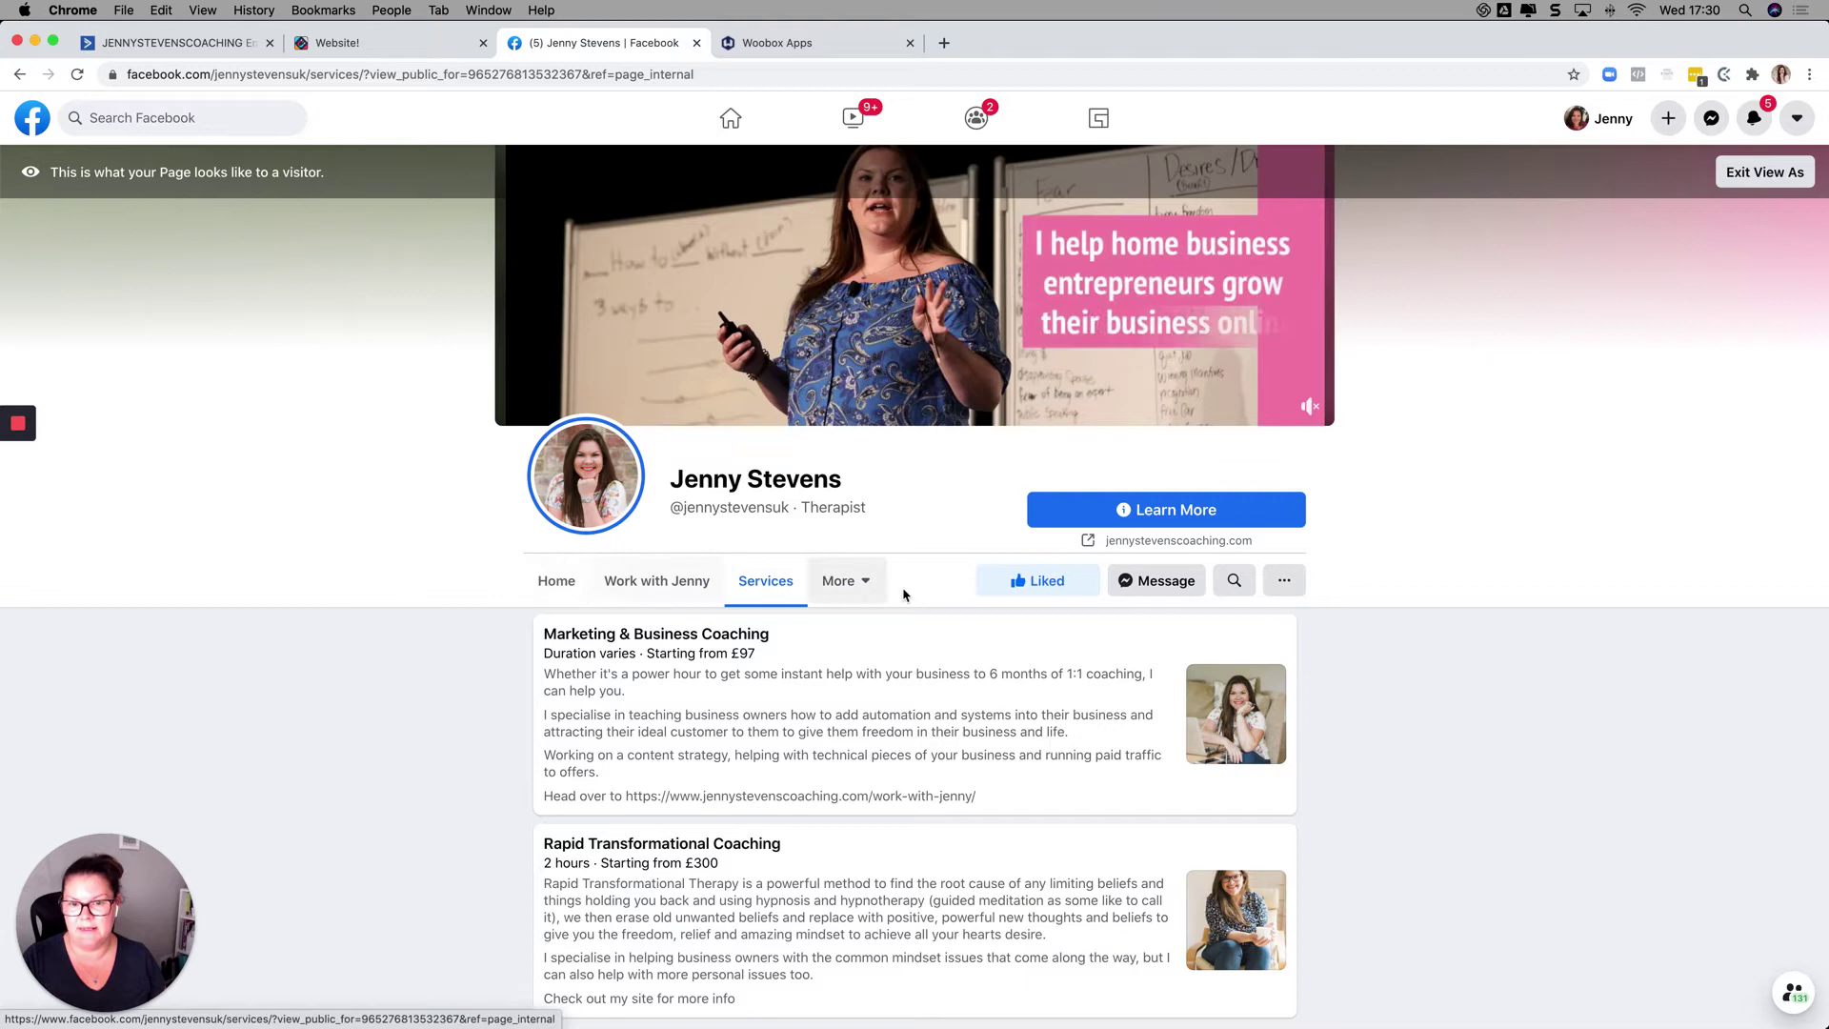
pyautogui.click(842, 582)
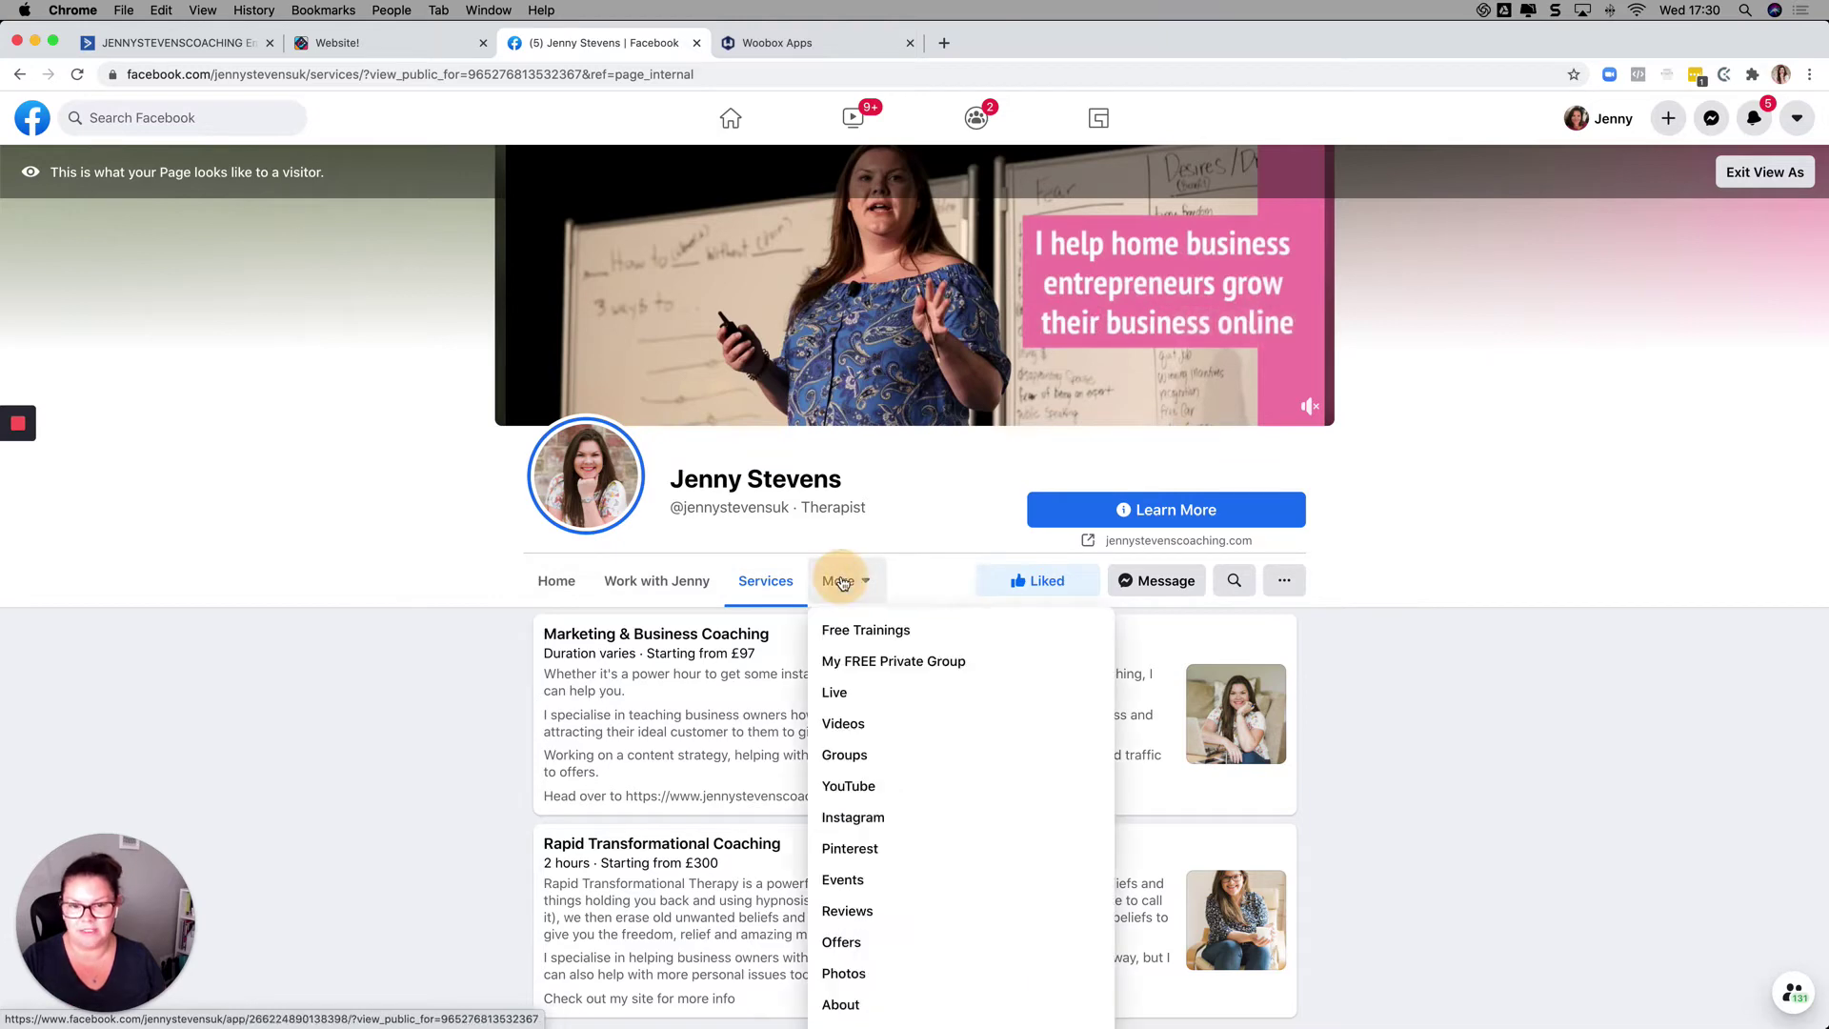
pyautogui.click(857, 632)
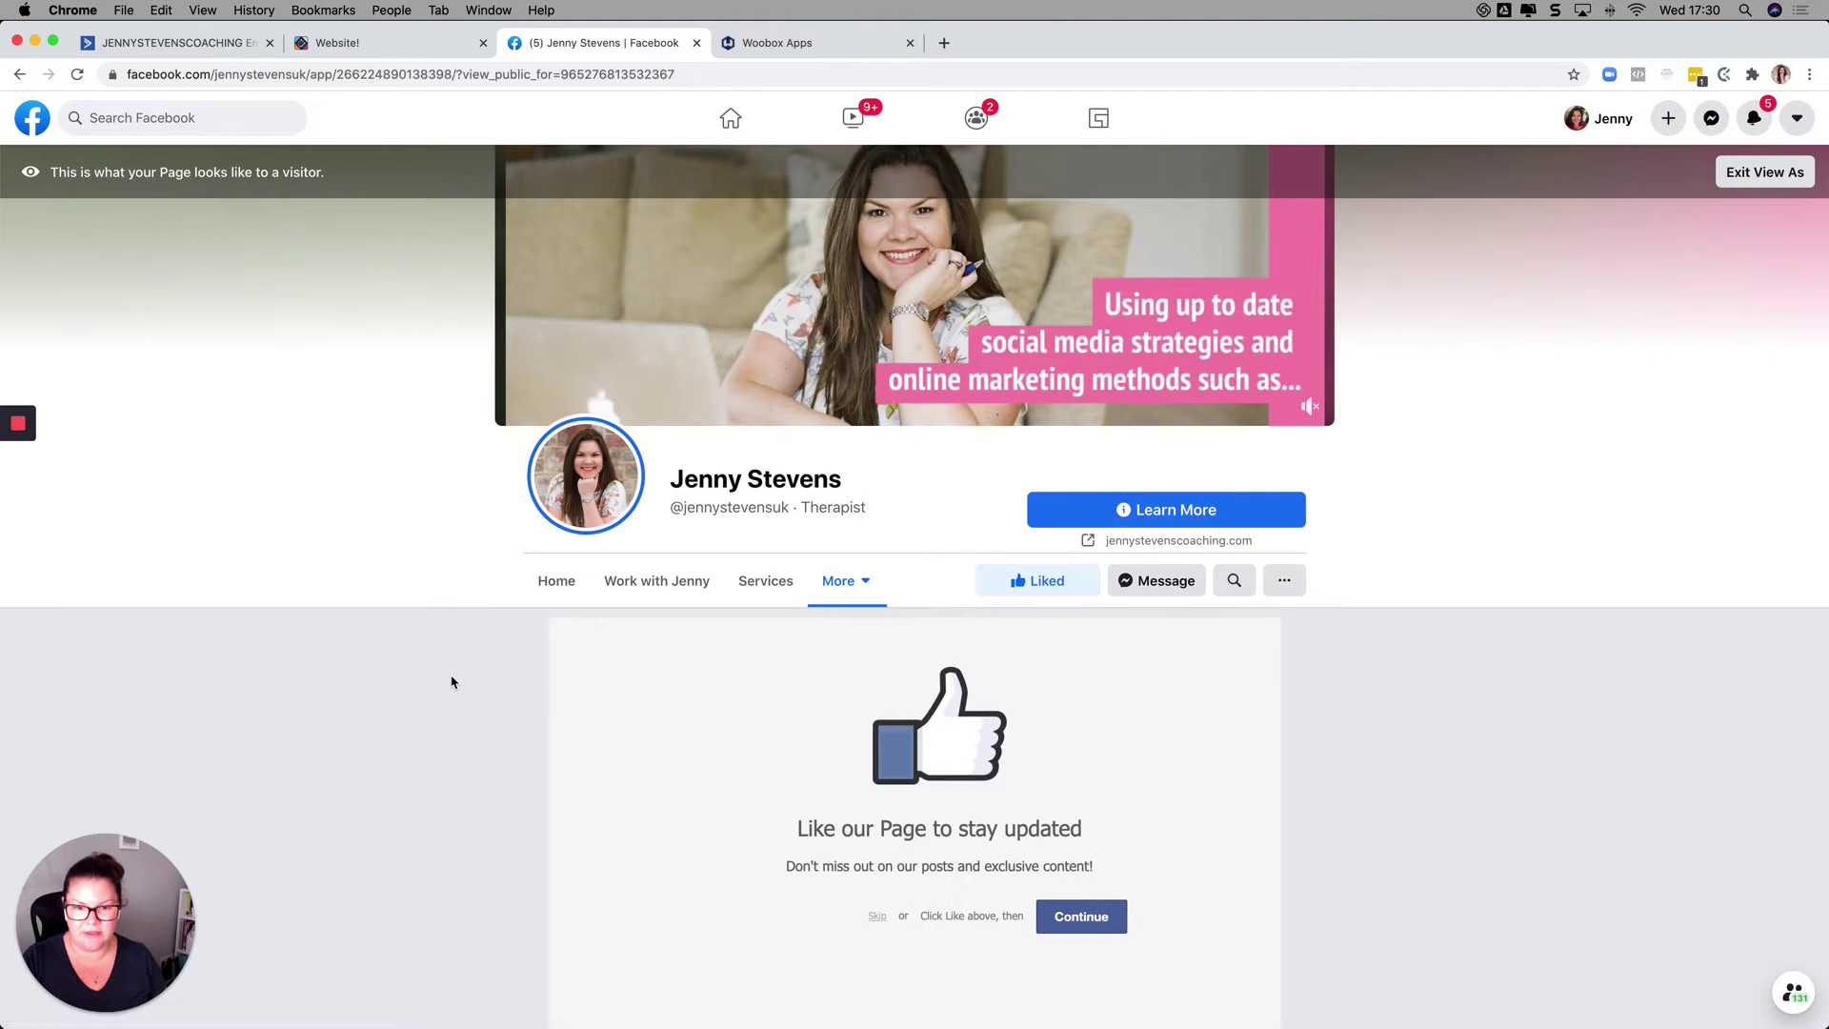
pyautogui.scroll(-3, 452, 682)
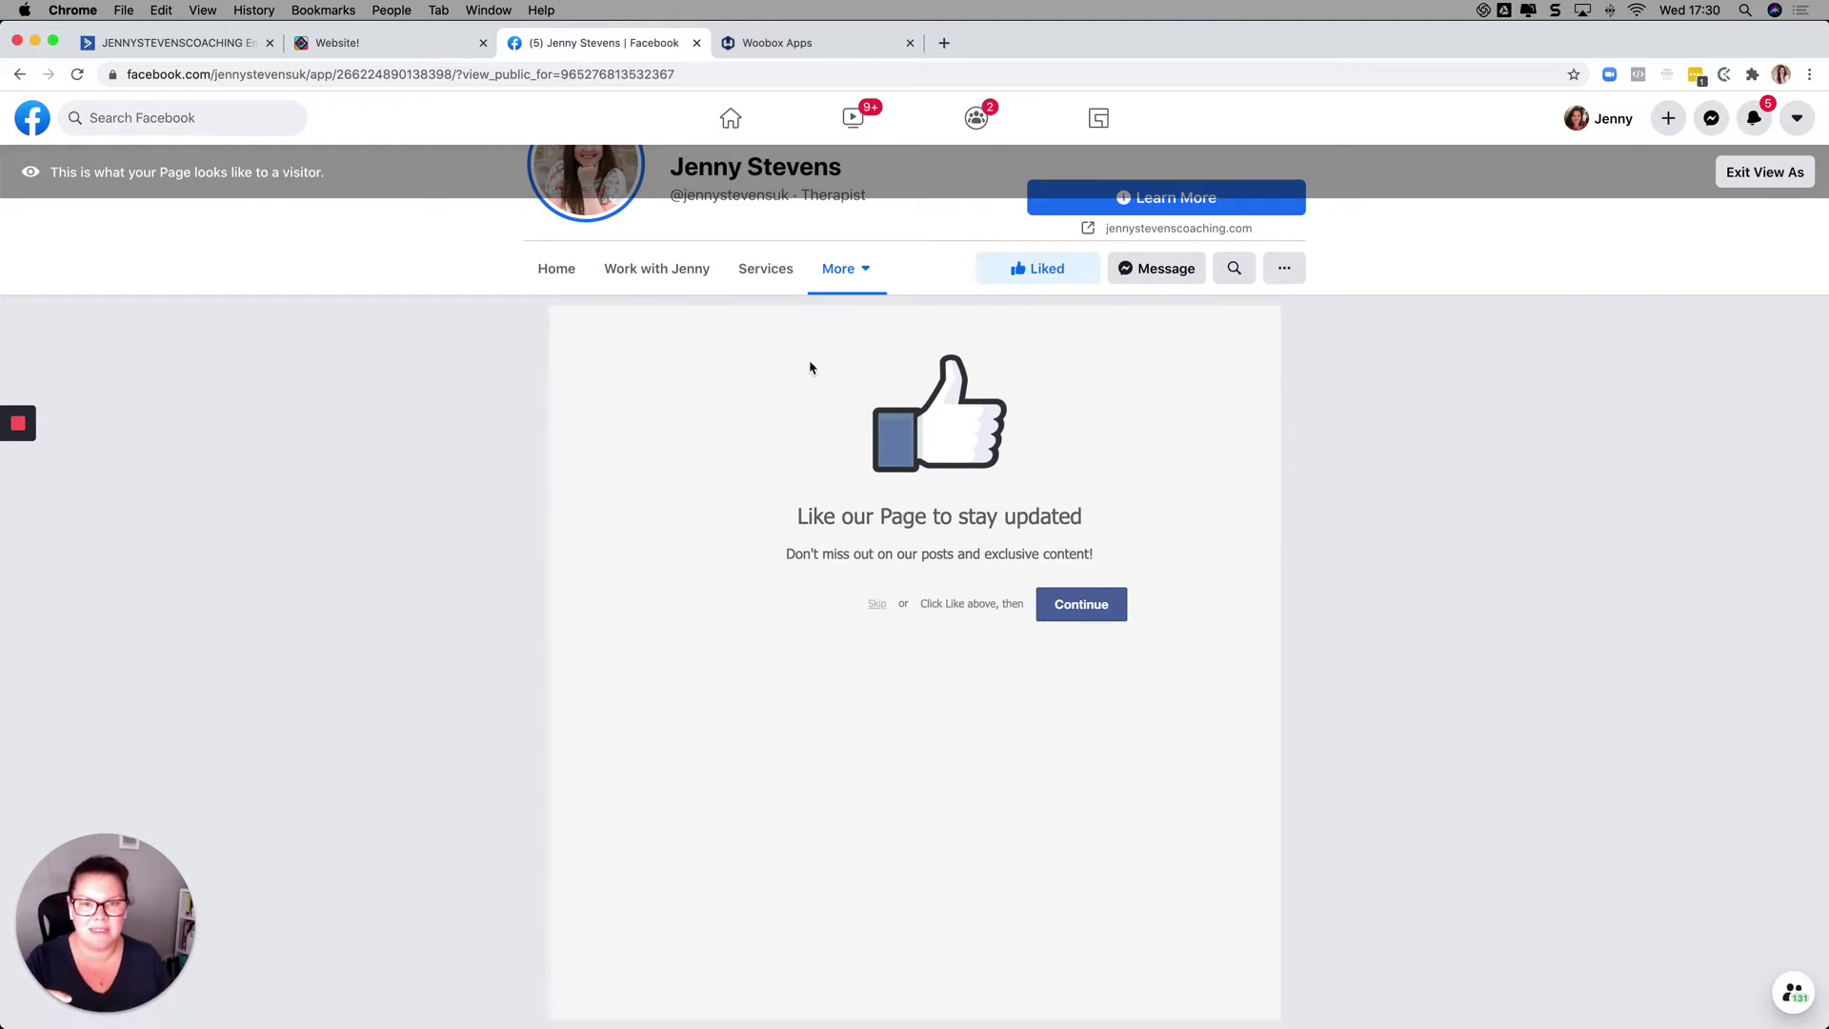
pyautogui.click(793, 42)
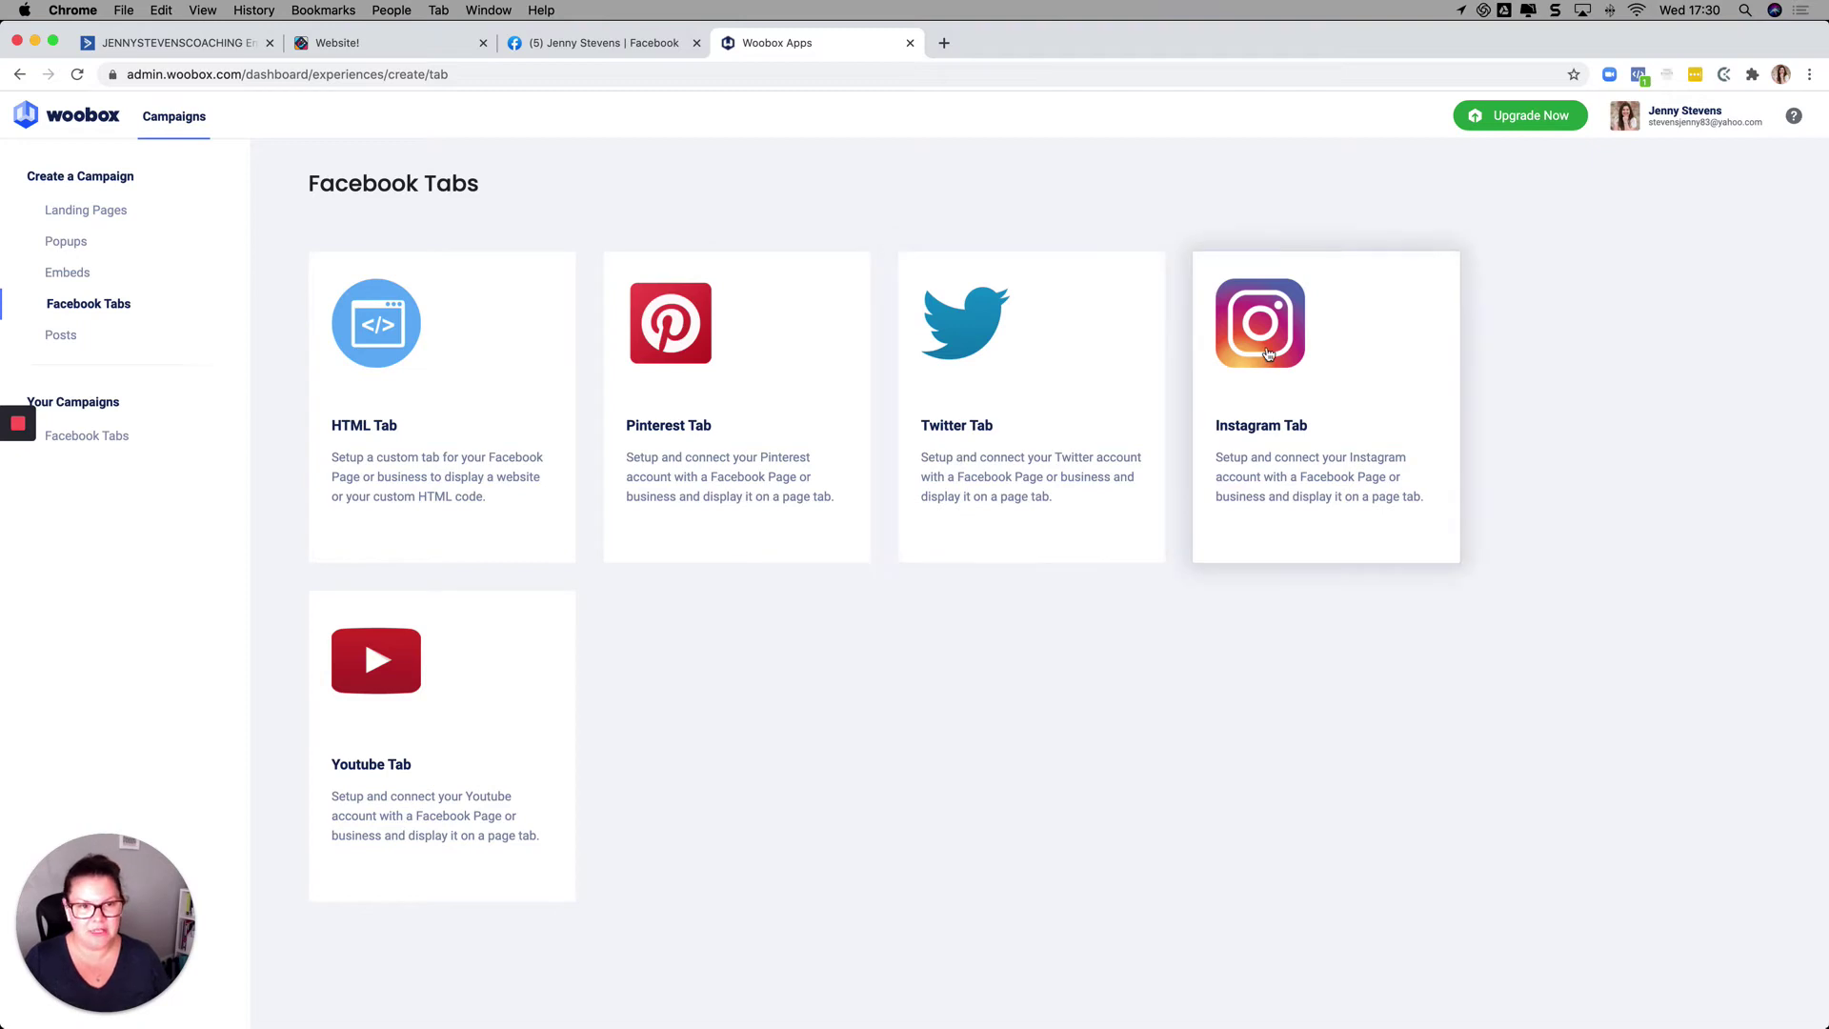
# Attempt a new Instagram tab, then open the existing Instagram tab for editing since the tab limit is reached.
pyautogui.click(87, 436)
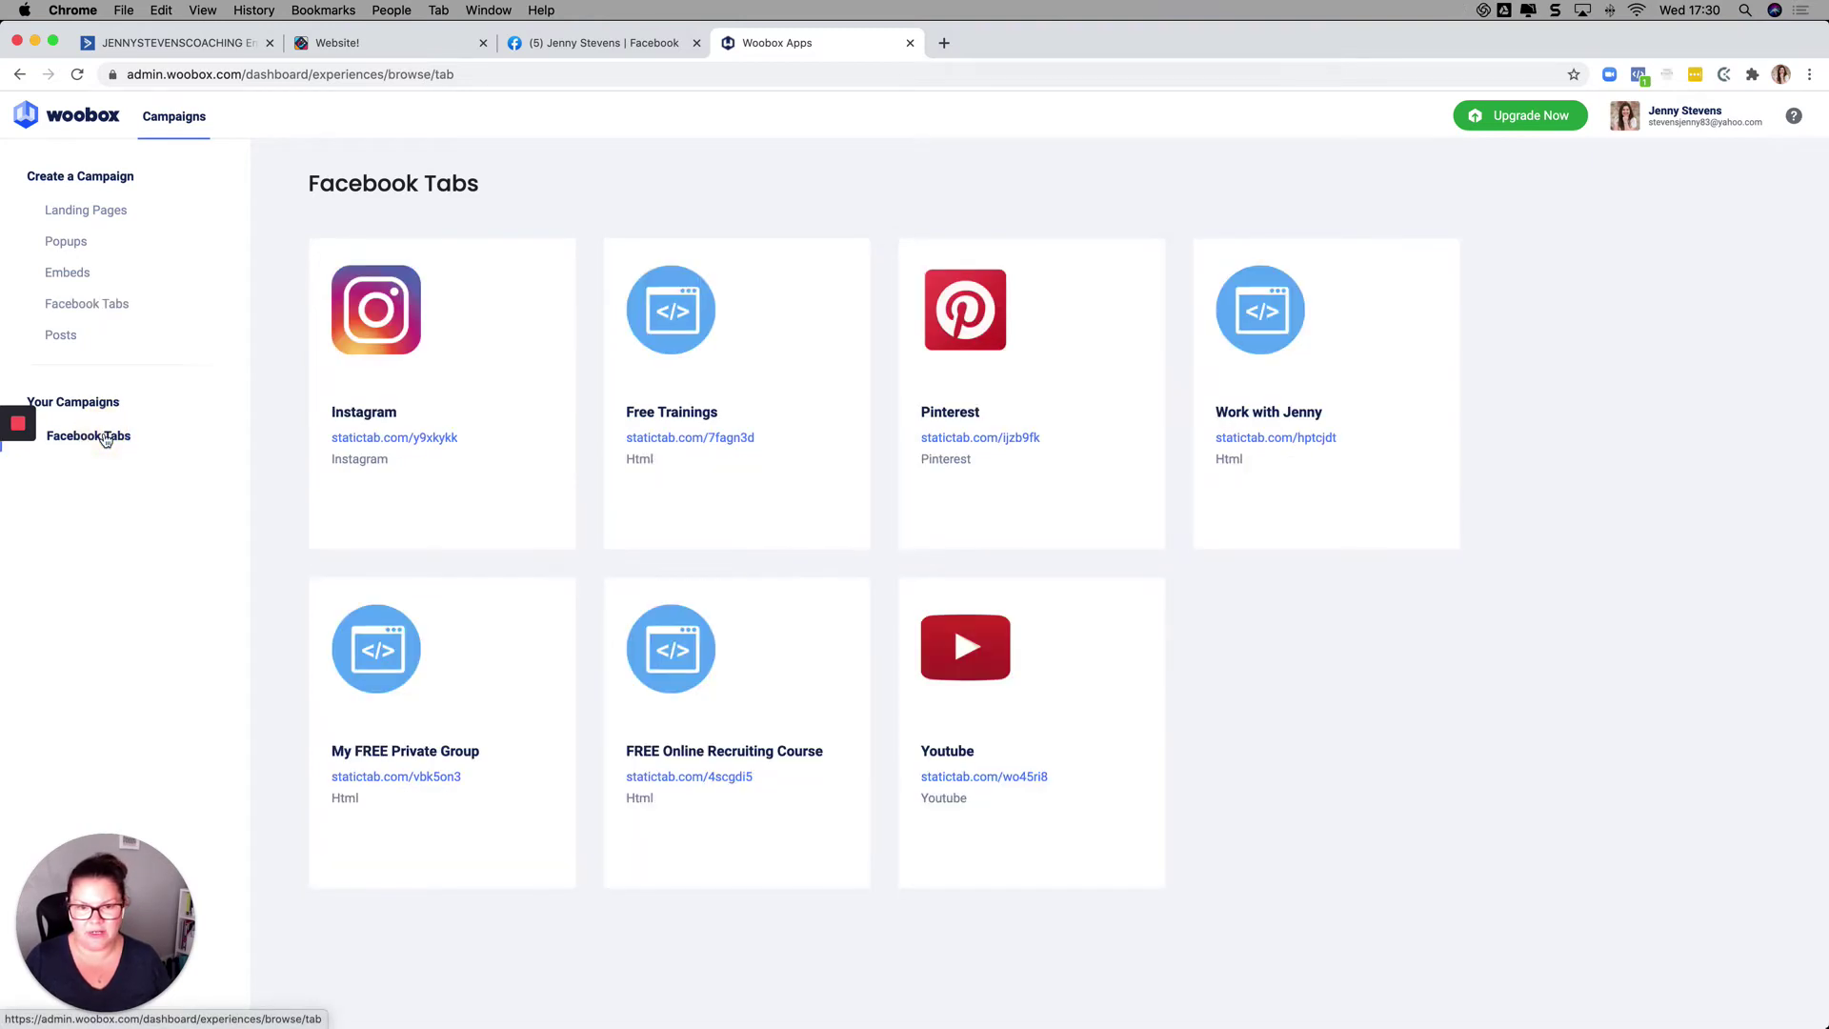
pyautogui.click(84, 303)
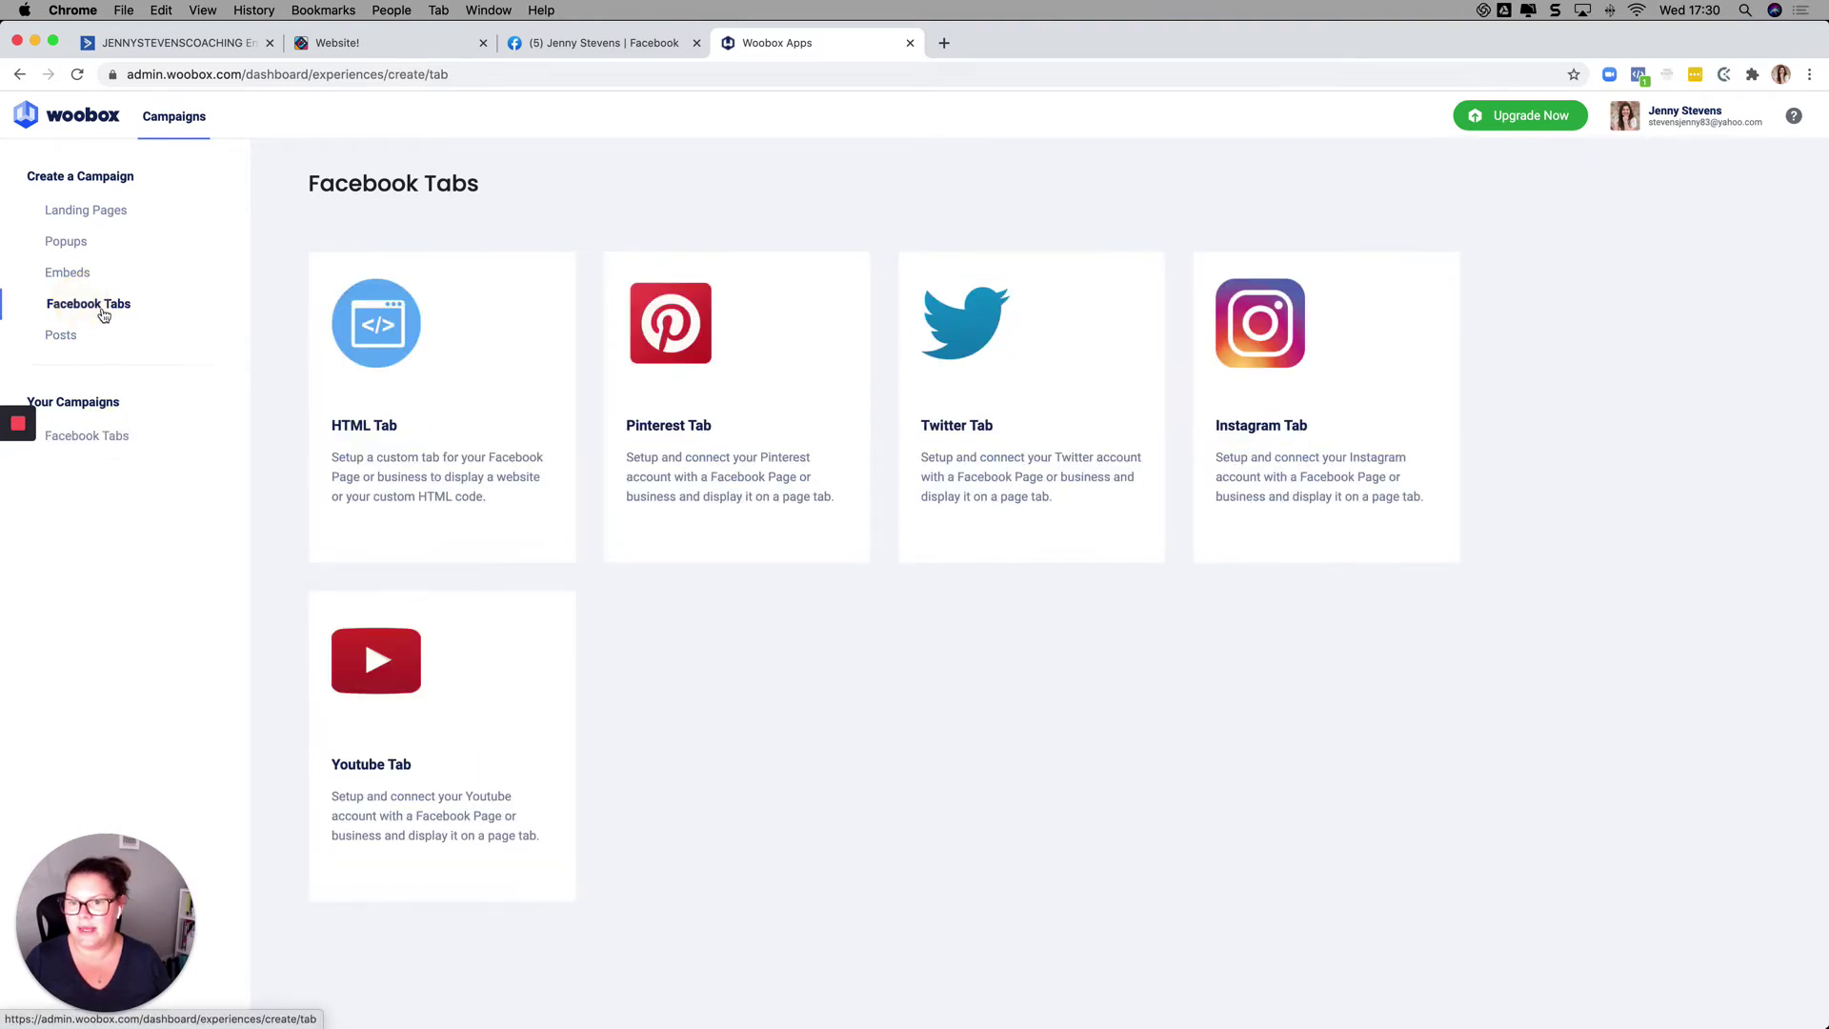
pyautogui.click(1243, 391)
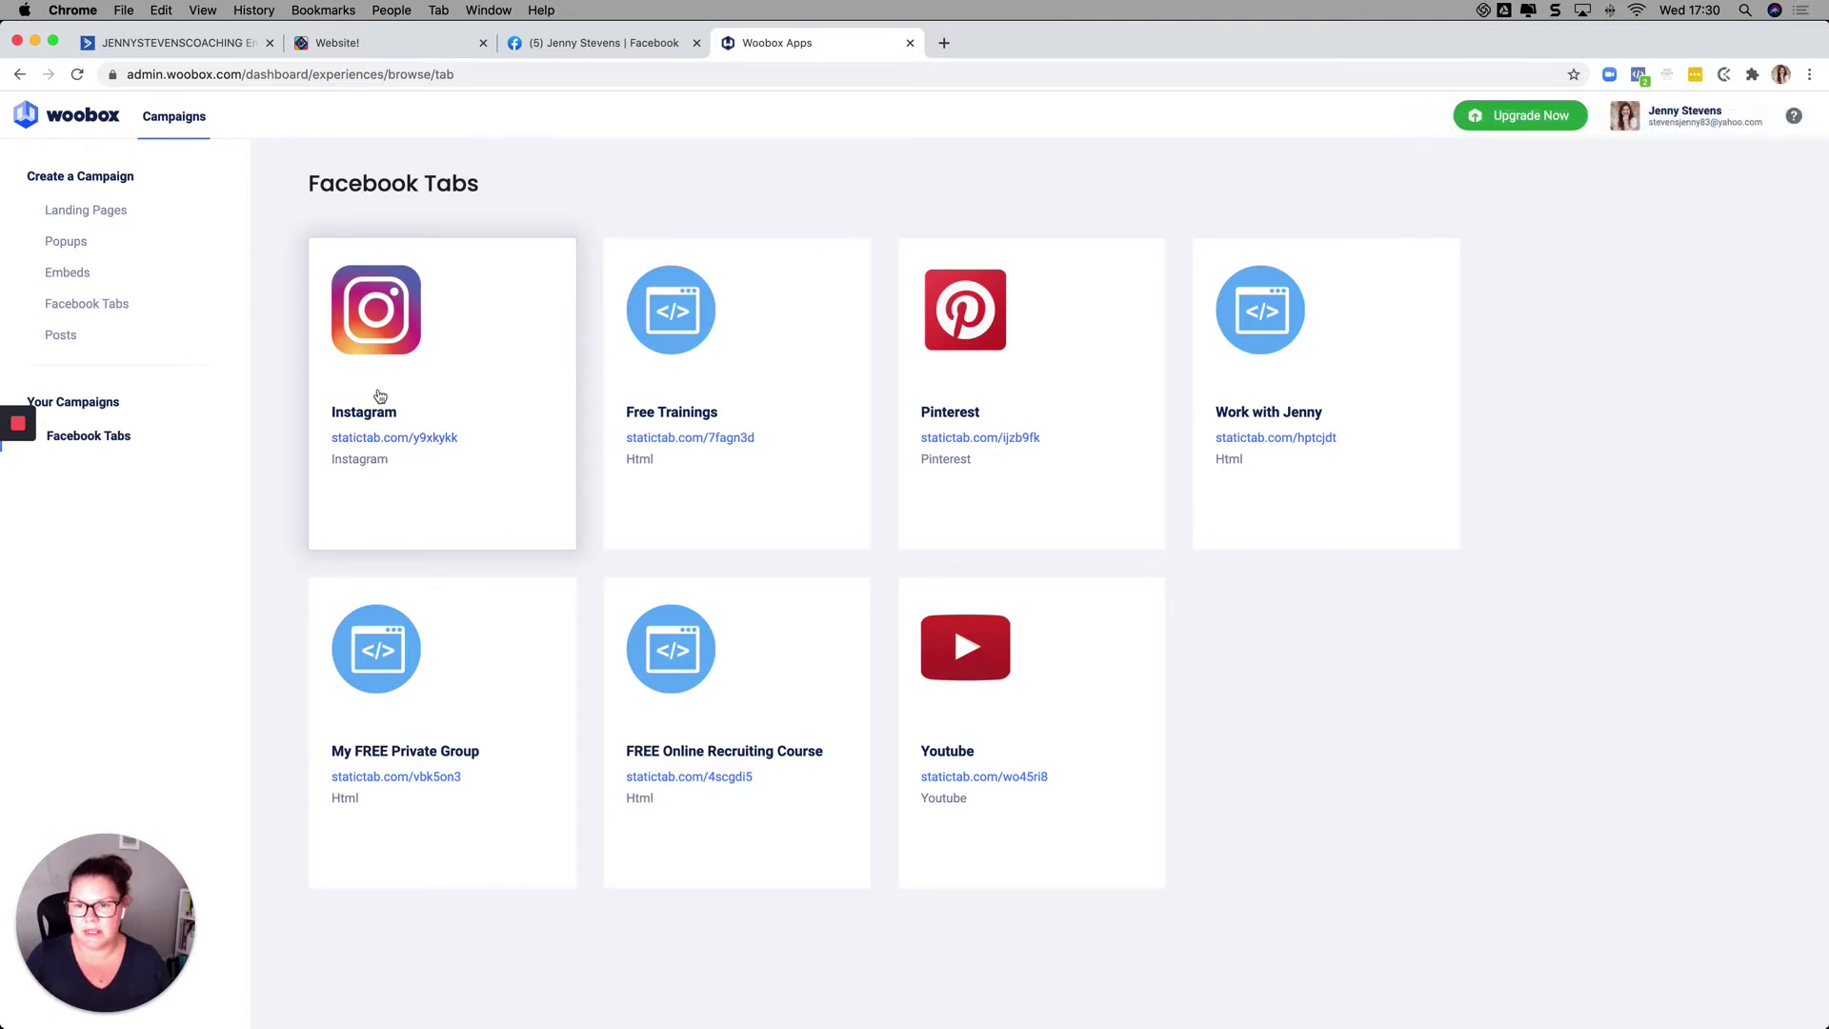
pyautogui.click(384, 327)
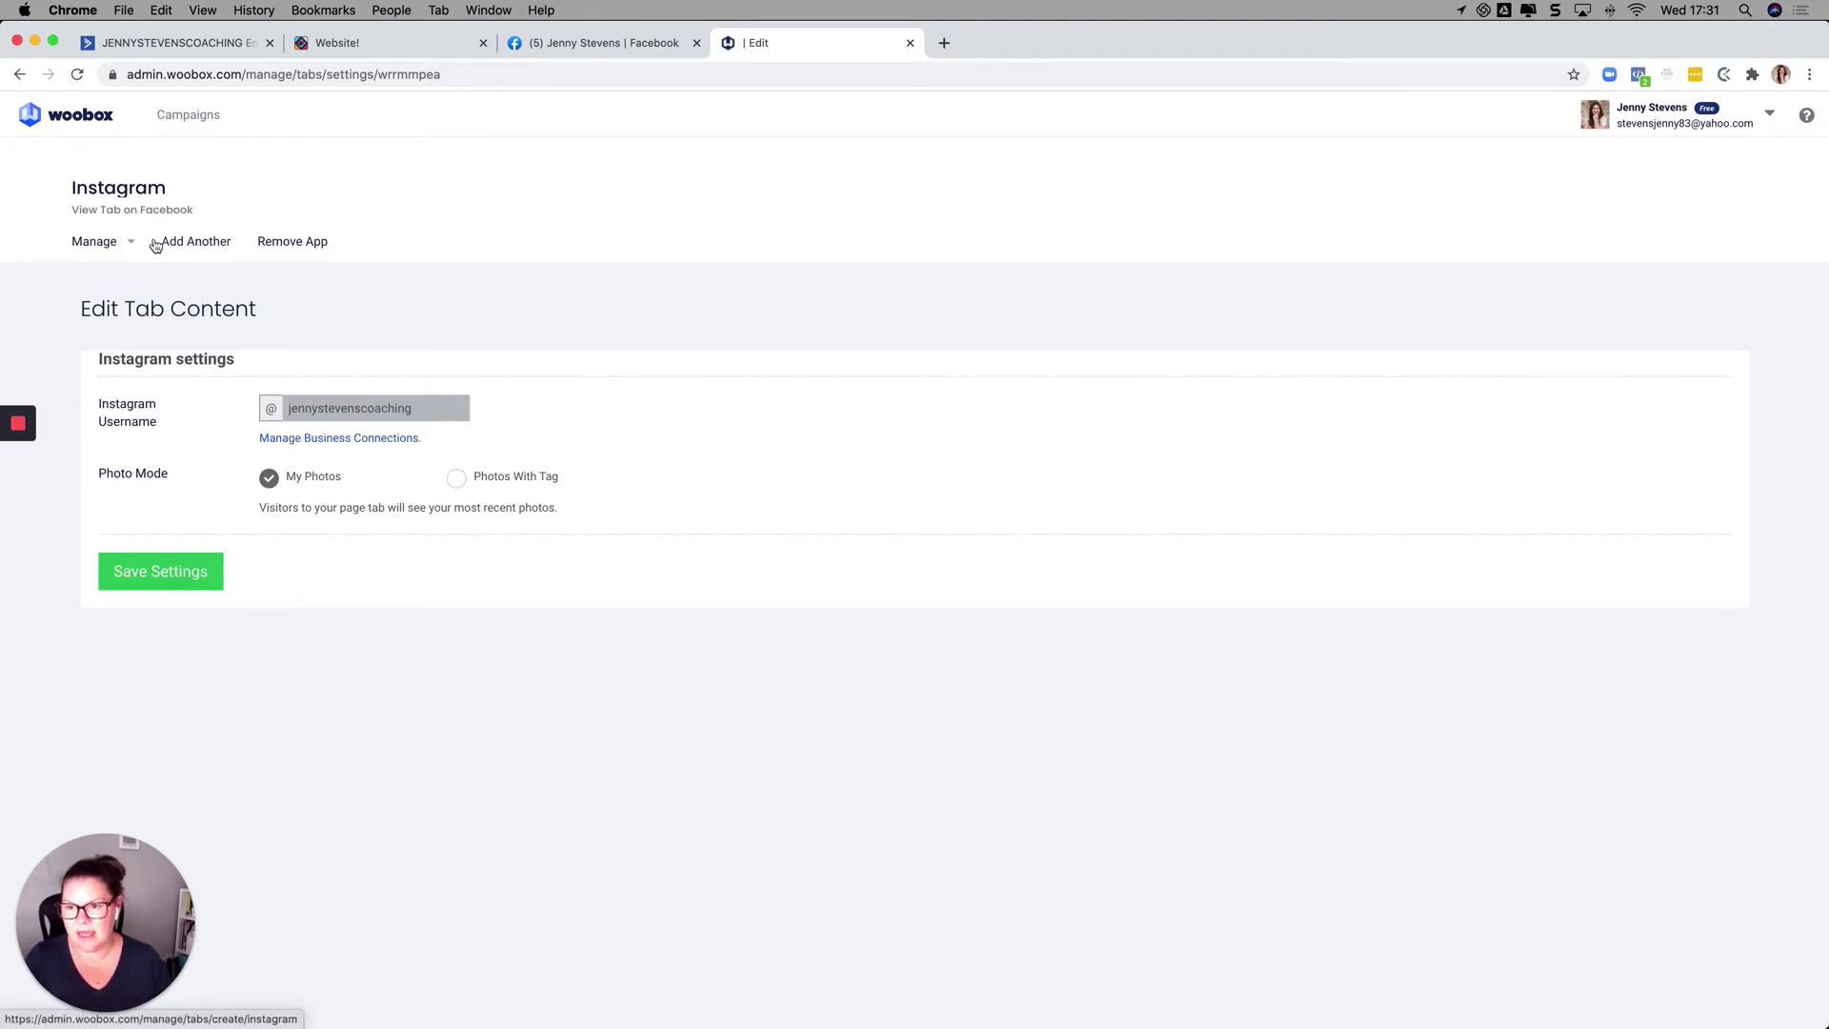
pyautogui.click(108, 245)
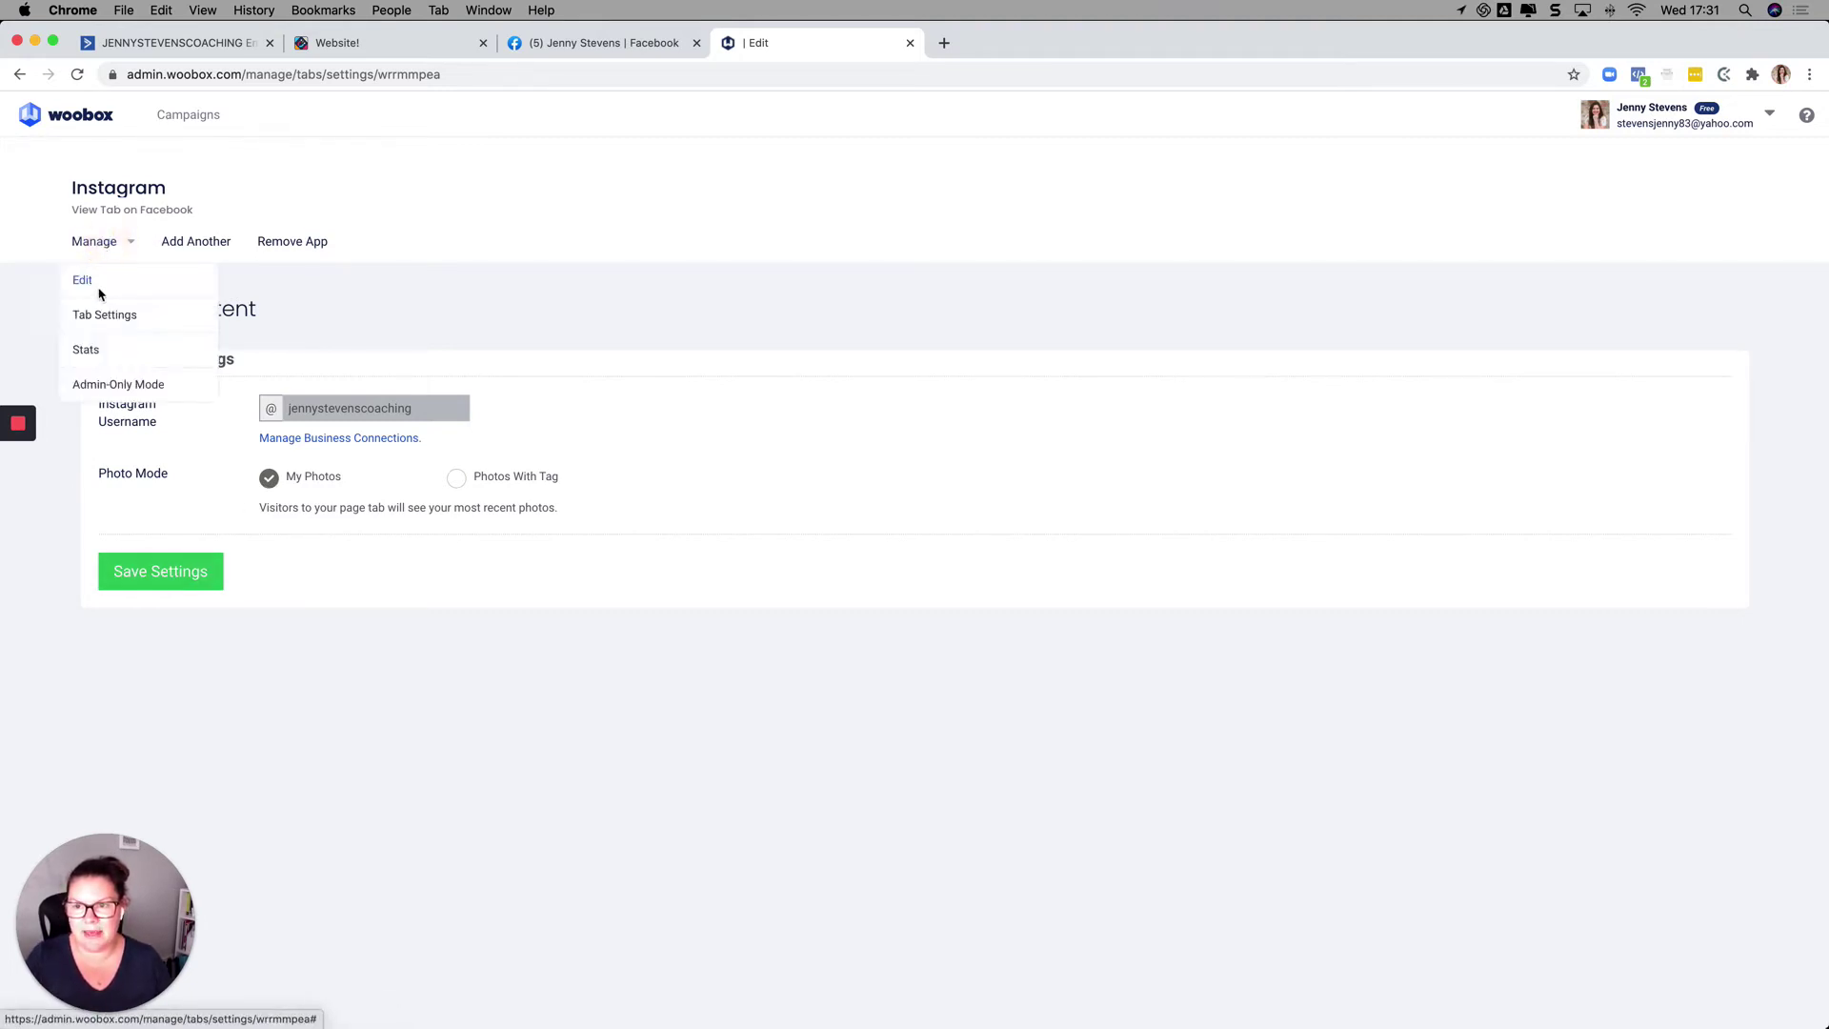
pyautogui.click(95, 315)
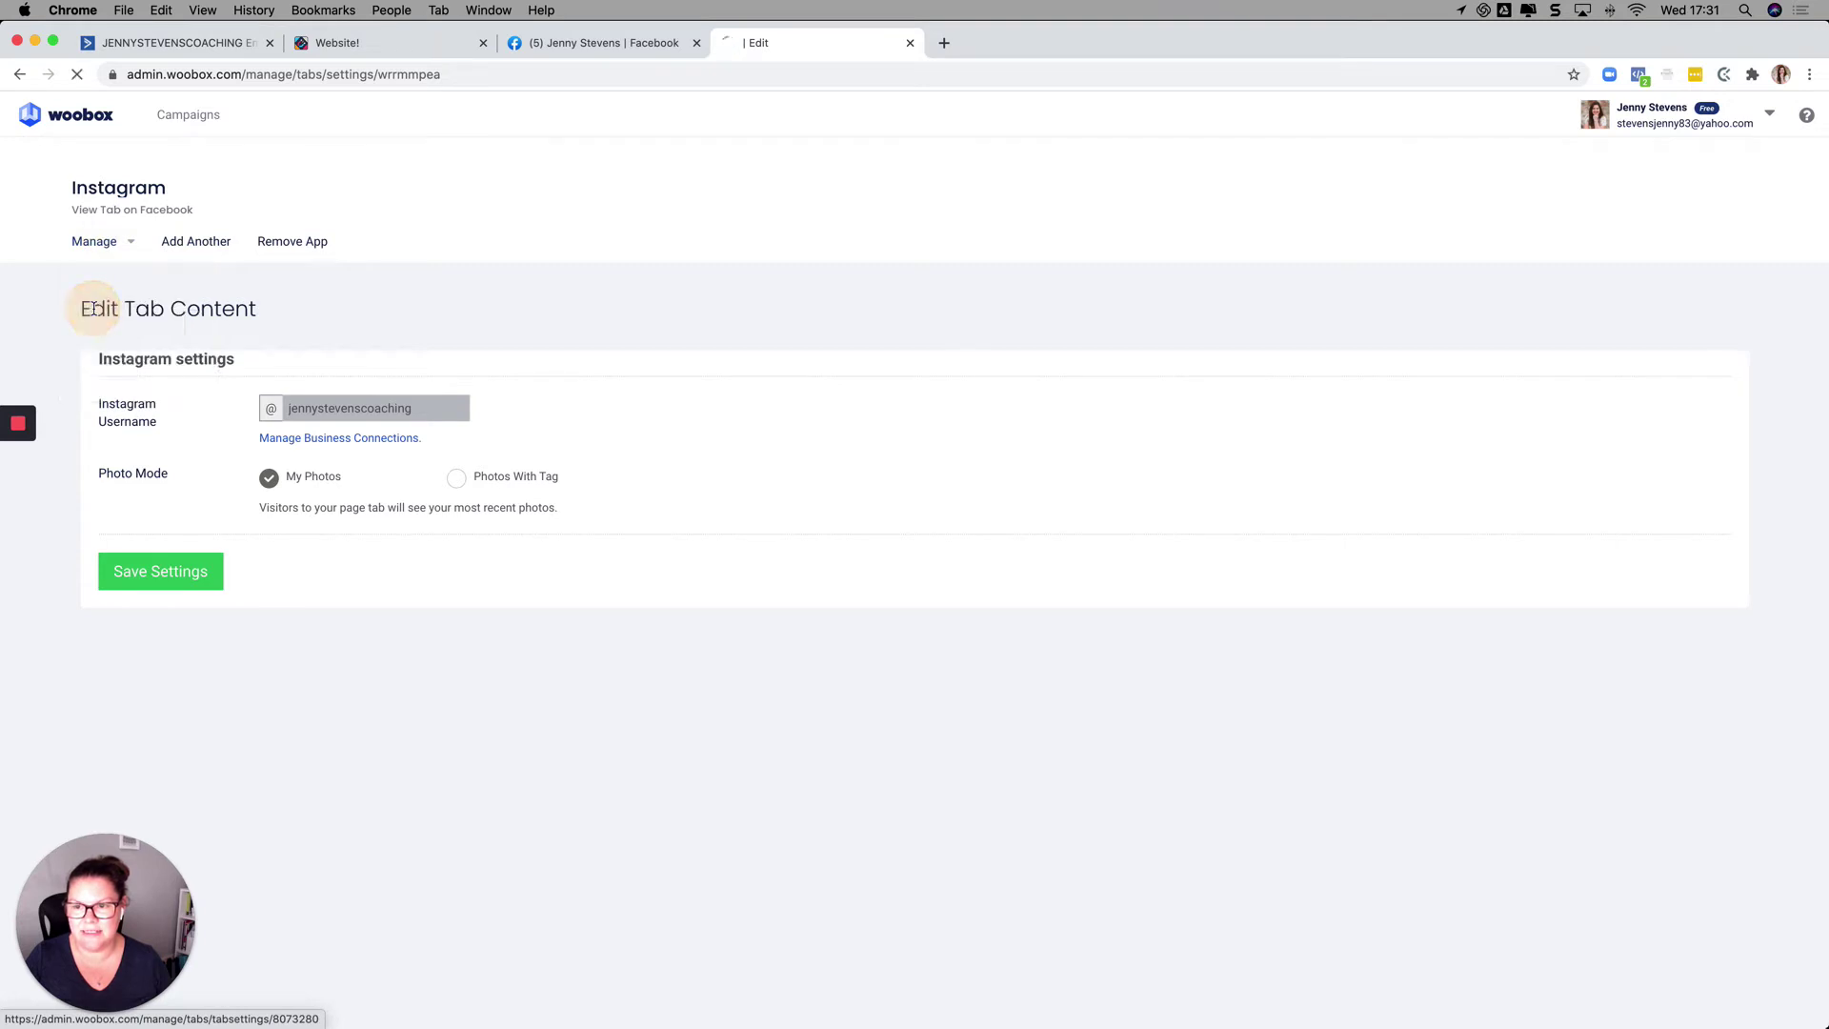
pyautogui.doubleClick(300, 399)
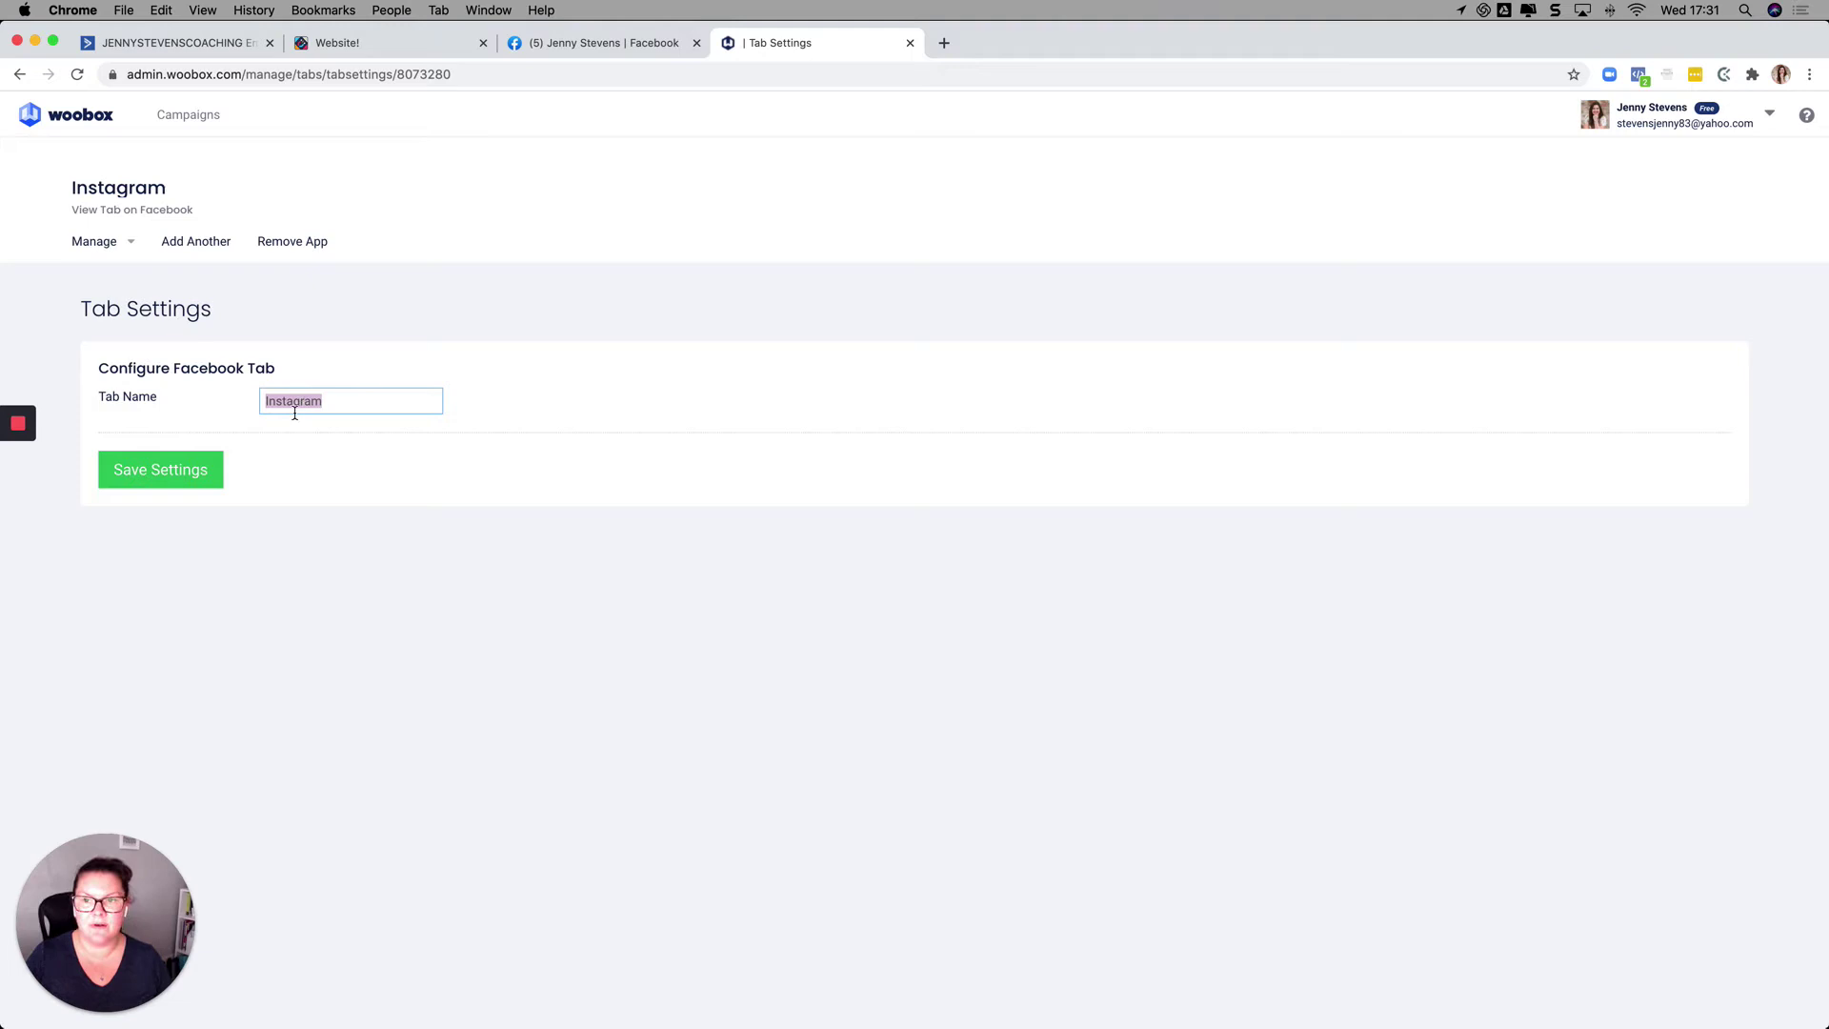
pyautogui.click(103, 244)
pyautogui.click(89, 354)
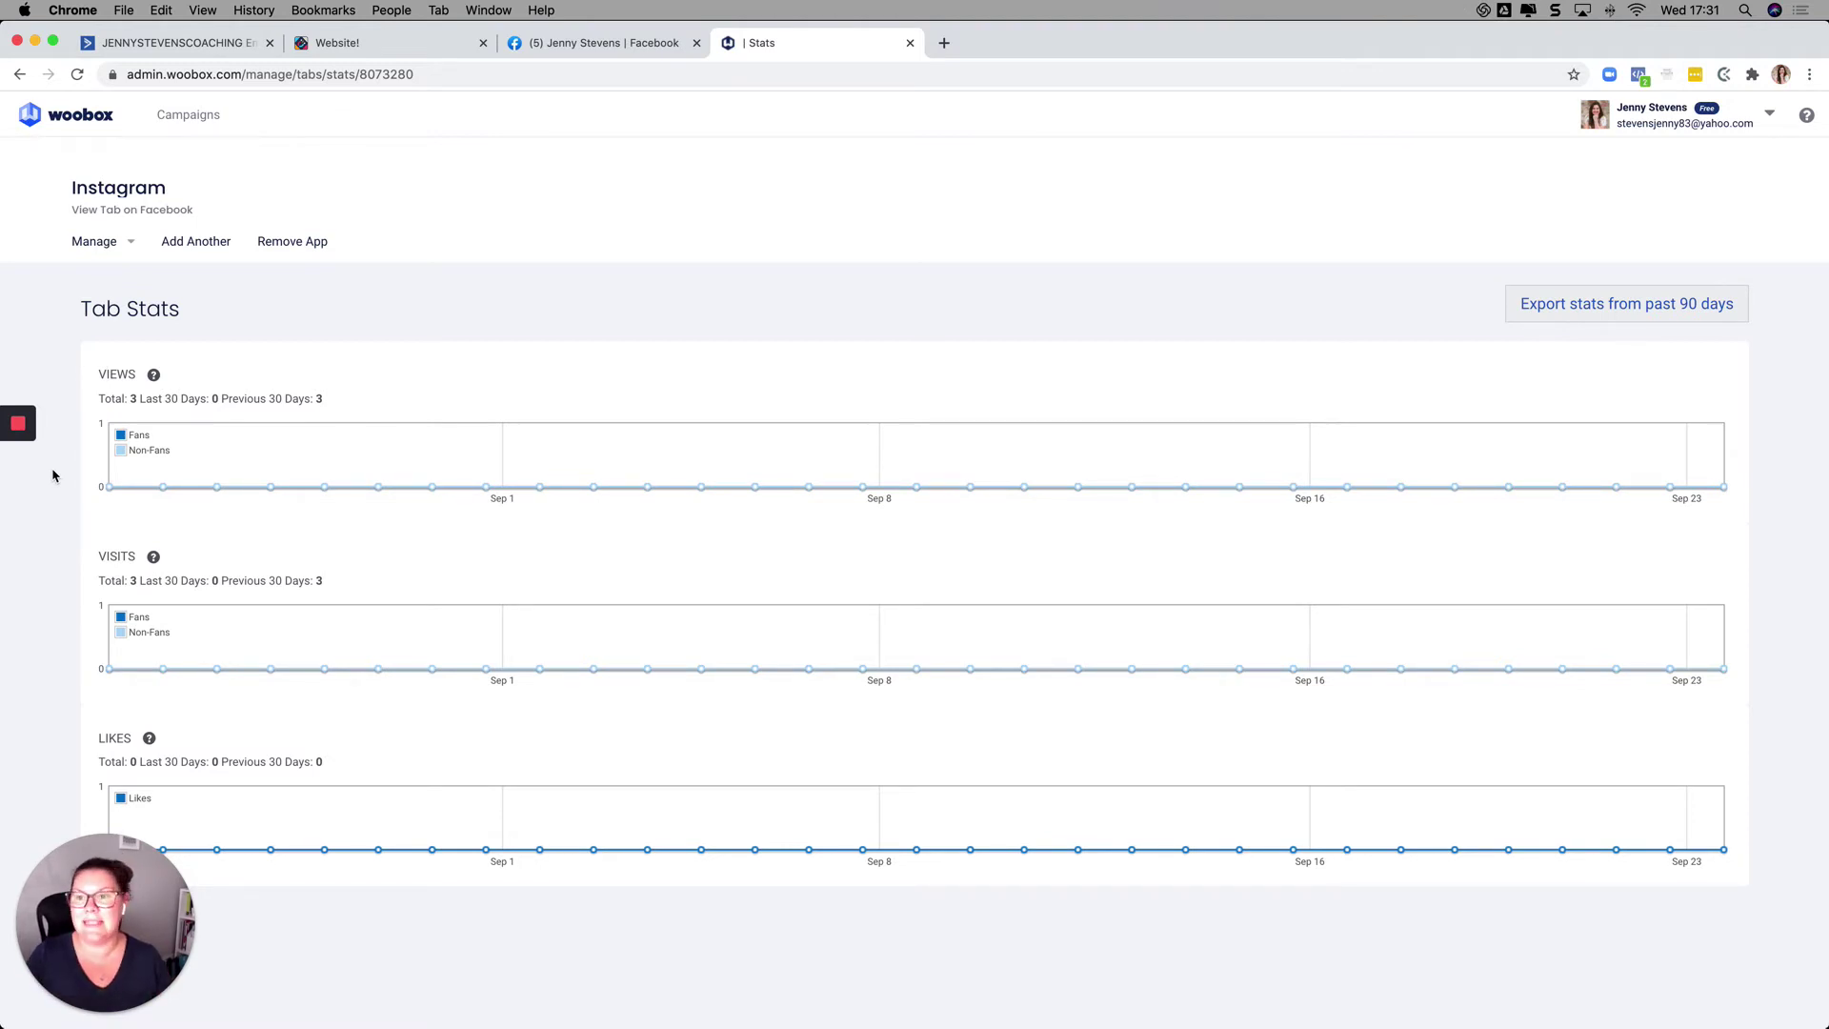
pyautogui.click(95, 245)
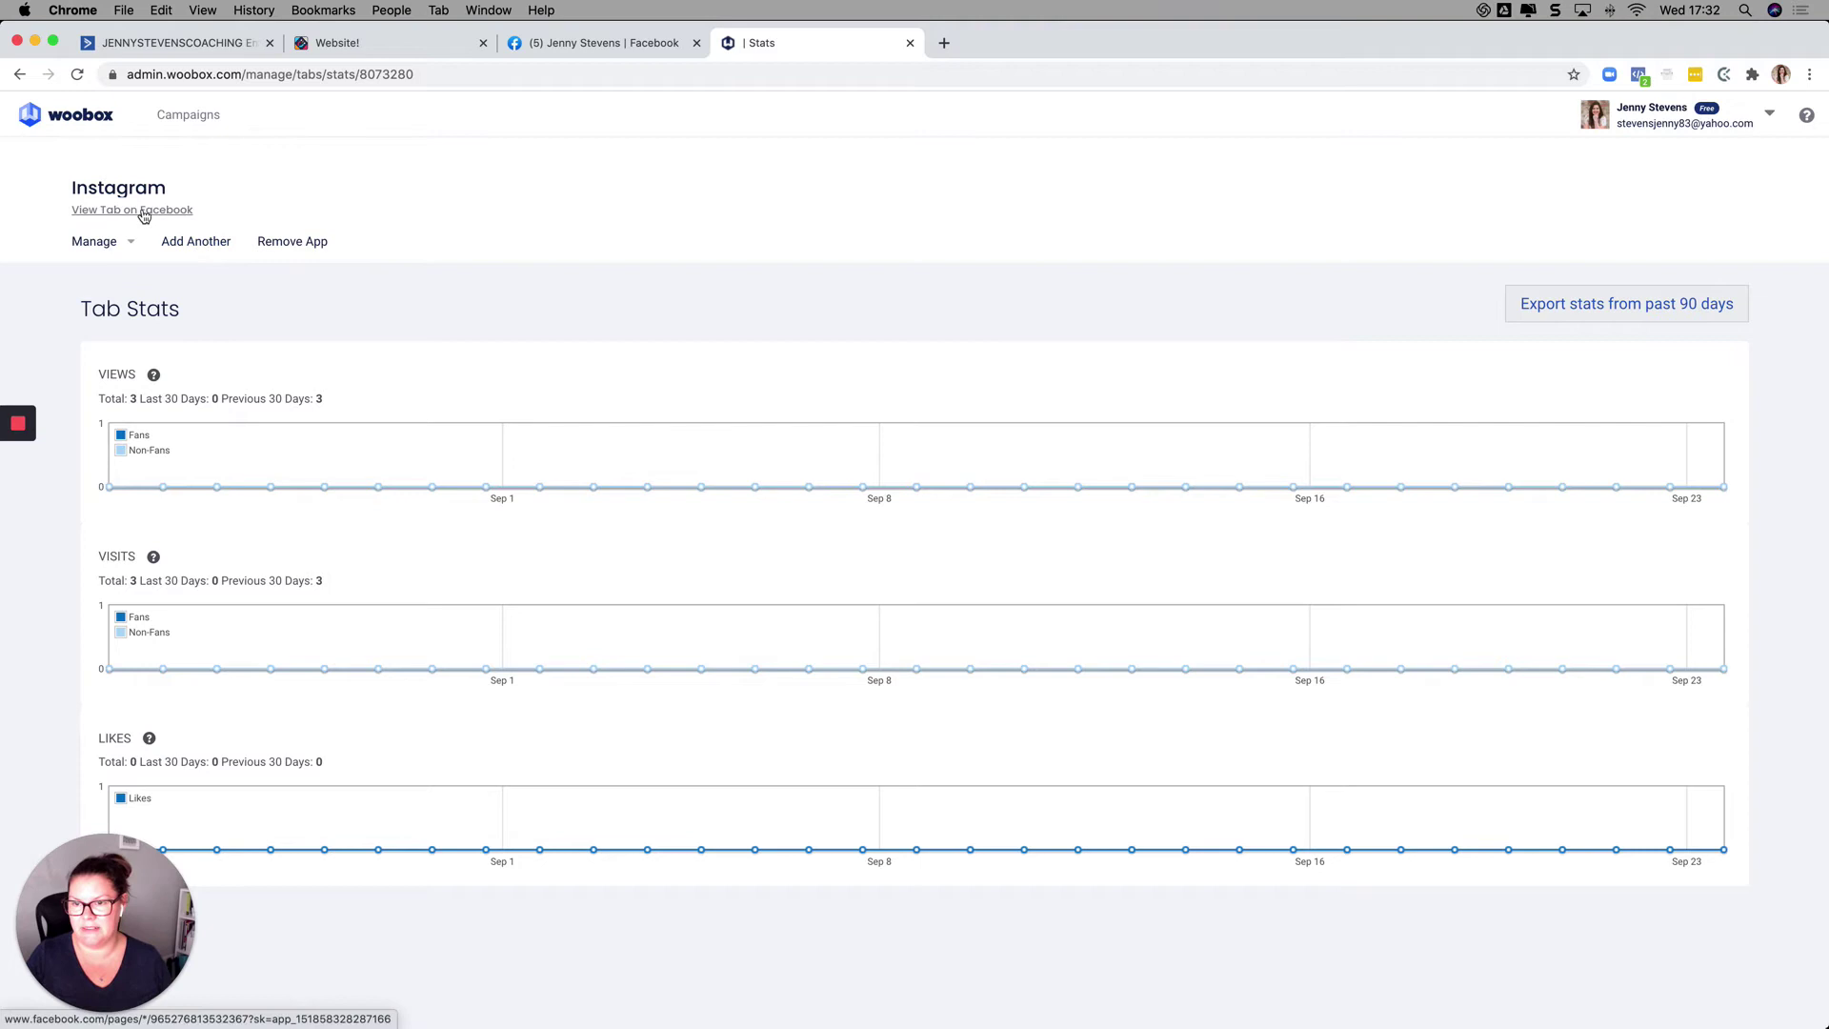
pyautogui.click(20, 76)
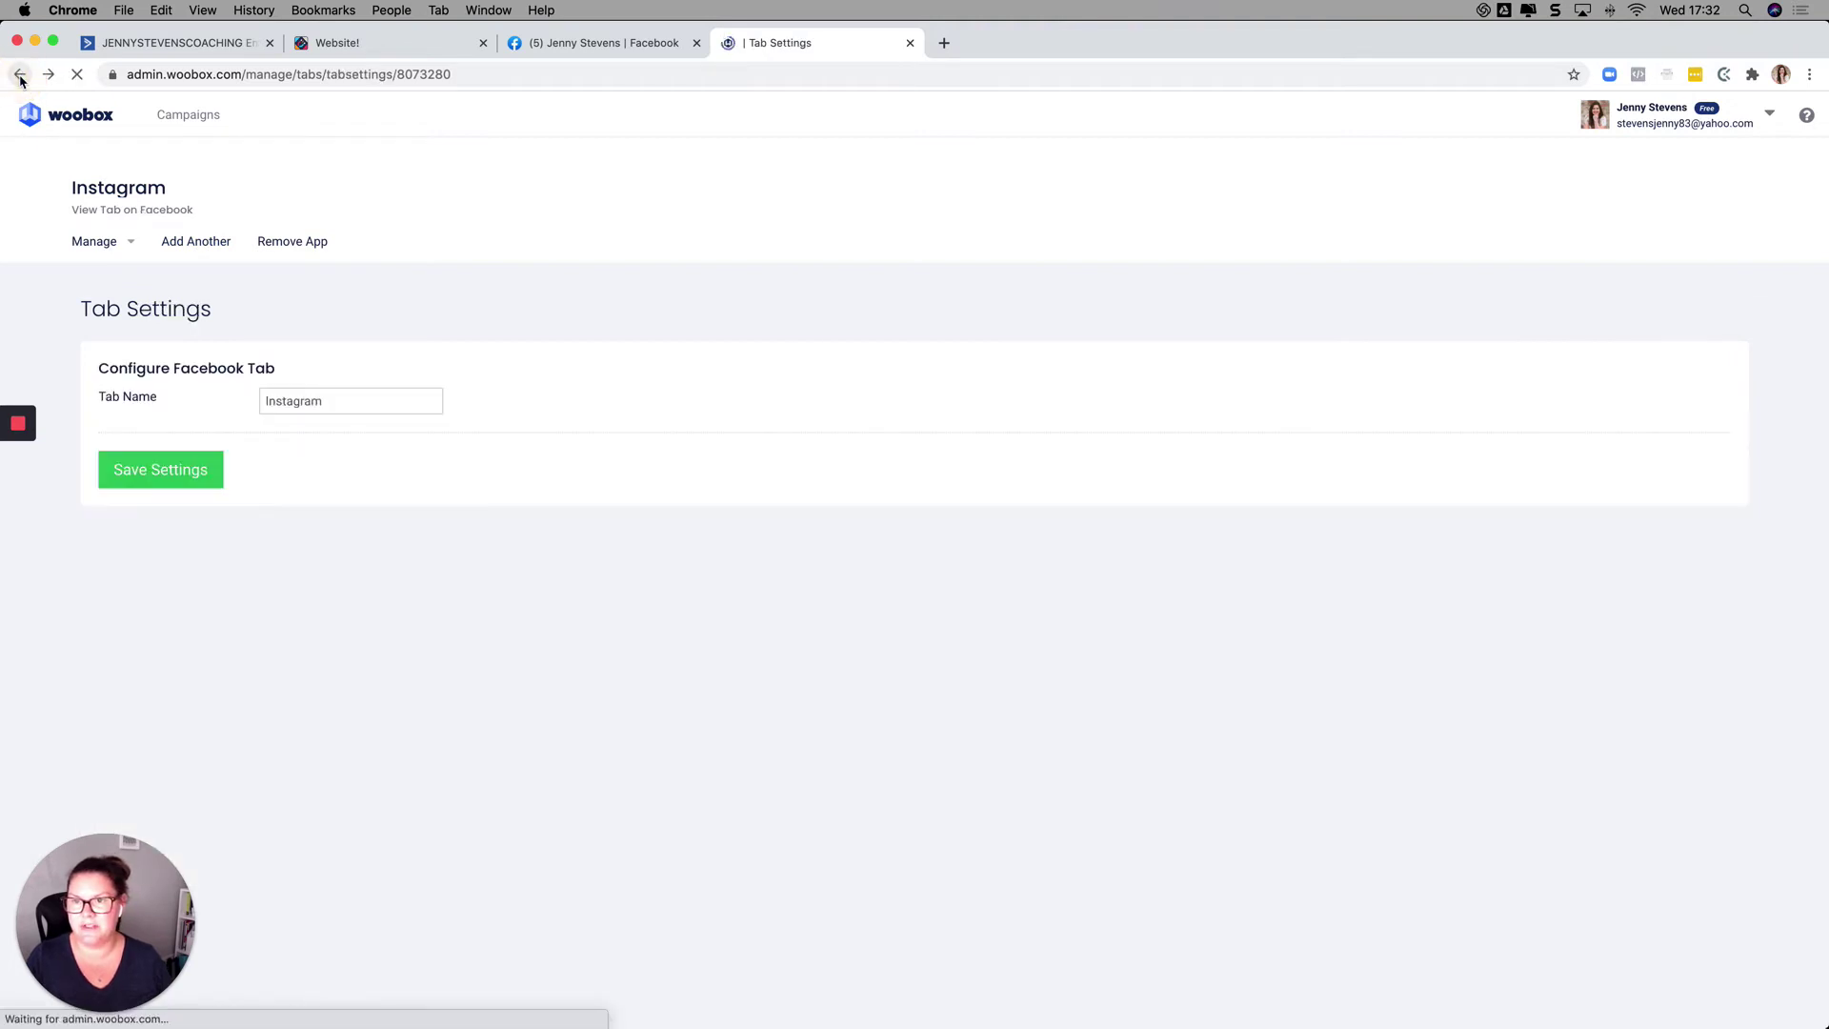
# From Campaigns, open the Work with Jenny tab's Edit Tab Content page.
pyautogui.click(182, 118)
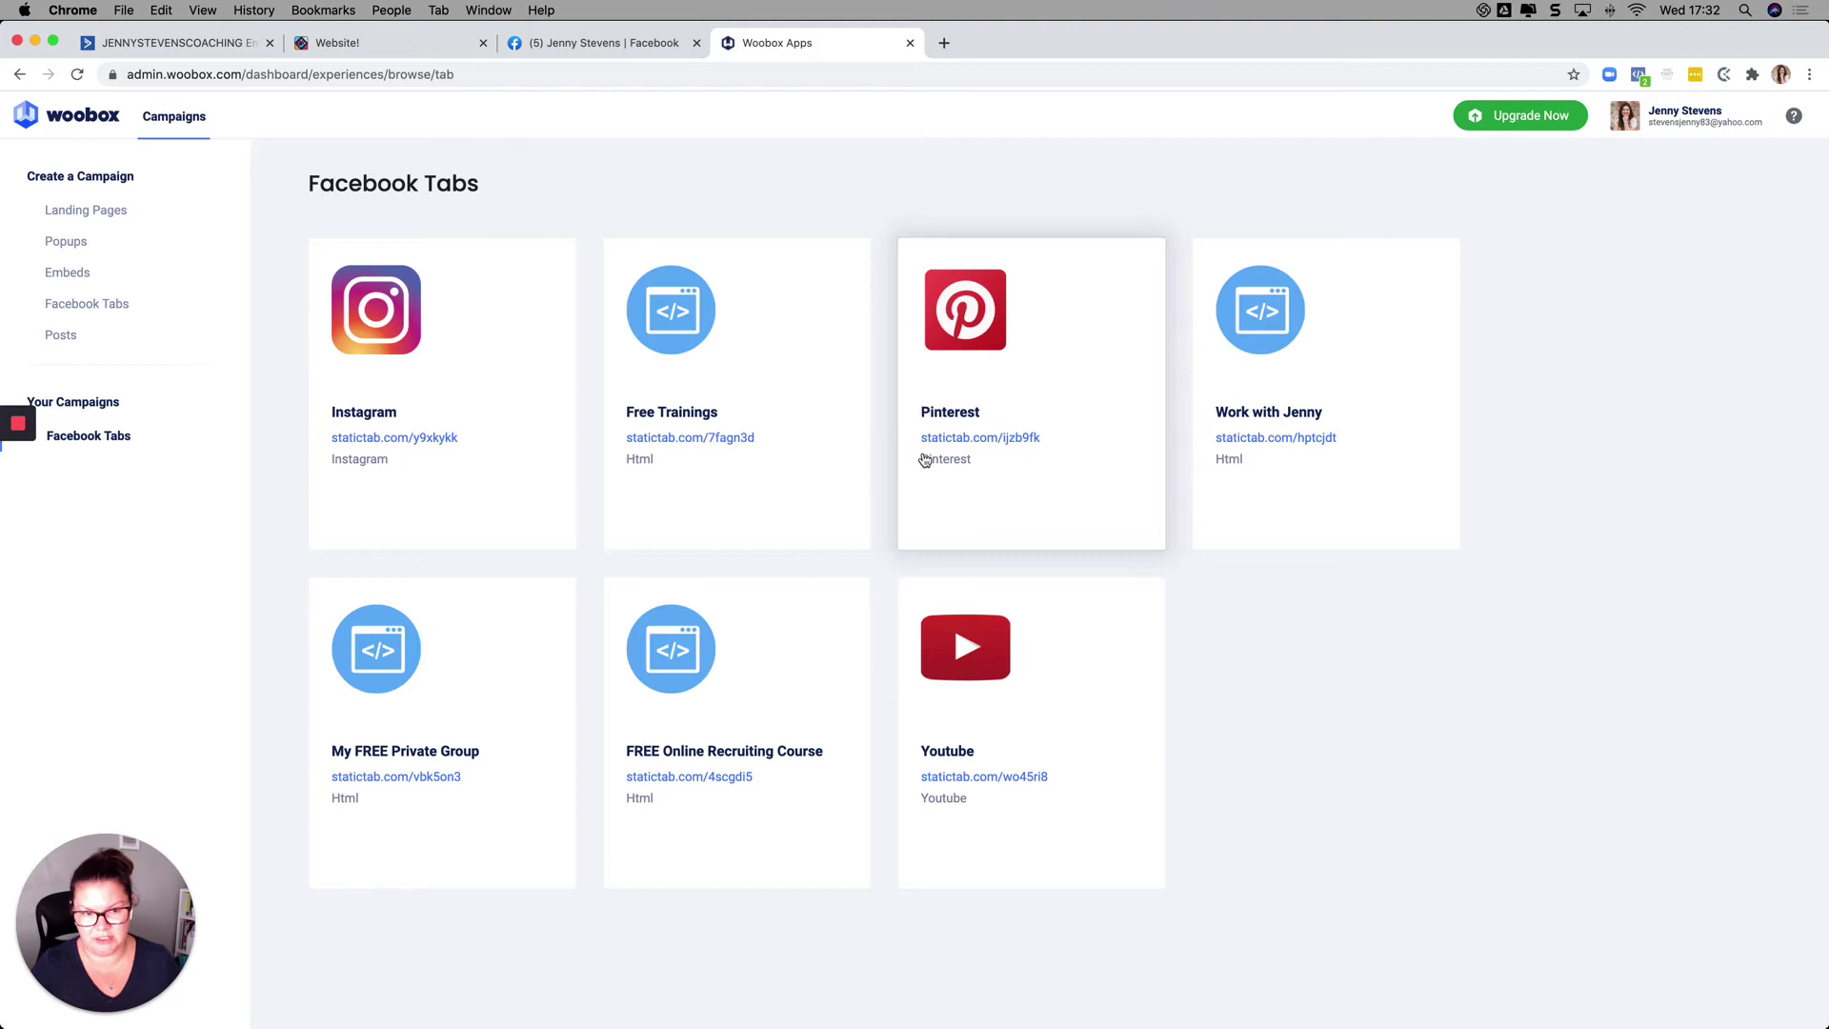
pyautogui.click(1276, 347)
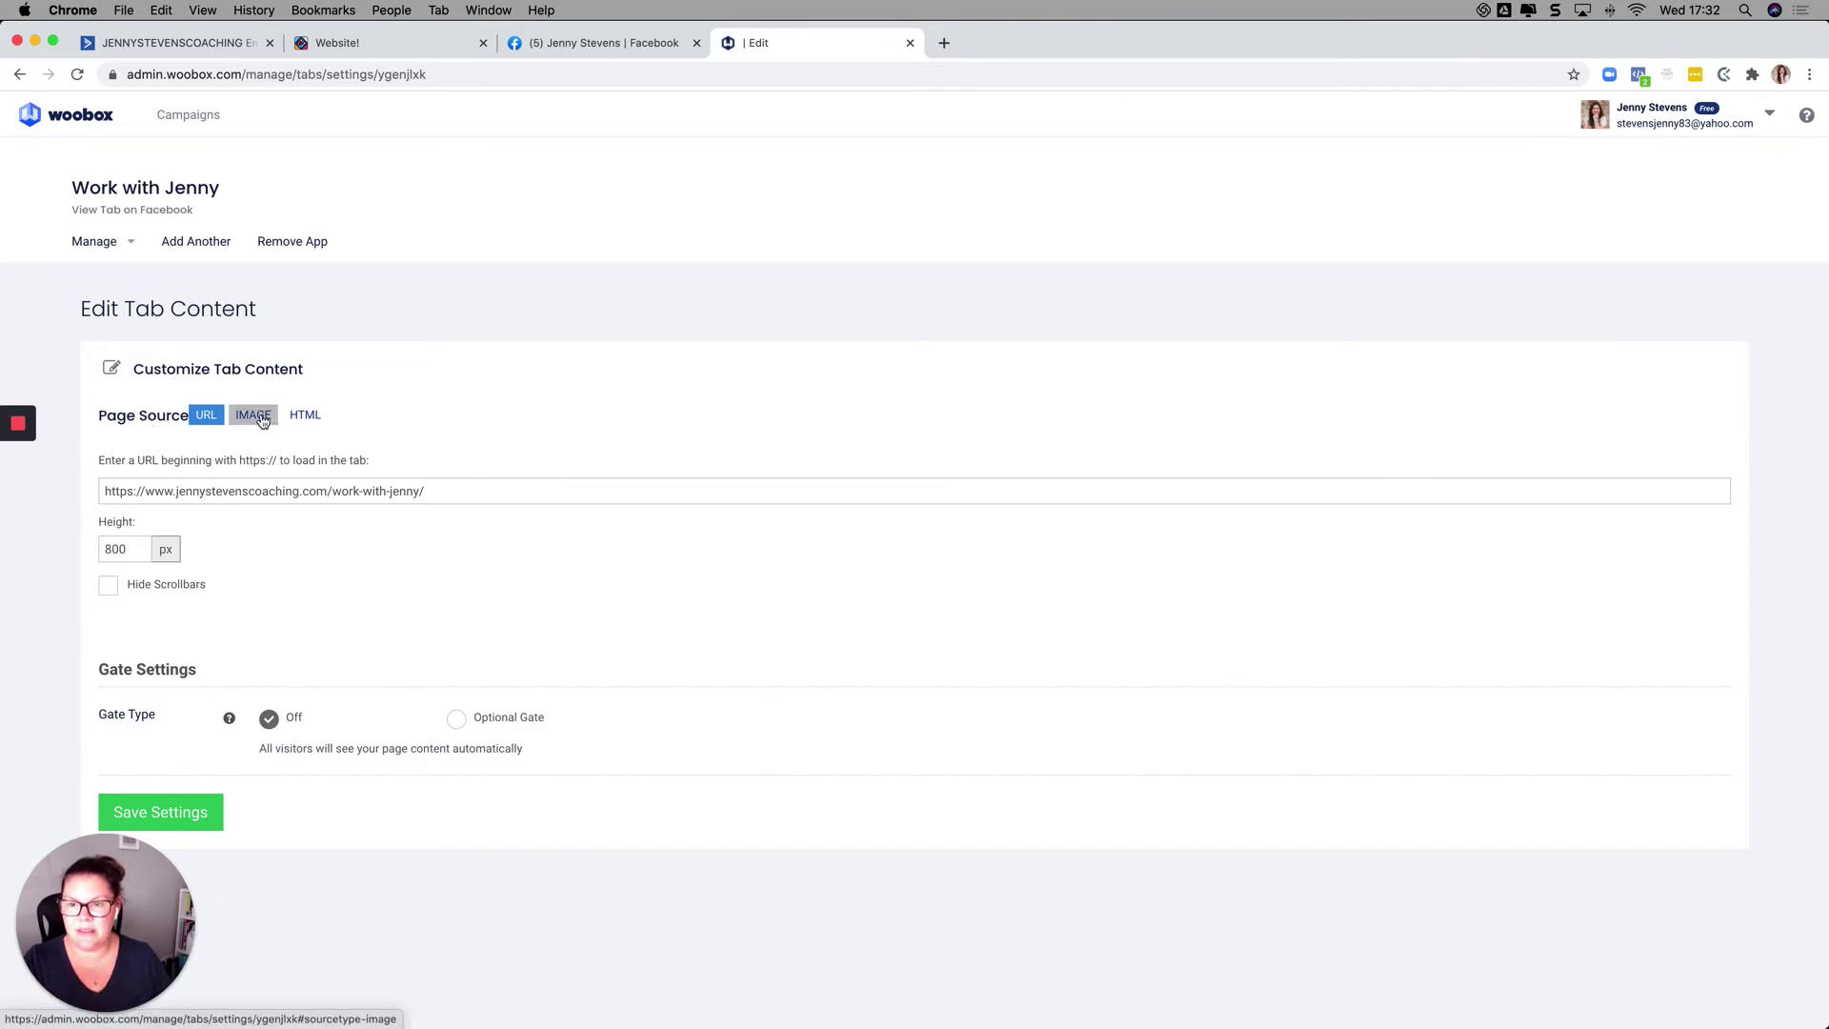
pyautogui.click(254, 416)
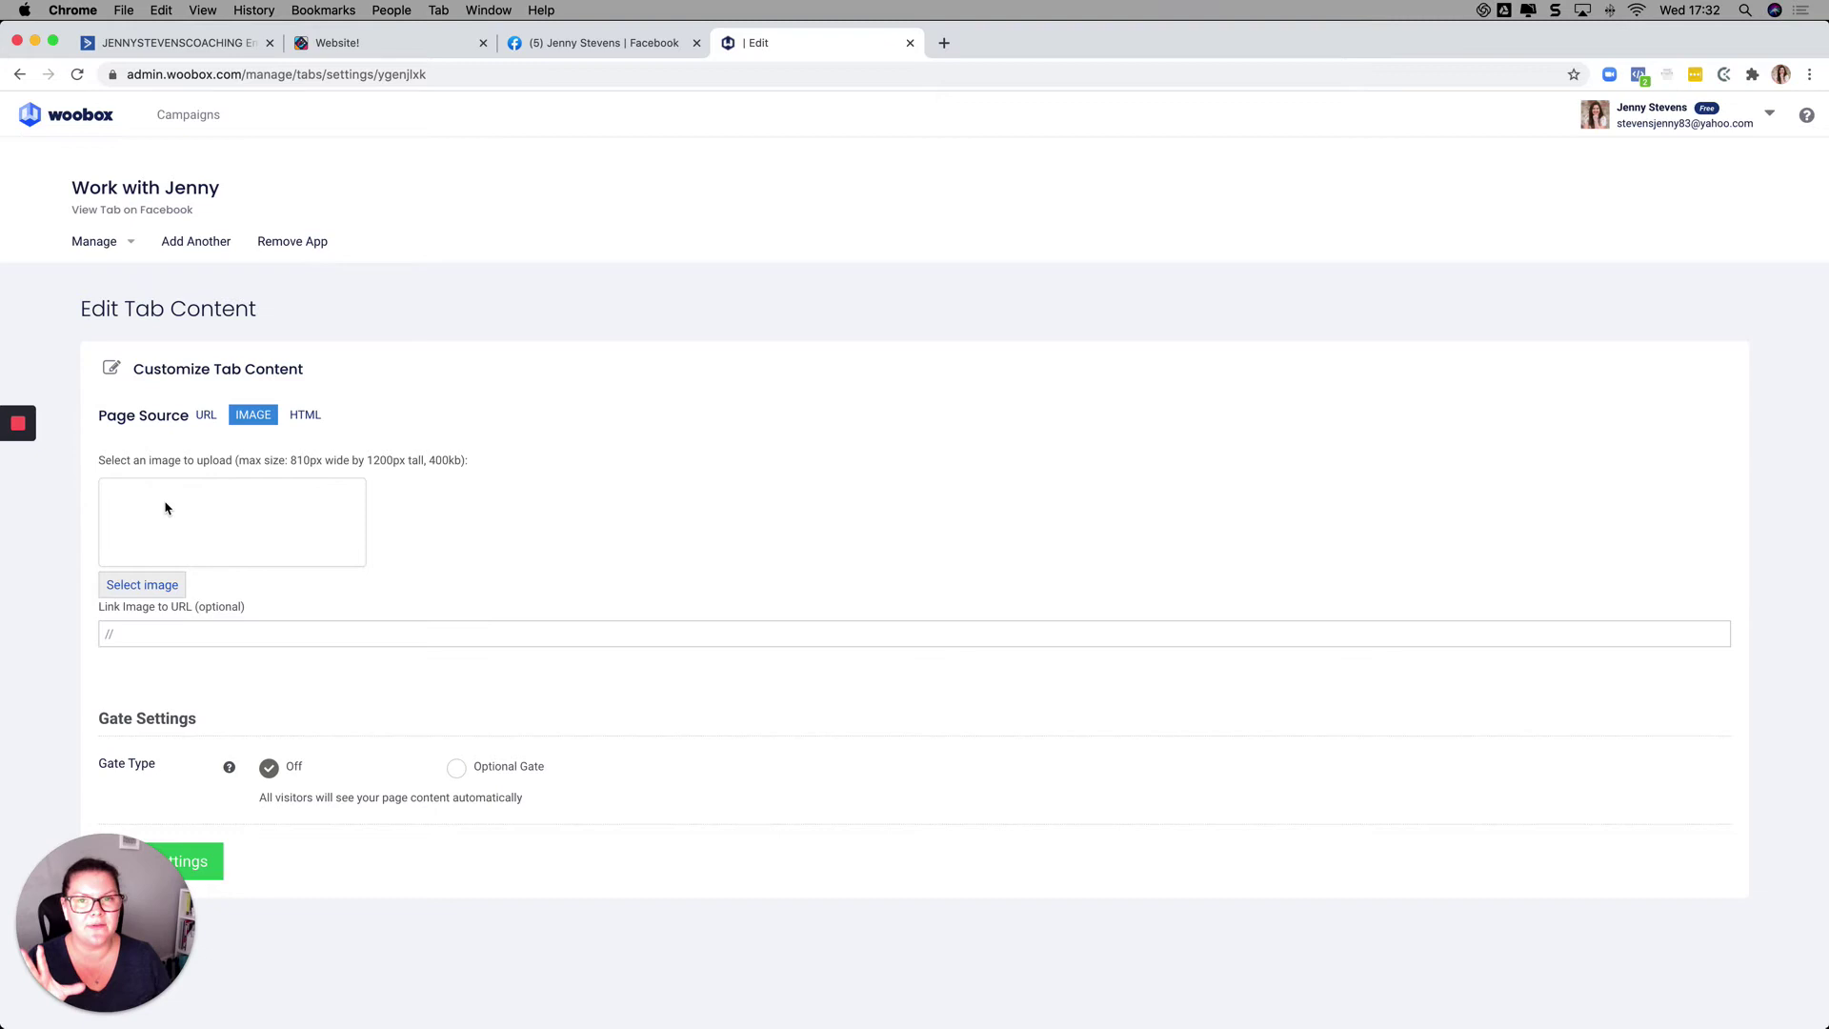
pyautogui.click(205, 415)
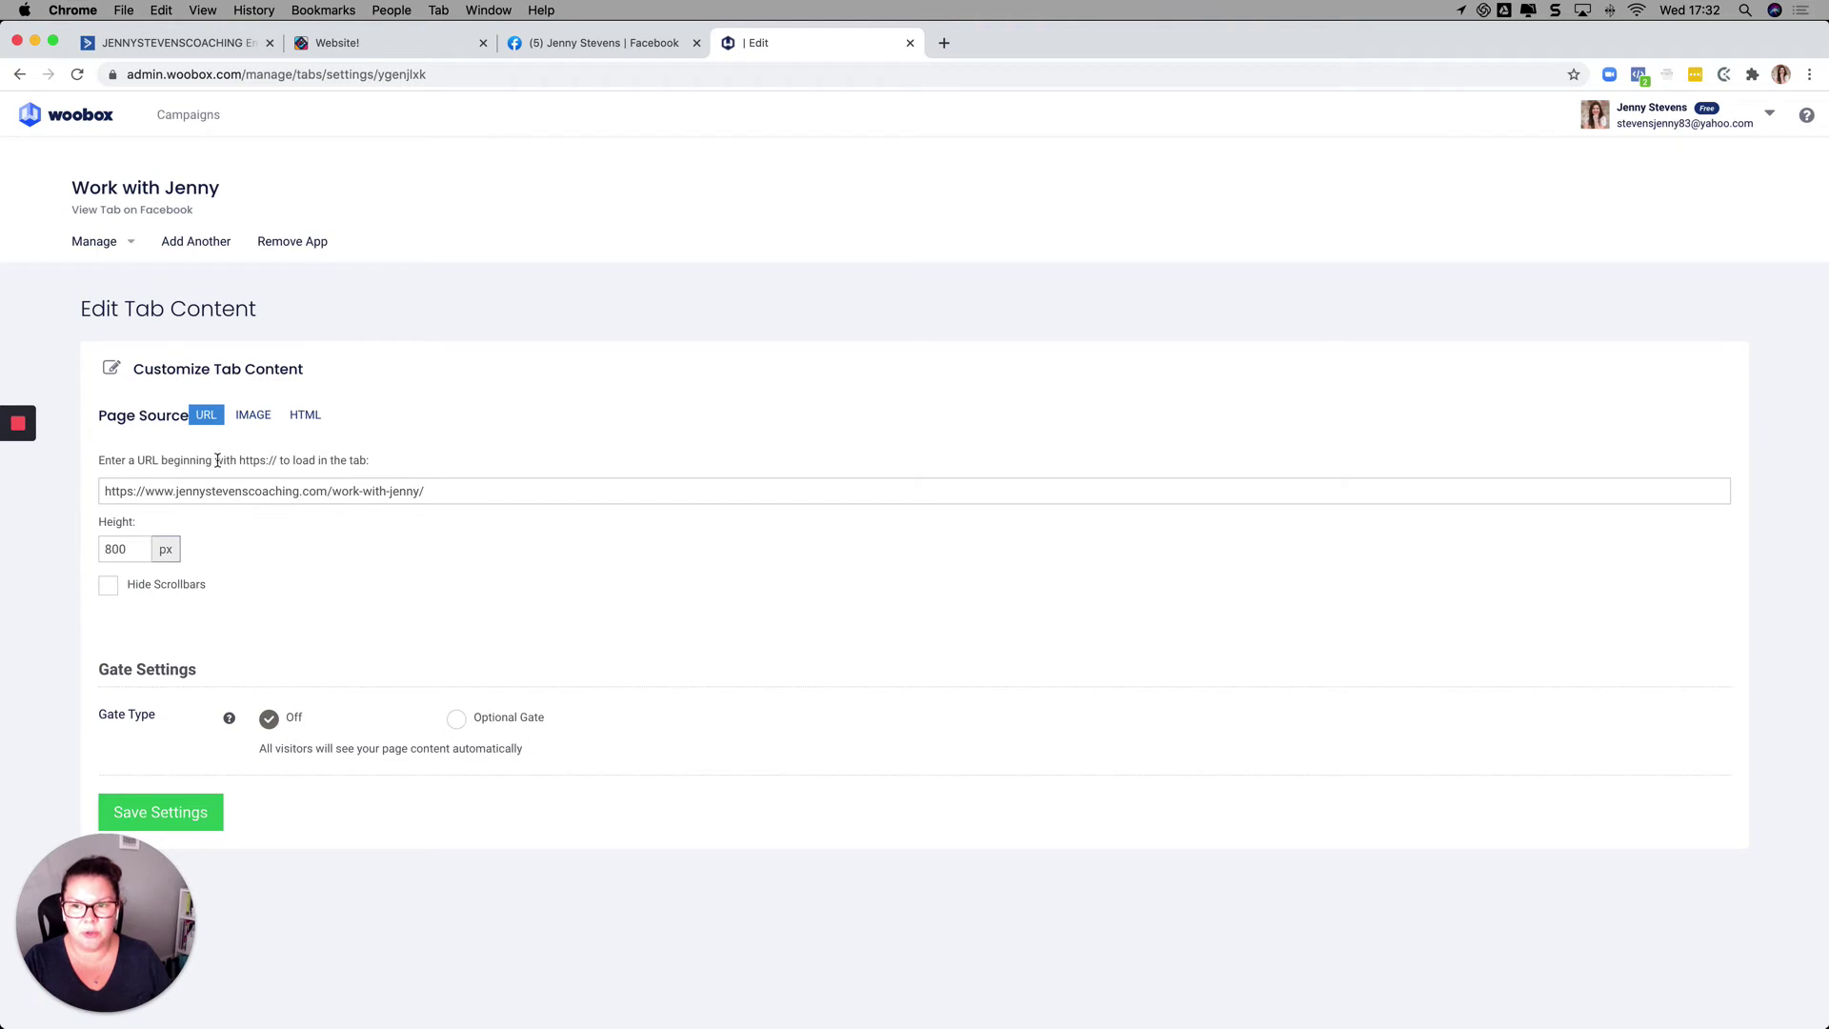
pyautogui.click(443, 491)
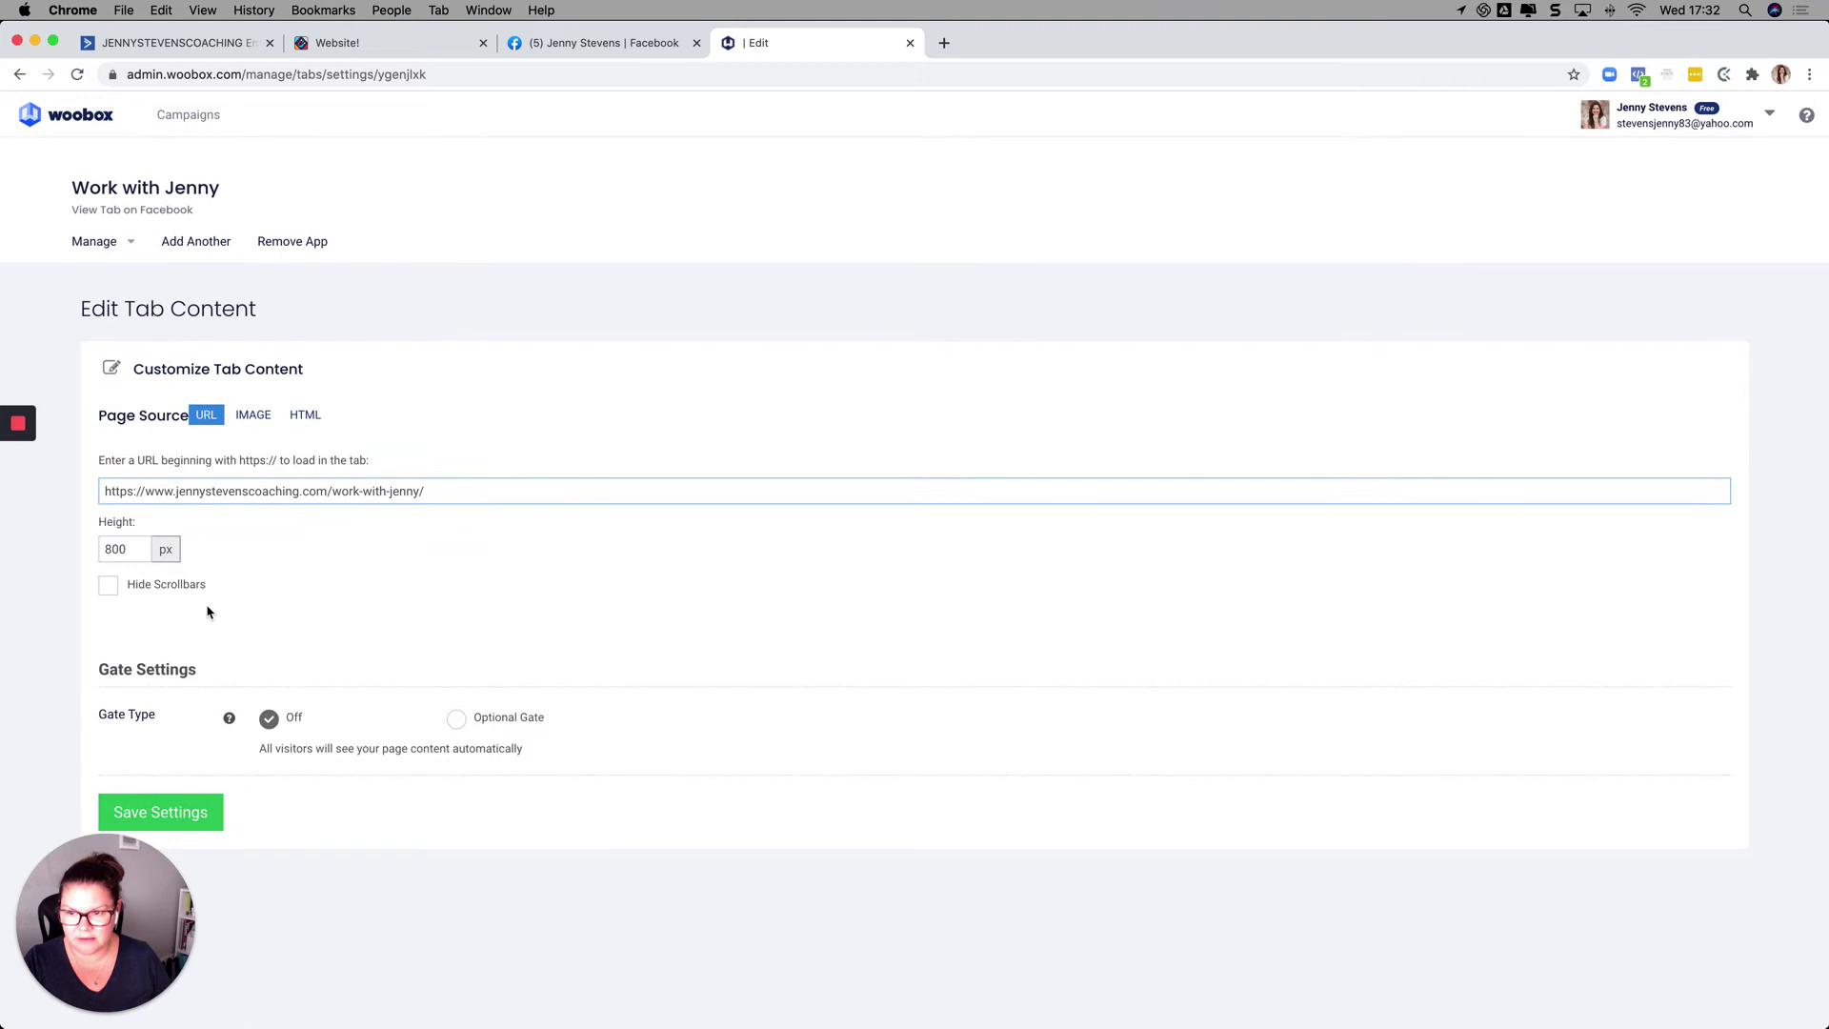
pyautogui.click(306, 416)
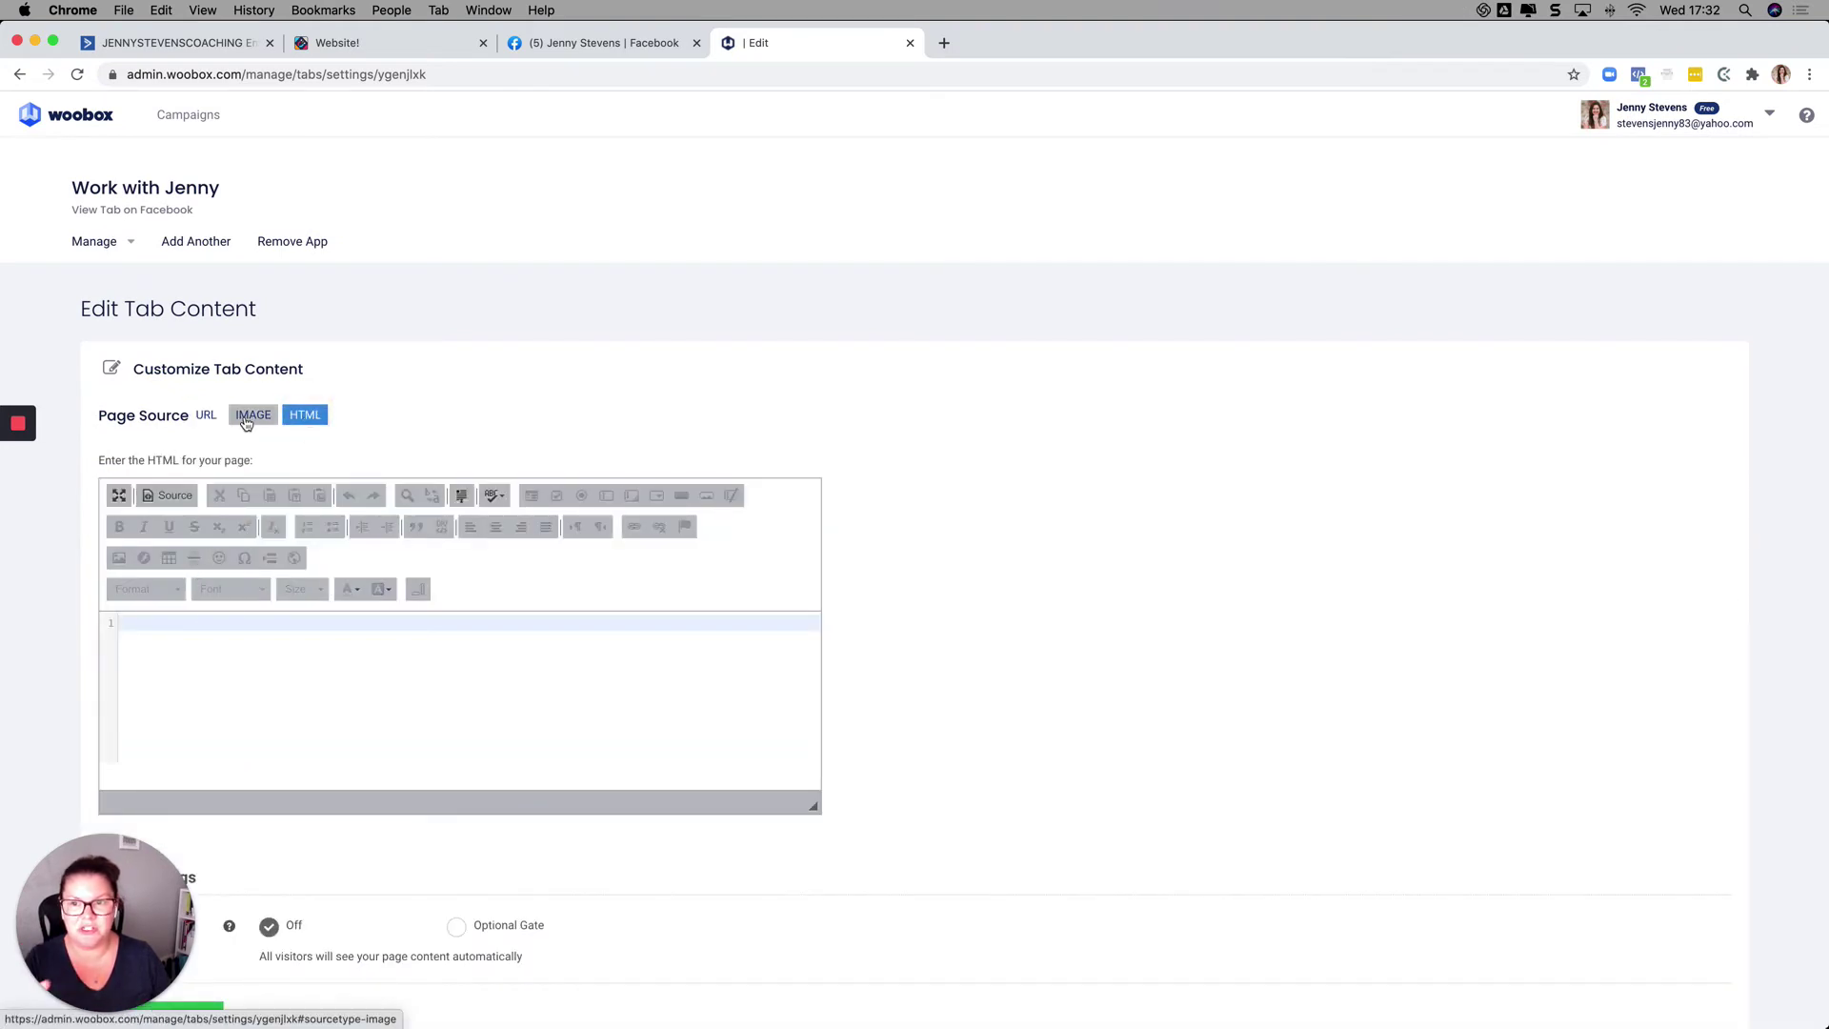
pyautogui.click(206, 419)
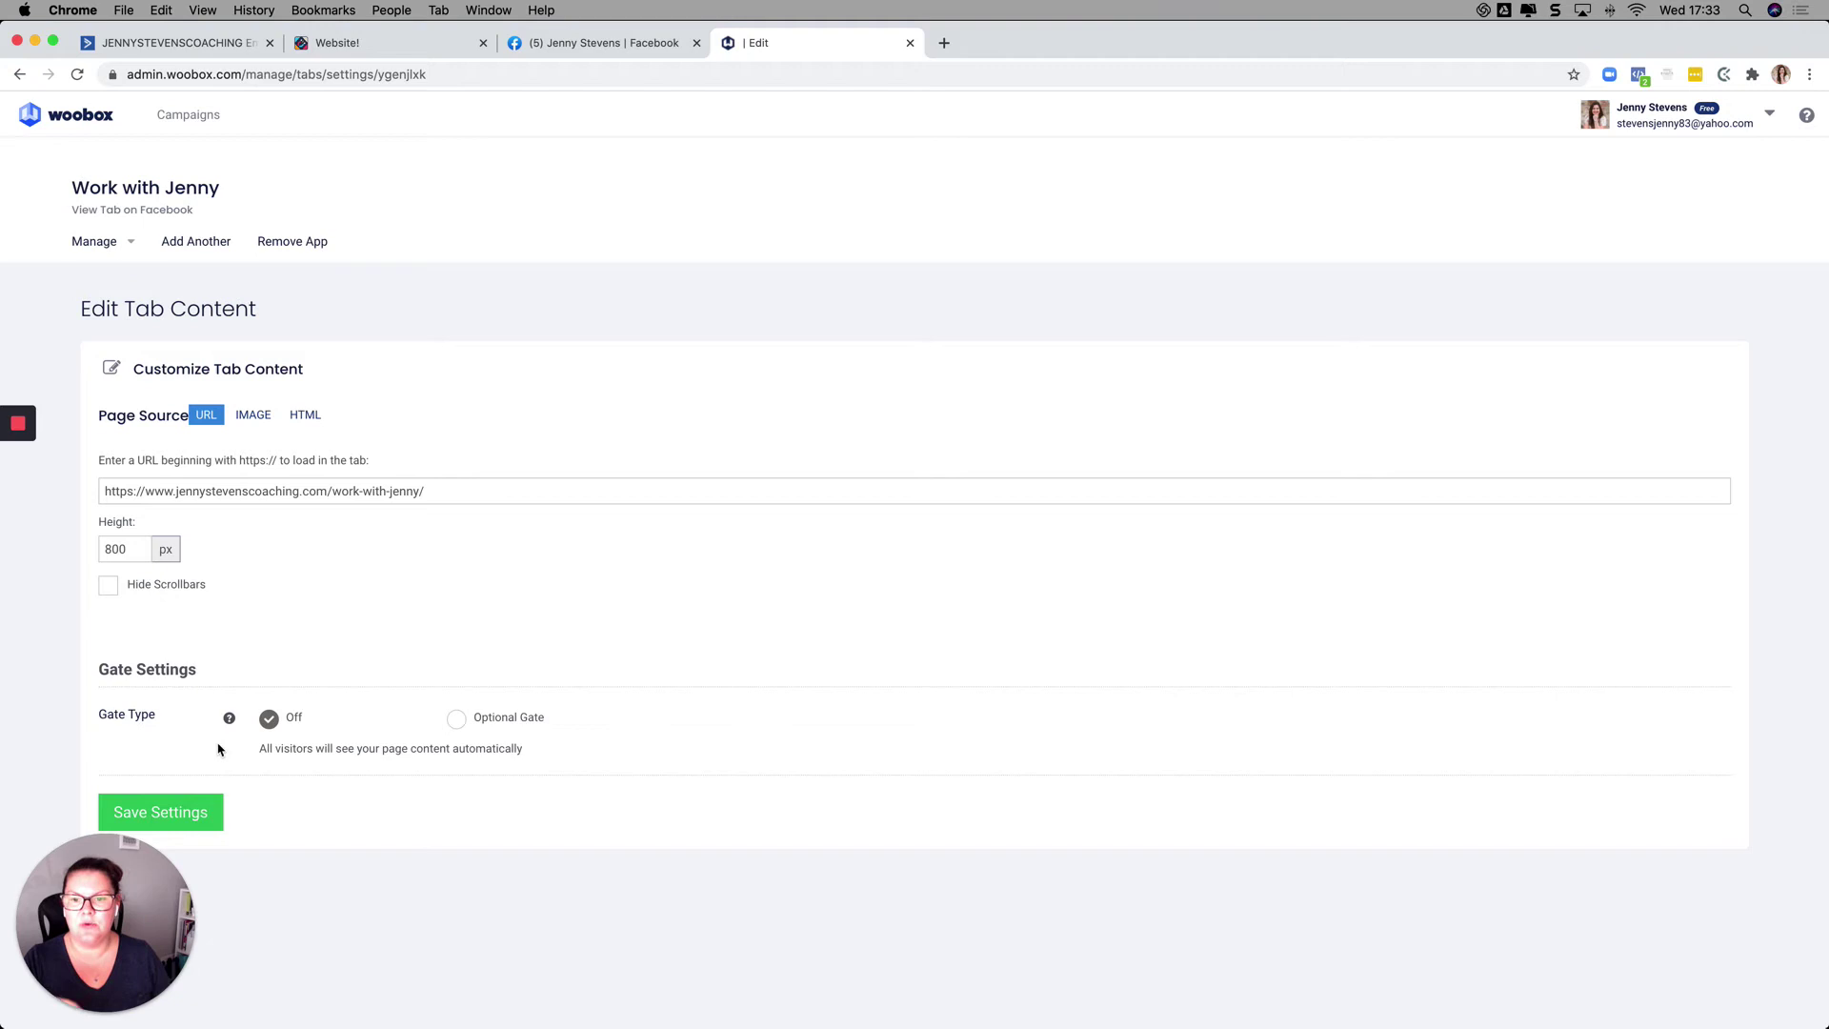
# Set the Work with Jenny gate to Optional Gate and view the 'Like our Page' prompt on Facebook.
pyautogui.click(456, 722)
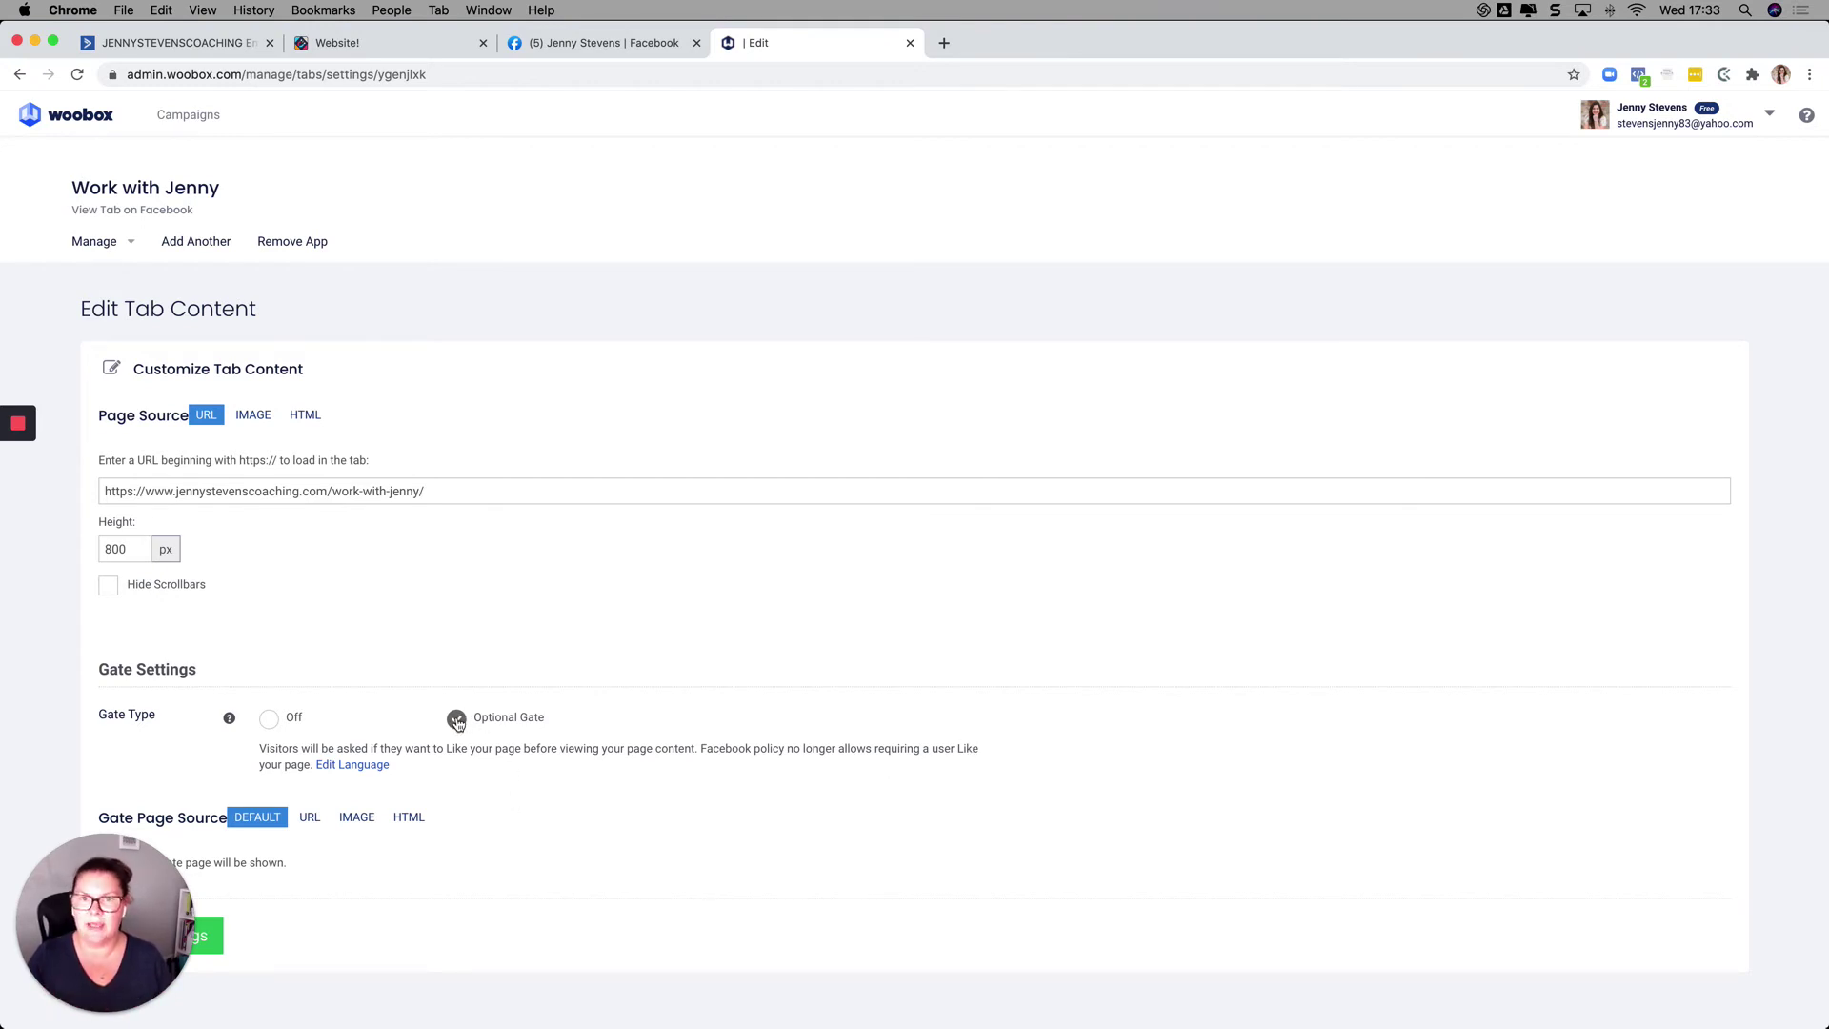
pyautogui.click(610, 43)
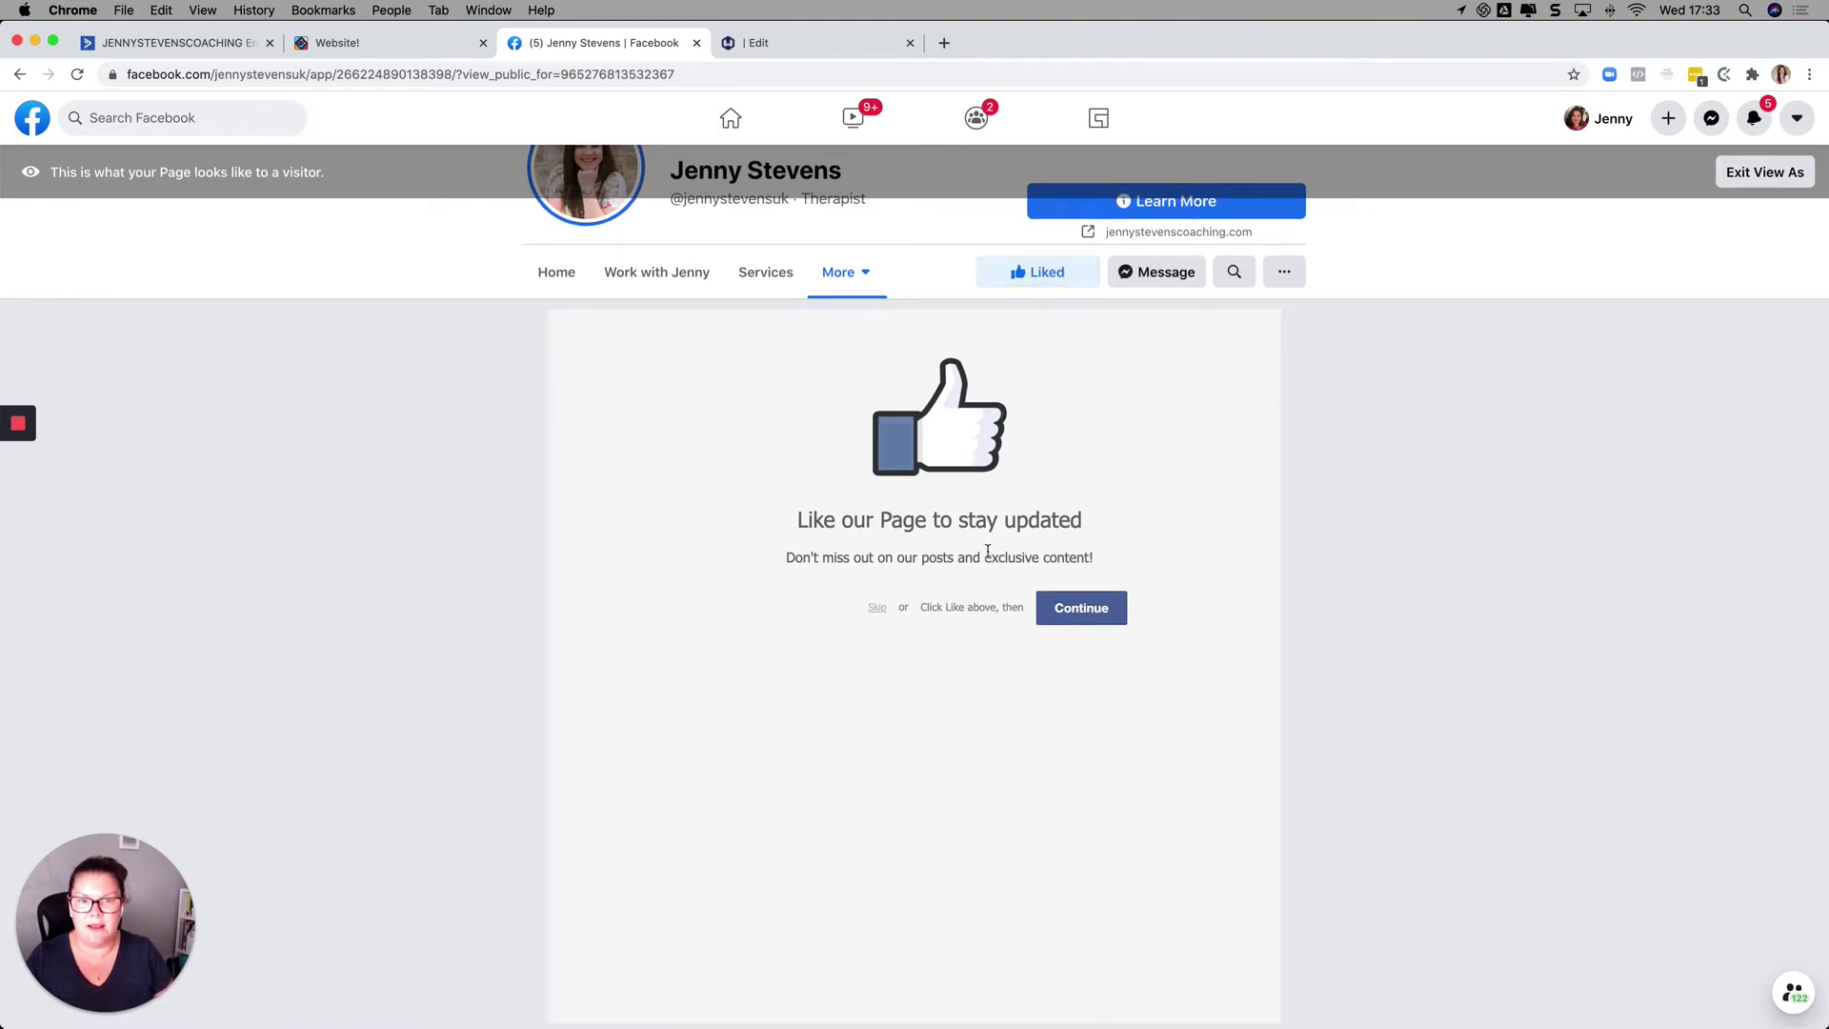
# Continue past the like gate, scroll through the embedded coaching website, and return to the Woobox editor.
pyautogui.click(1073, 622)
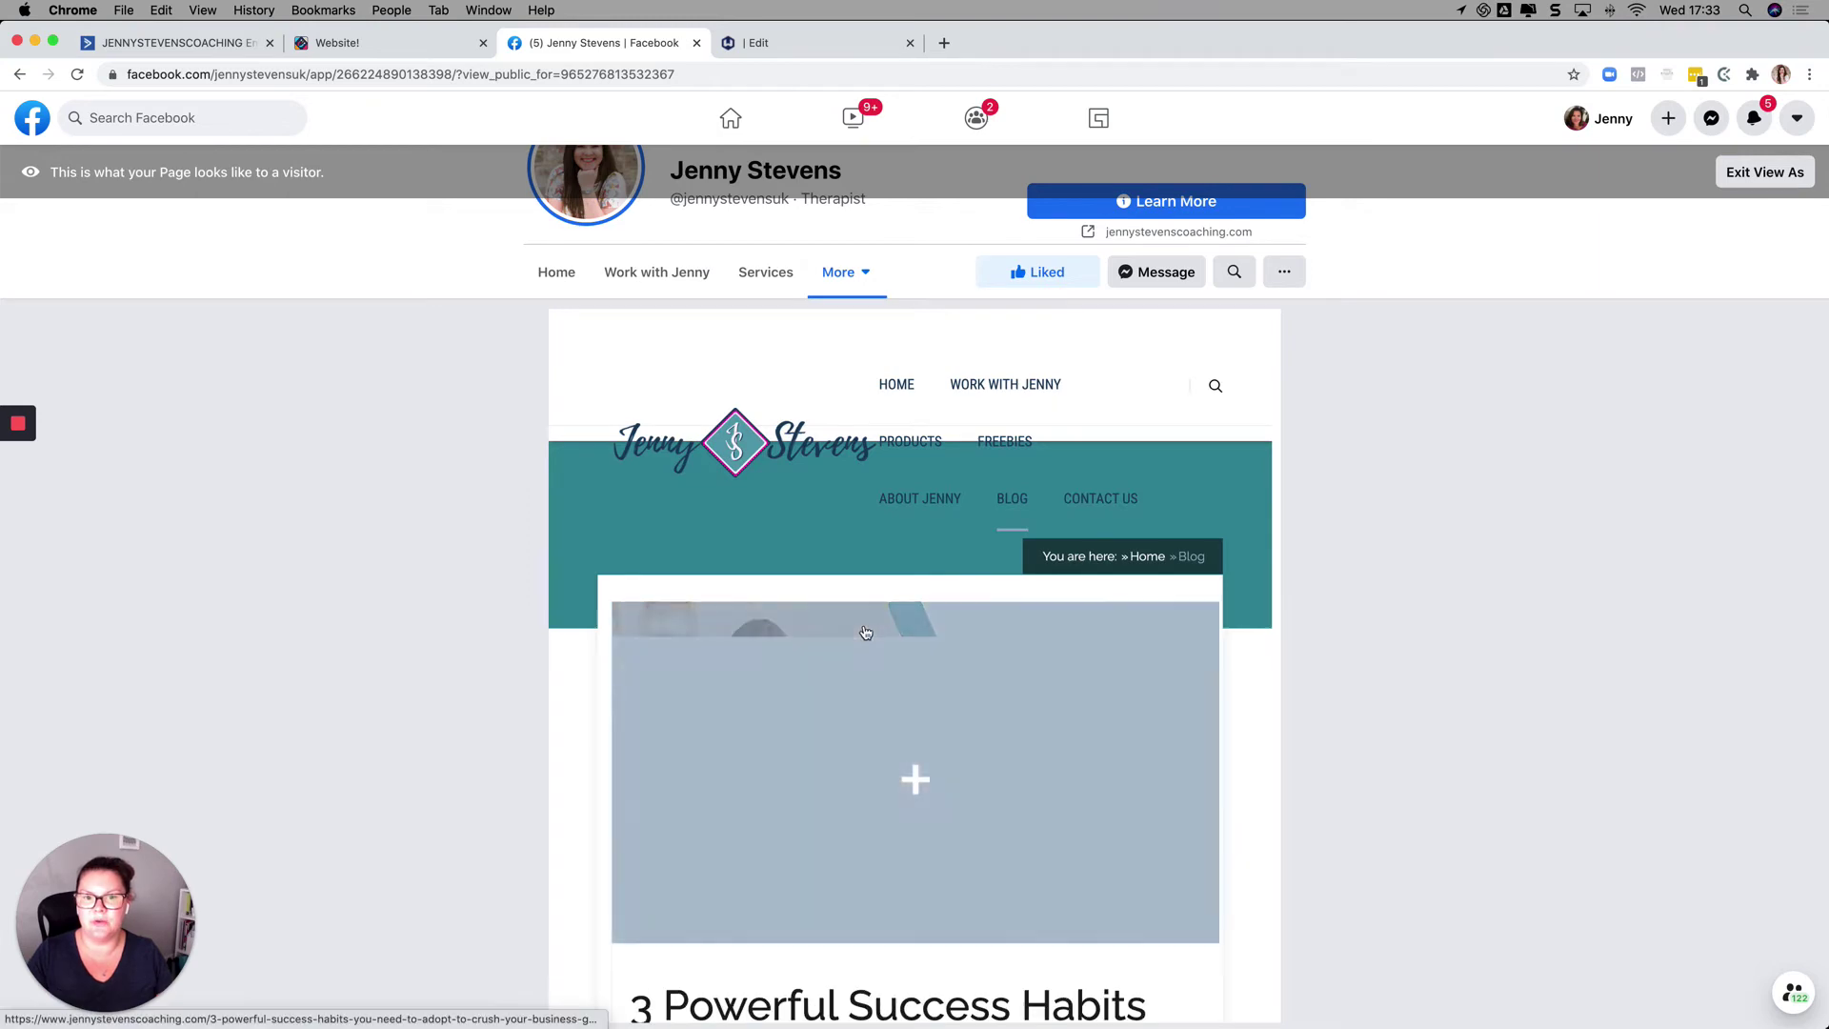
pyautogui.scroll(-5, 868, 629)
pyautogui.scroll(-5, 866, 632)
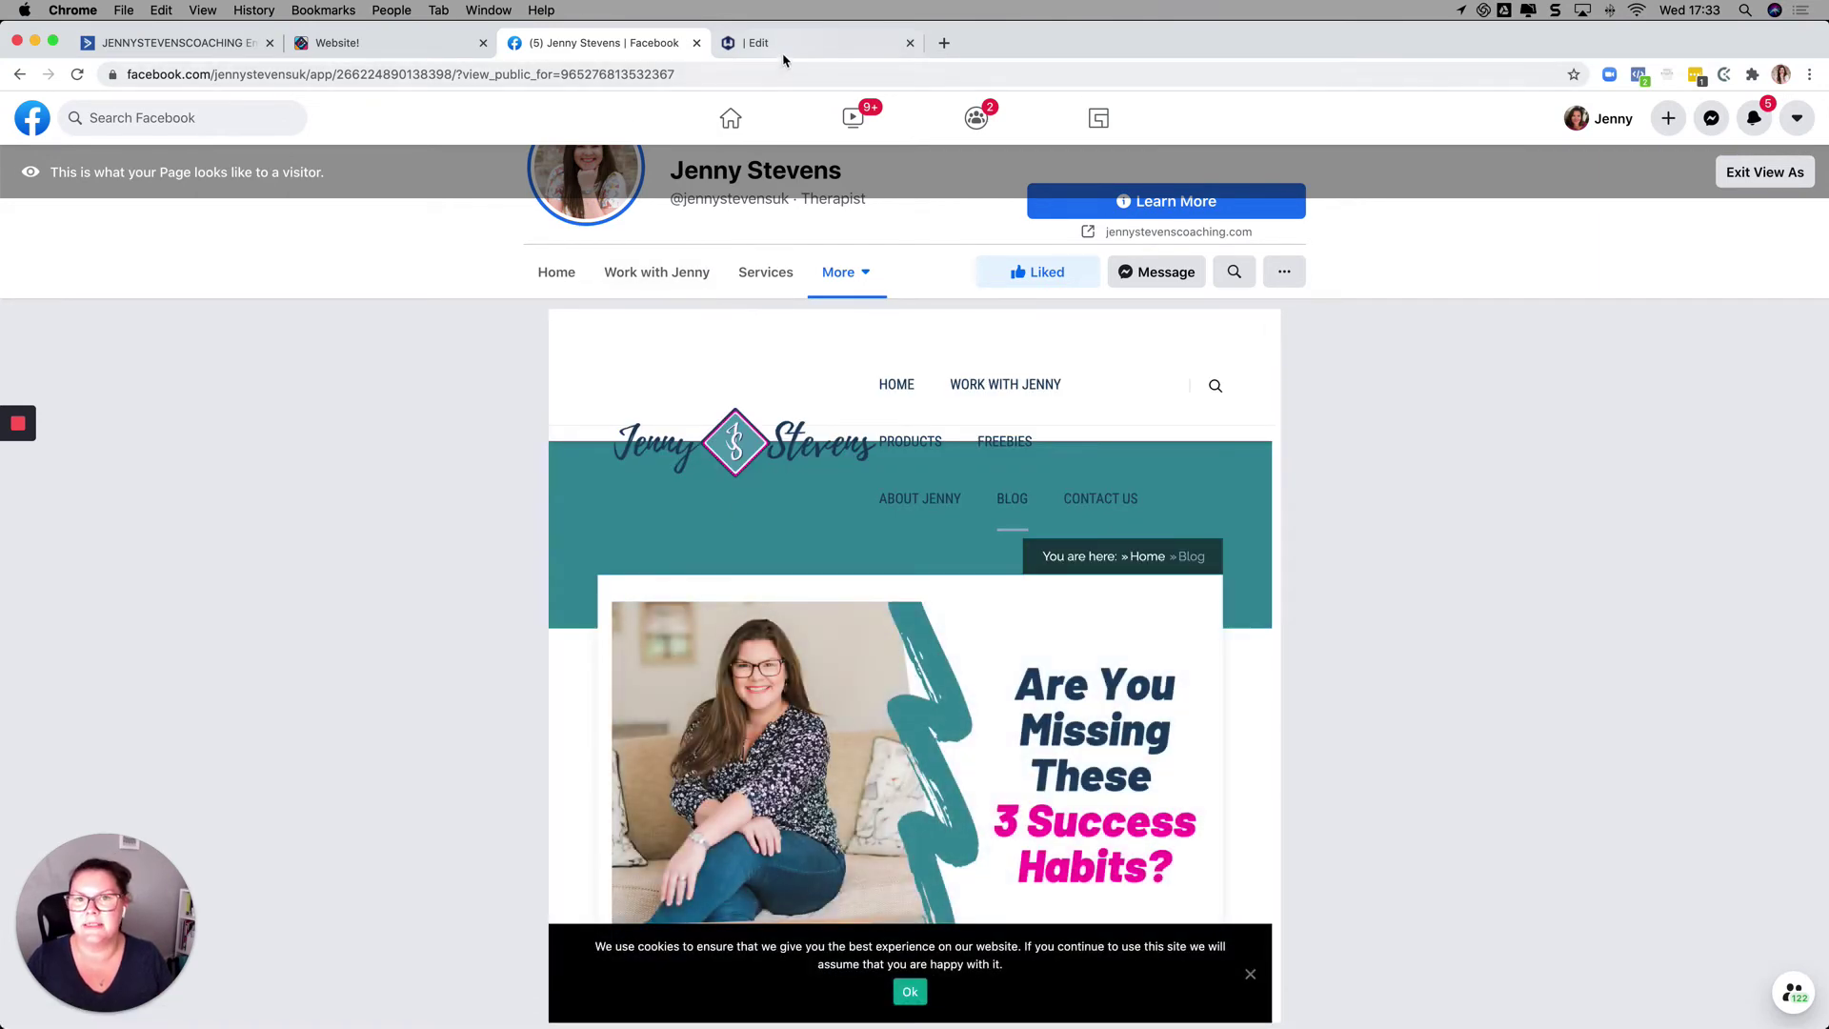
pyautogui.click(772, 42)
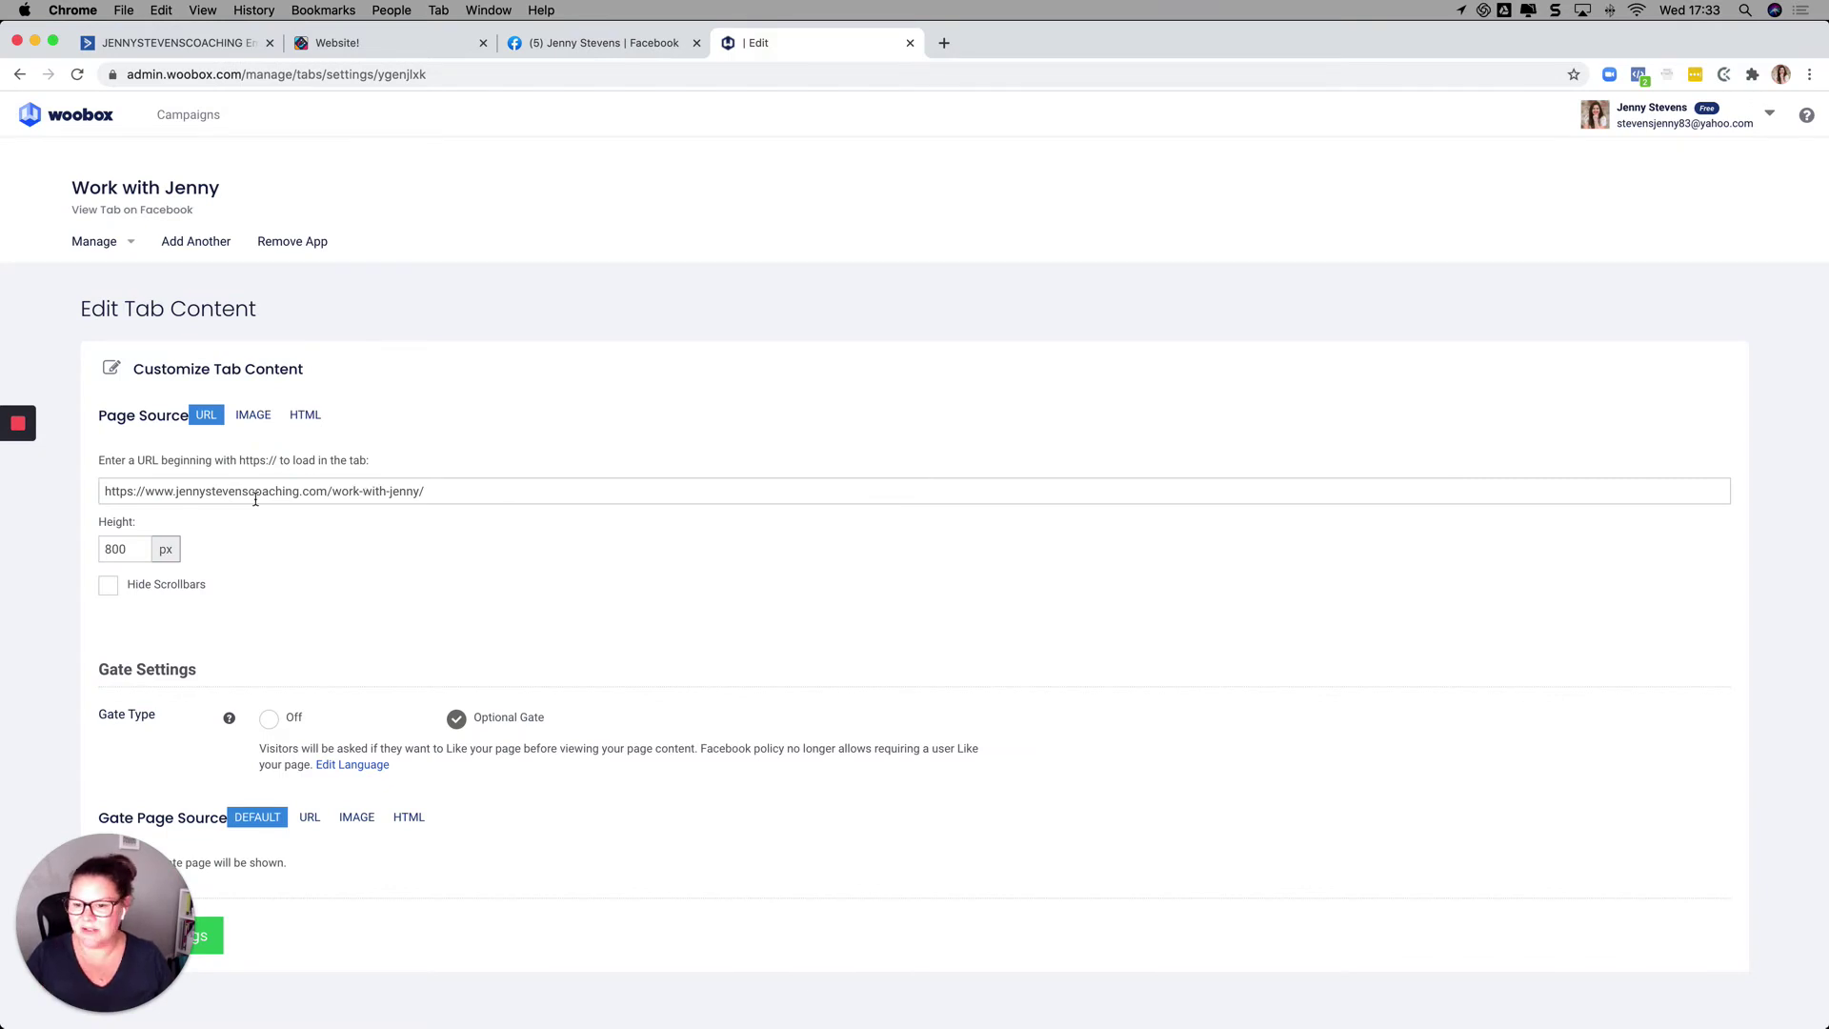
# Set the gate to Off, keep the website URL page source, and save the tab settings.
pyautogui.click(268, 721)
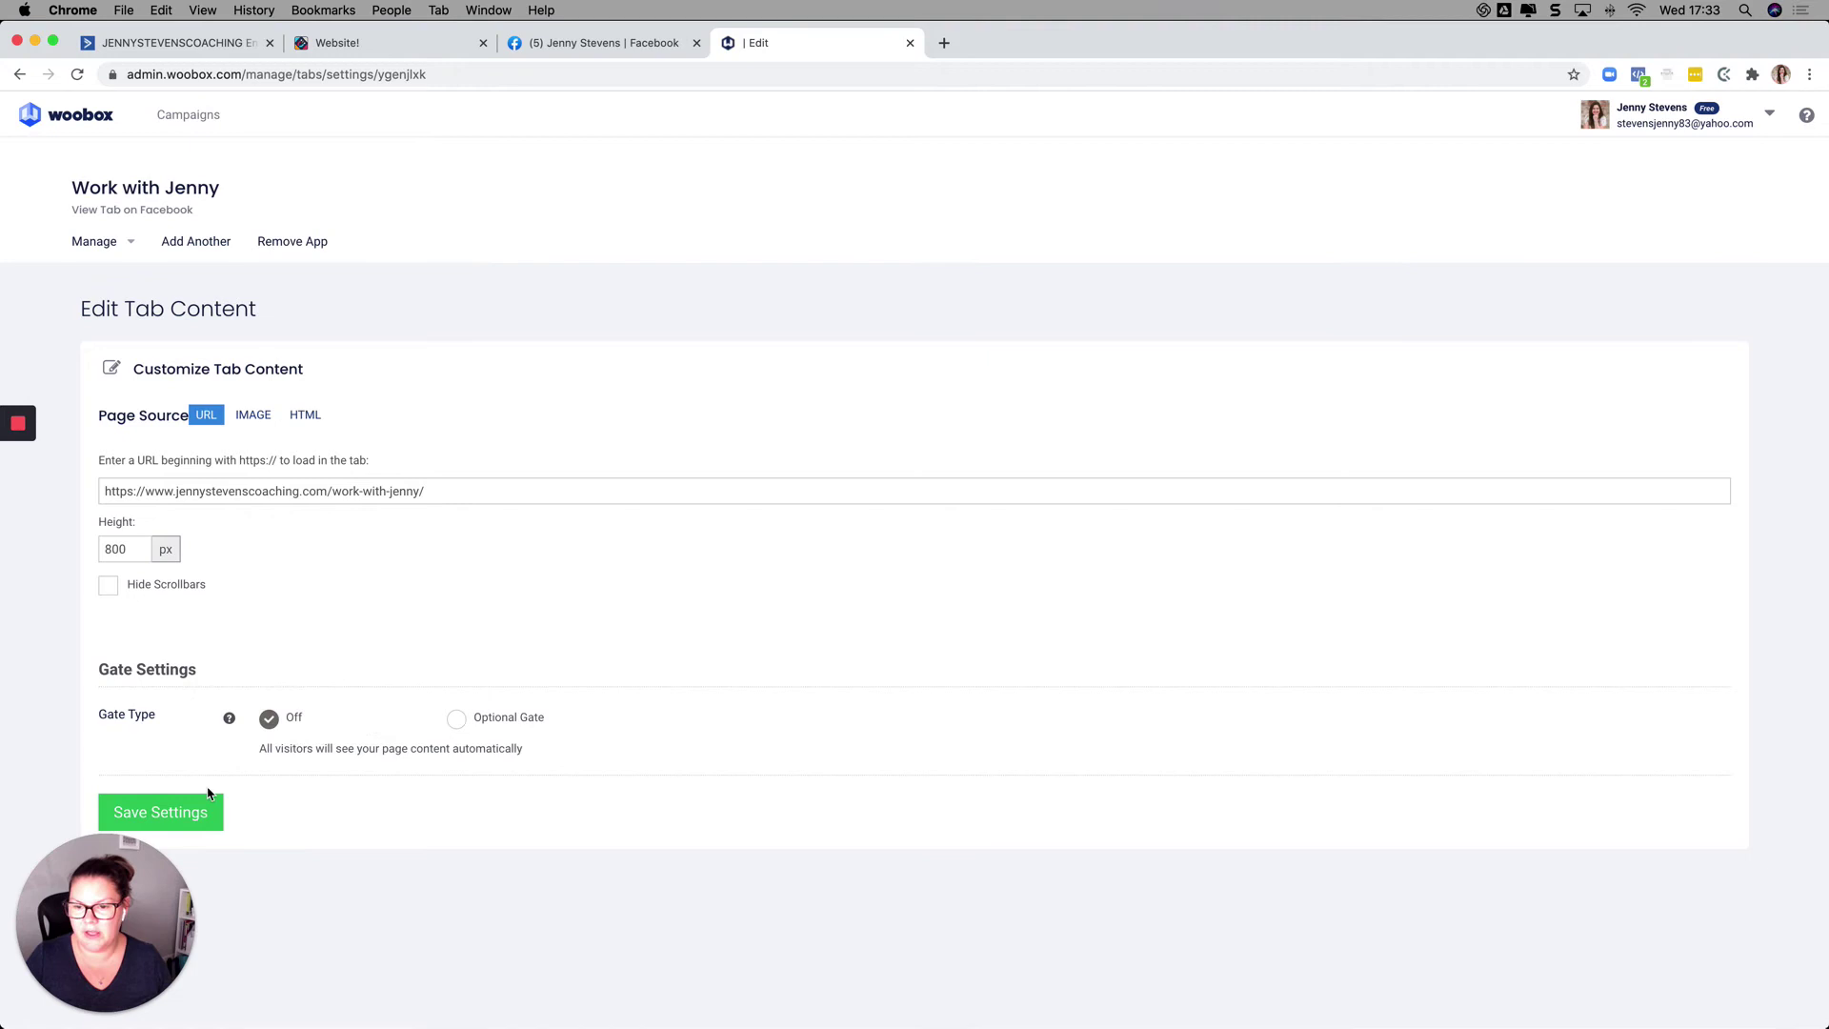
pyautogui.click(259, 419)
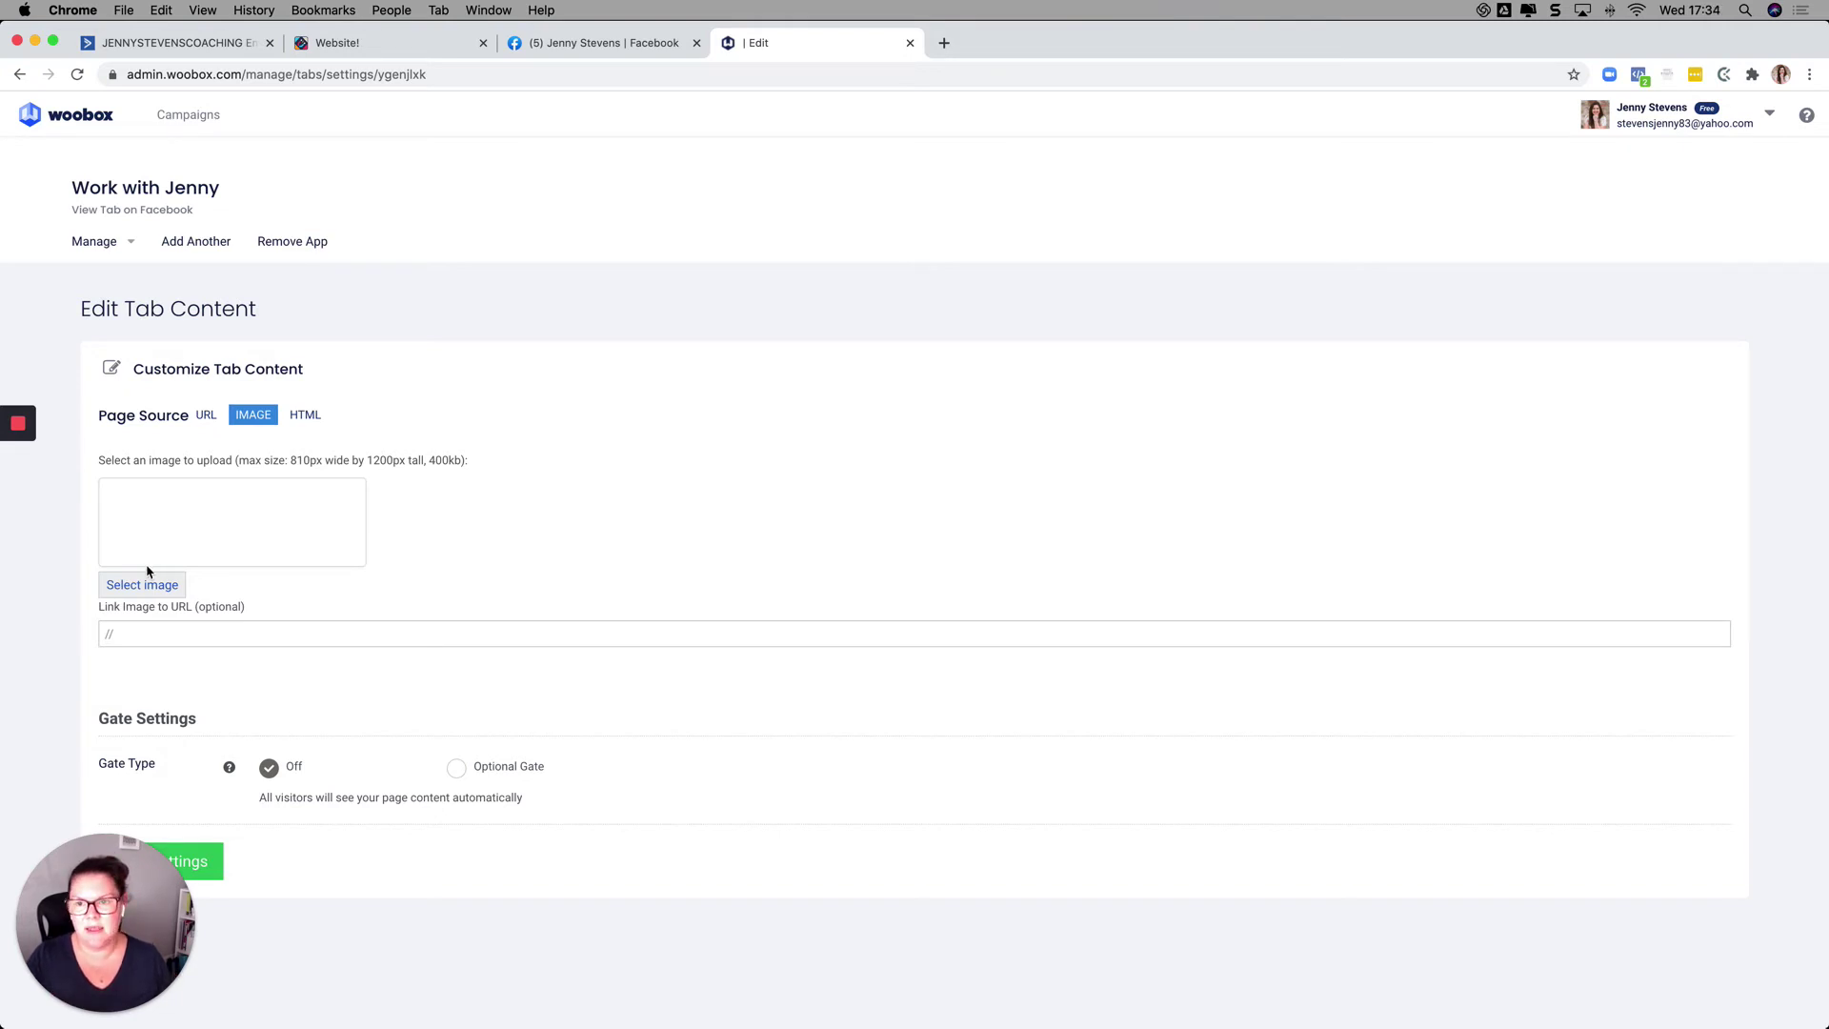
pyautogui.click(206, 415)
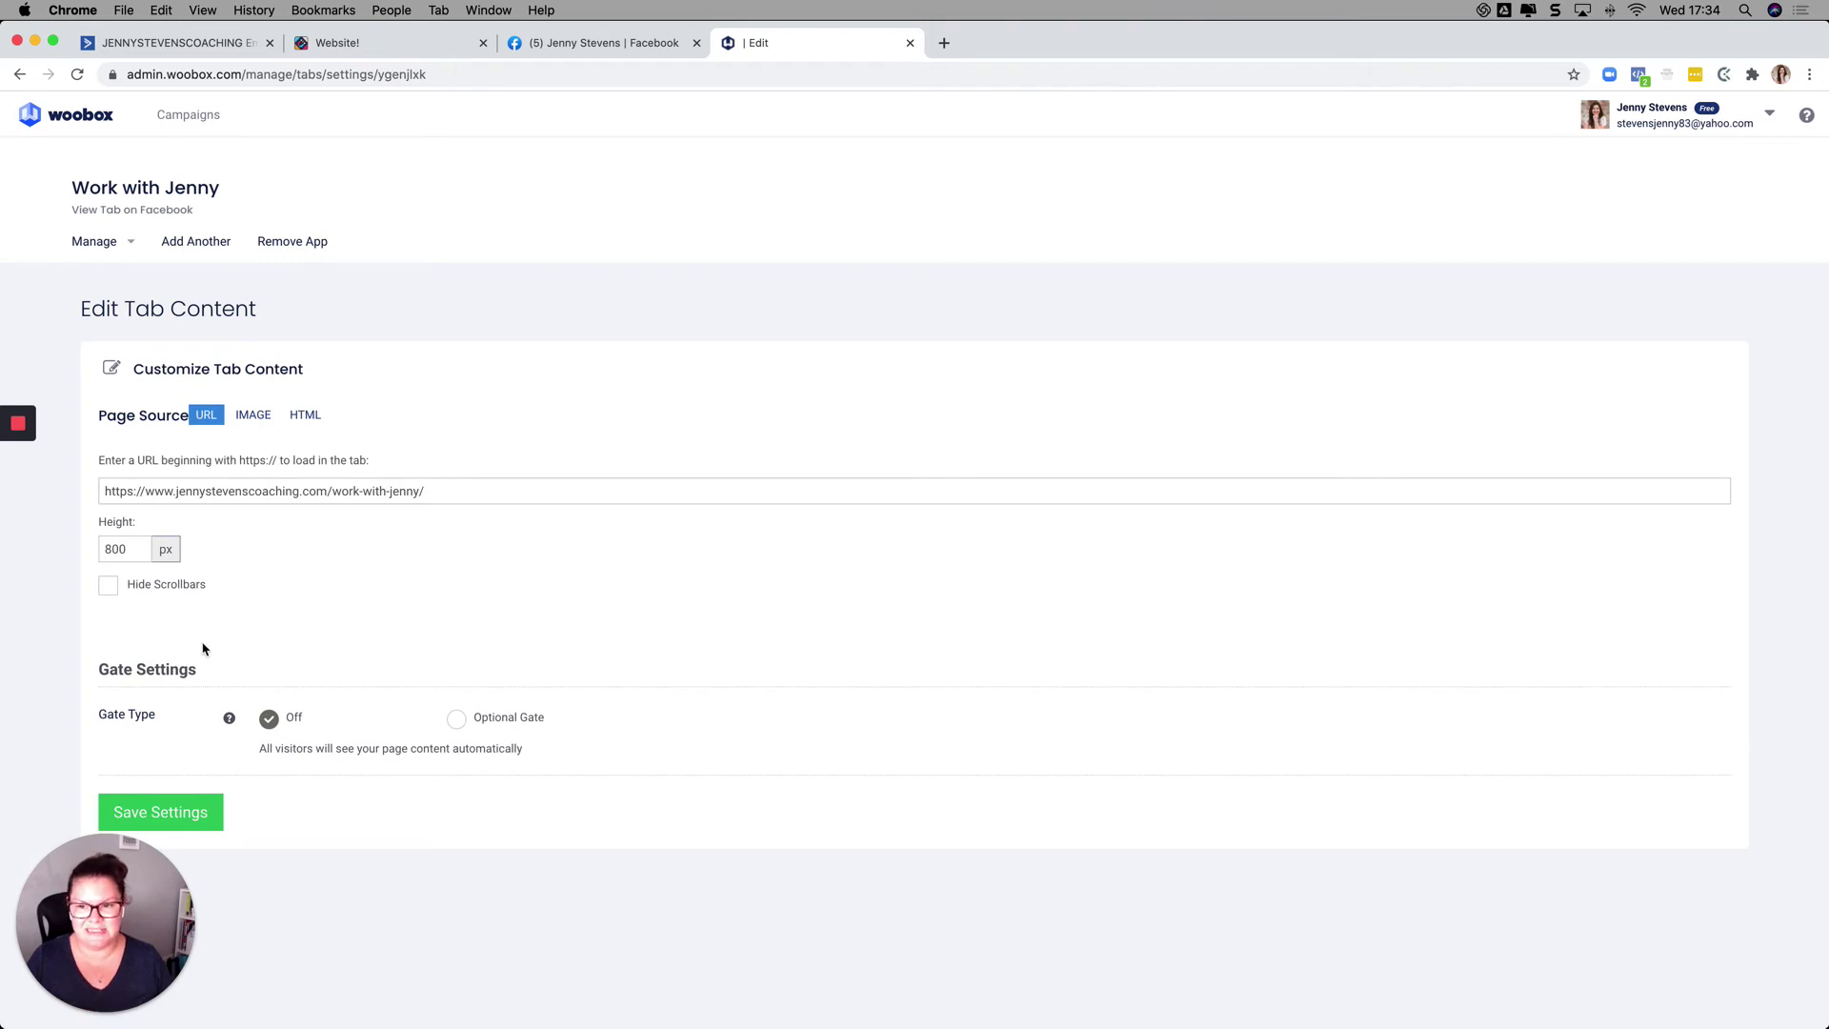
pyautogui.click(188, 808)
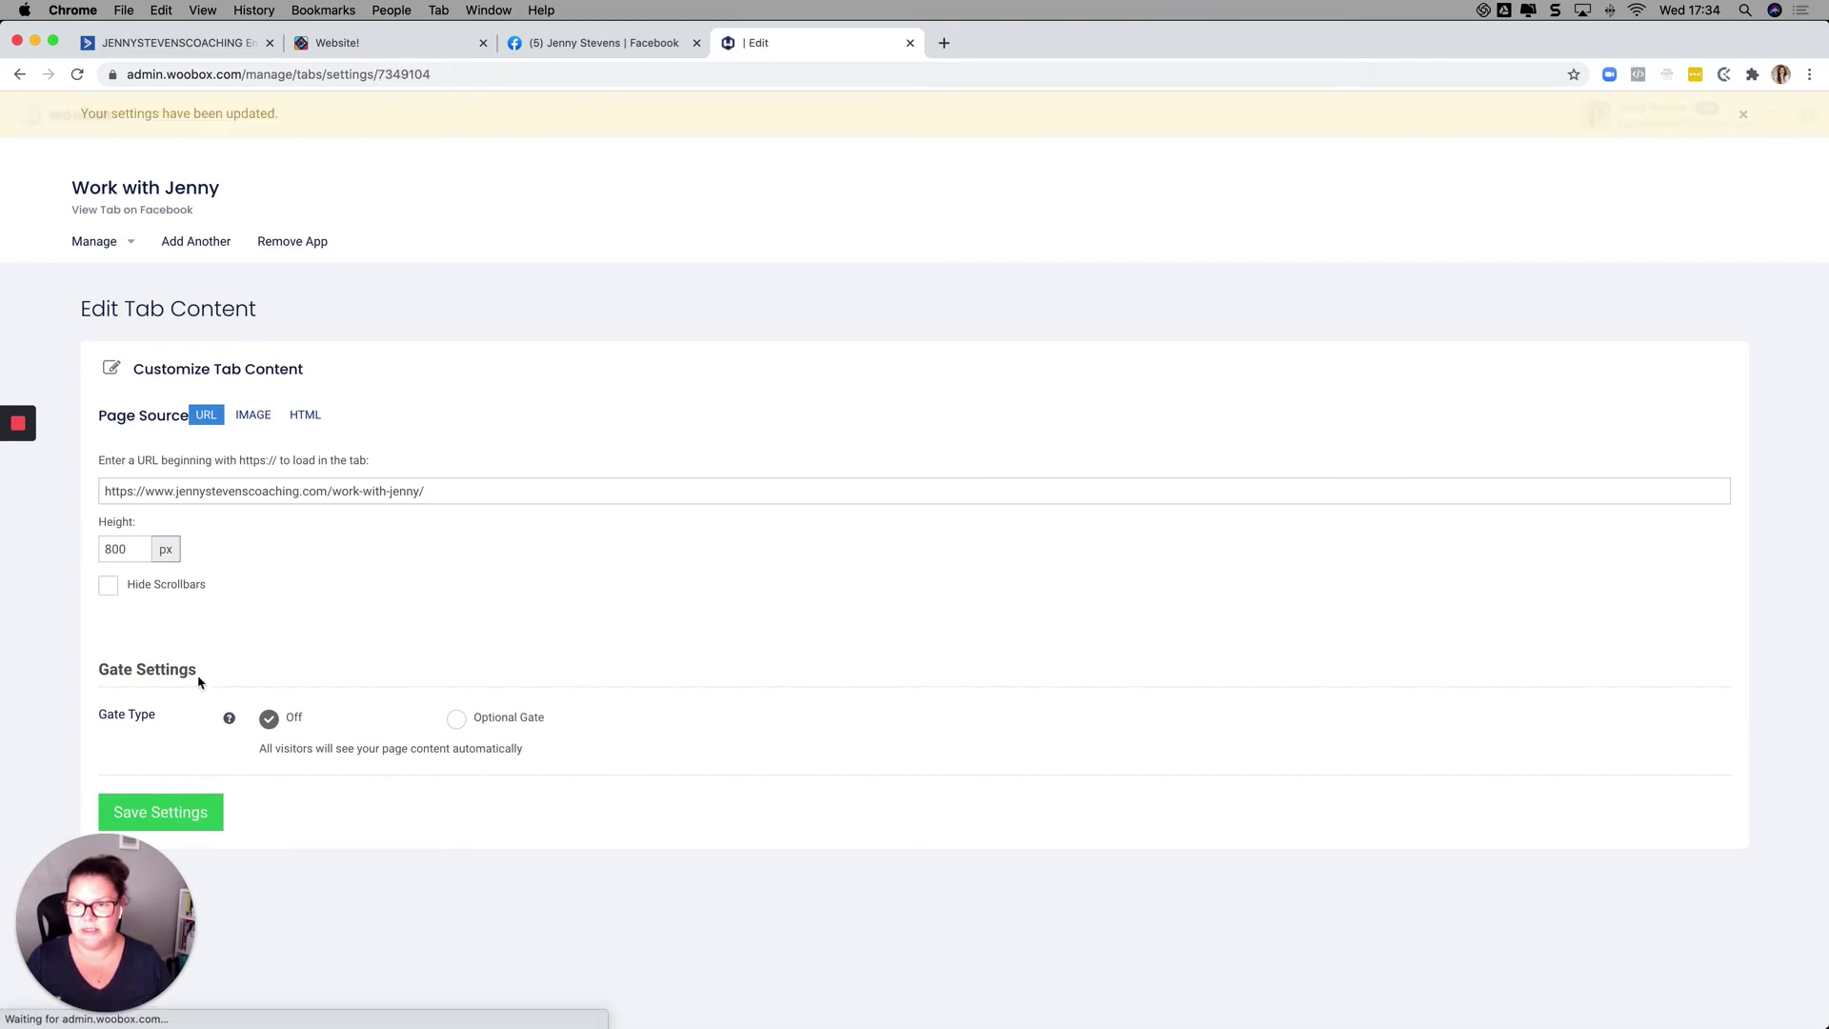
pyautogui.click(104, 242)
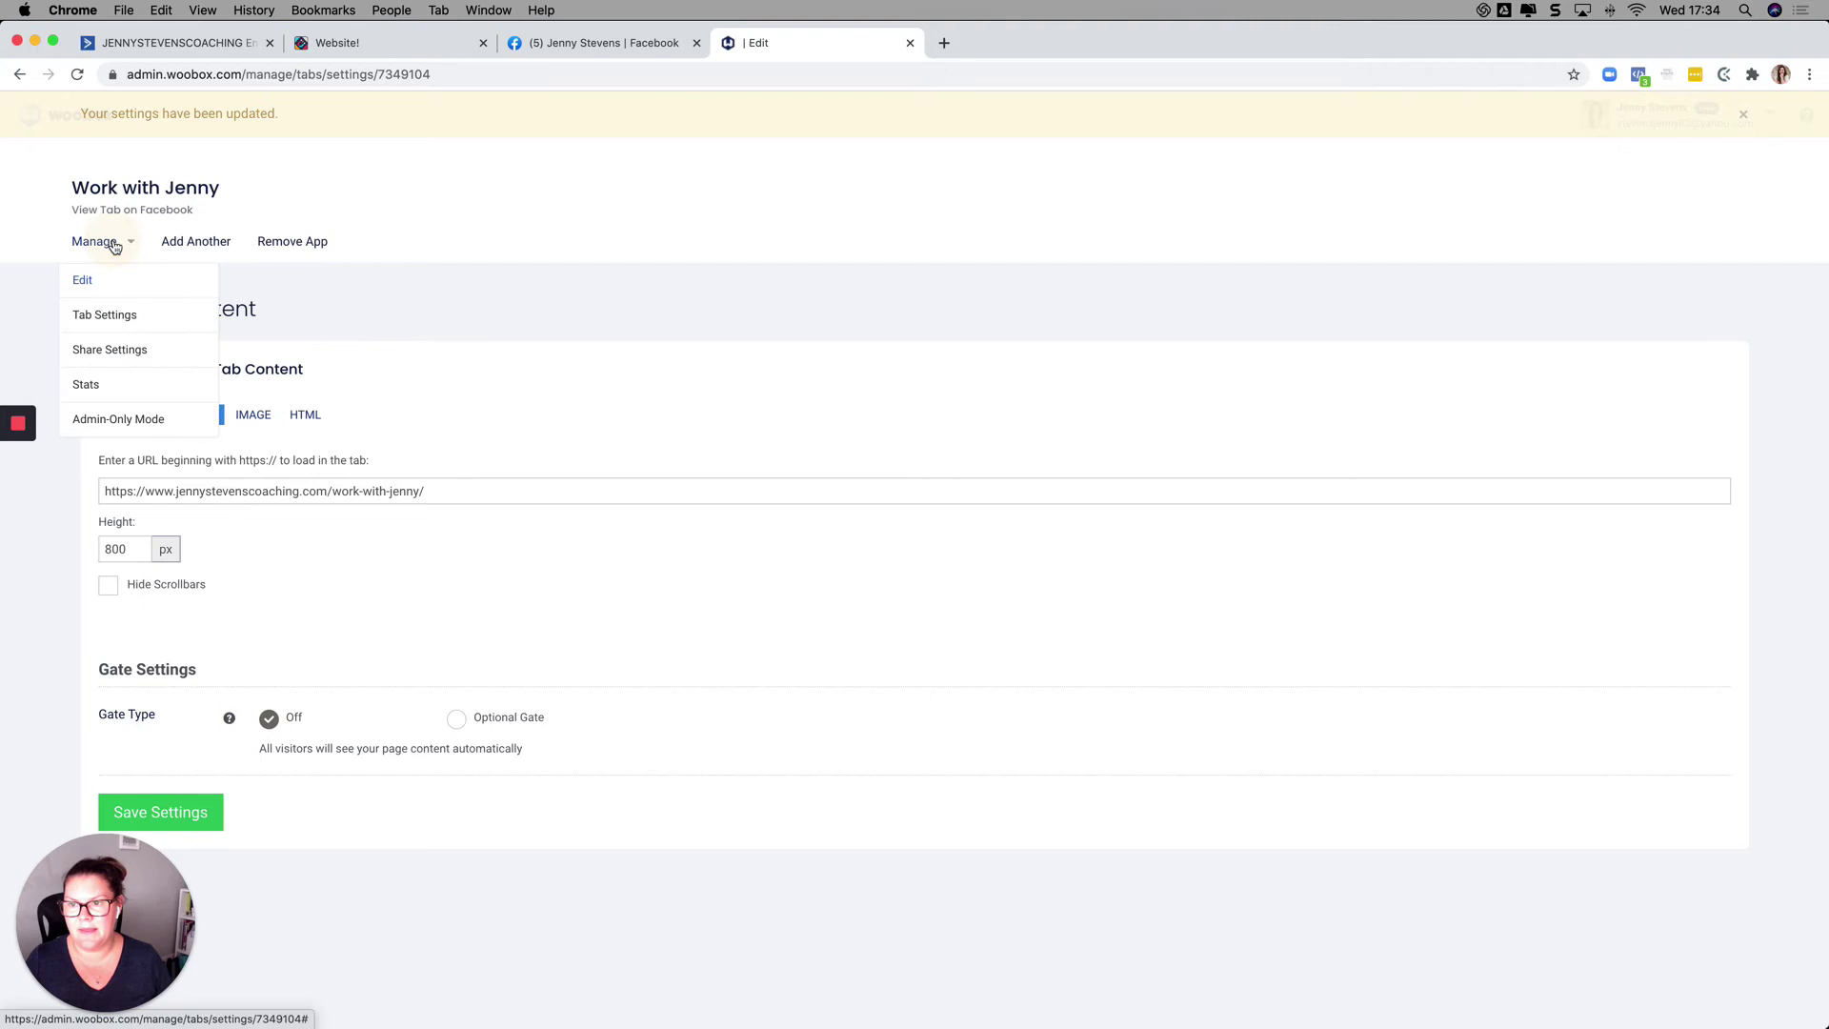
# Check the tab name 'Work with Jenny' in Tab Settings, then open Share Settings.
pyautogui.click(114, 314)
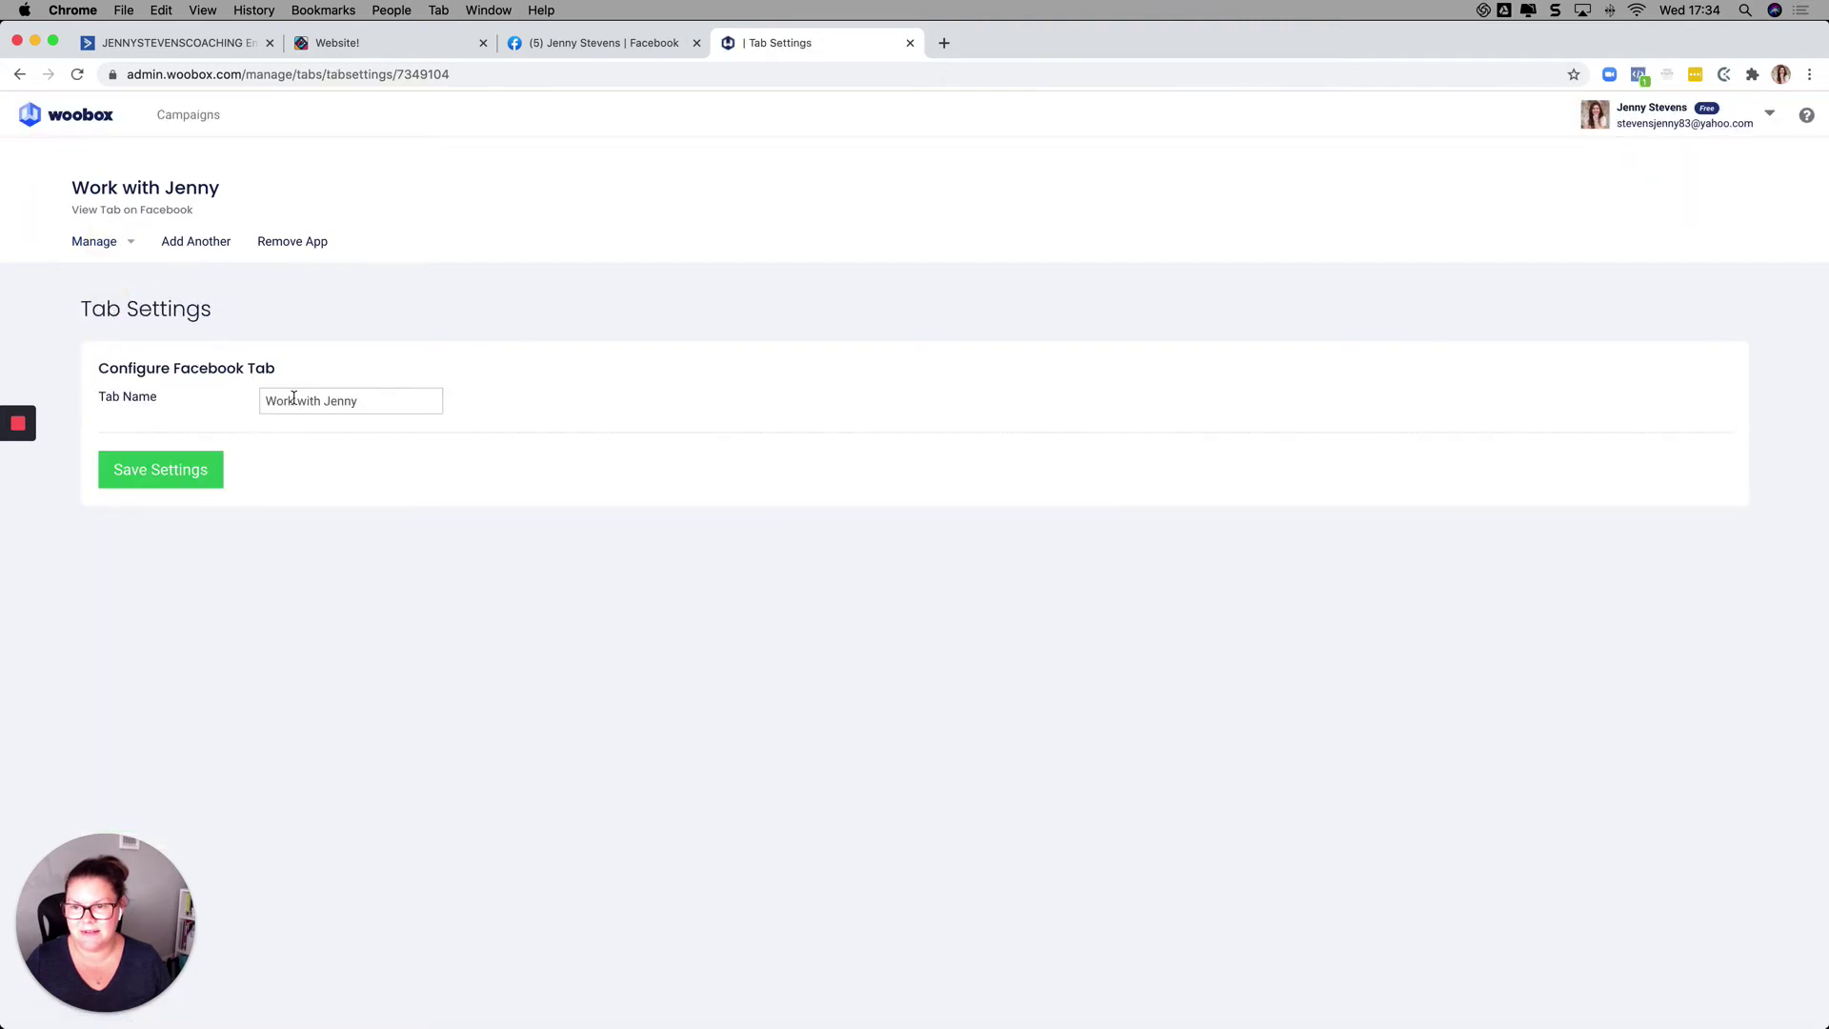
pyautogui.moveTo(367, 399); pyautogui.dragTo(270, 397)
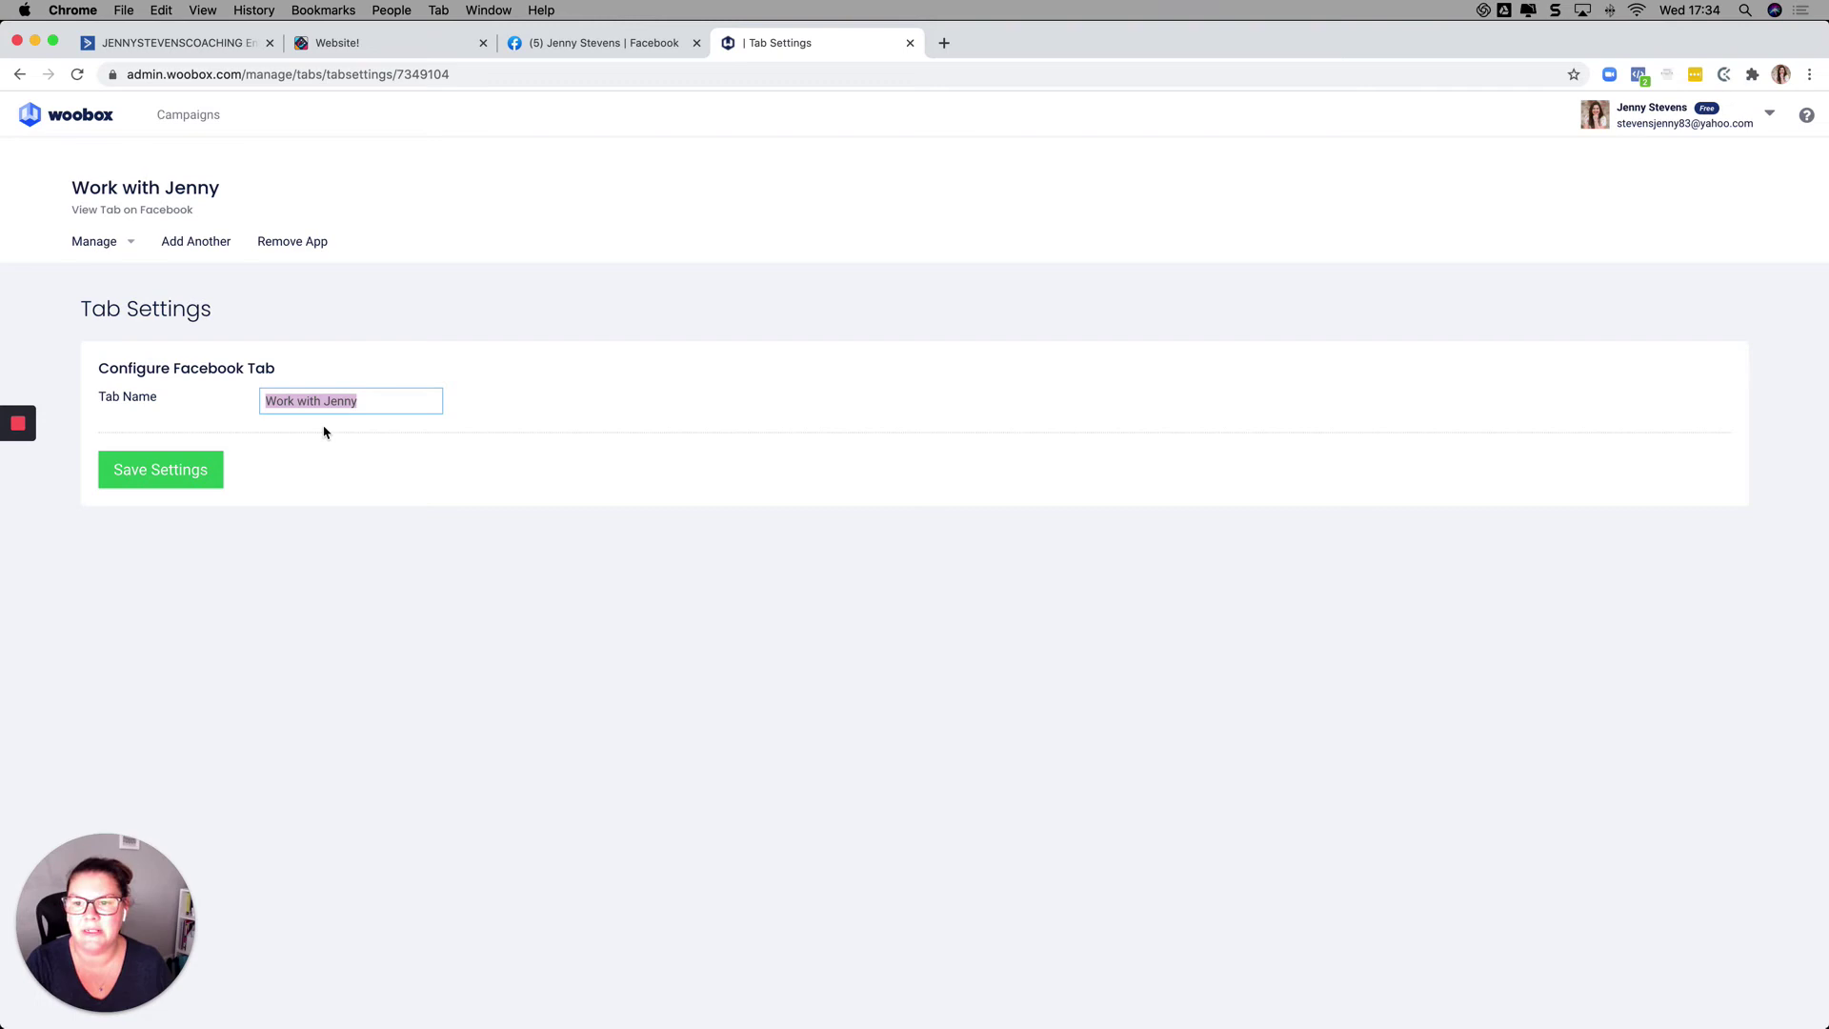
pyautogui.click(93, 247)
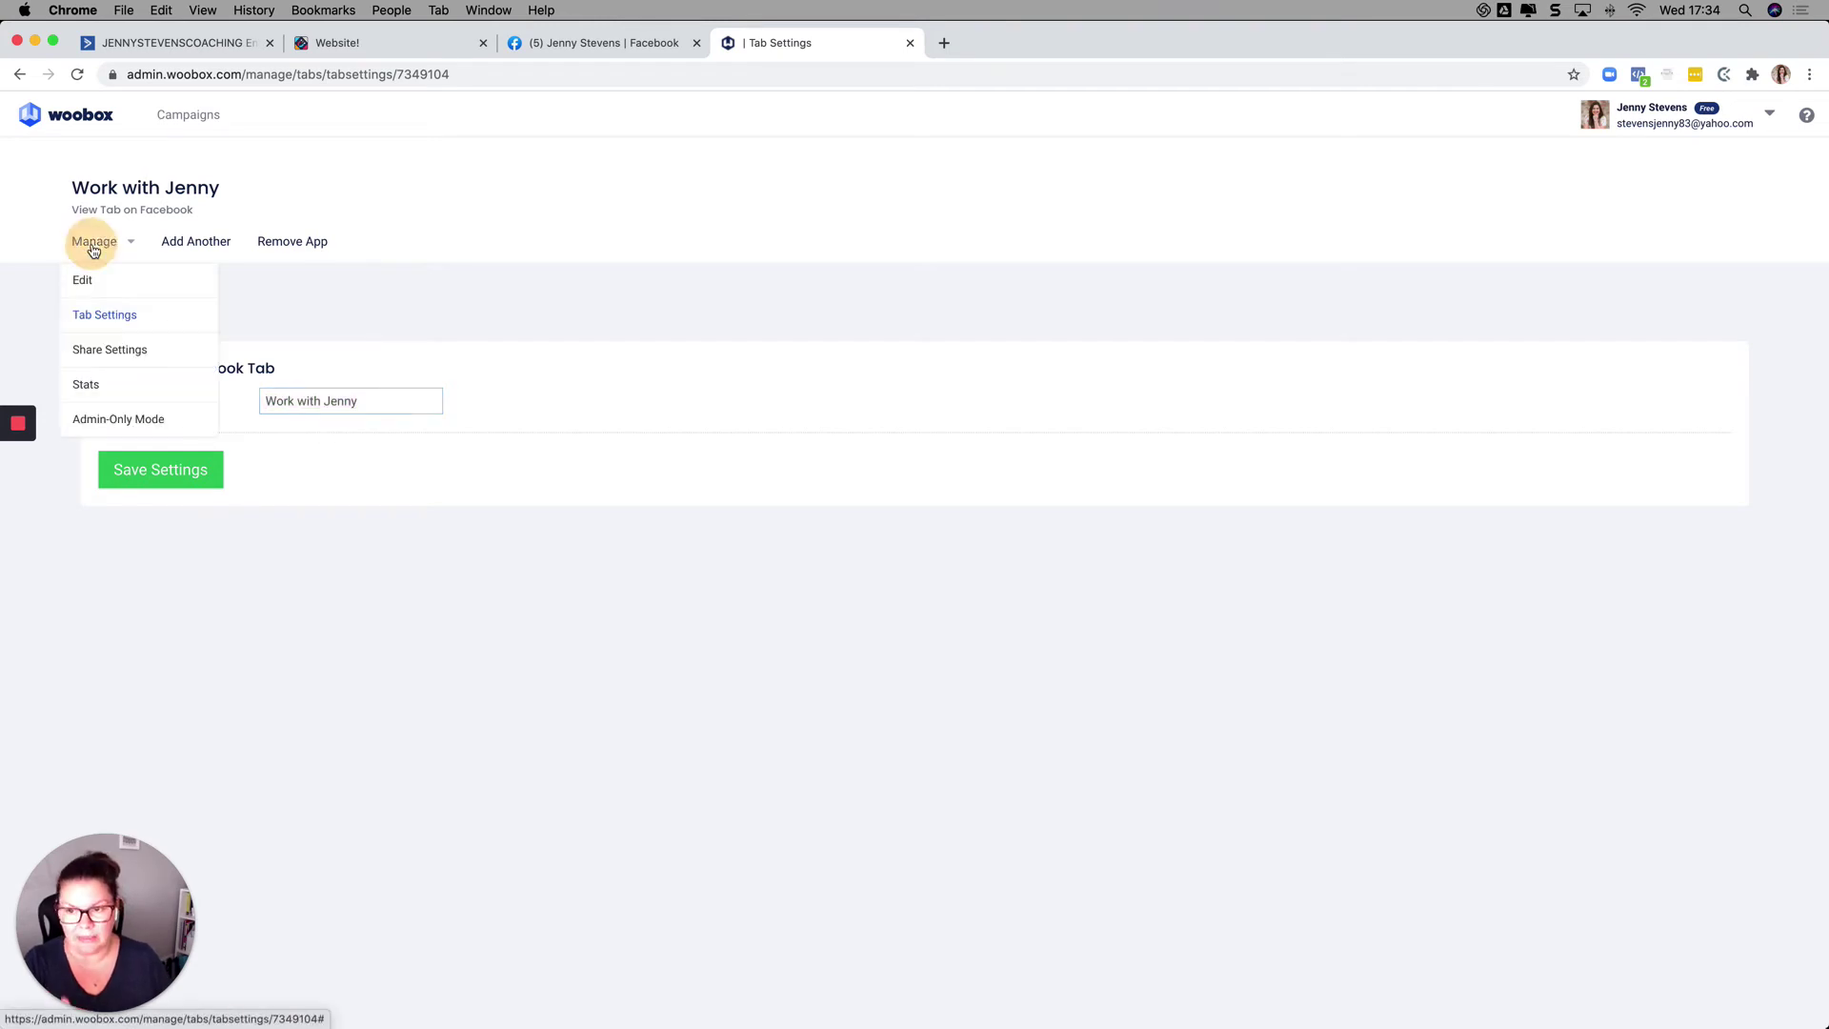
pyautogui.click(110, 350)
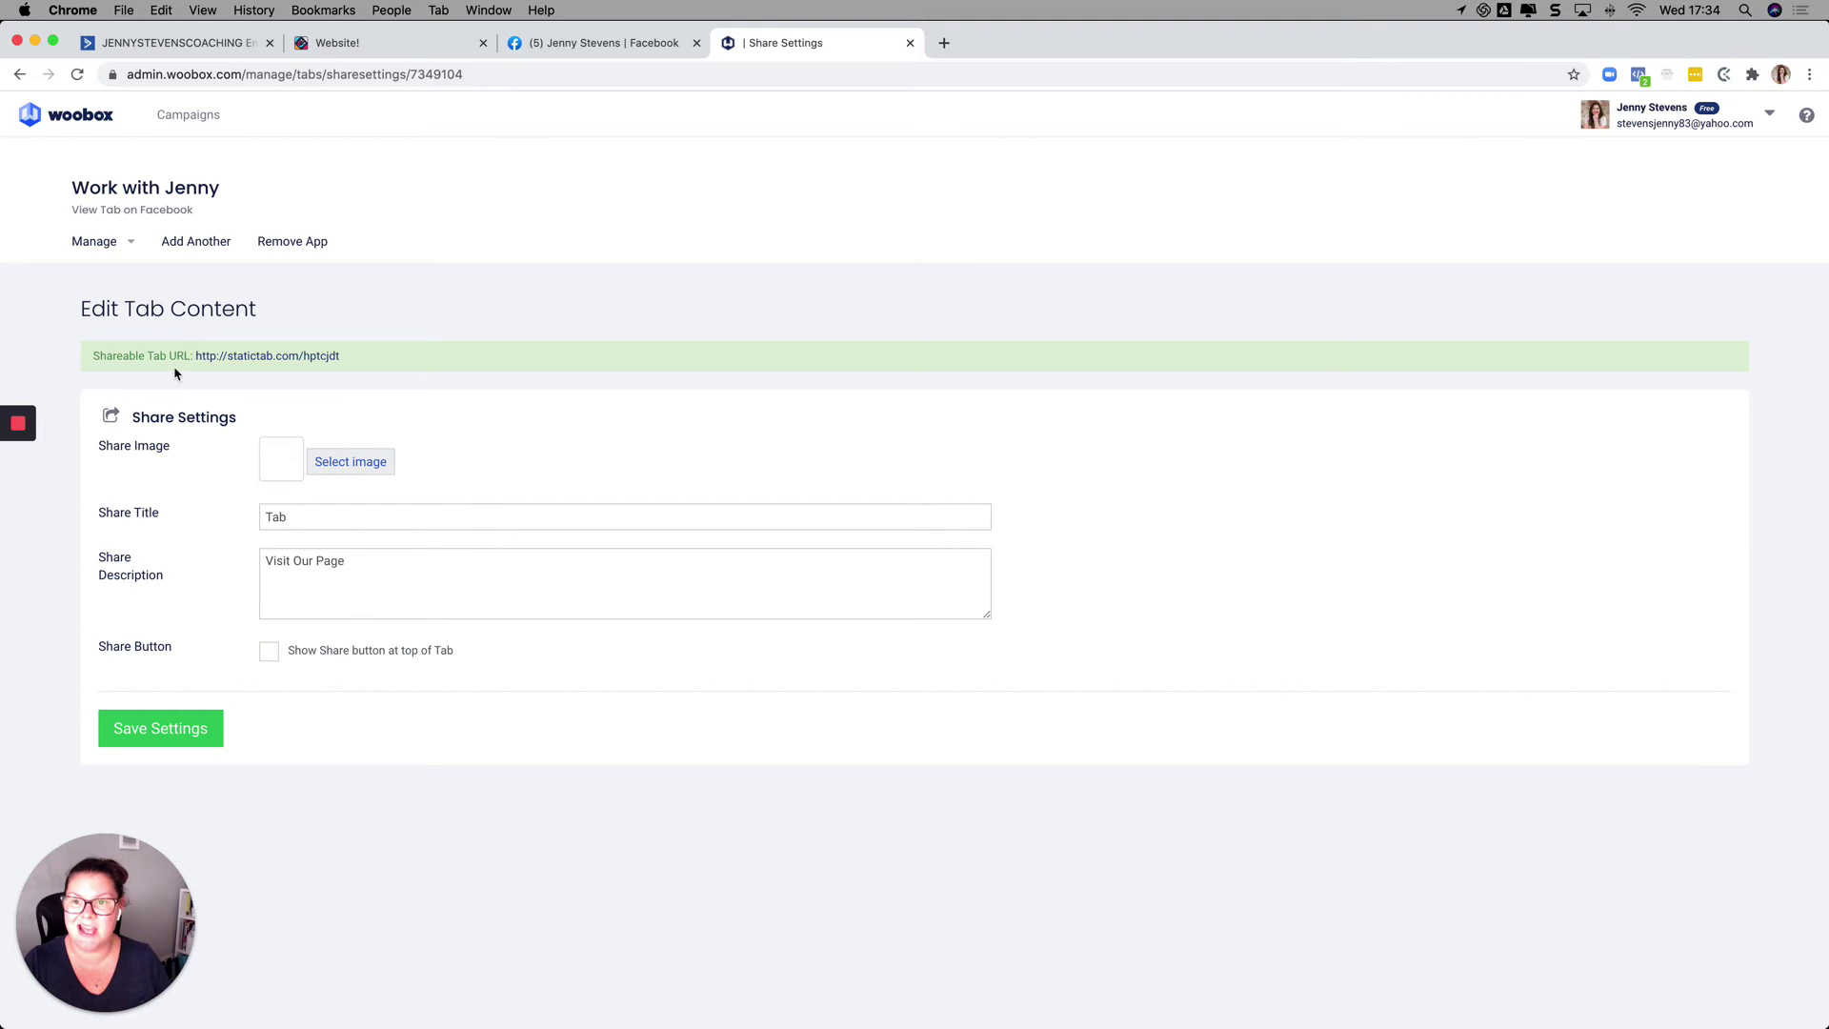
# View the tab on Facebook in a new browser tab and return to Share Settings.
pyautogui.click(105, 243)
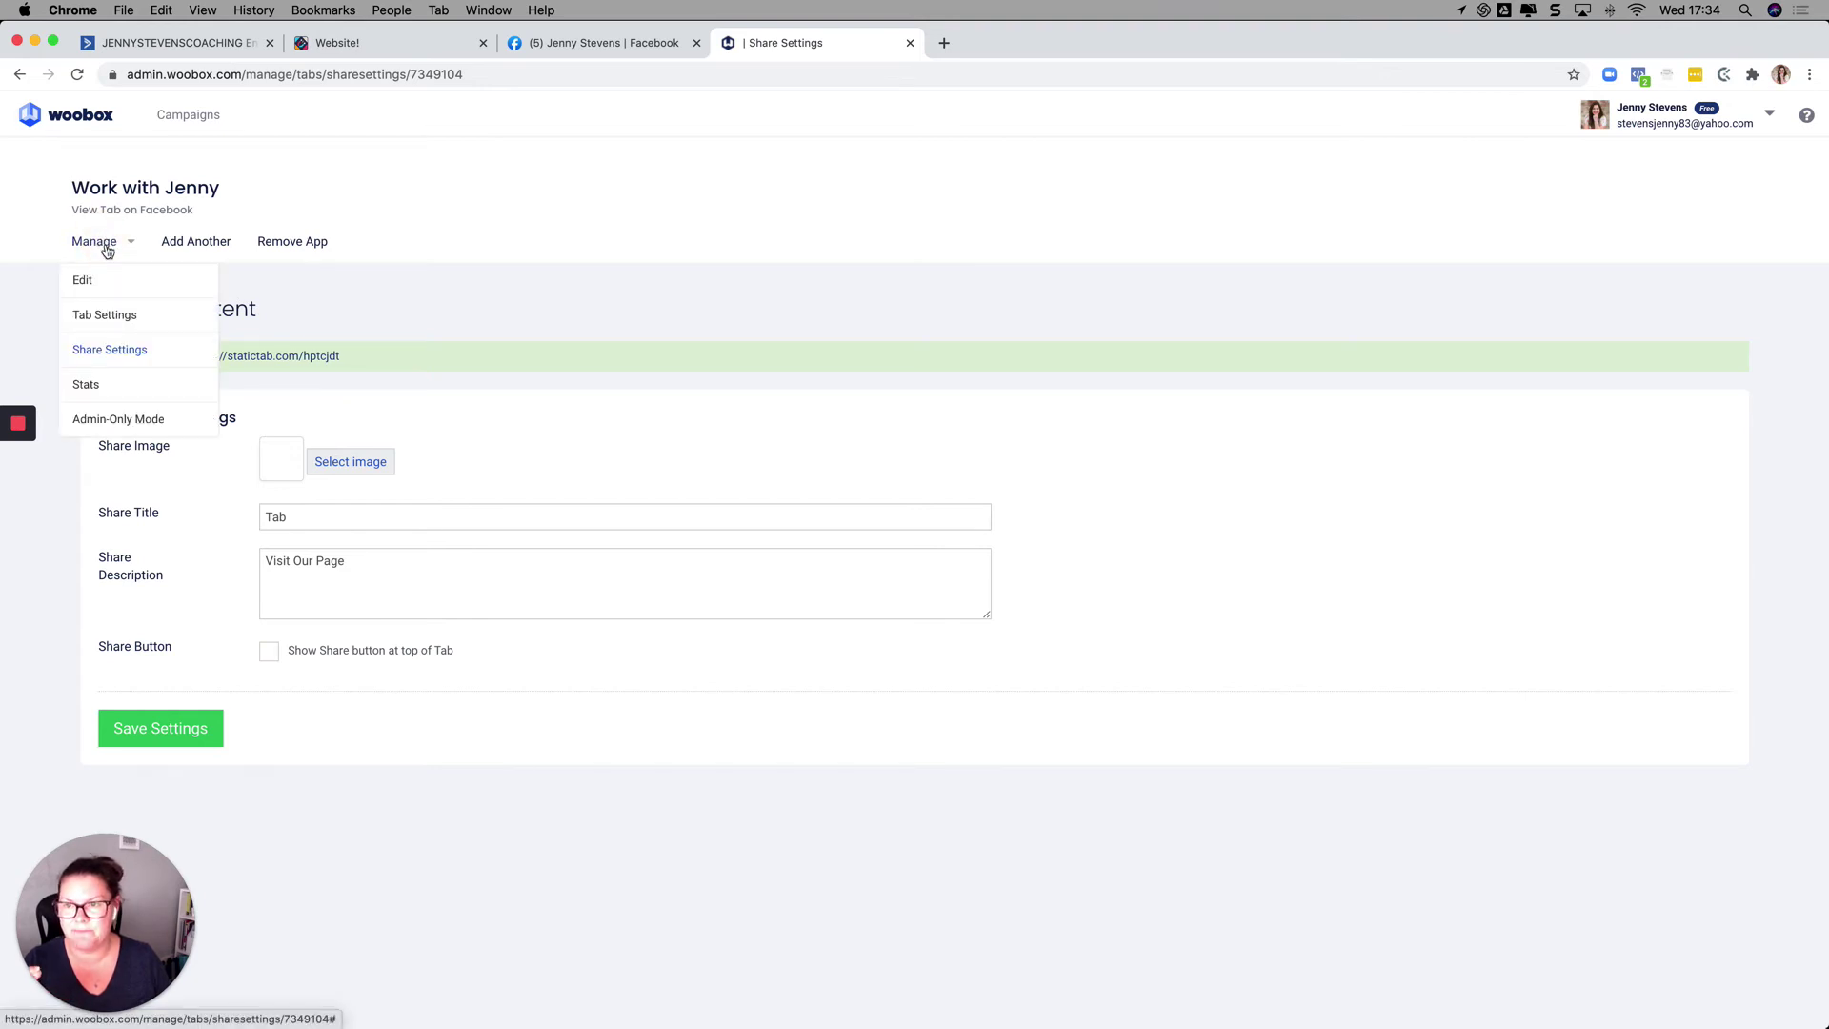
pyautogui.click(147, 210)
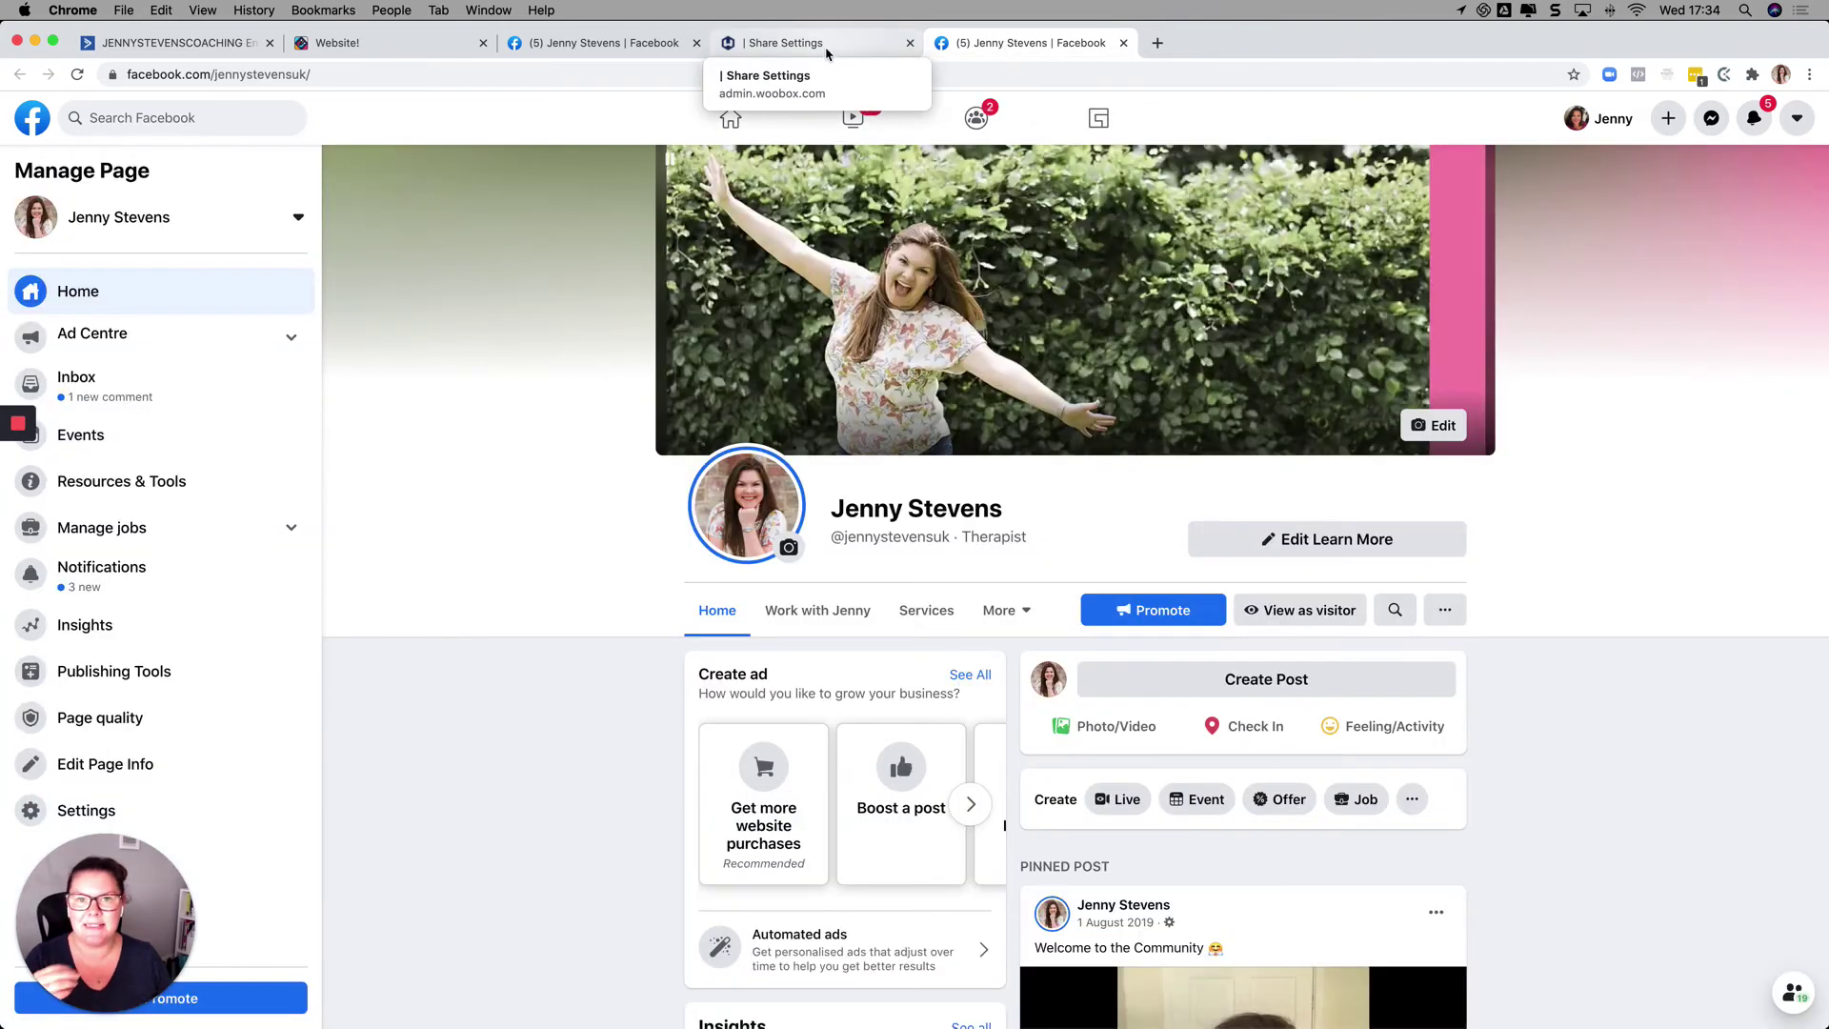
pyautogui.click(826, 46)
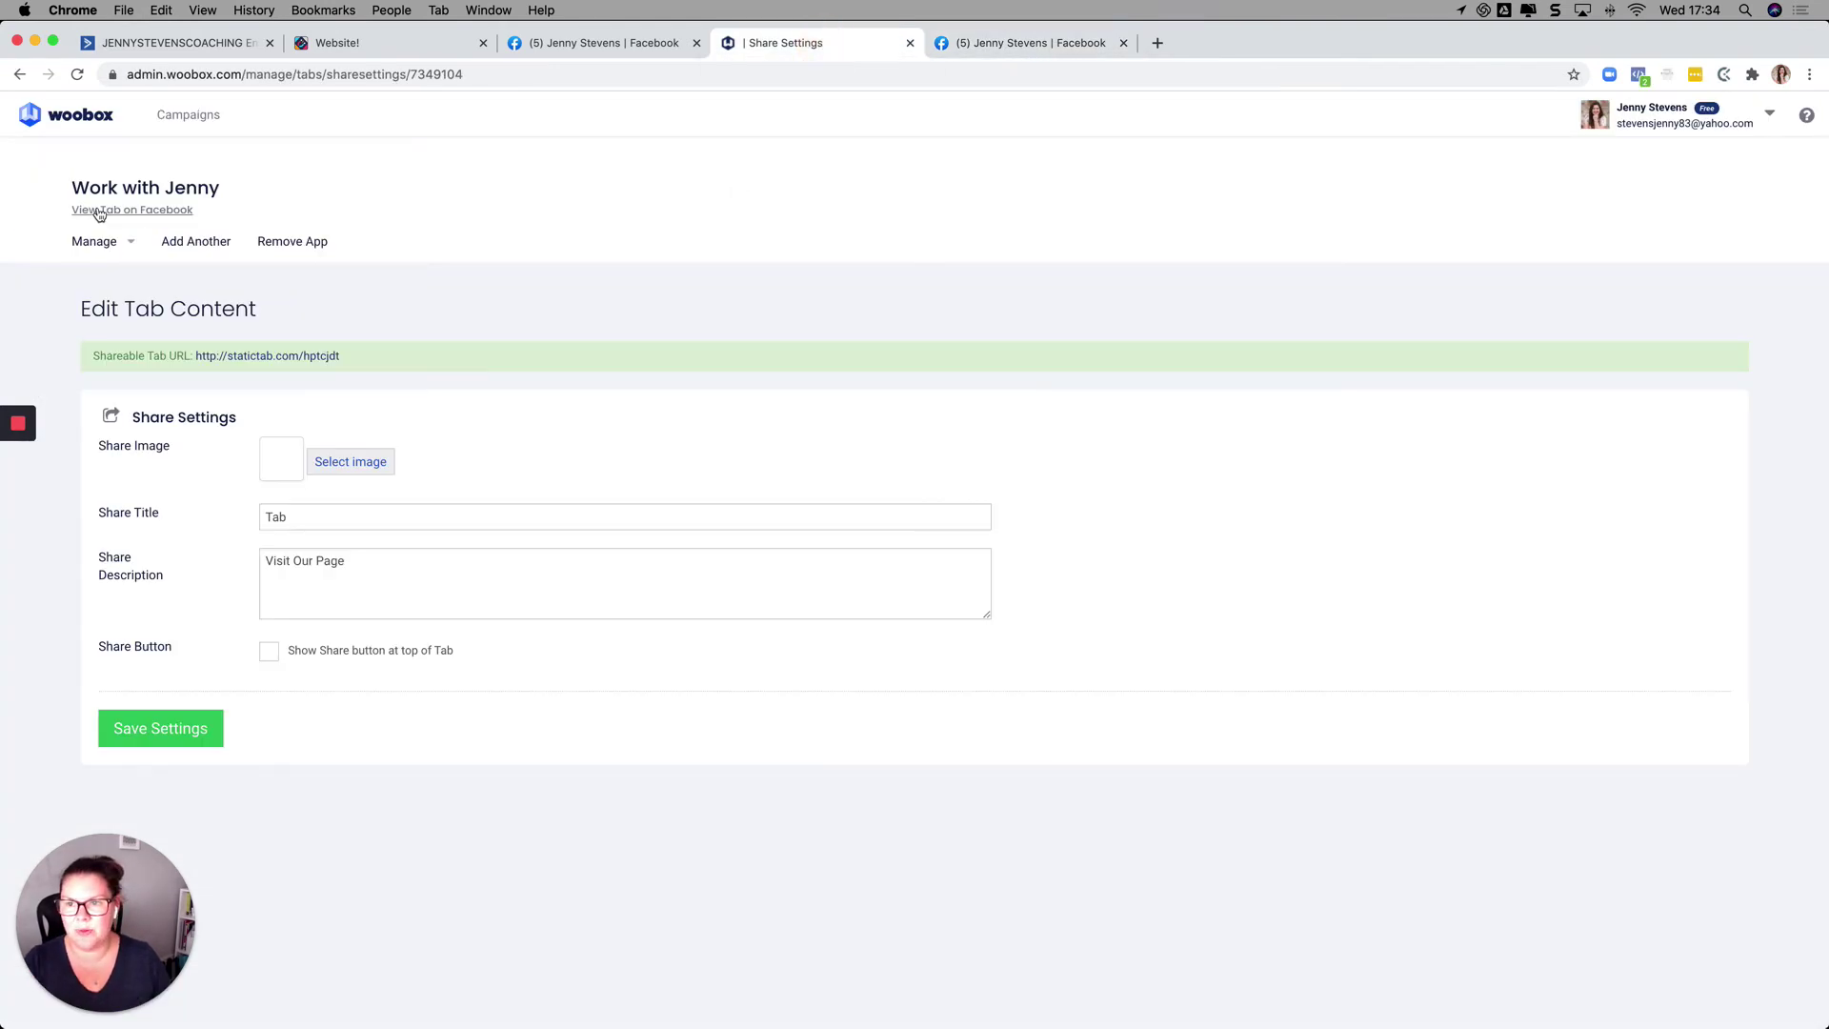
# Return to the Woobox campaign list, then switch to the coaching business's Facebook page tab.
pyautogui.click(187, 114)
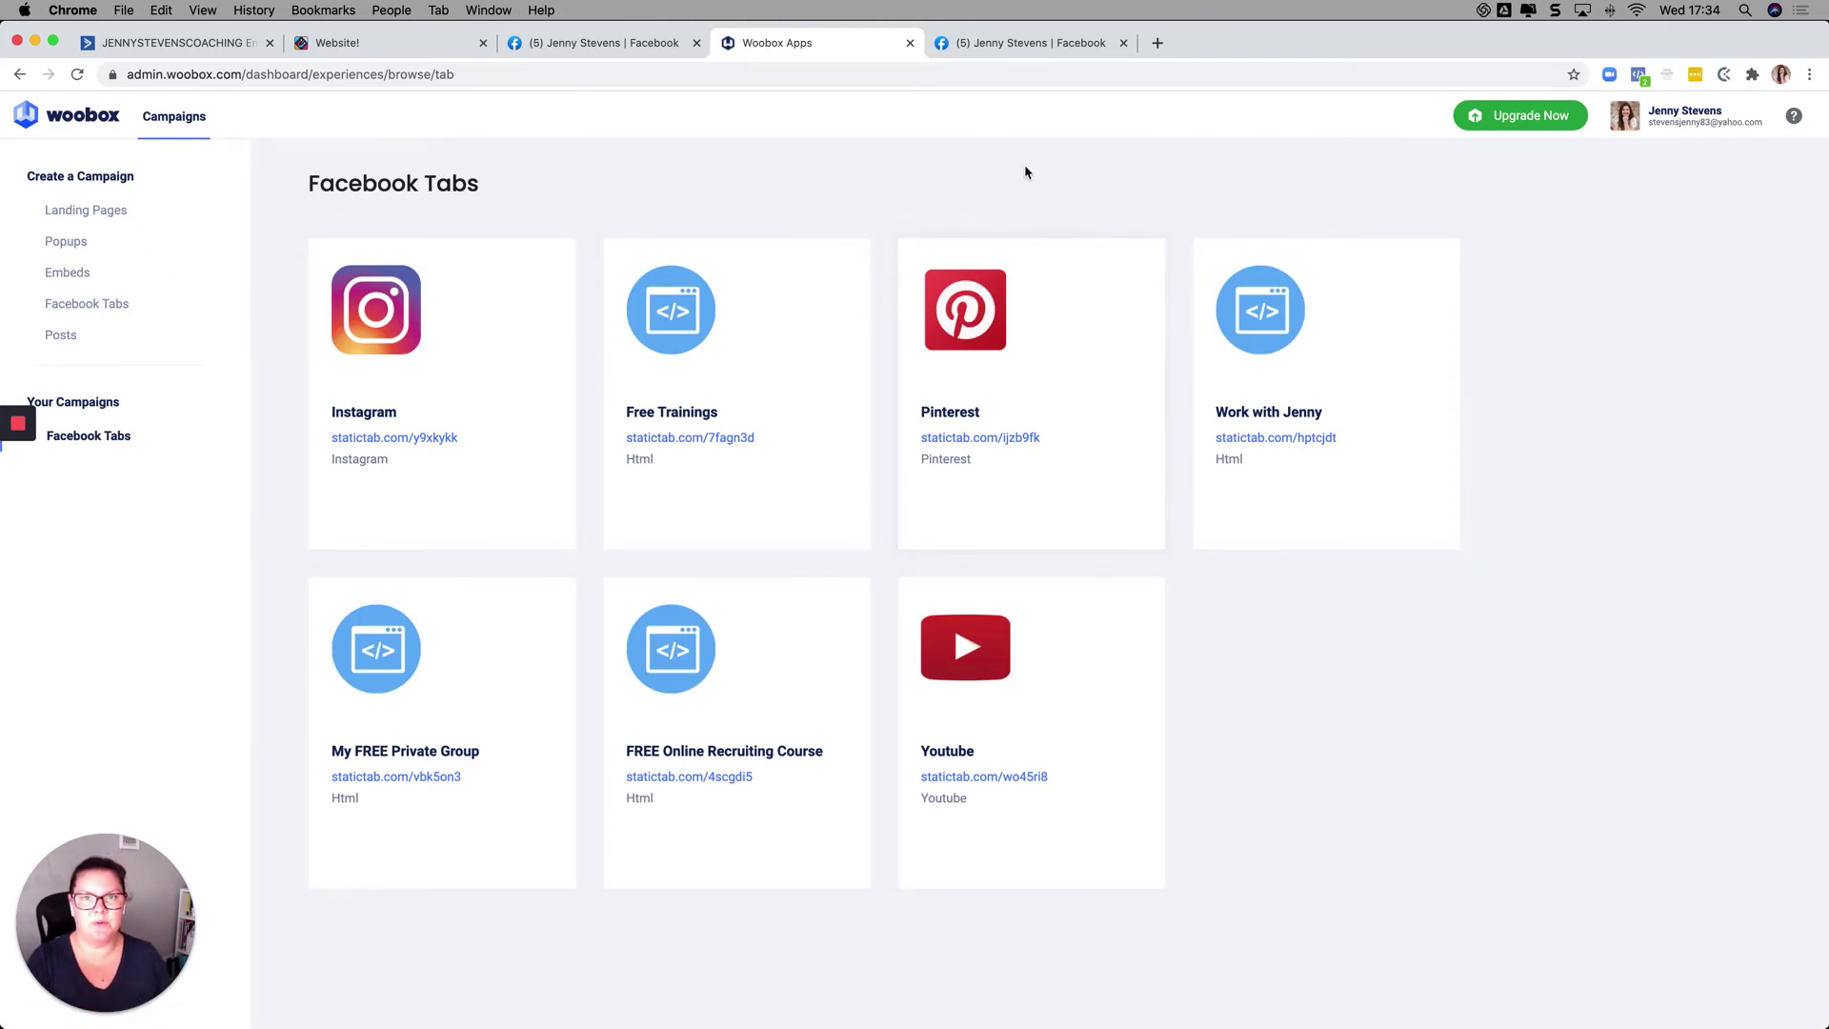
pyautogui.click(1074, 45)
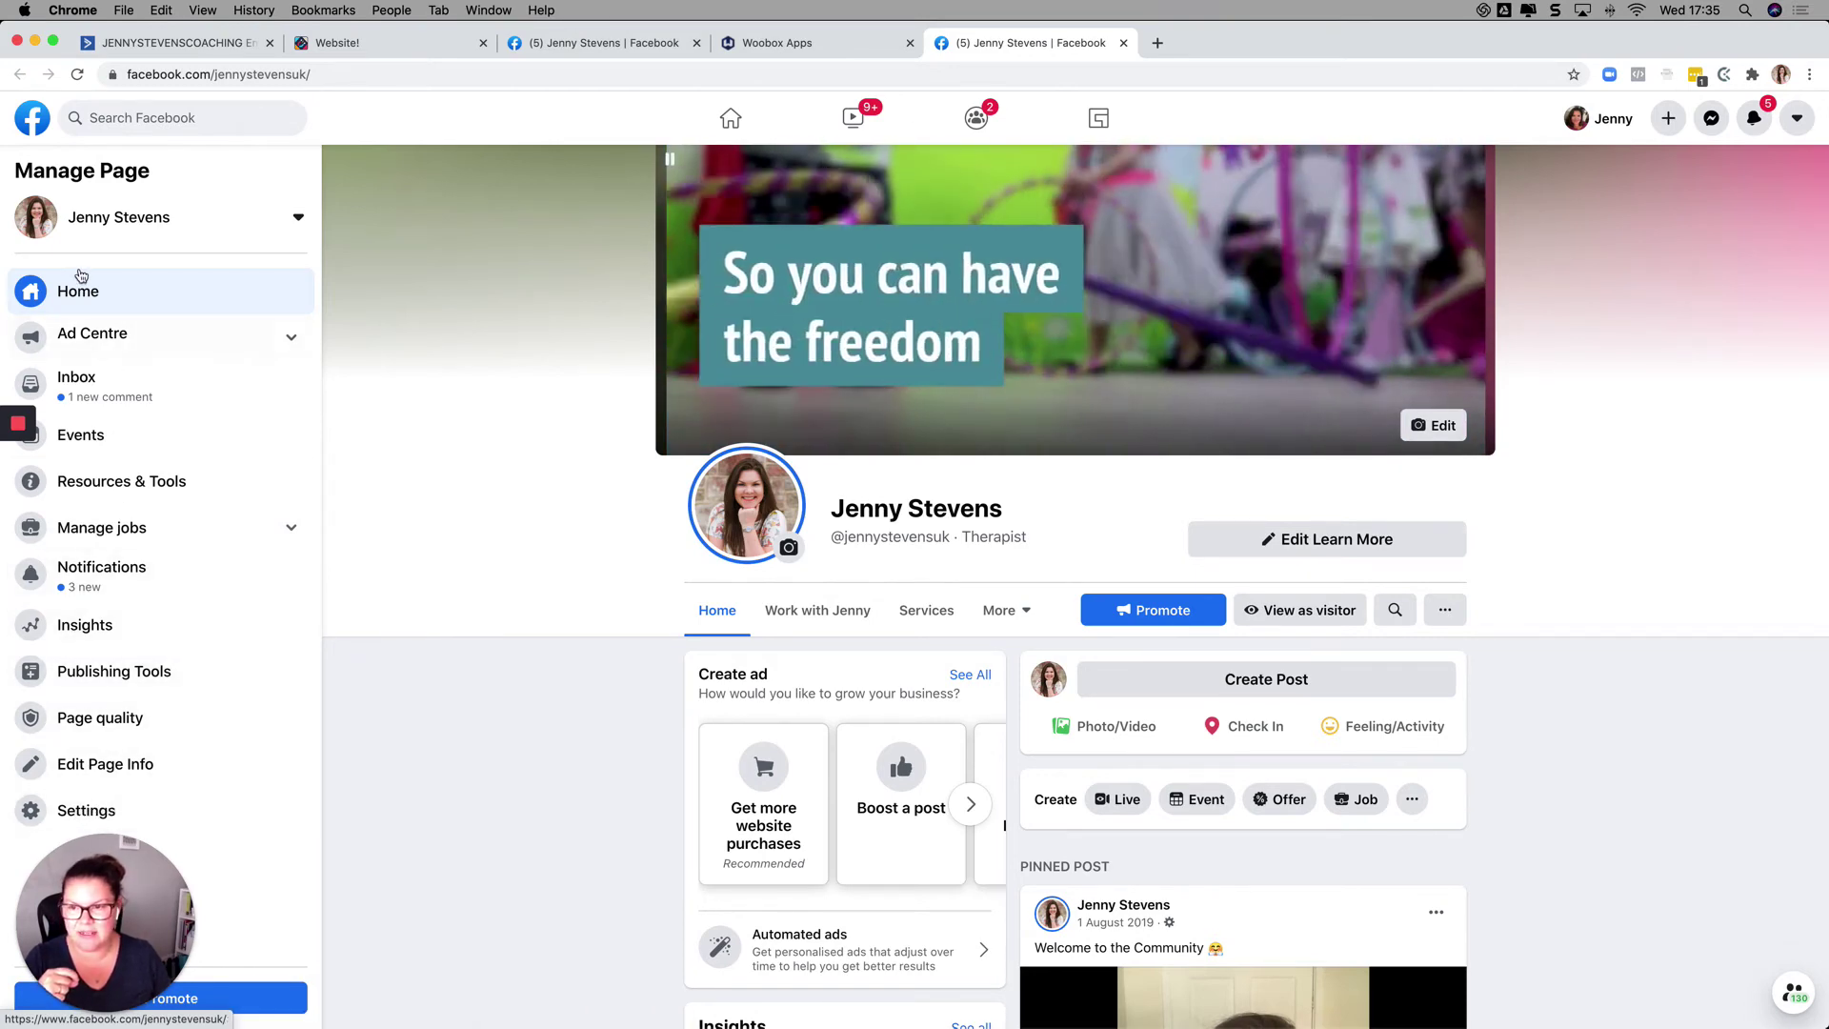
# Open the business page's Settings from the Manage Page sidebar to the General section.
pyautogui.click(85, 812)
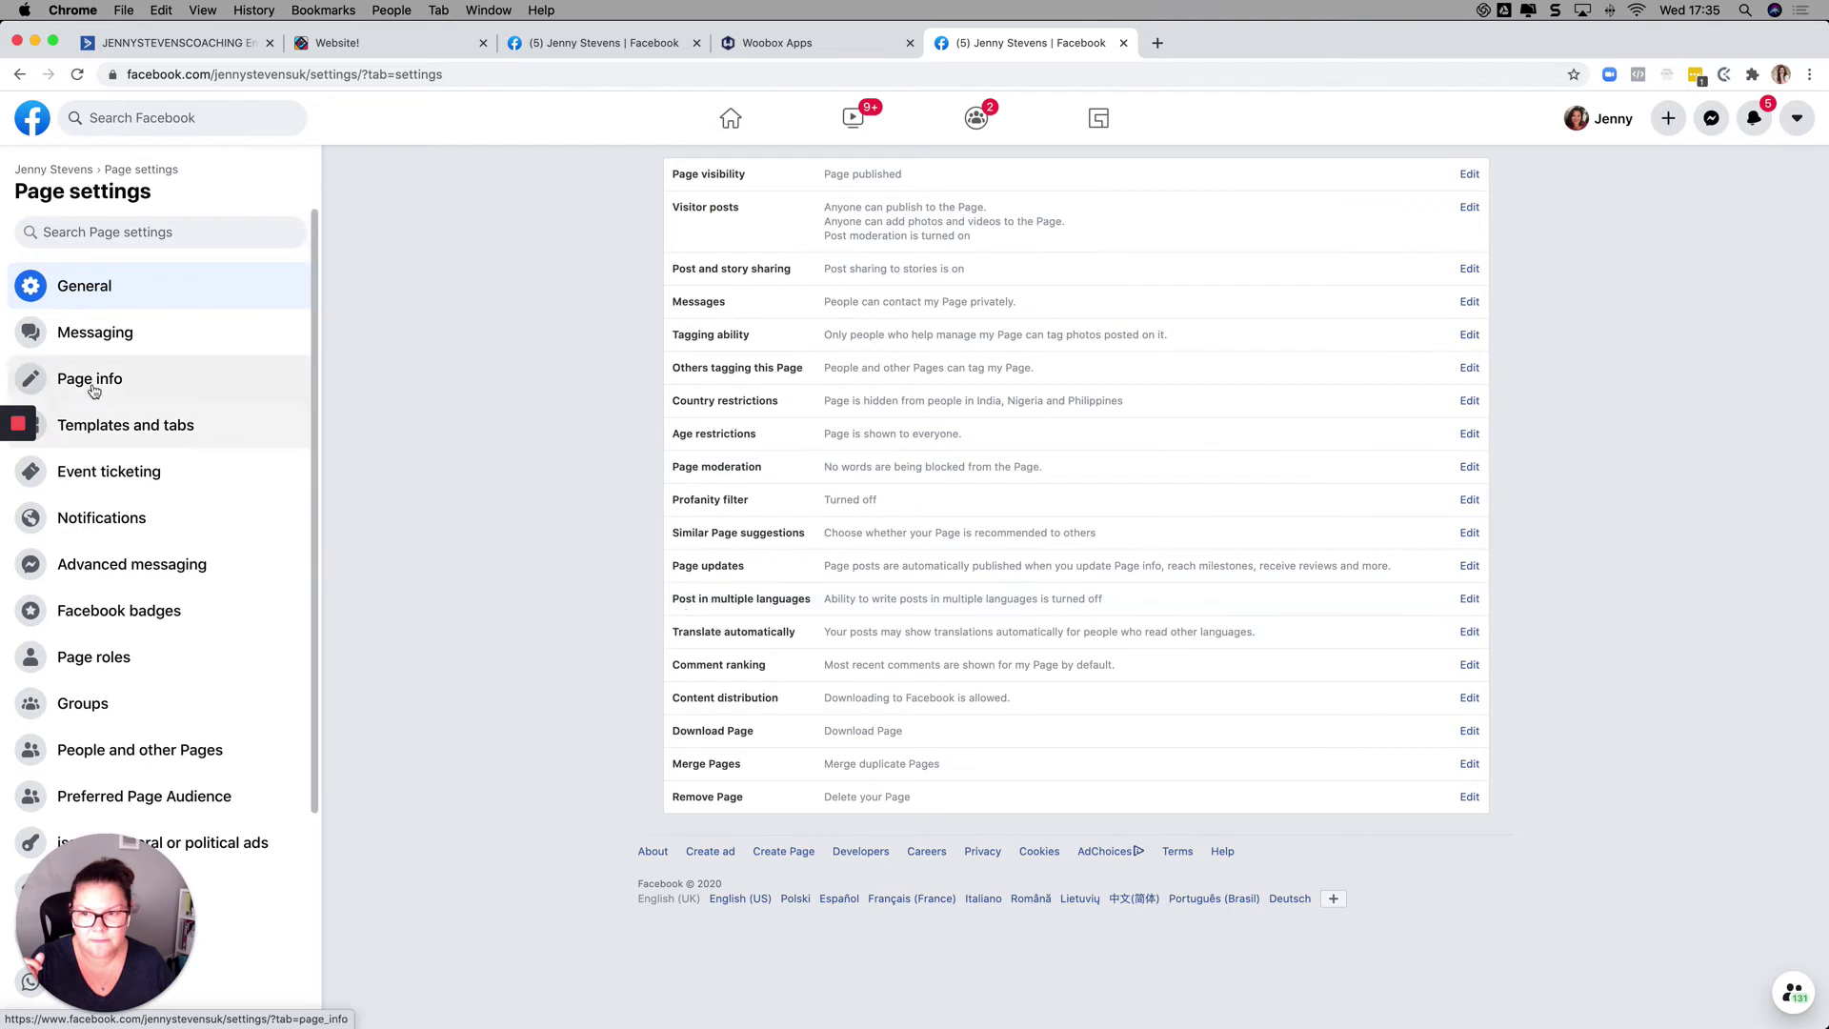
pyautogui.moveTo(19, 498)
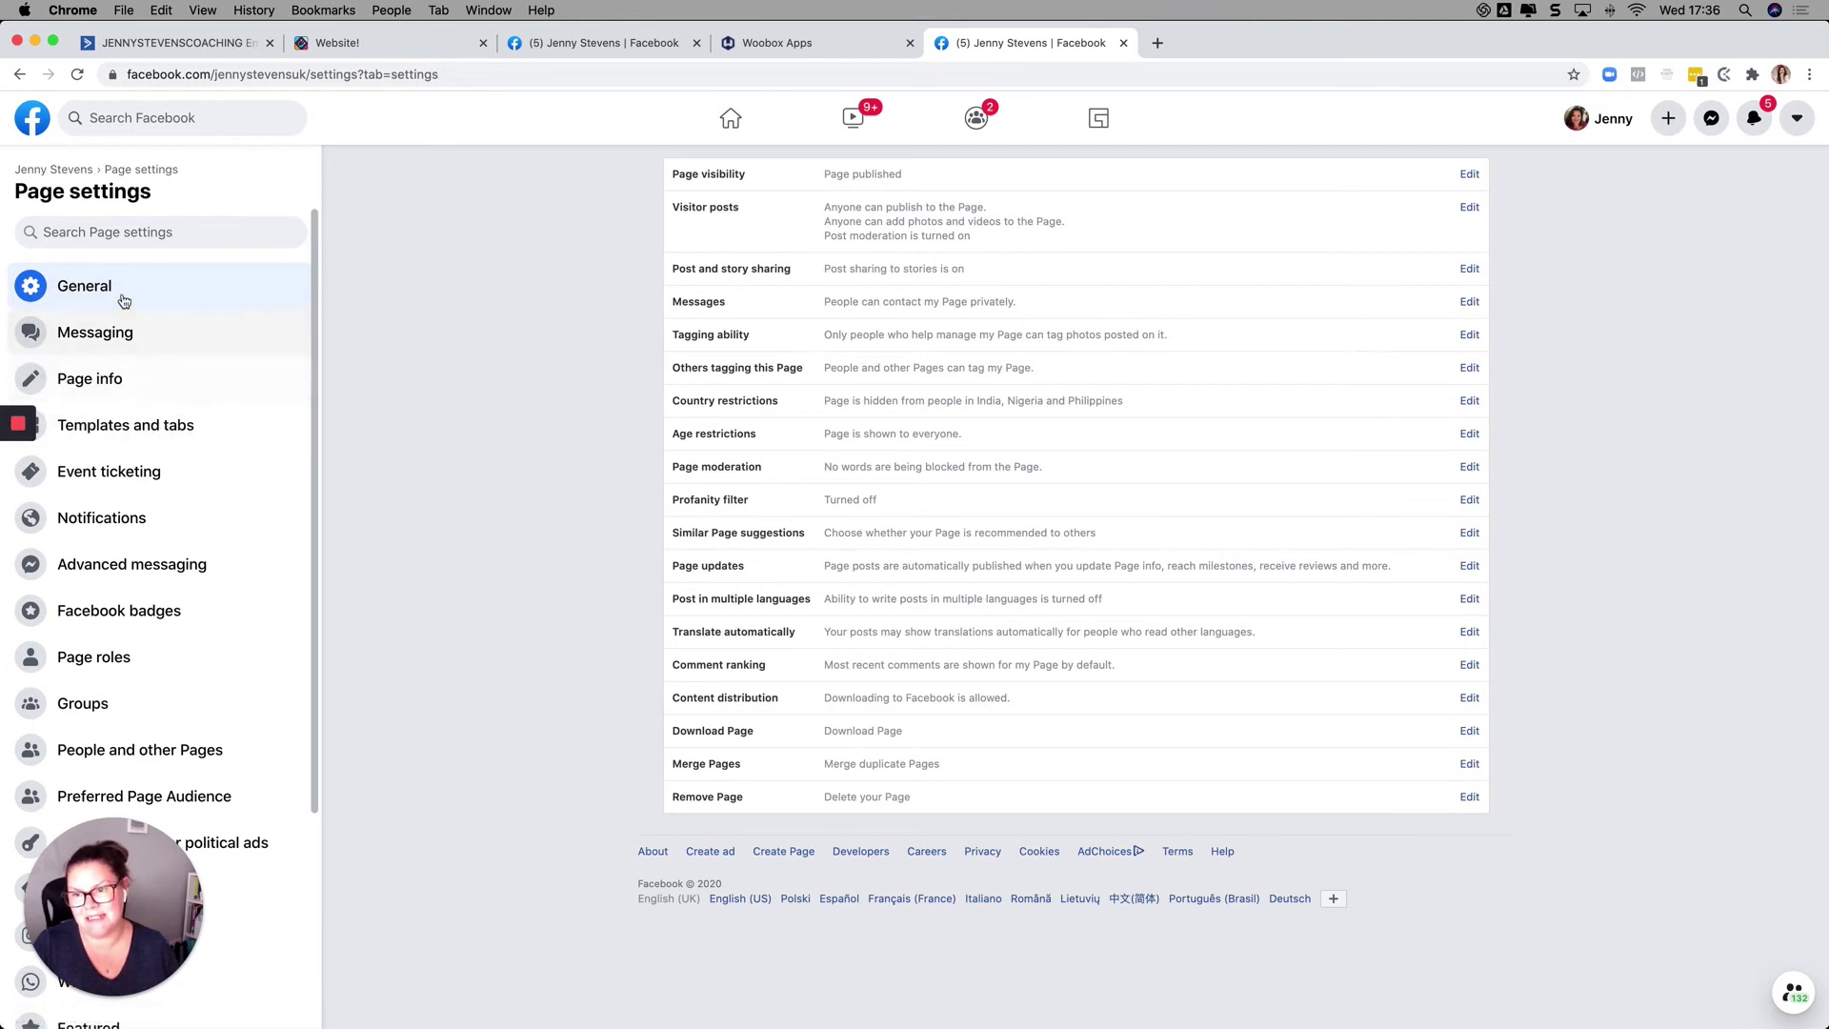
# Turn off the Jobs tab in the page's Templates and tabs list.
pyautogui.click(104, 430)
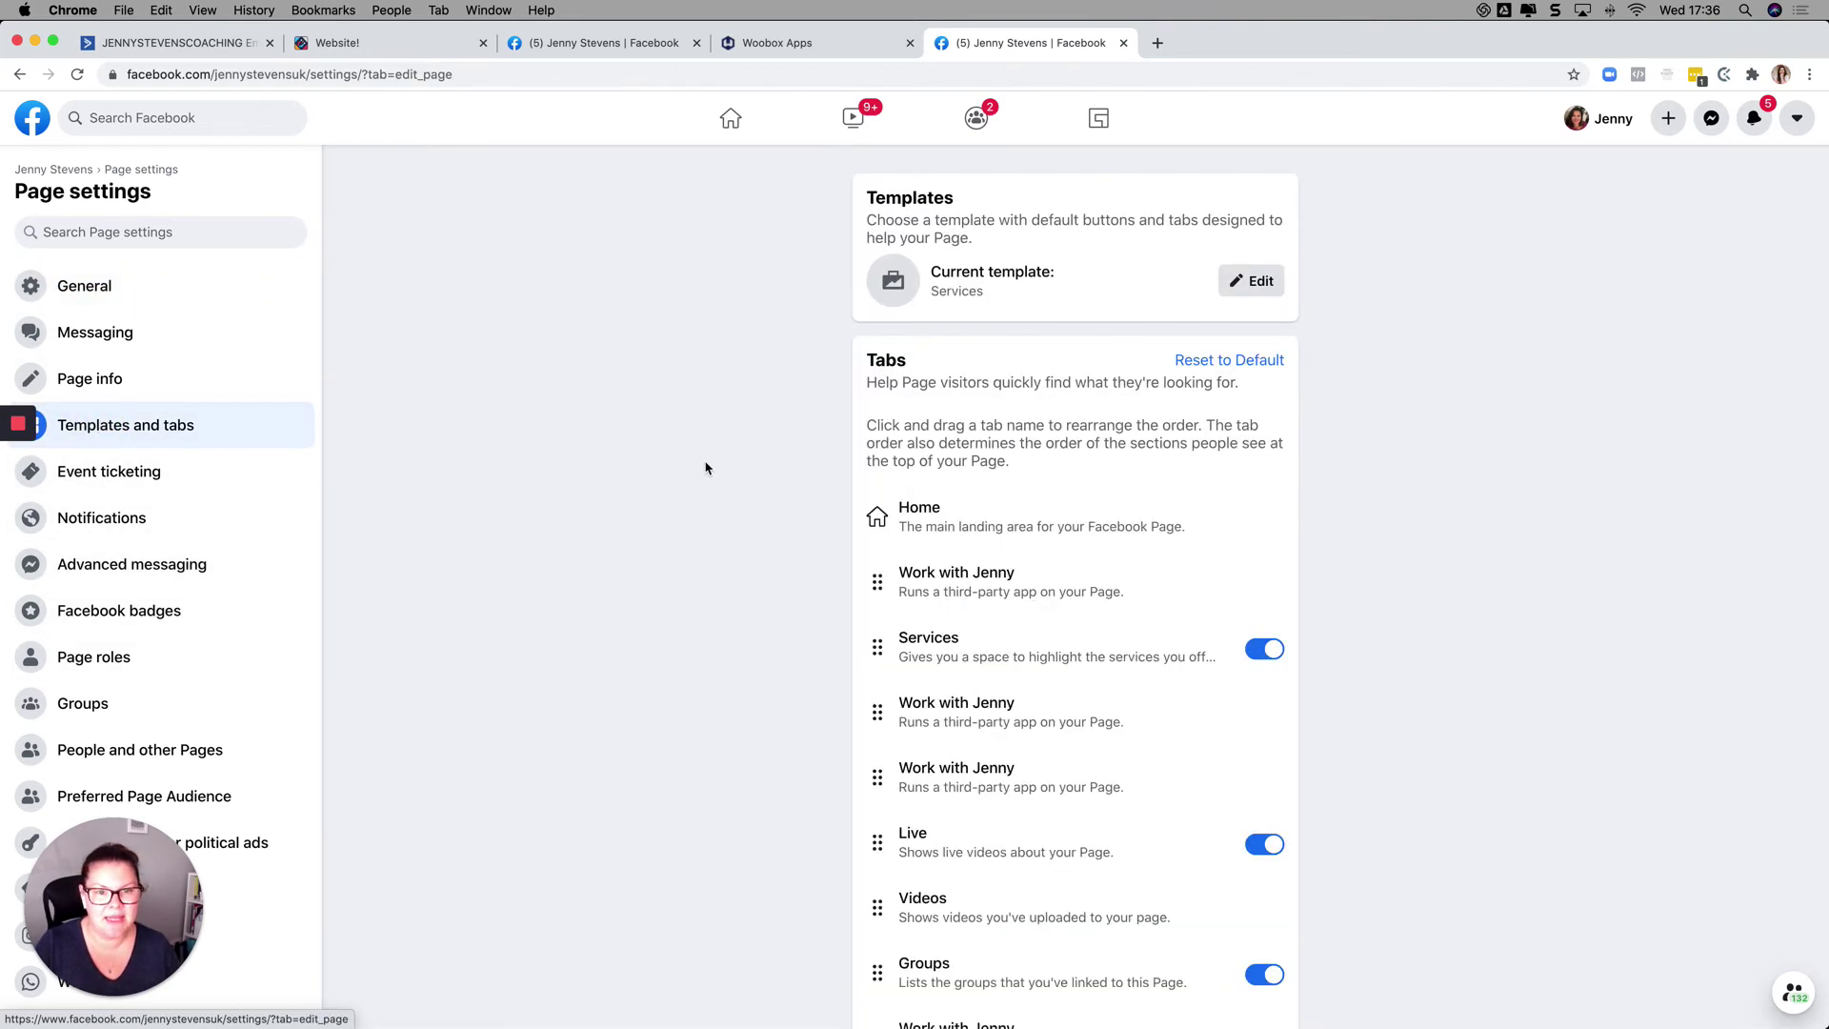
pyautogui.scroll(-3, 706, 467)
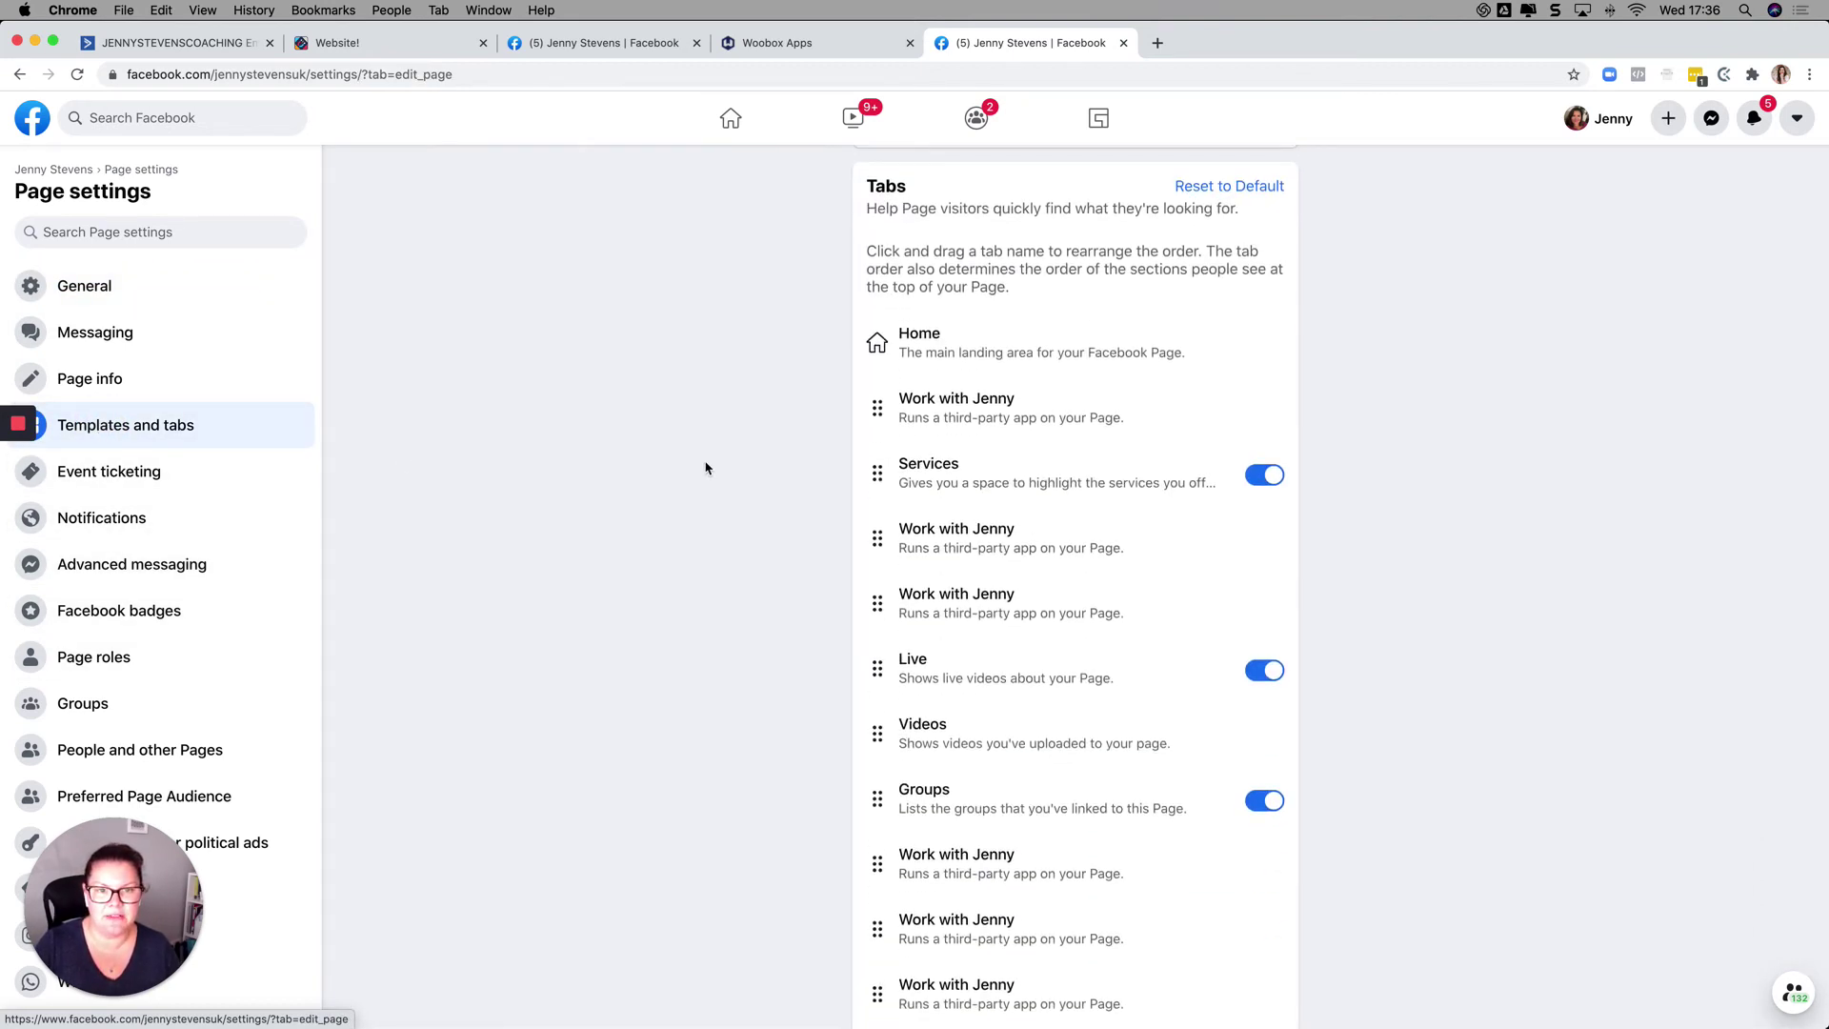
pyautogui.scroll(-2, 705, 468)
pyautogui.scroll(-5, 706, 468)
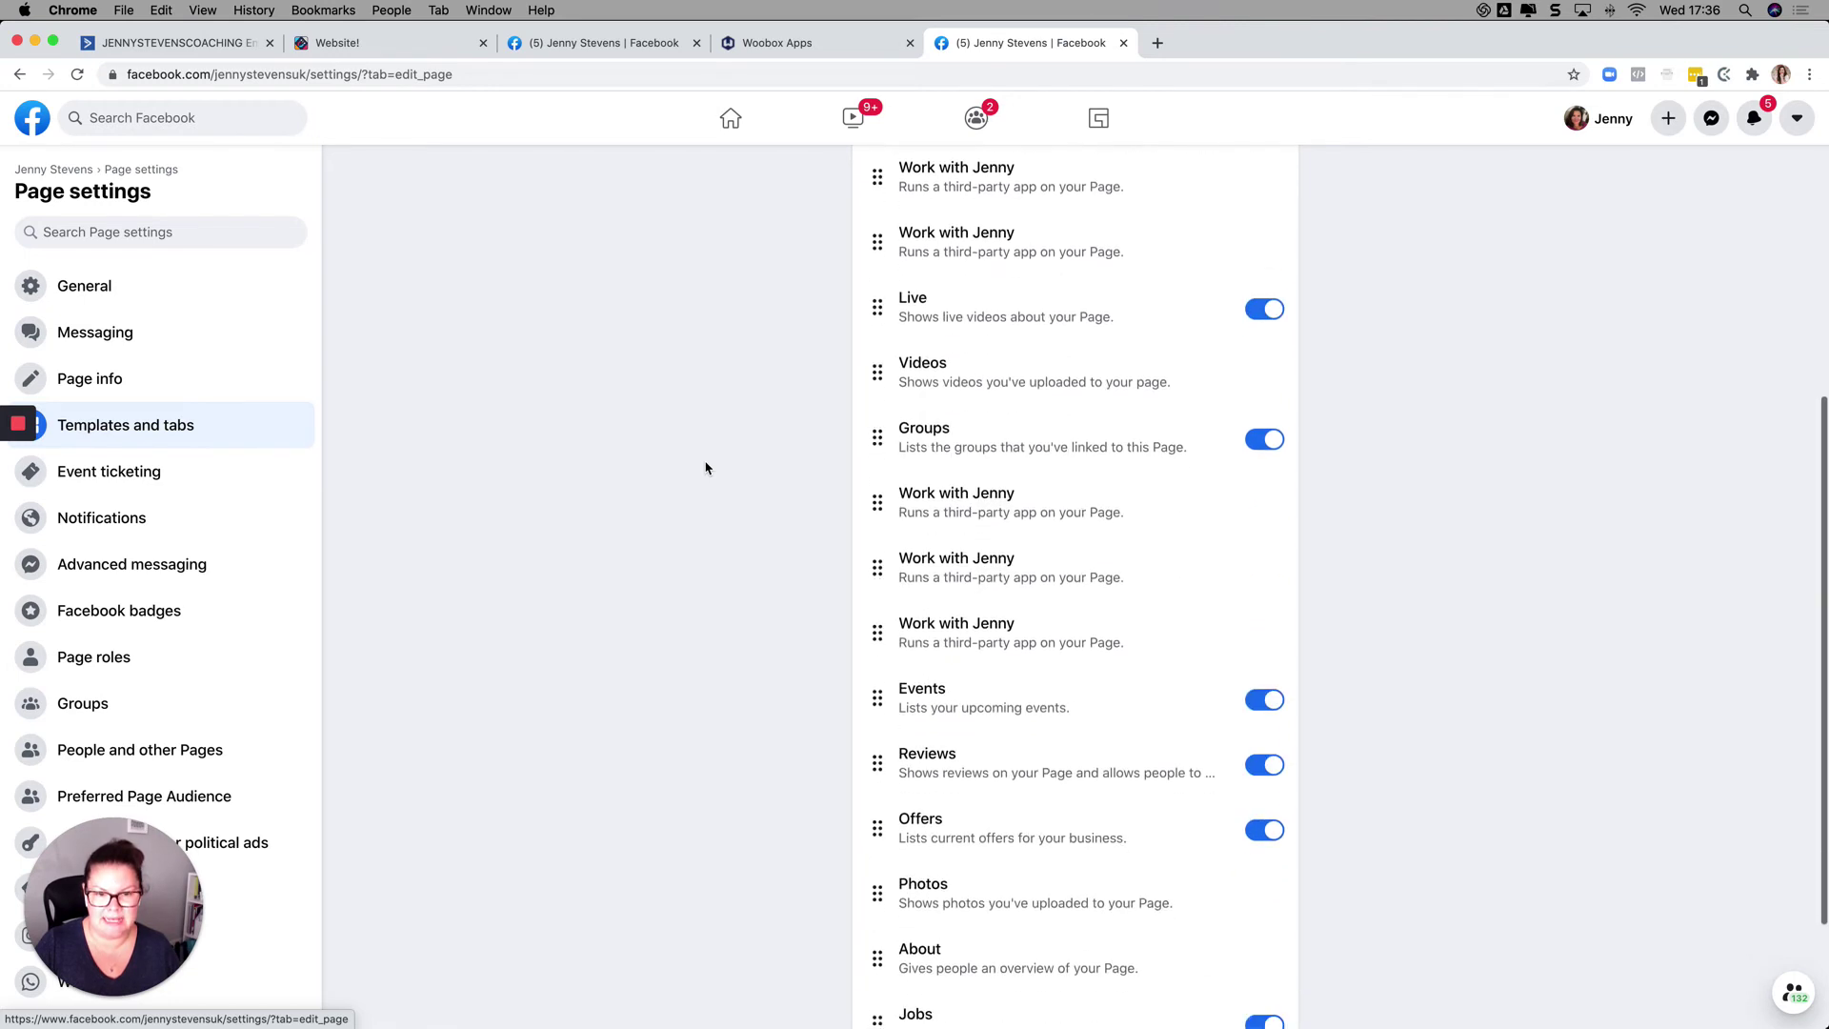
pyautogui.scroll(-3, 905, 567)
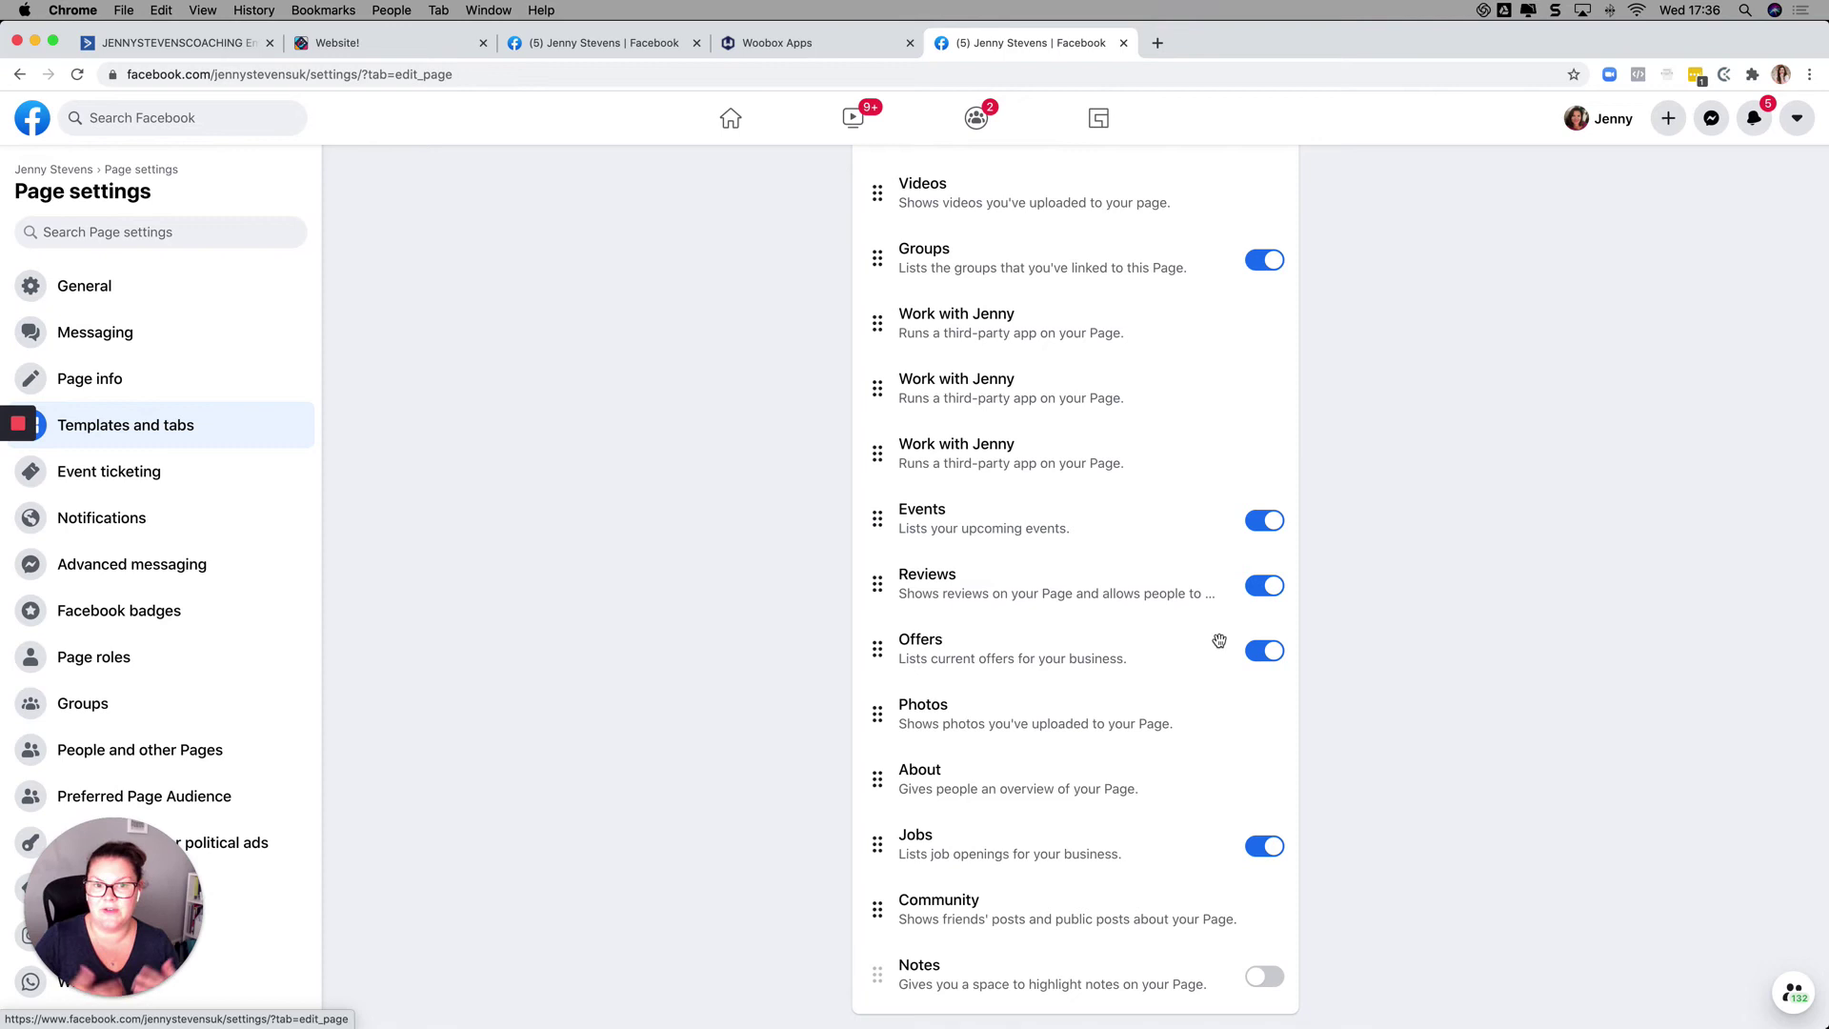
pyautogui.click(1274, 848)
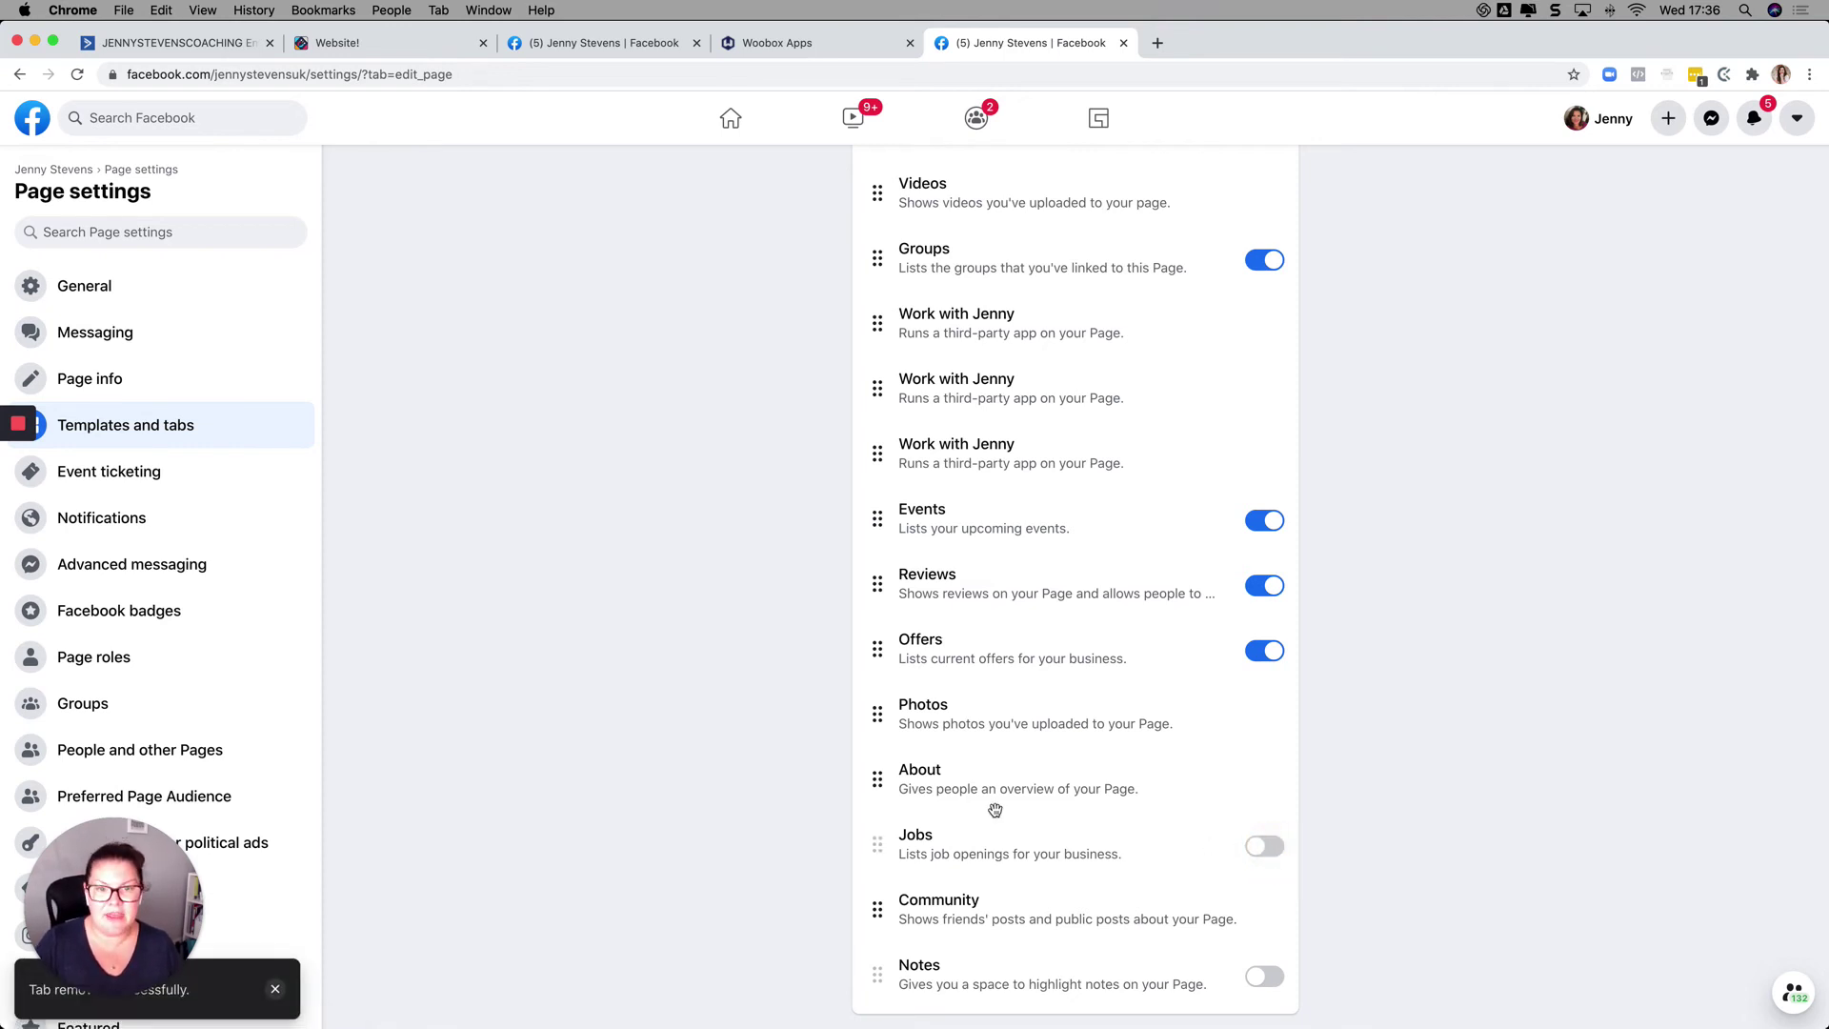
# Review the tab list again and switch to the Woobox Facebook Tabs dashboard.
pyautogui.scroll(3, 995, 809)
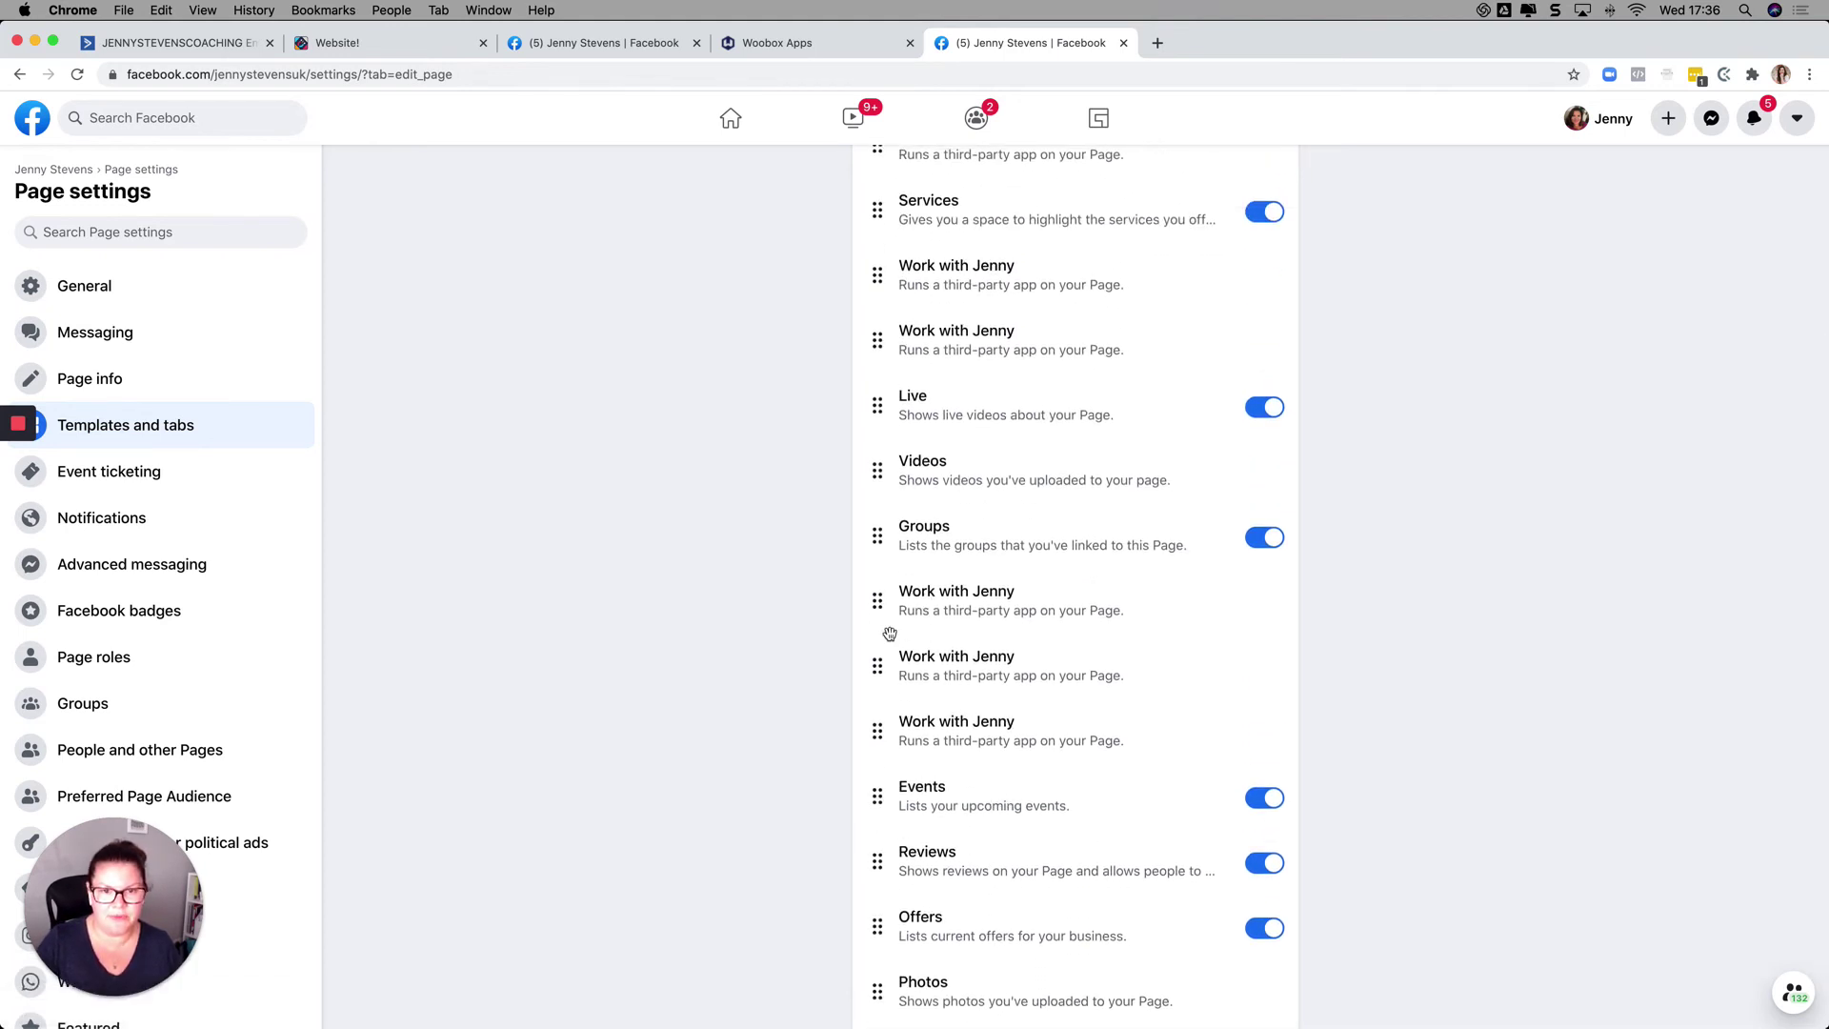
pyautogui.scroll(3, 947, 369)
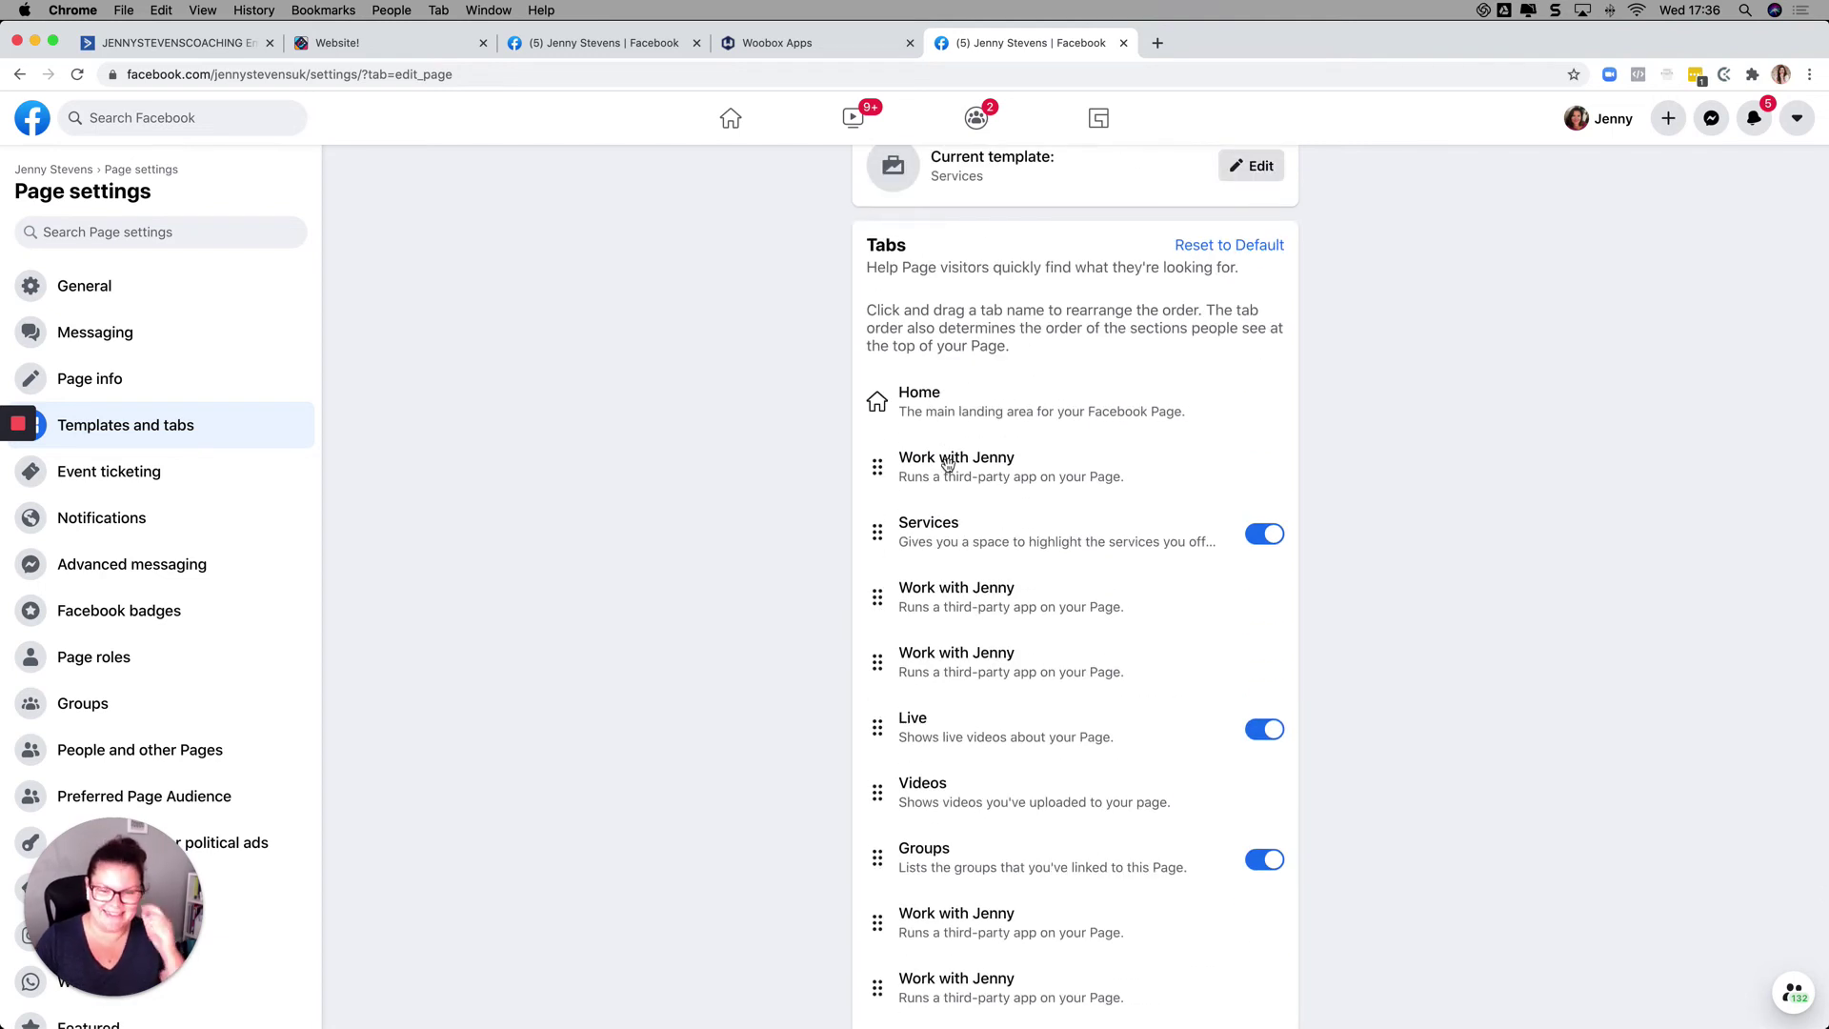
pyautogui.scroll(1, 948, 464)
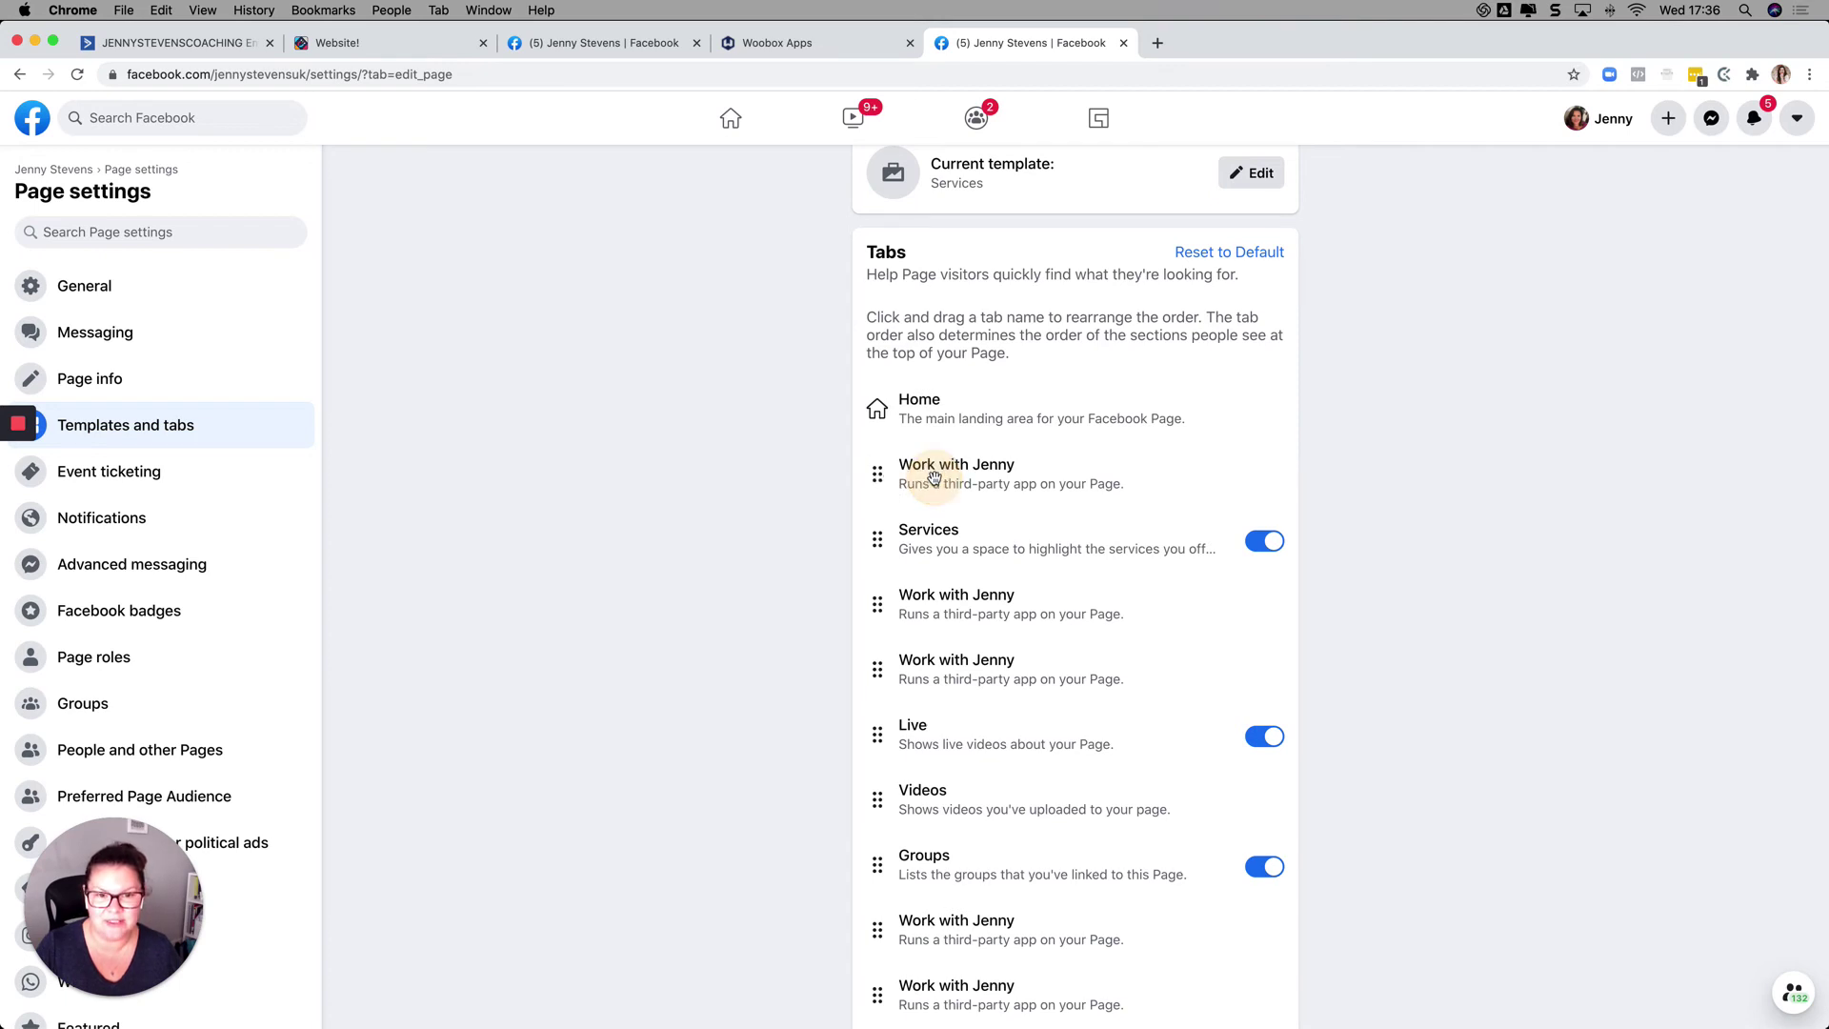
pyautogui.scroll(-7, 880, 511)
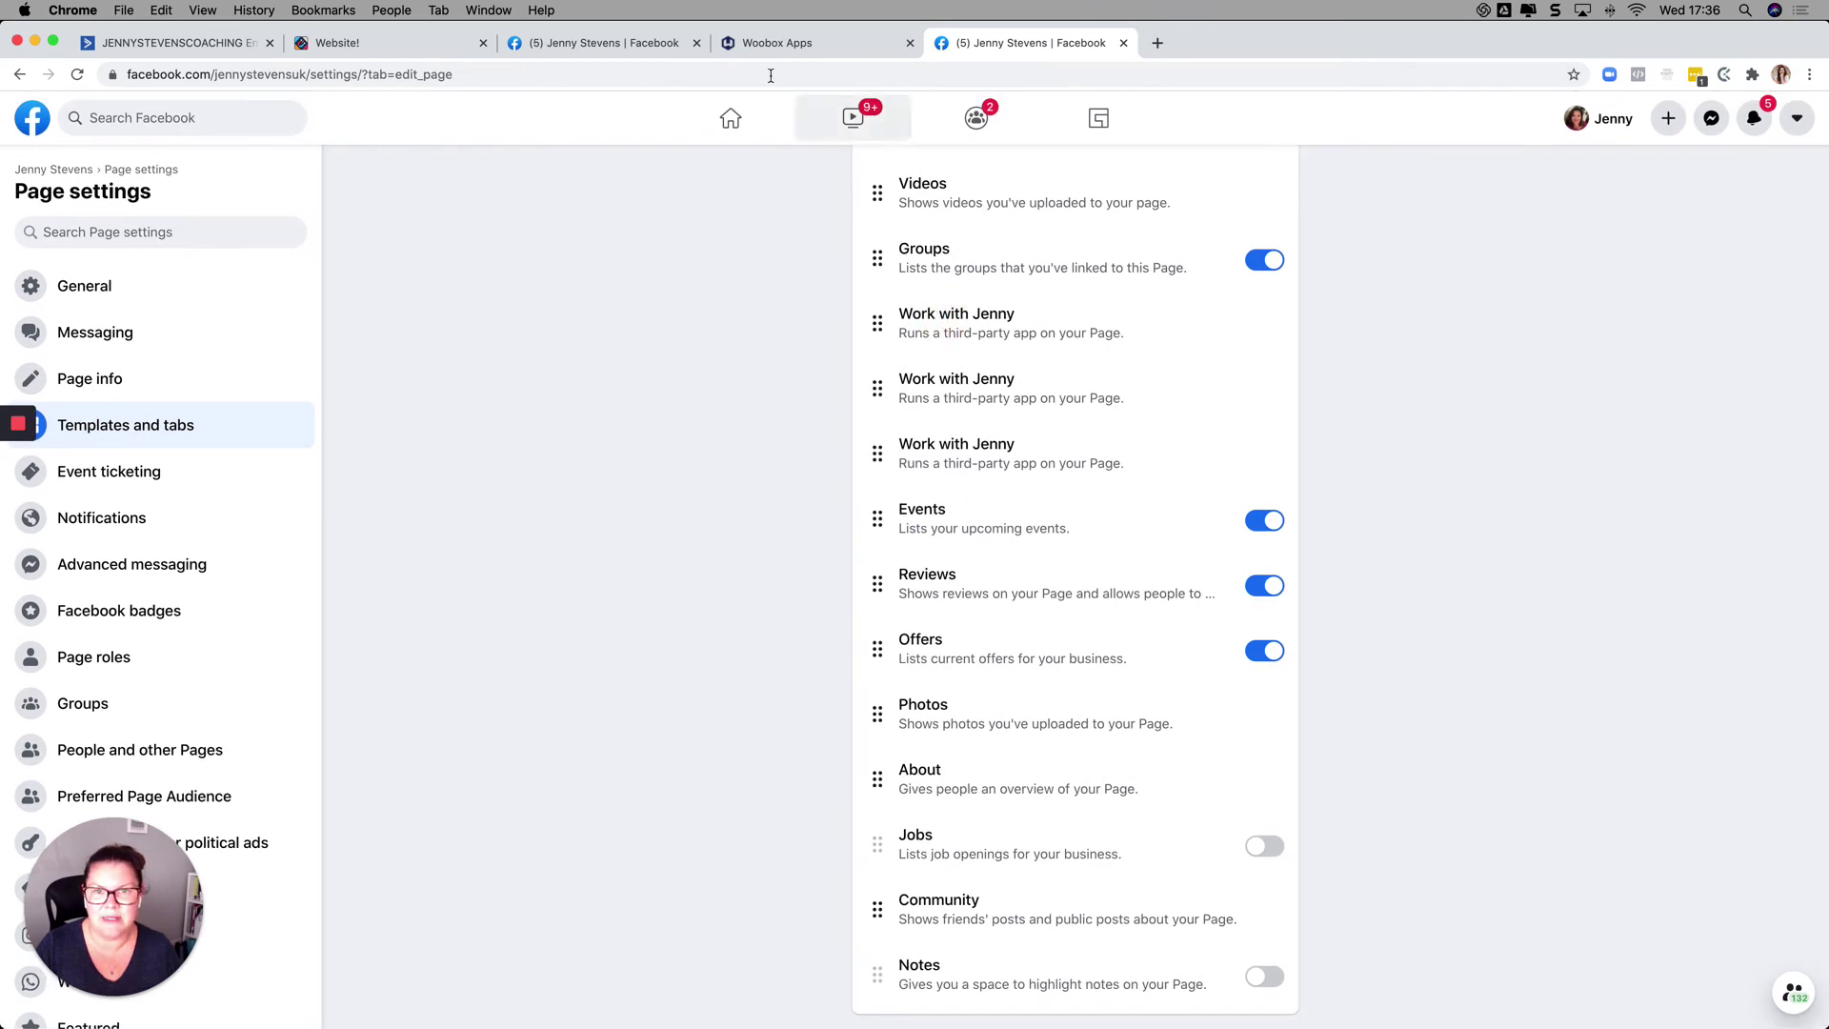
pyautogui.click(776, 42)
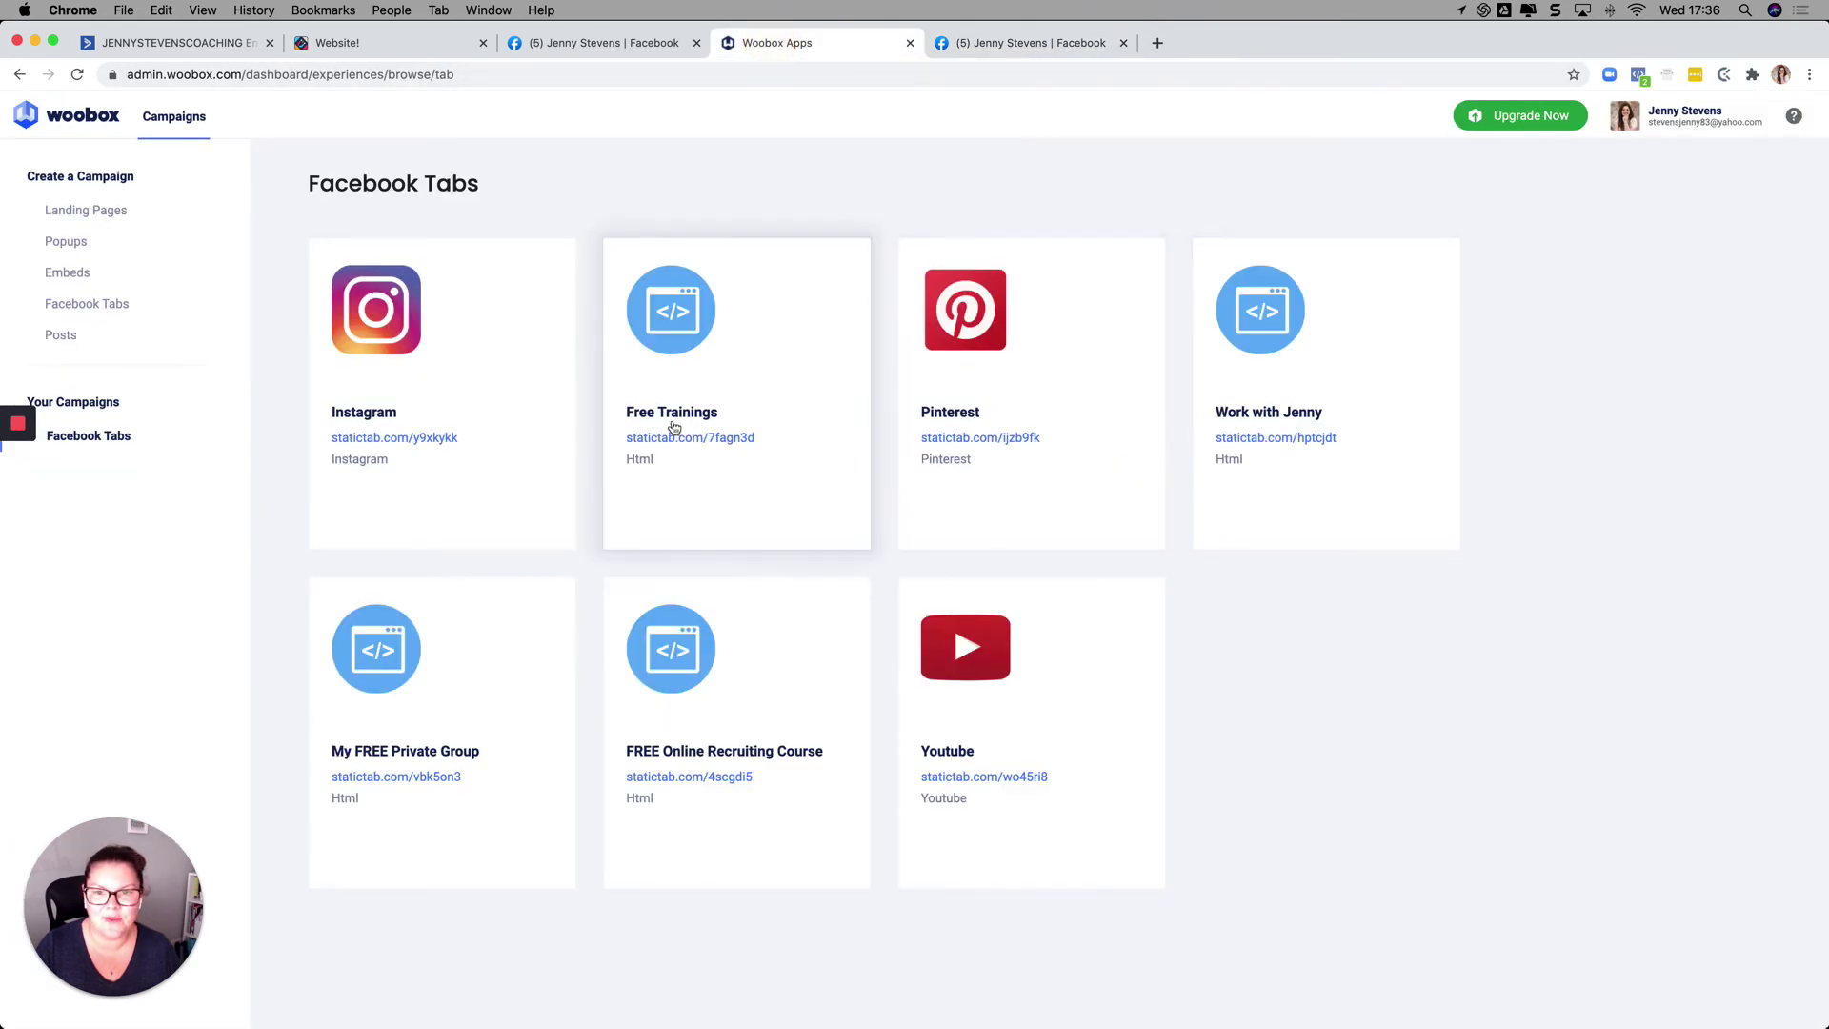
# Preview the page's extra tabs in the visitor view's More menu.
pyautogui.click(990, 41)
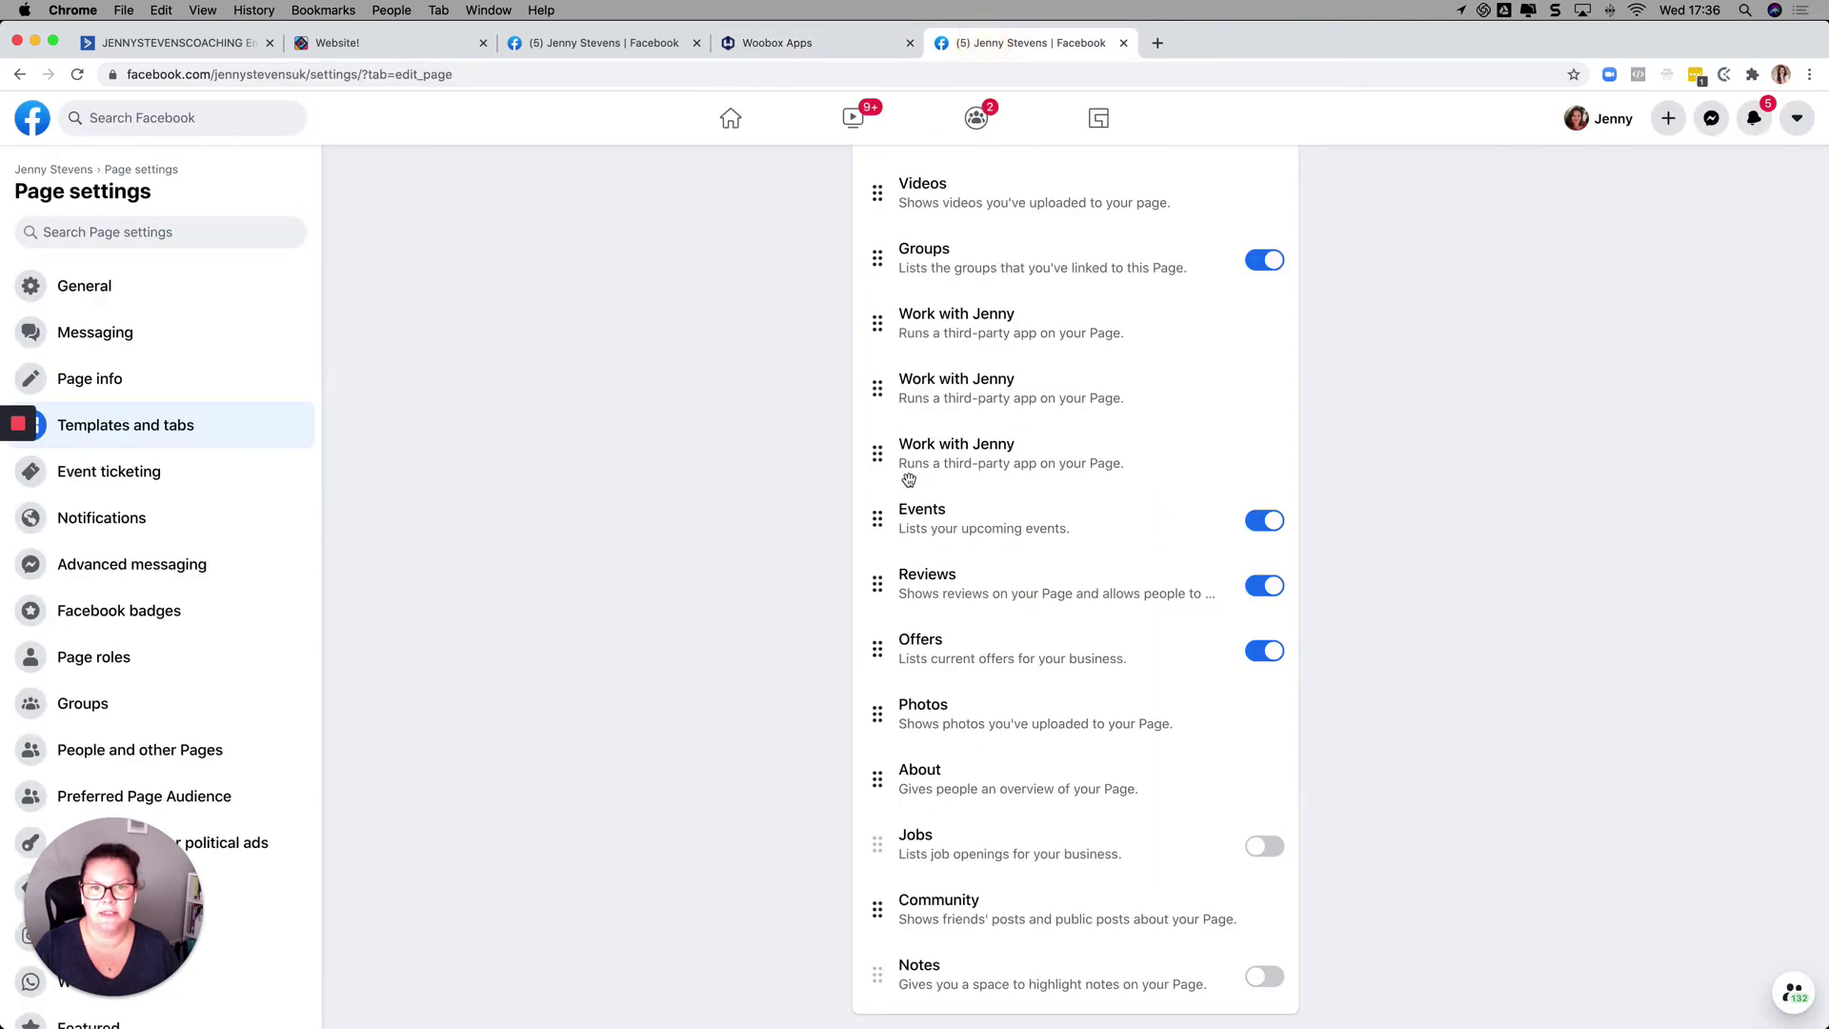
pyautogui.click(553, 33)
pyautogui.click(857, 273)
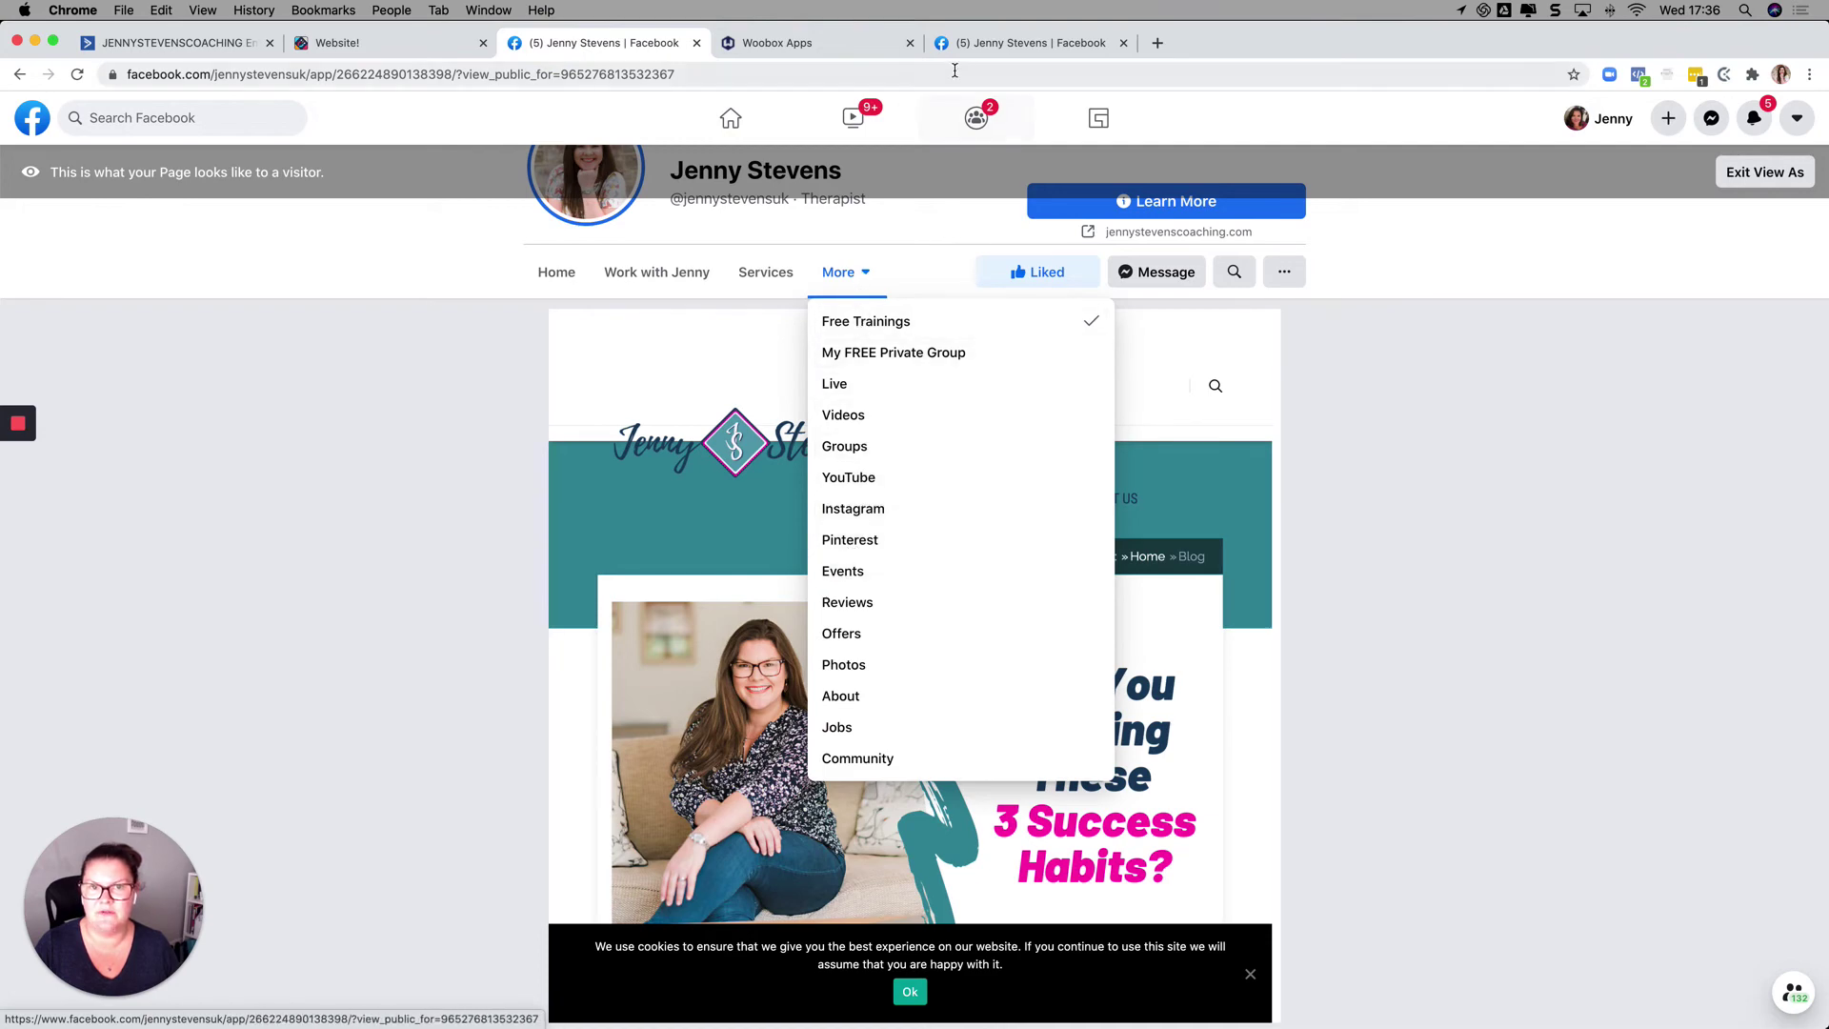
pyautogui.click(962, 41)
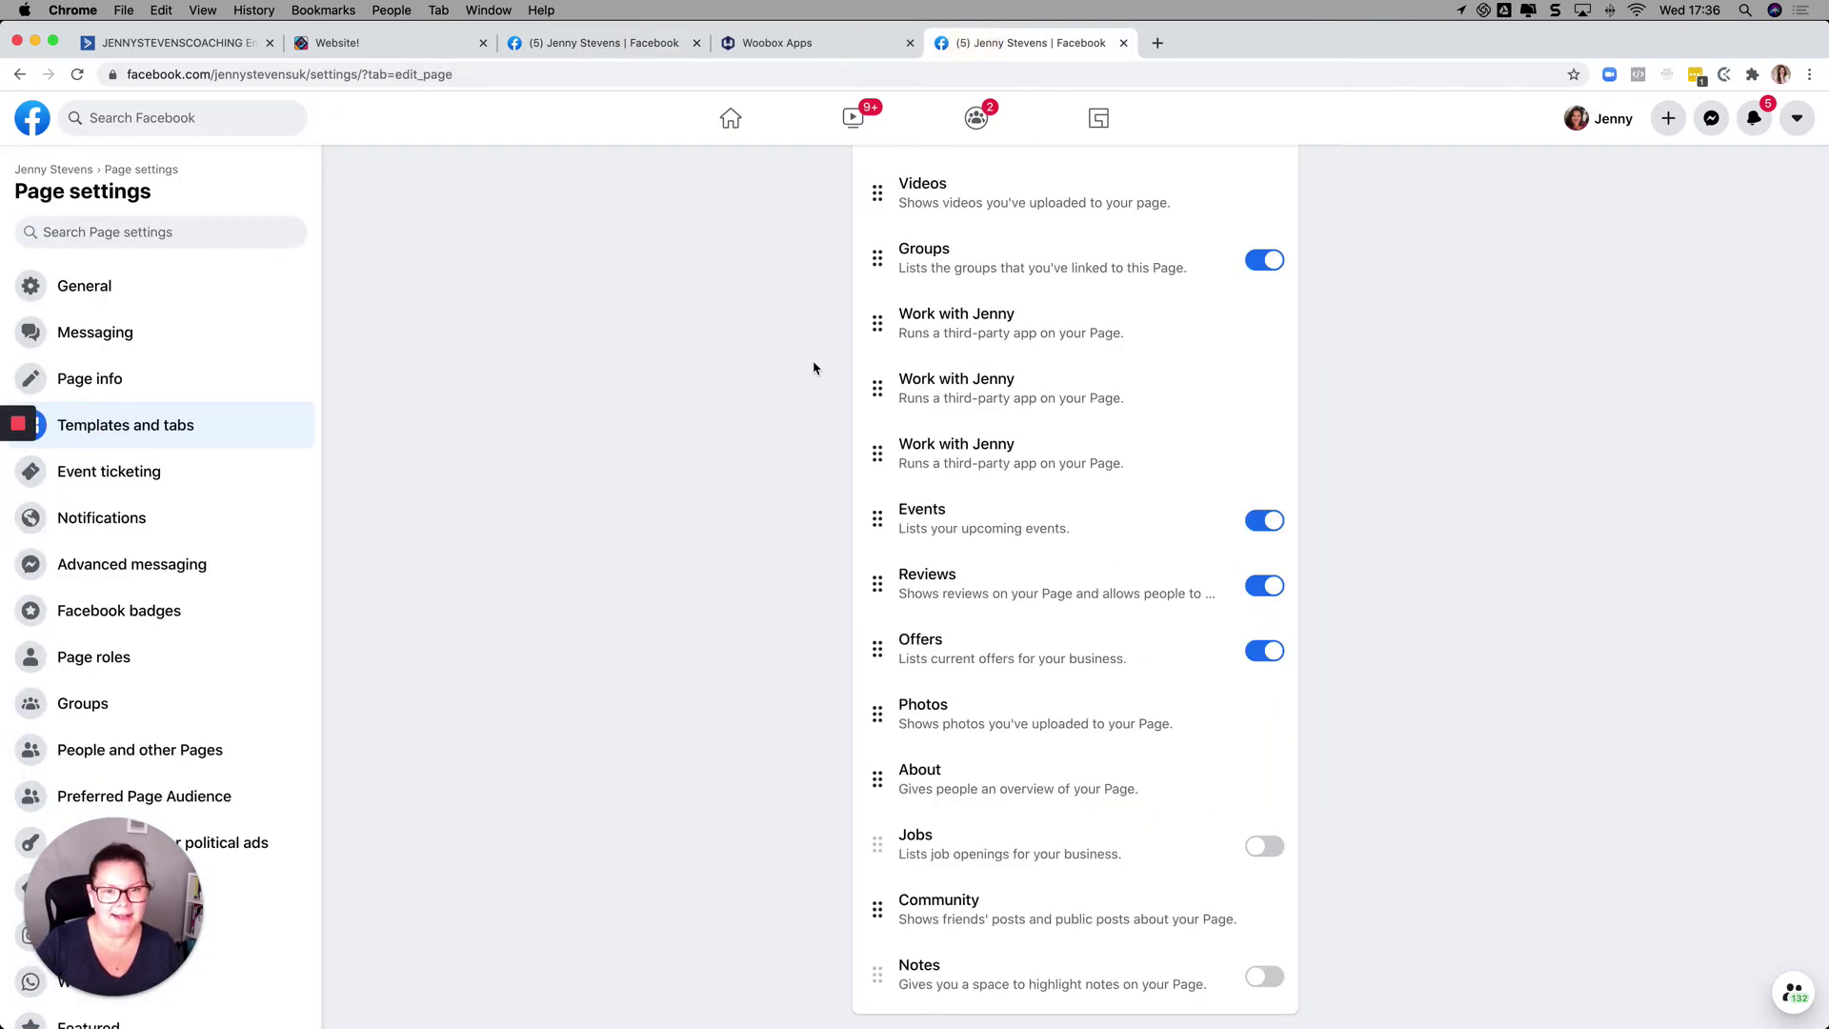
# Reset the page's tabs to default, placing the Work with Jenny tabs beneath Home.
pyautogui.scroll(2, 813, 368)
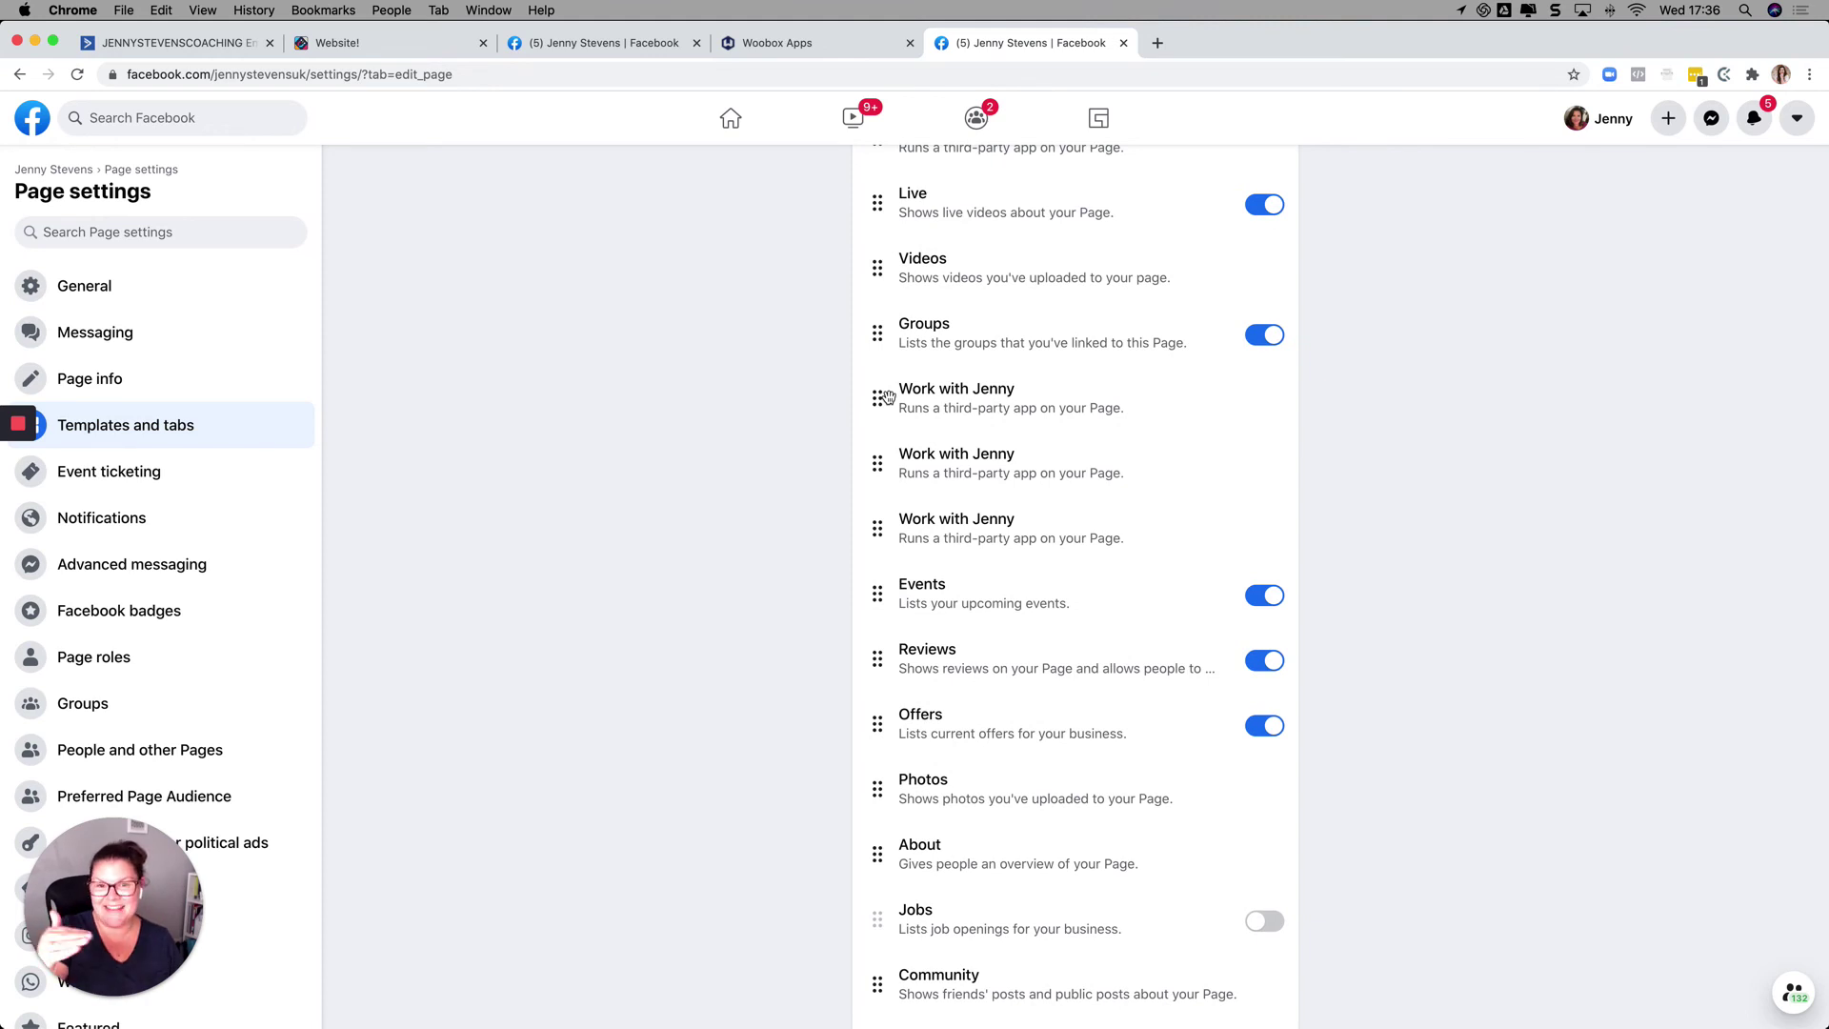
pyautogui.moveTo(881, 397)
pyautogui.mouseDown()
pyautogui.moveTo(877, 545)
pyautogui.moveTo(887, 389)
pyautogui.mouseUp()
pyautogui.scroll(5, 887, 389)
pyautogui.scroll(5, 886, 388)
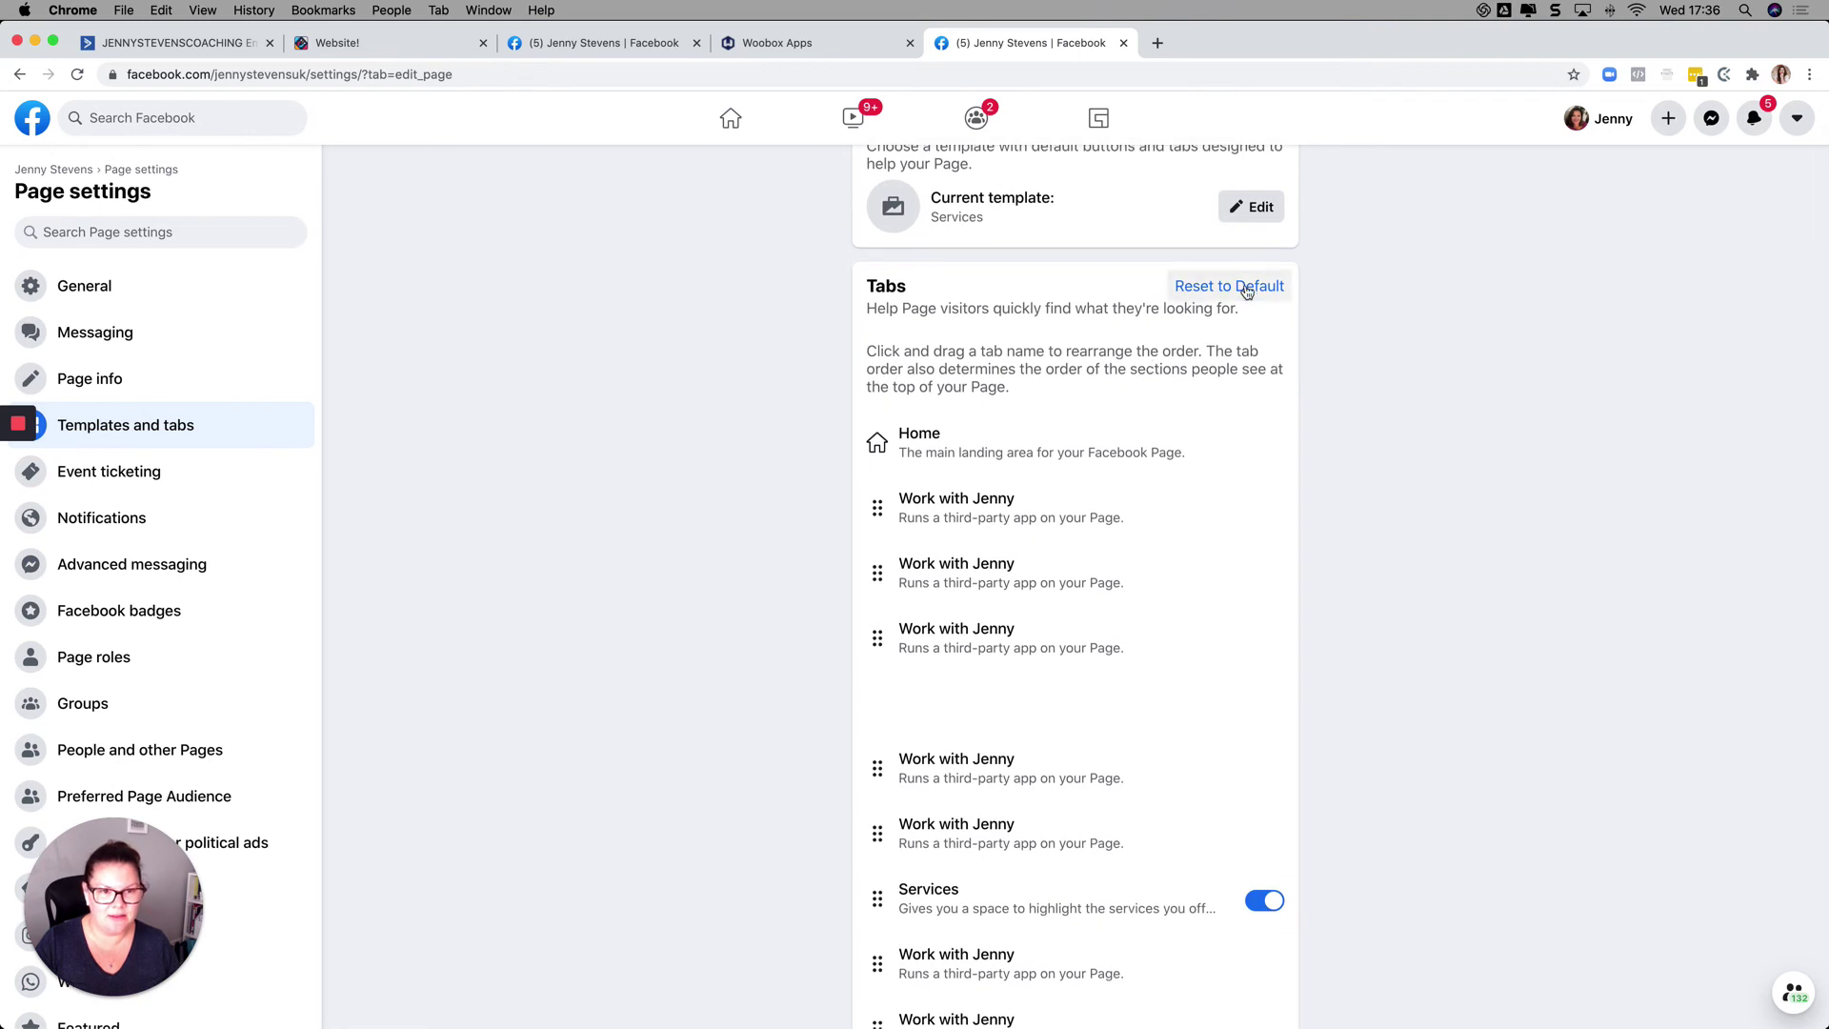
pyautogui.click(1246, 288)
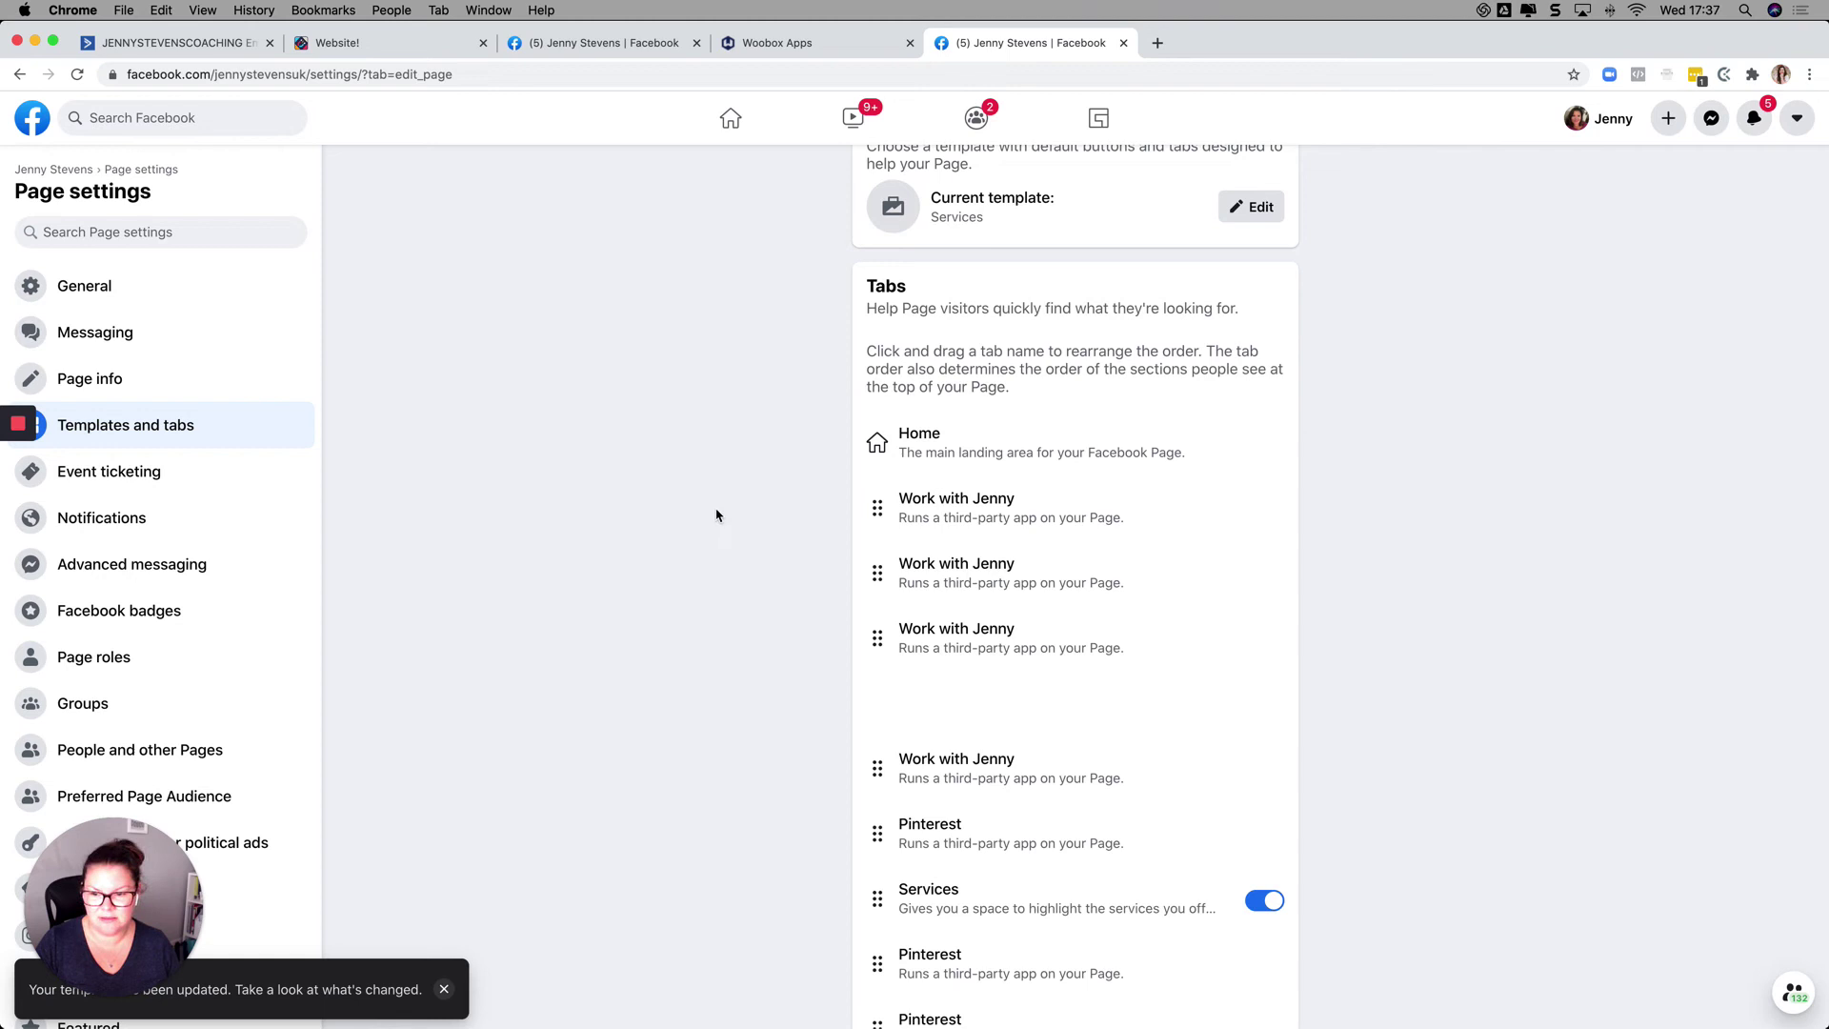
pyautogui.scroll(-15, 828, 457)
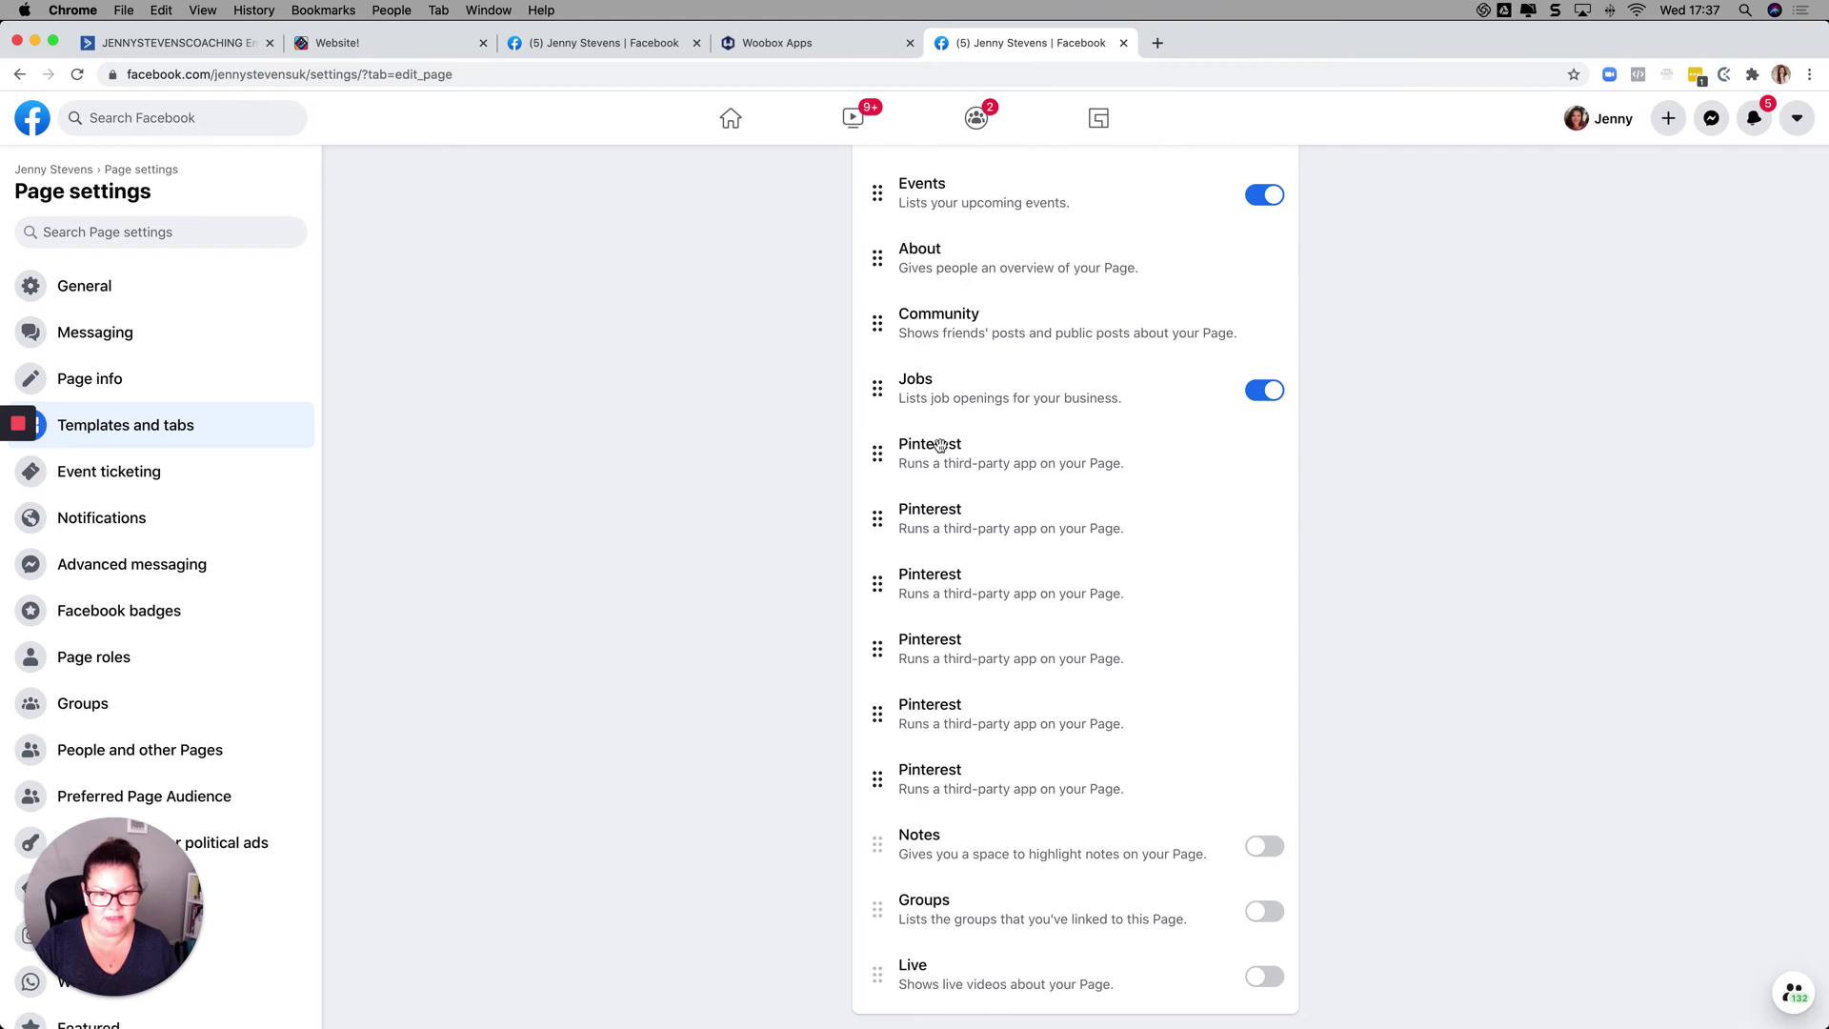
pyautogui.scroll(15, 752, 629)
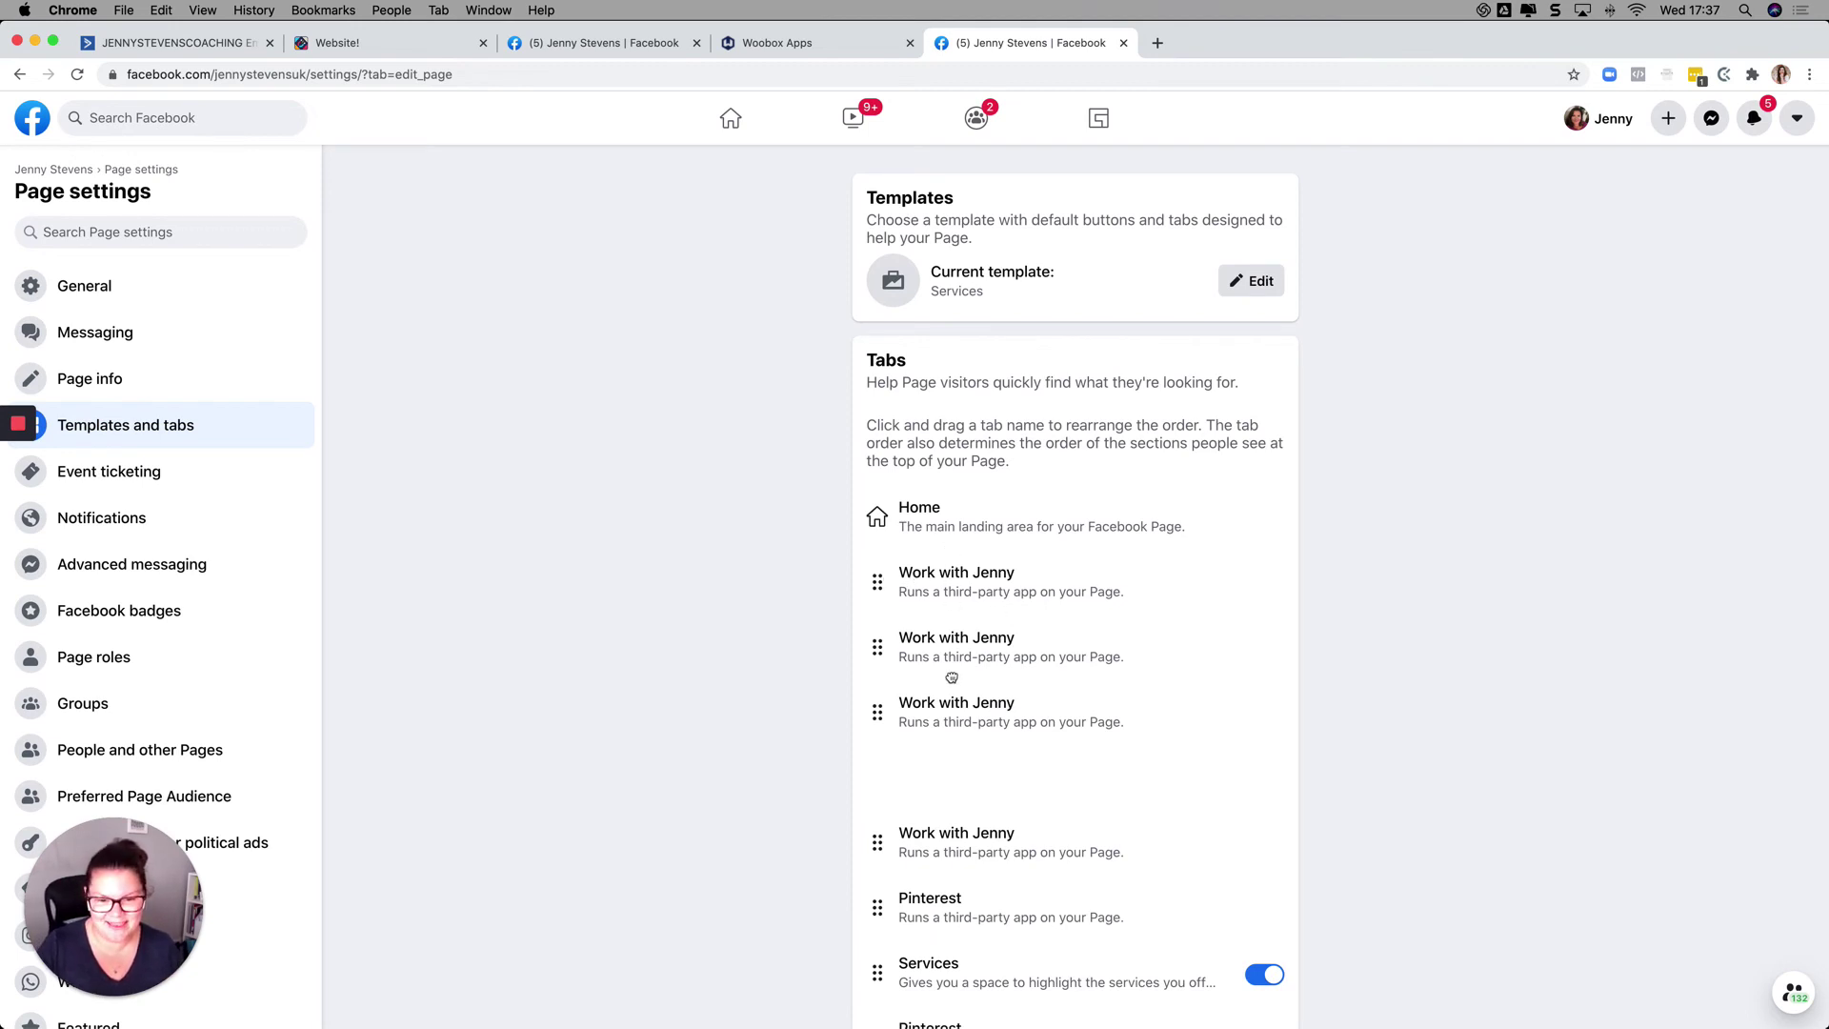
pyautogui.click(1125, 43)
pyautogui.click(600, 43)
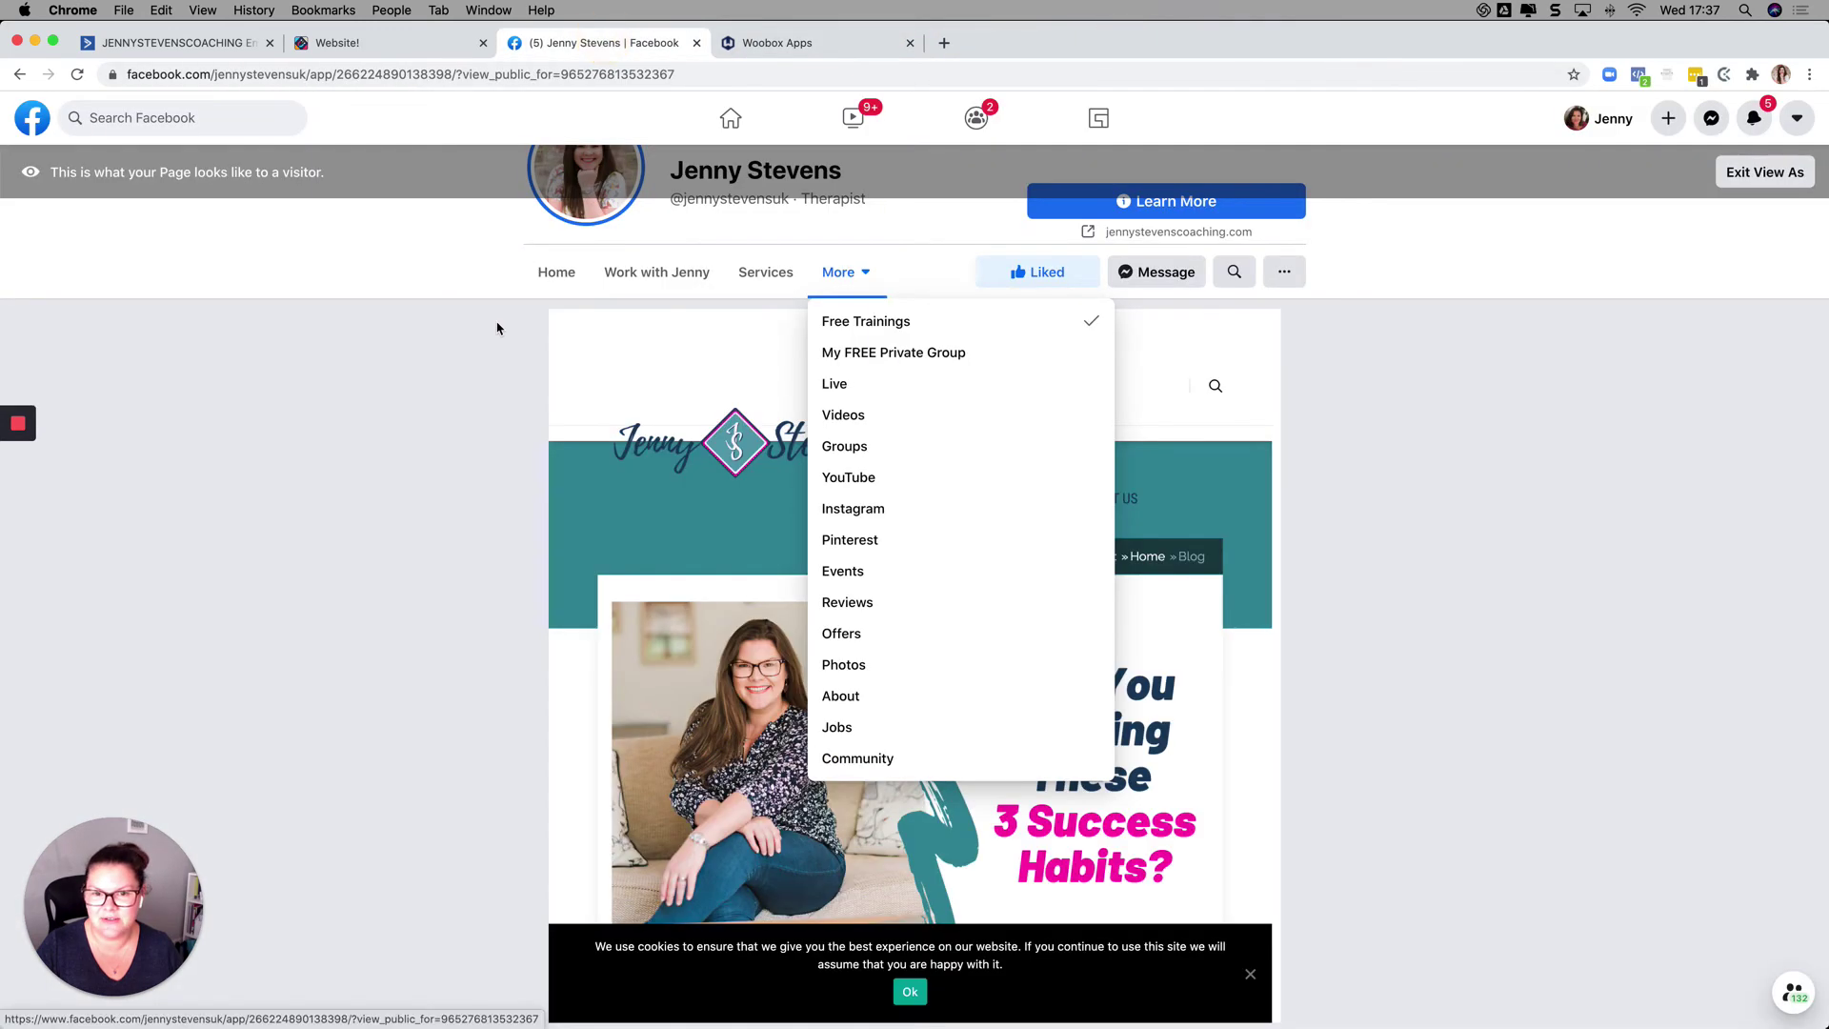
pyautogui.click(456, 380)
pyautogui.scroll(4, 416, 275)
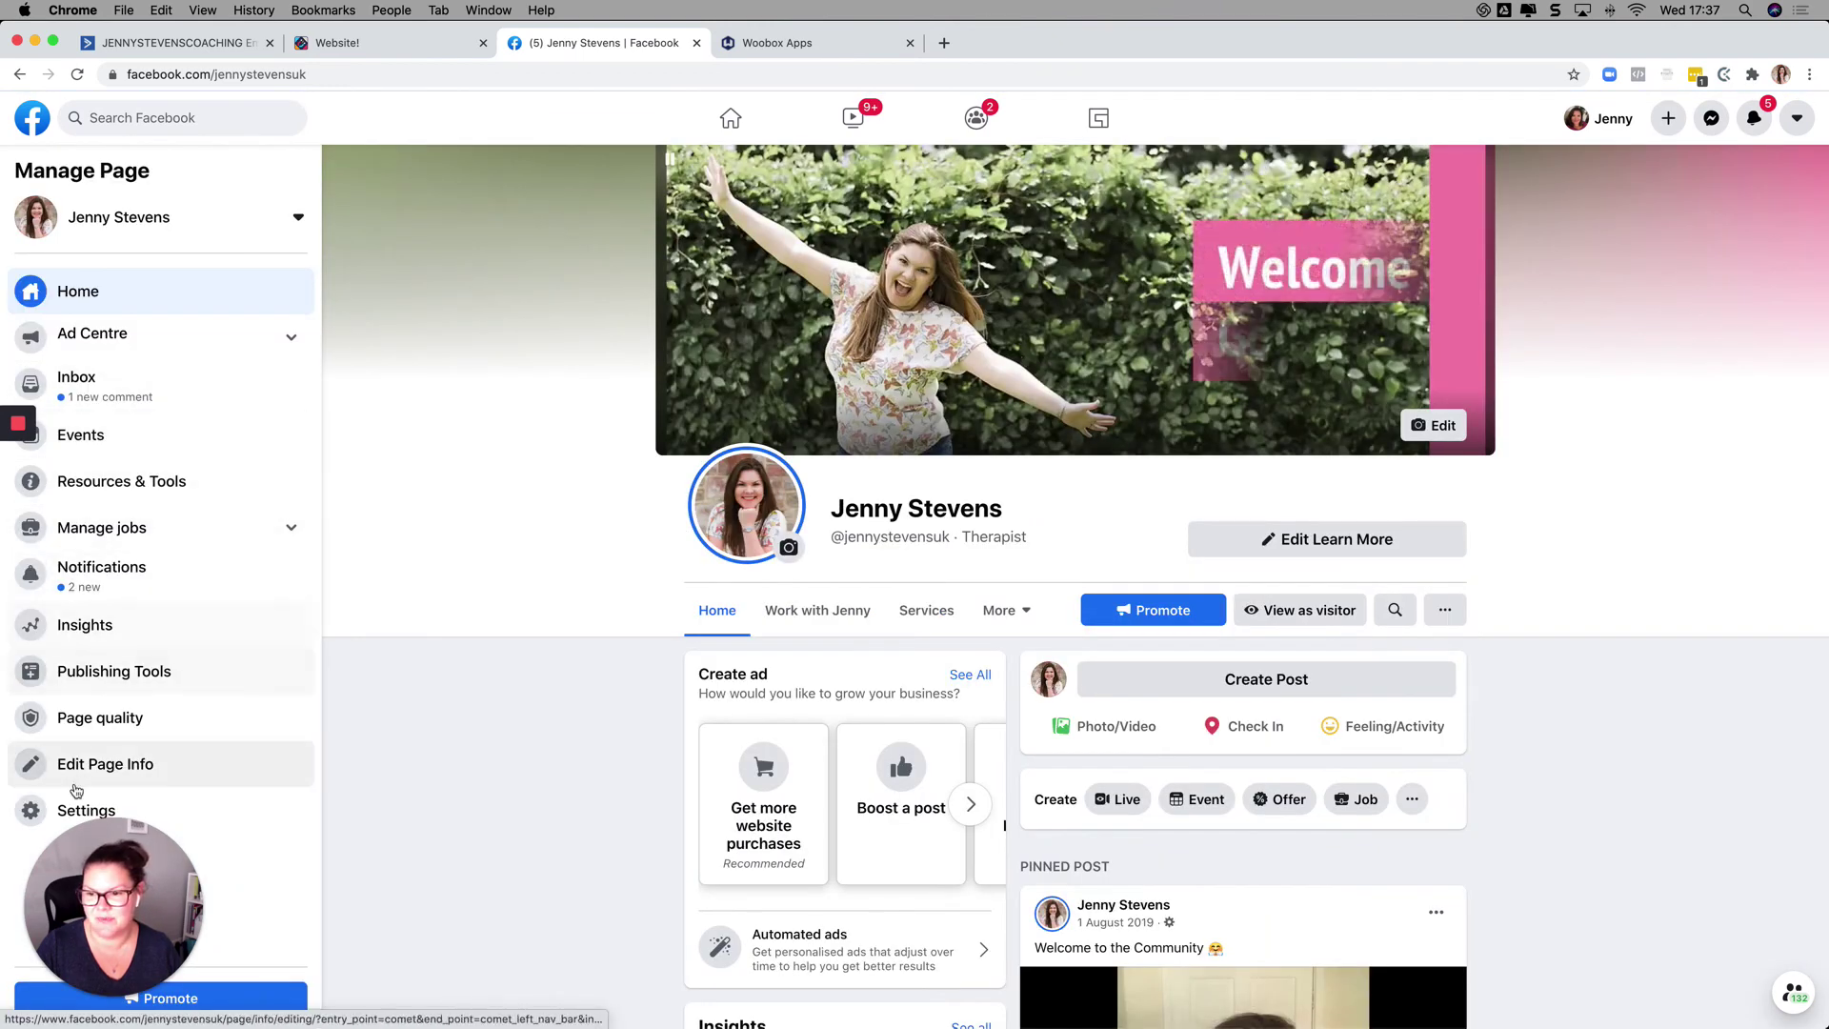
pyautogui.click(78, 808)
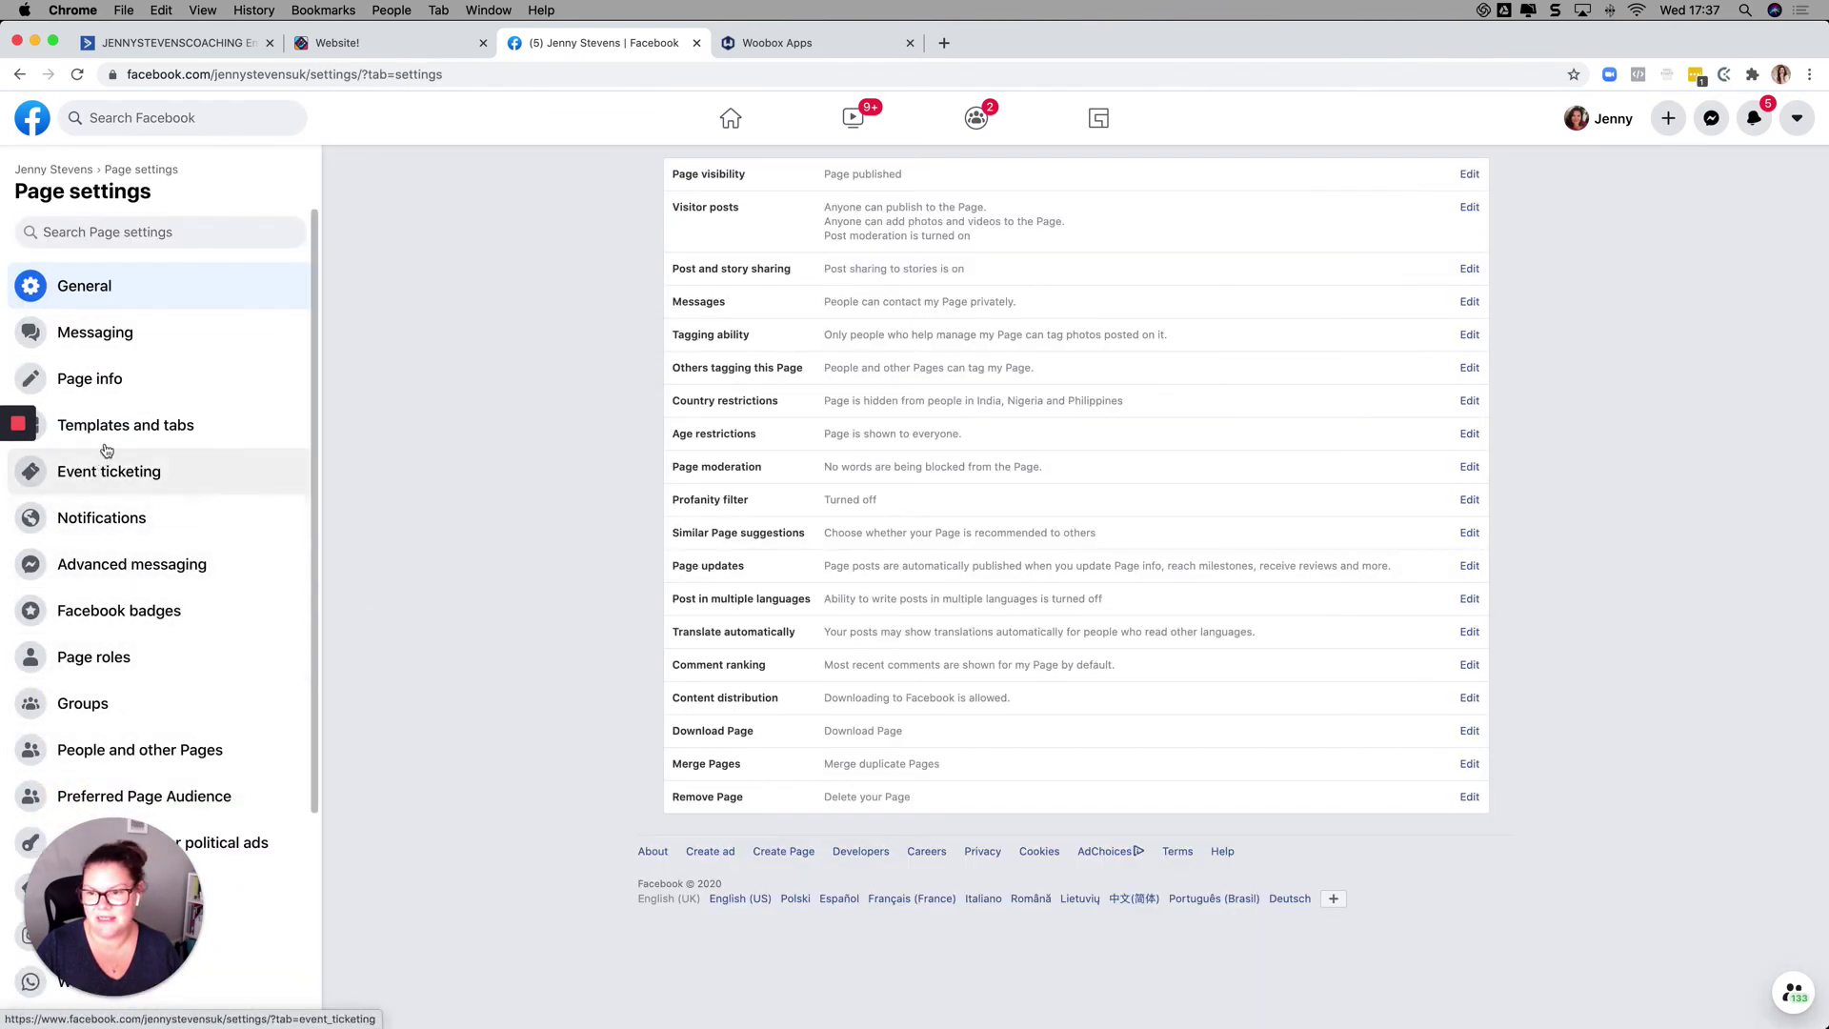
pyautogui.click(110, 422)
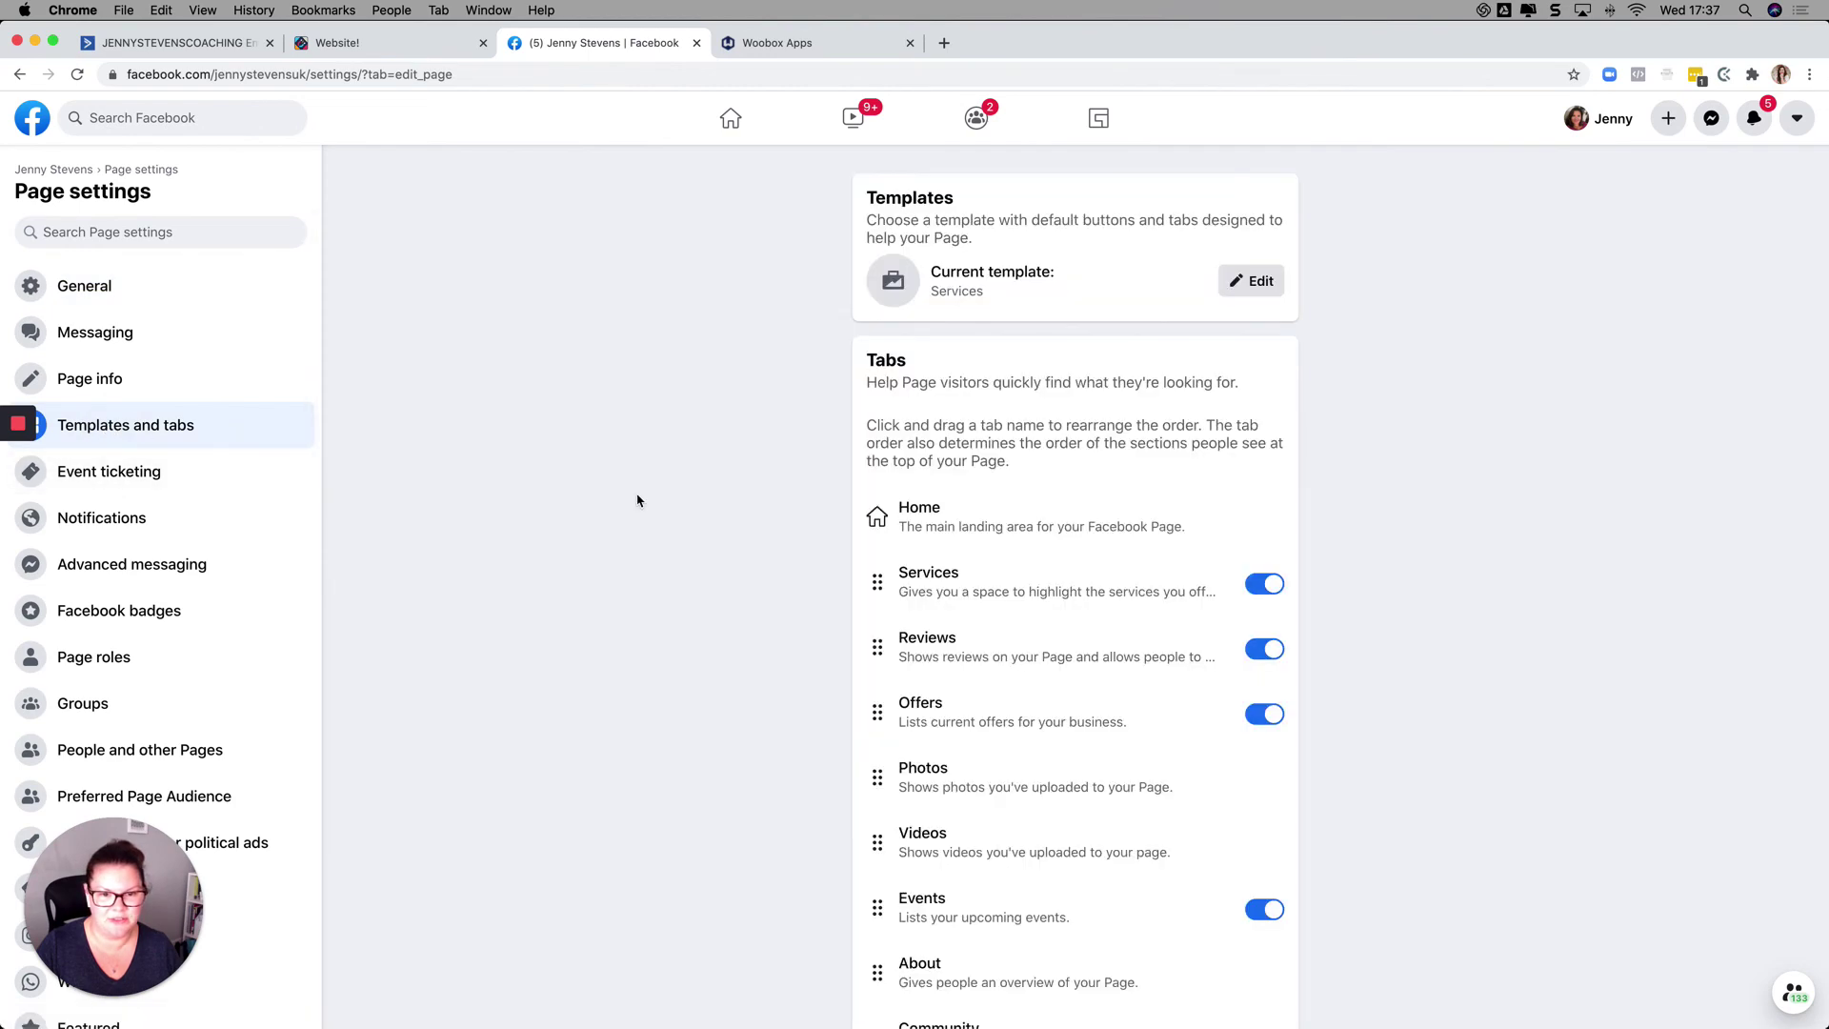
pyautogui.scroll(-8, 637, 500)
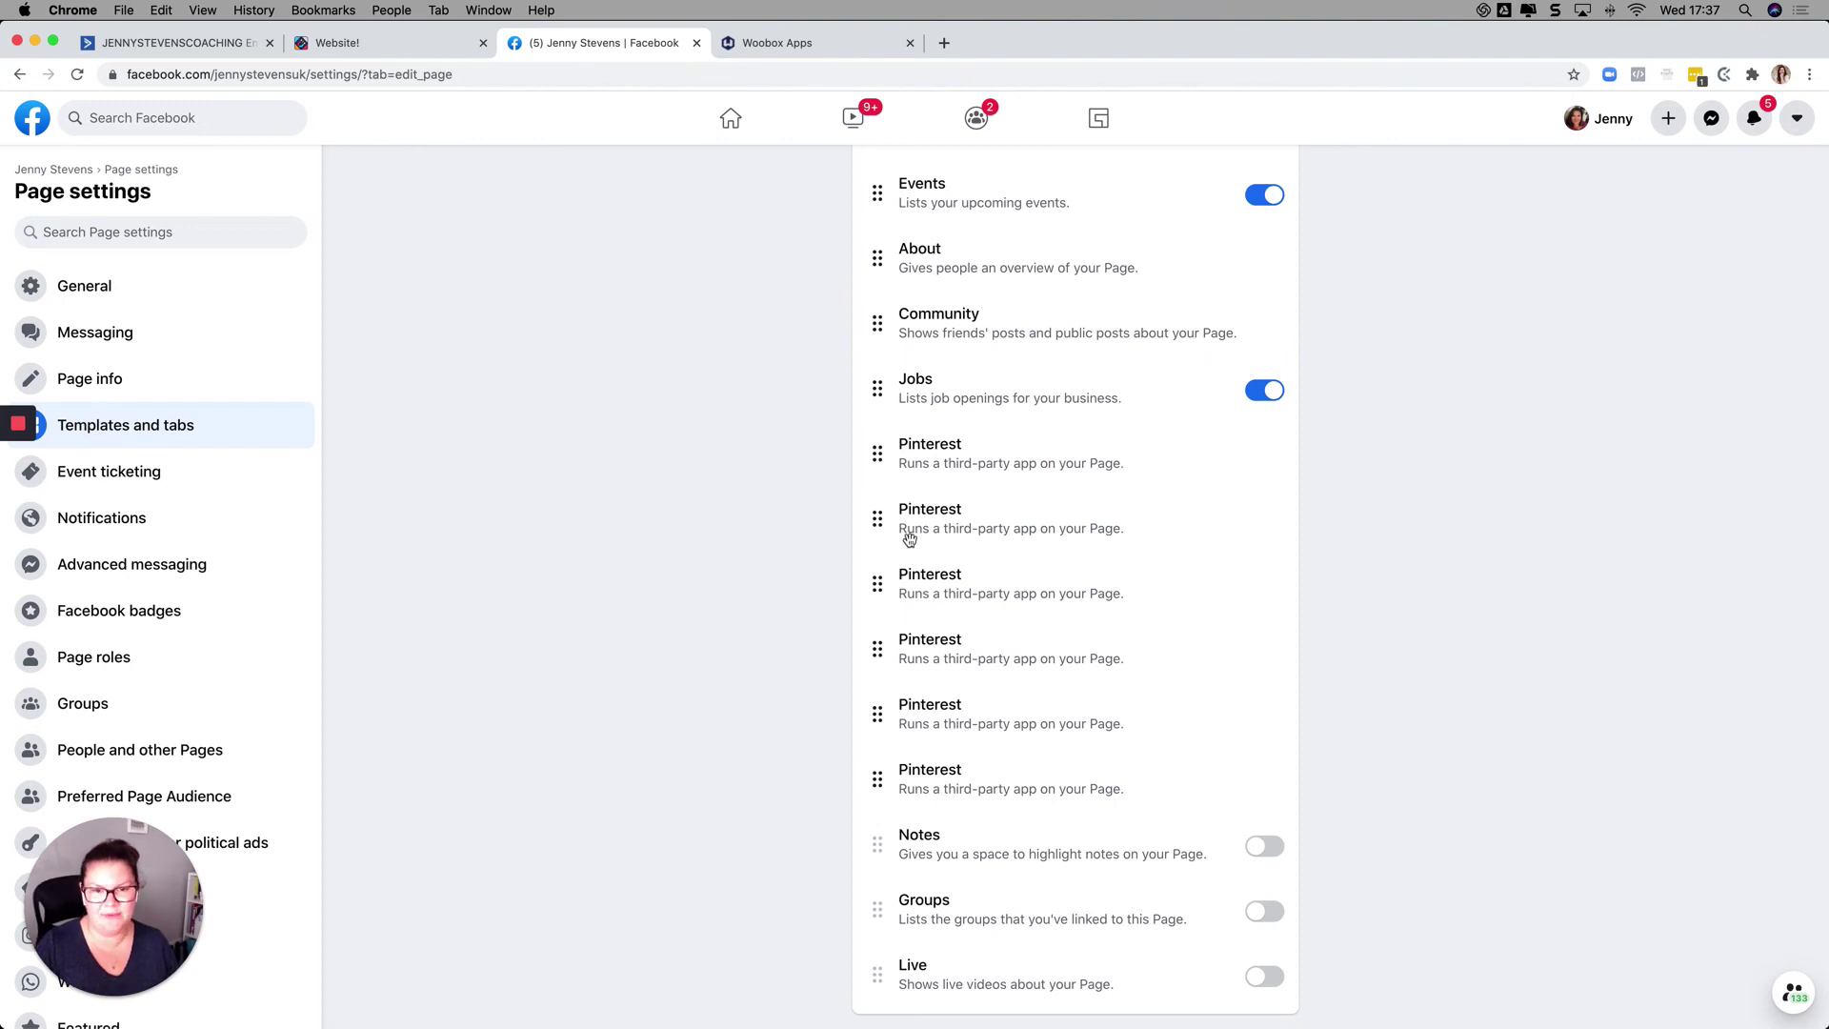
pyautogui.scroll(8, 895, 514)
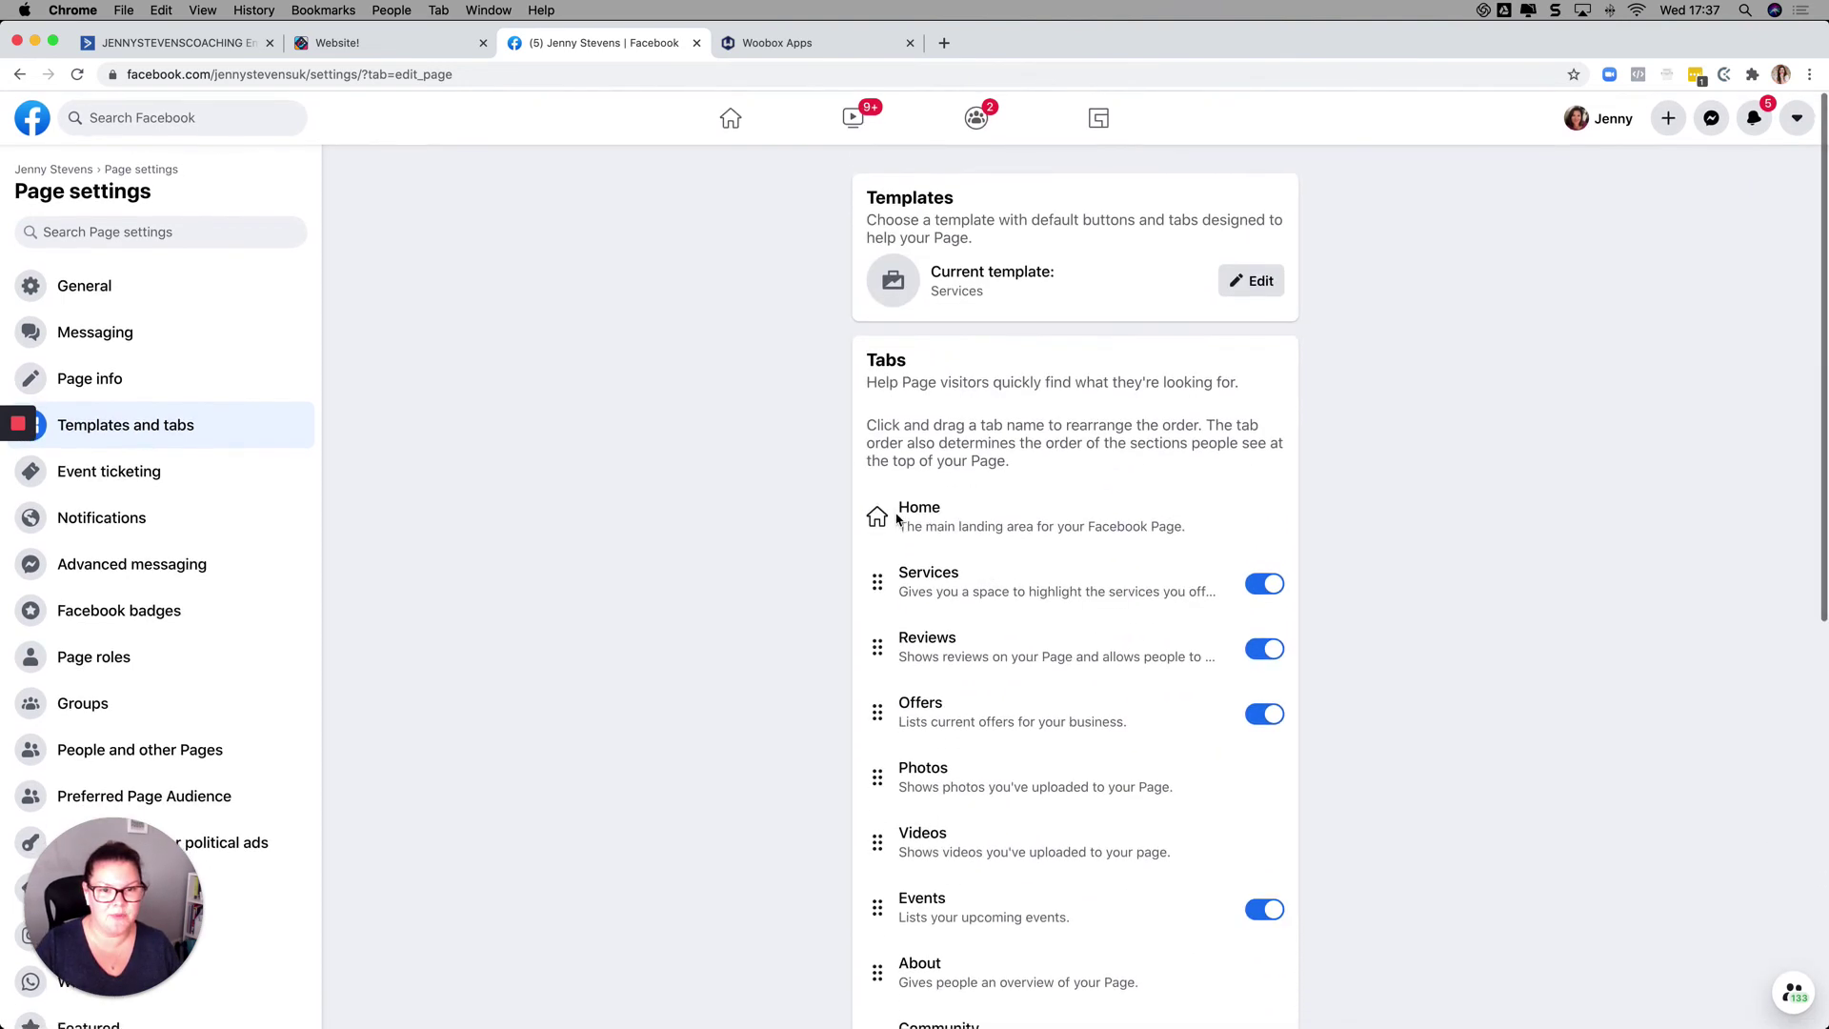
pyautogui.scroll(-2, 897, 519)
pyautogui.scroll(-5, 896, 519)
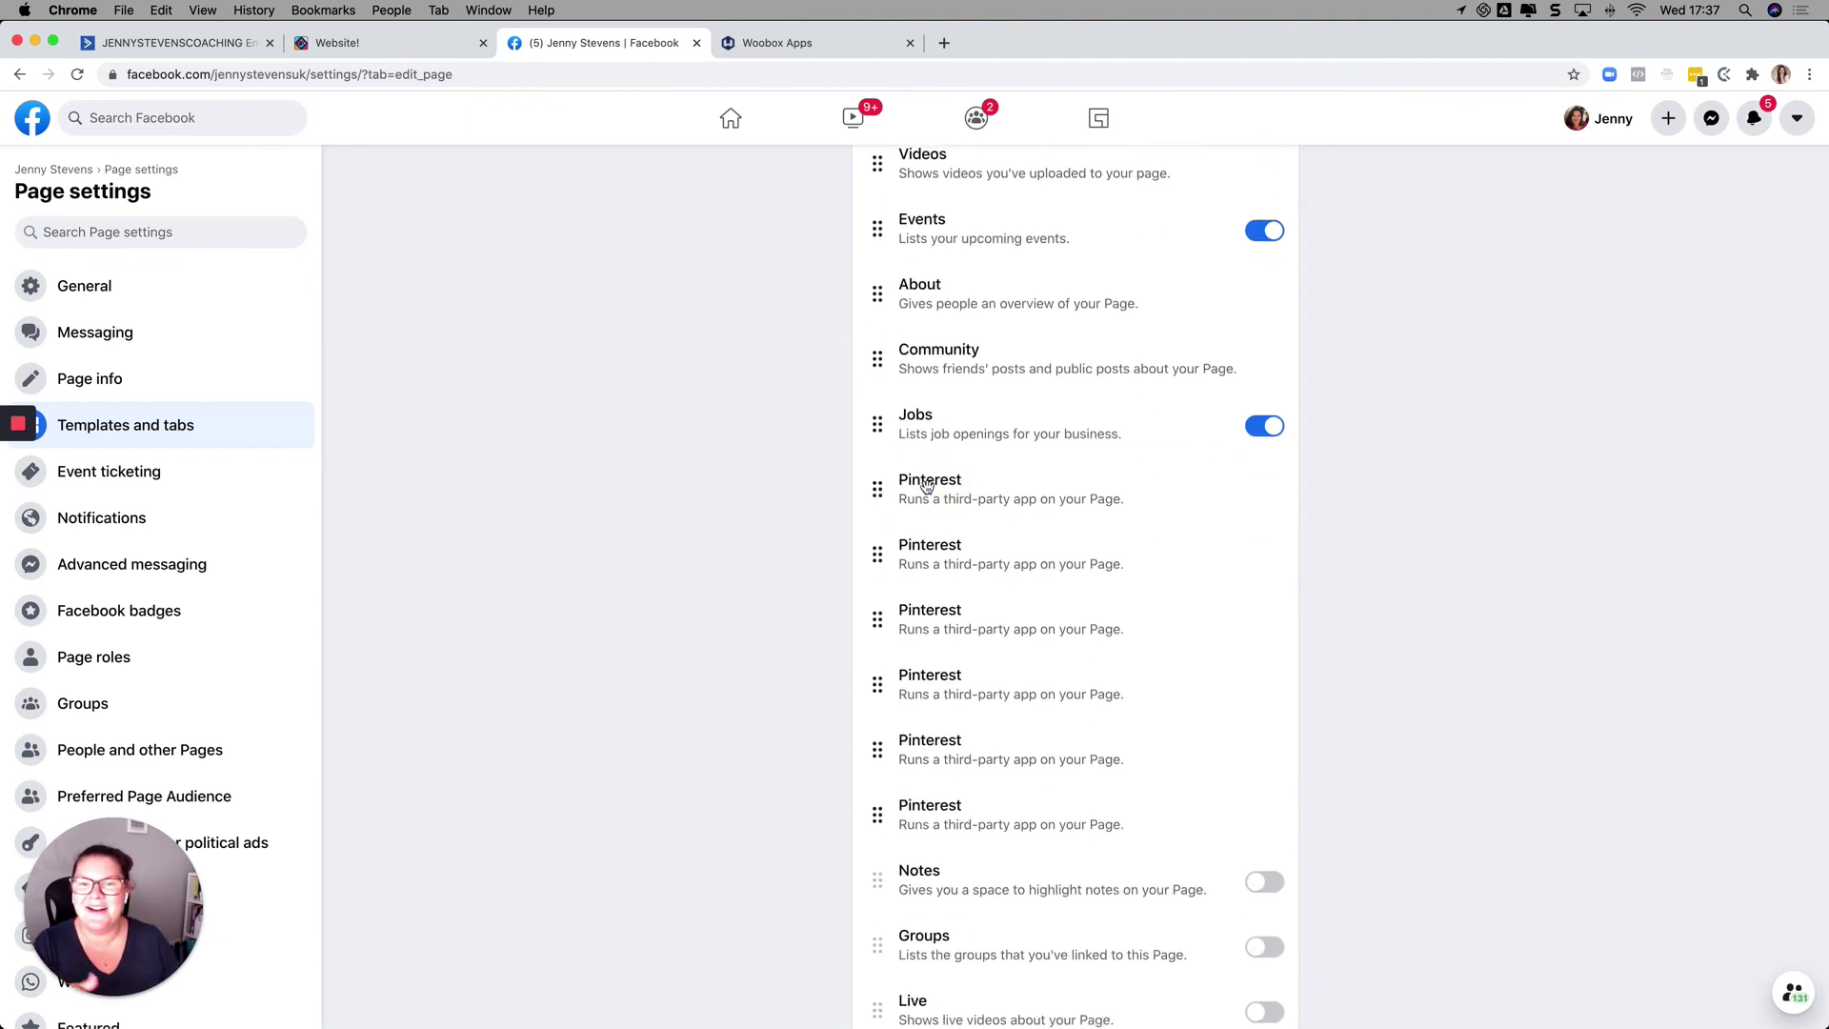
pyautogui.scroll(-1, 927, 485)
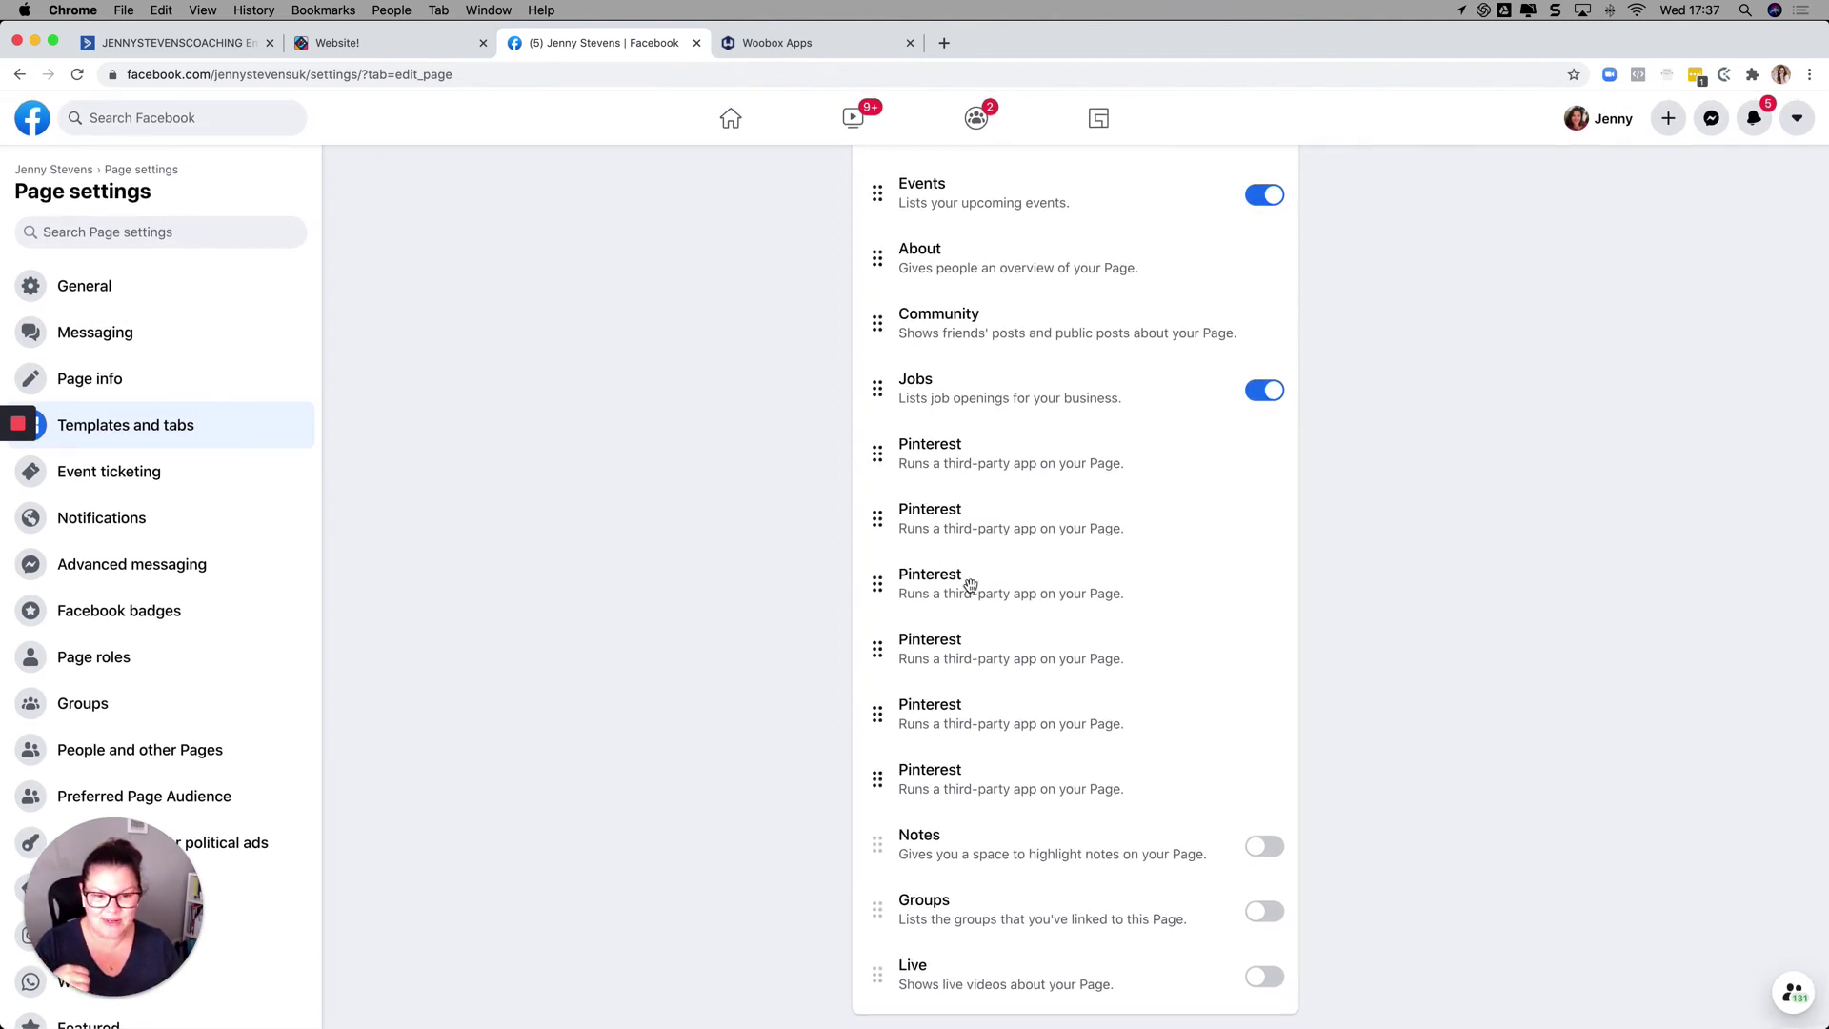
pyautogui.scroll(3, 1066, 784)
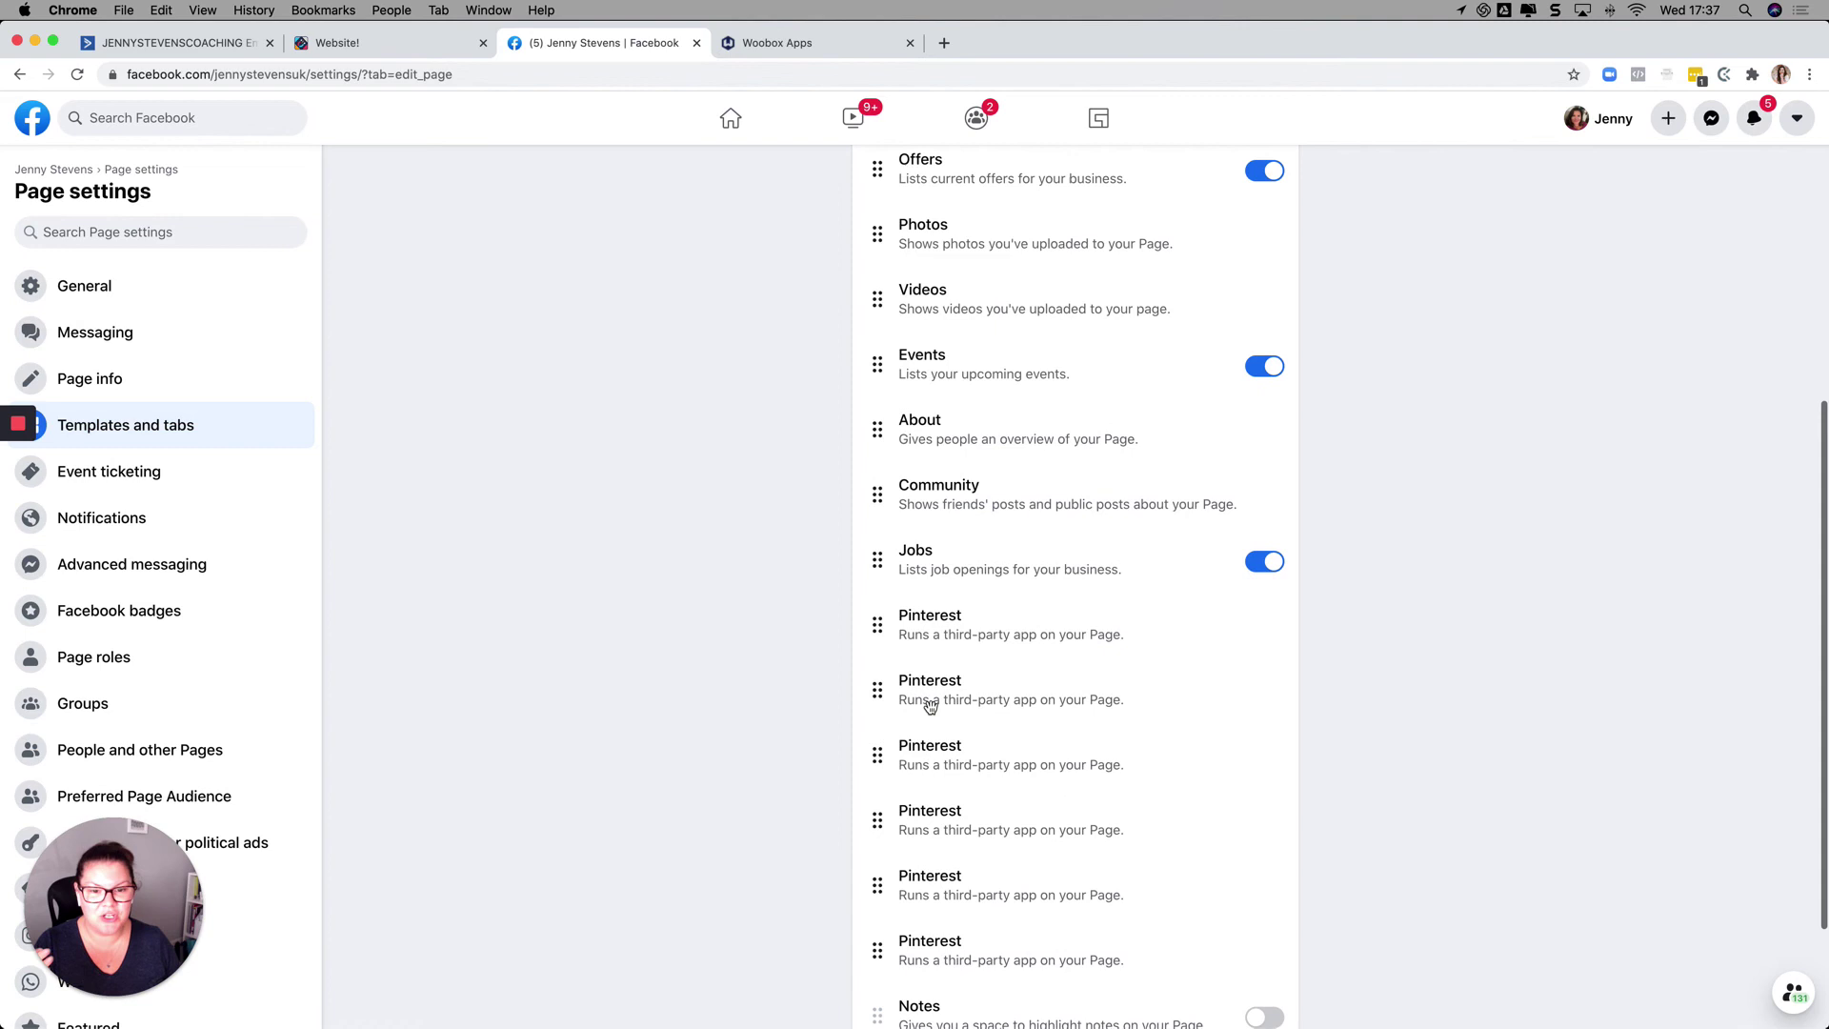
# Drag the first Pinterest tab higher in the tab order and dismiss the Oops! error.
pyautogui.moveTo(882, 620); pyautogui.dragTo(886, 173)
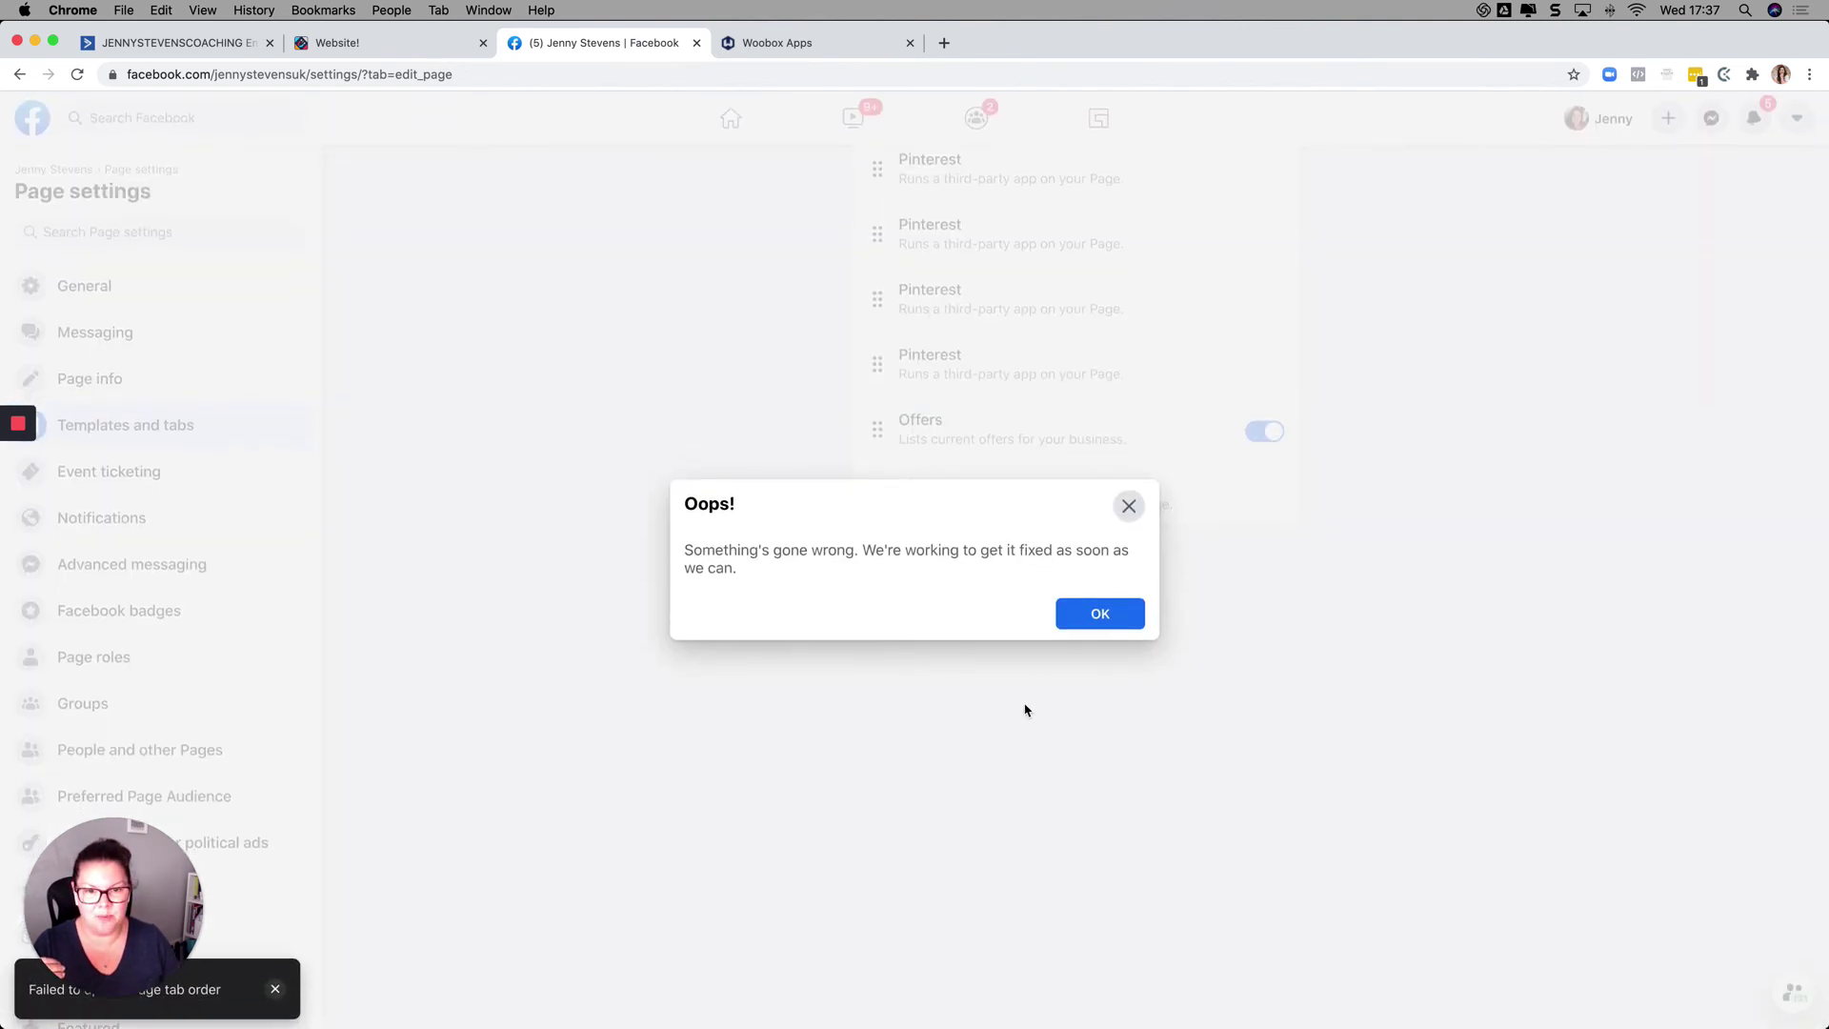
pyautogui.click(1099, 611)
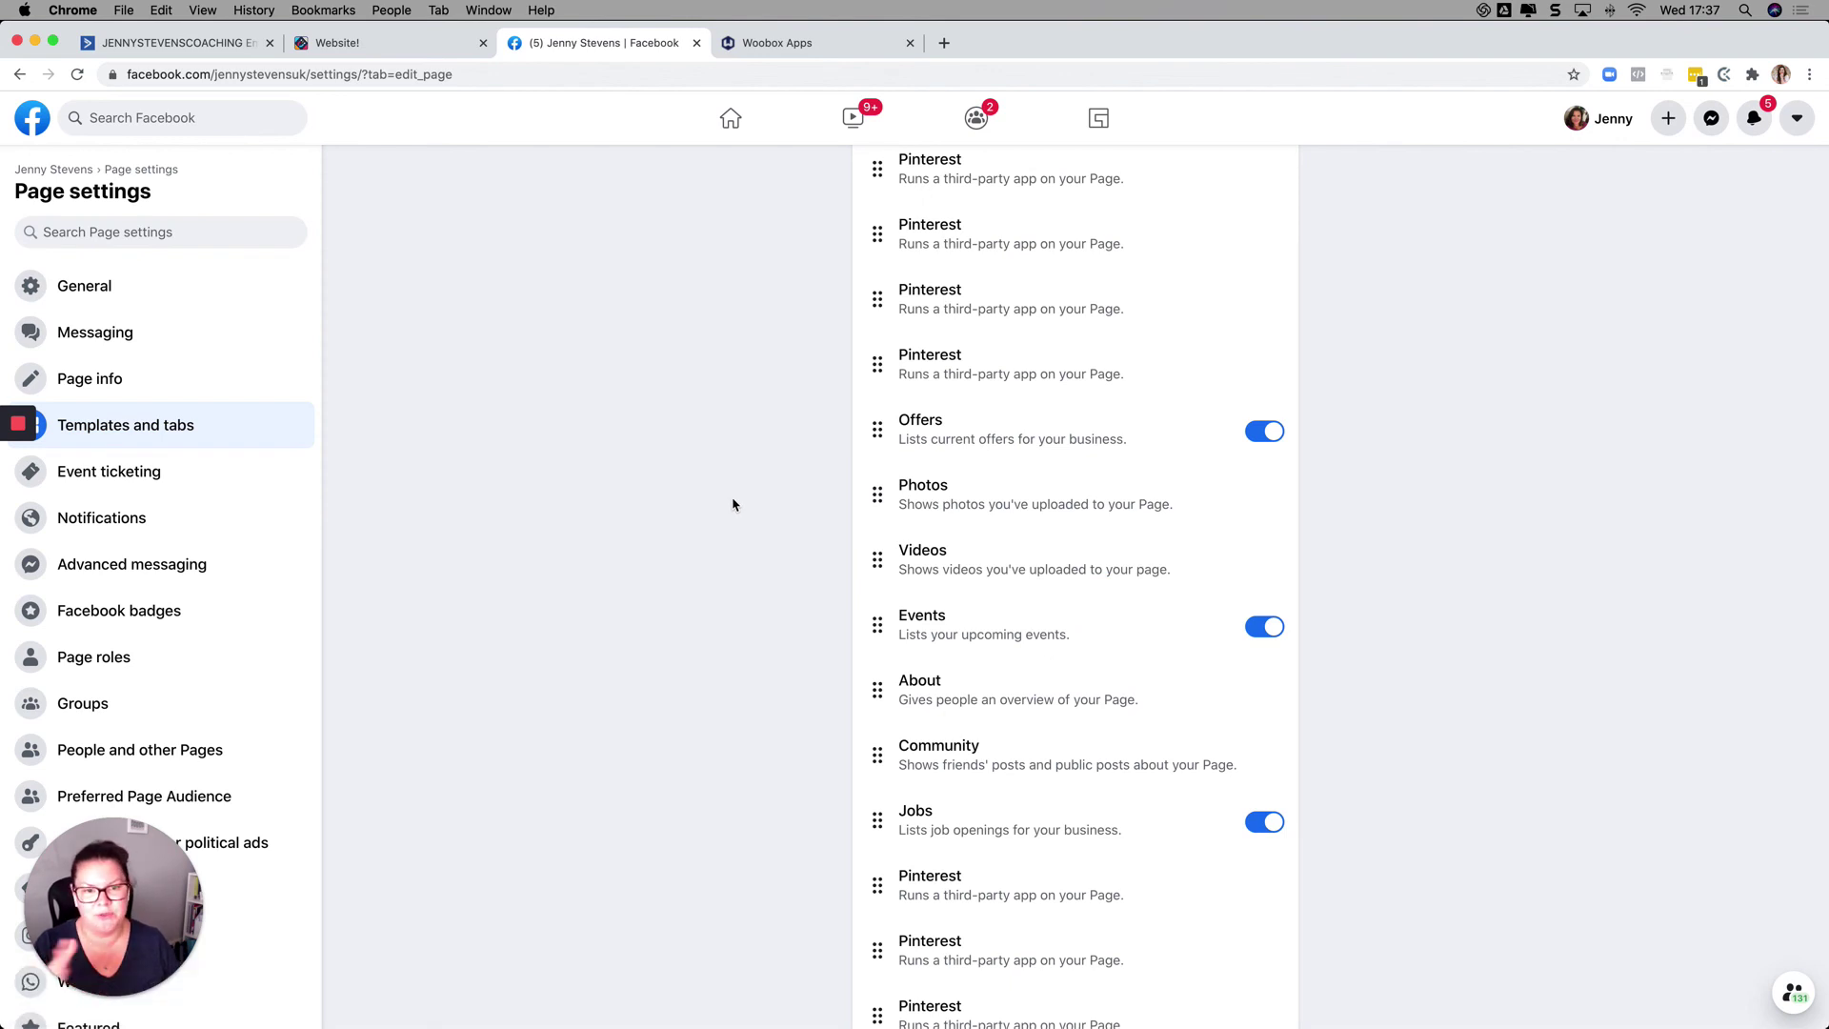
pyautogui.scroll(6, 752, 533)
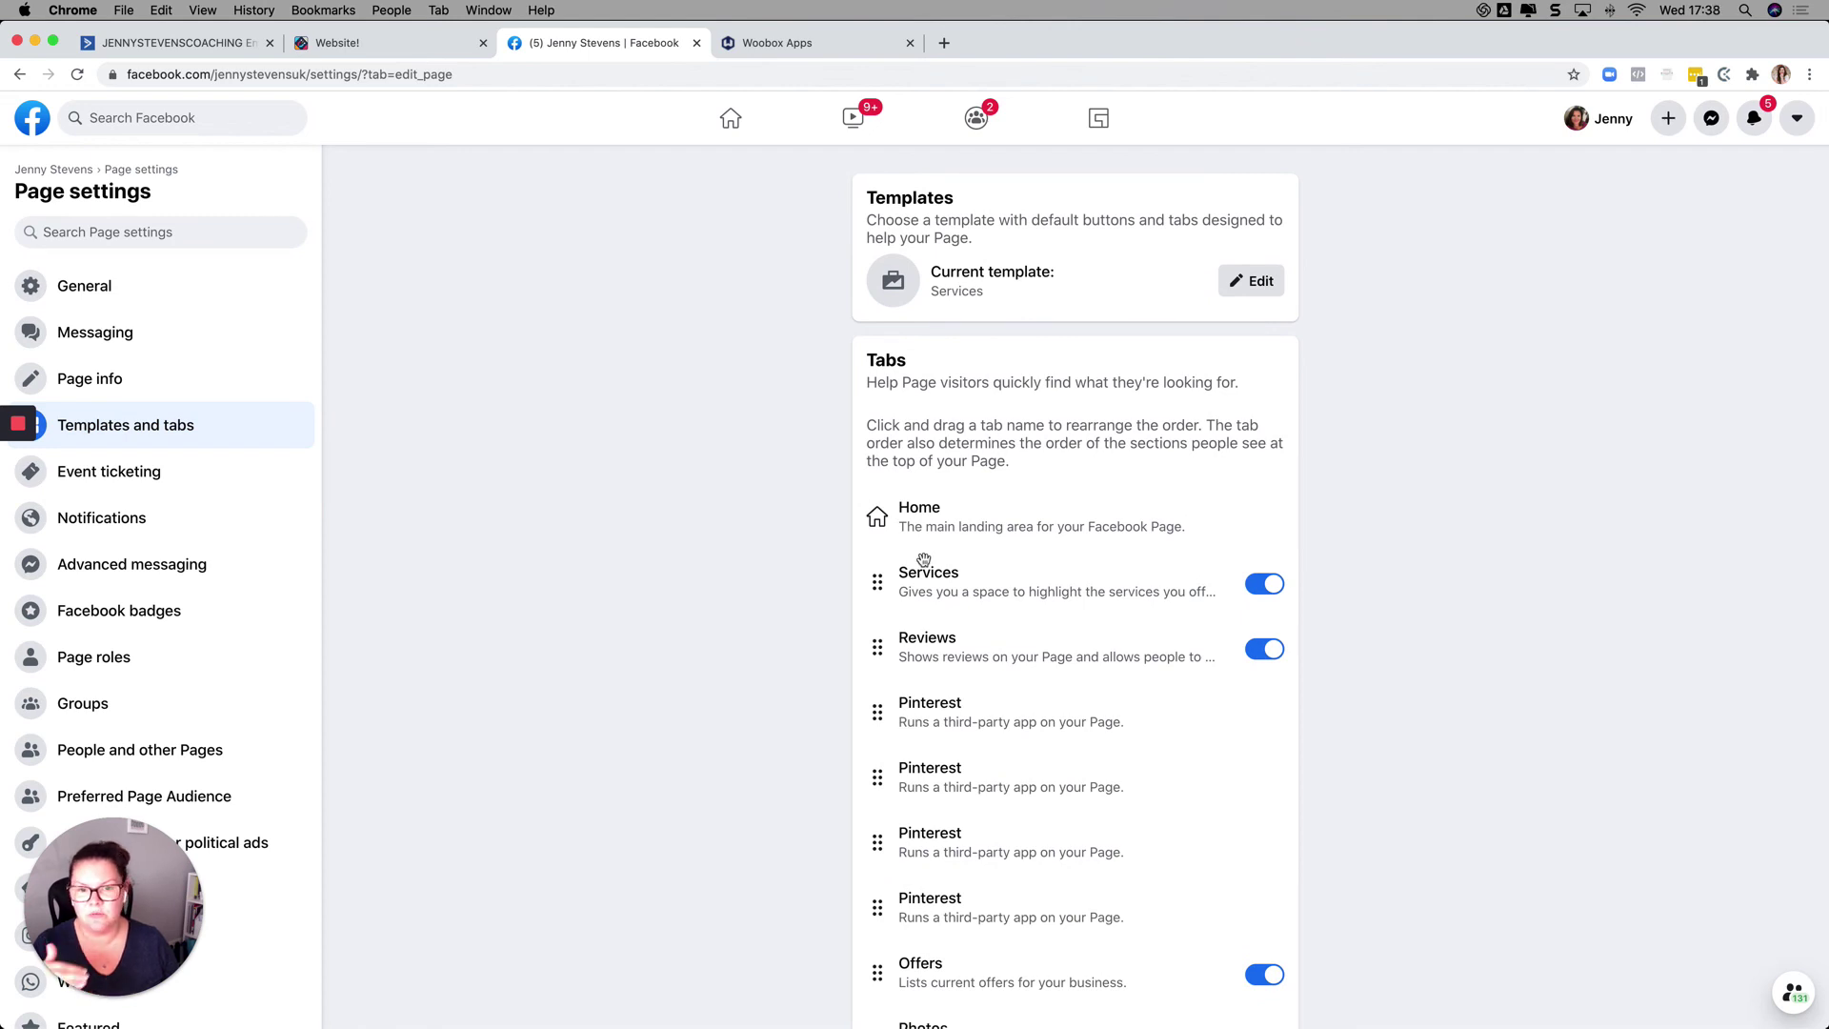
pyautogui.scroll(-2, 939, 661)
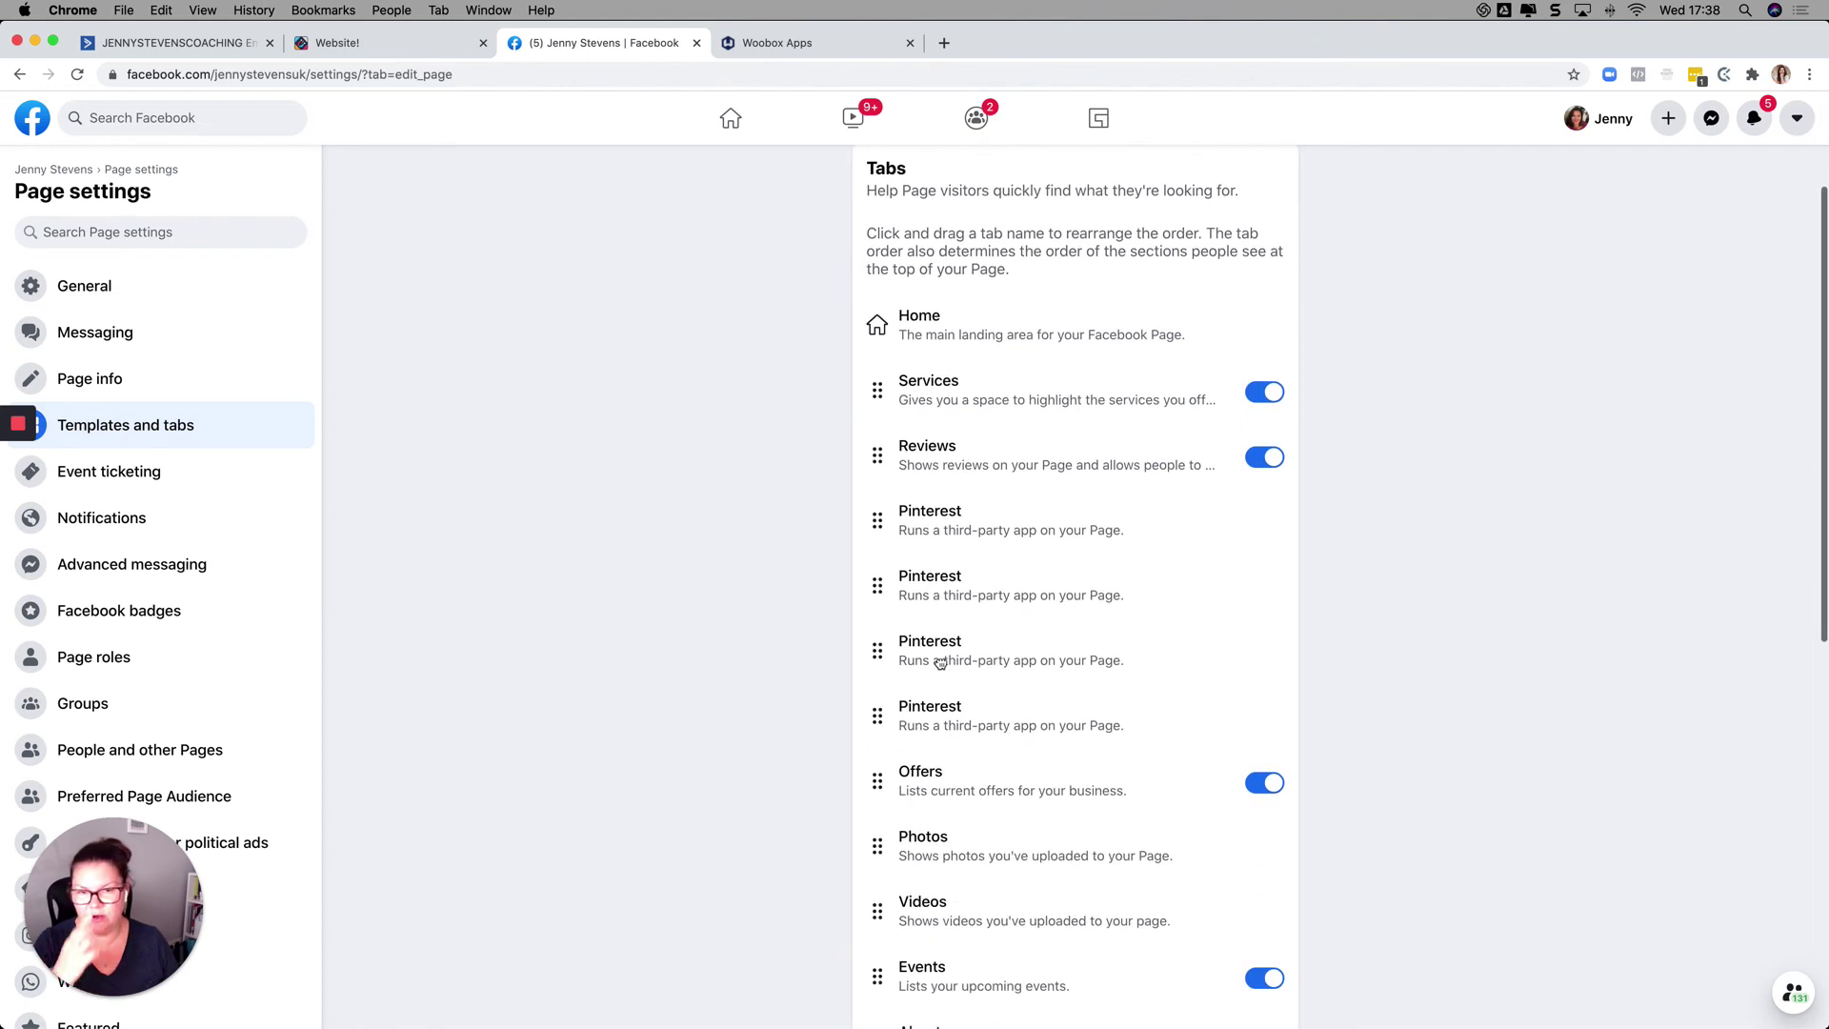
# Review the Instagram tab's Tab Settings and Admin-Only Mode options in Woobox.
pyautogui.click(784, 45)
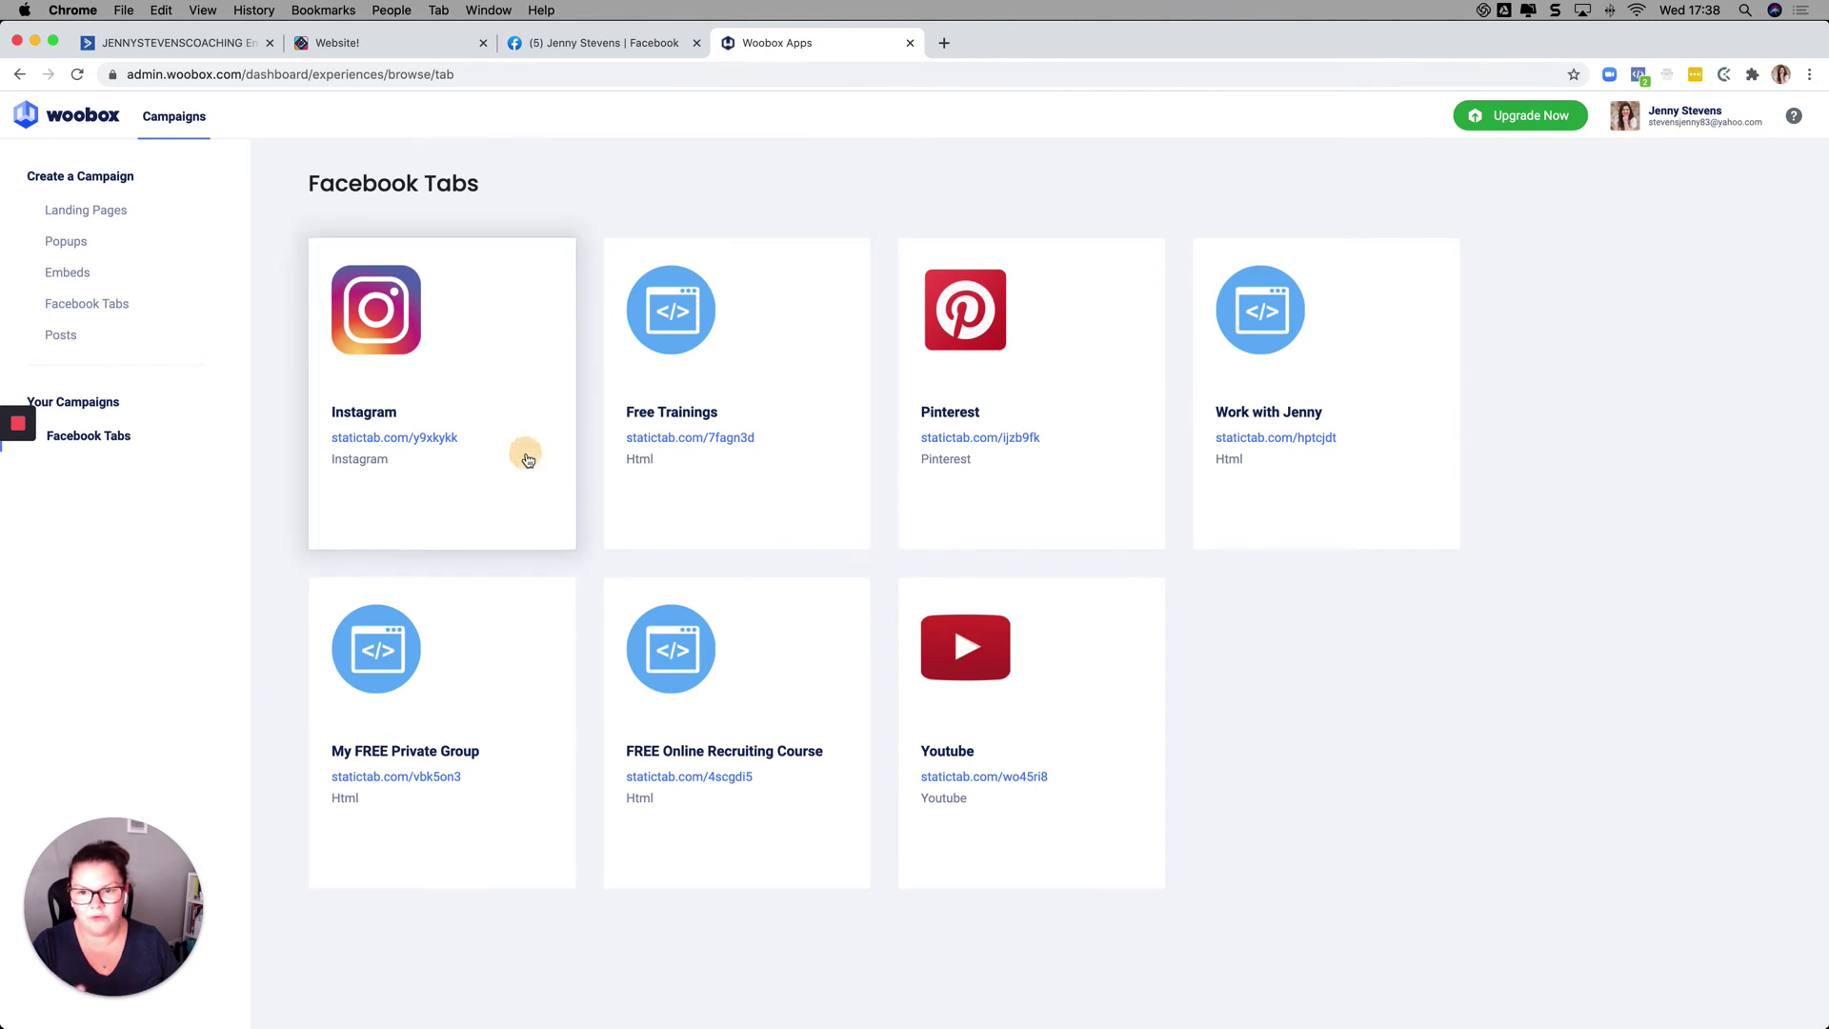
pyautogui.click(526, 455)
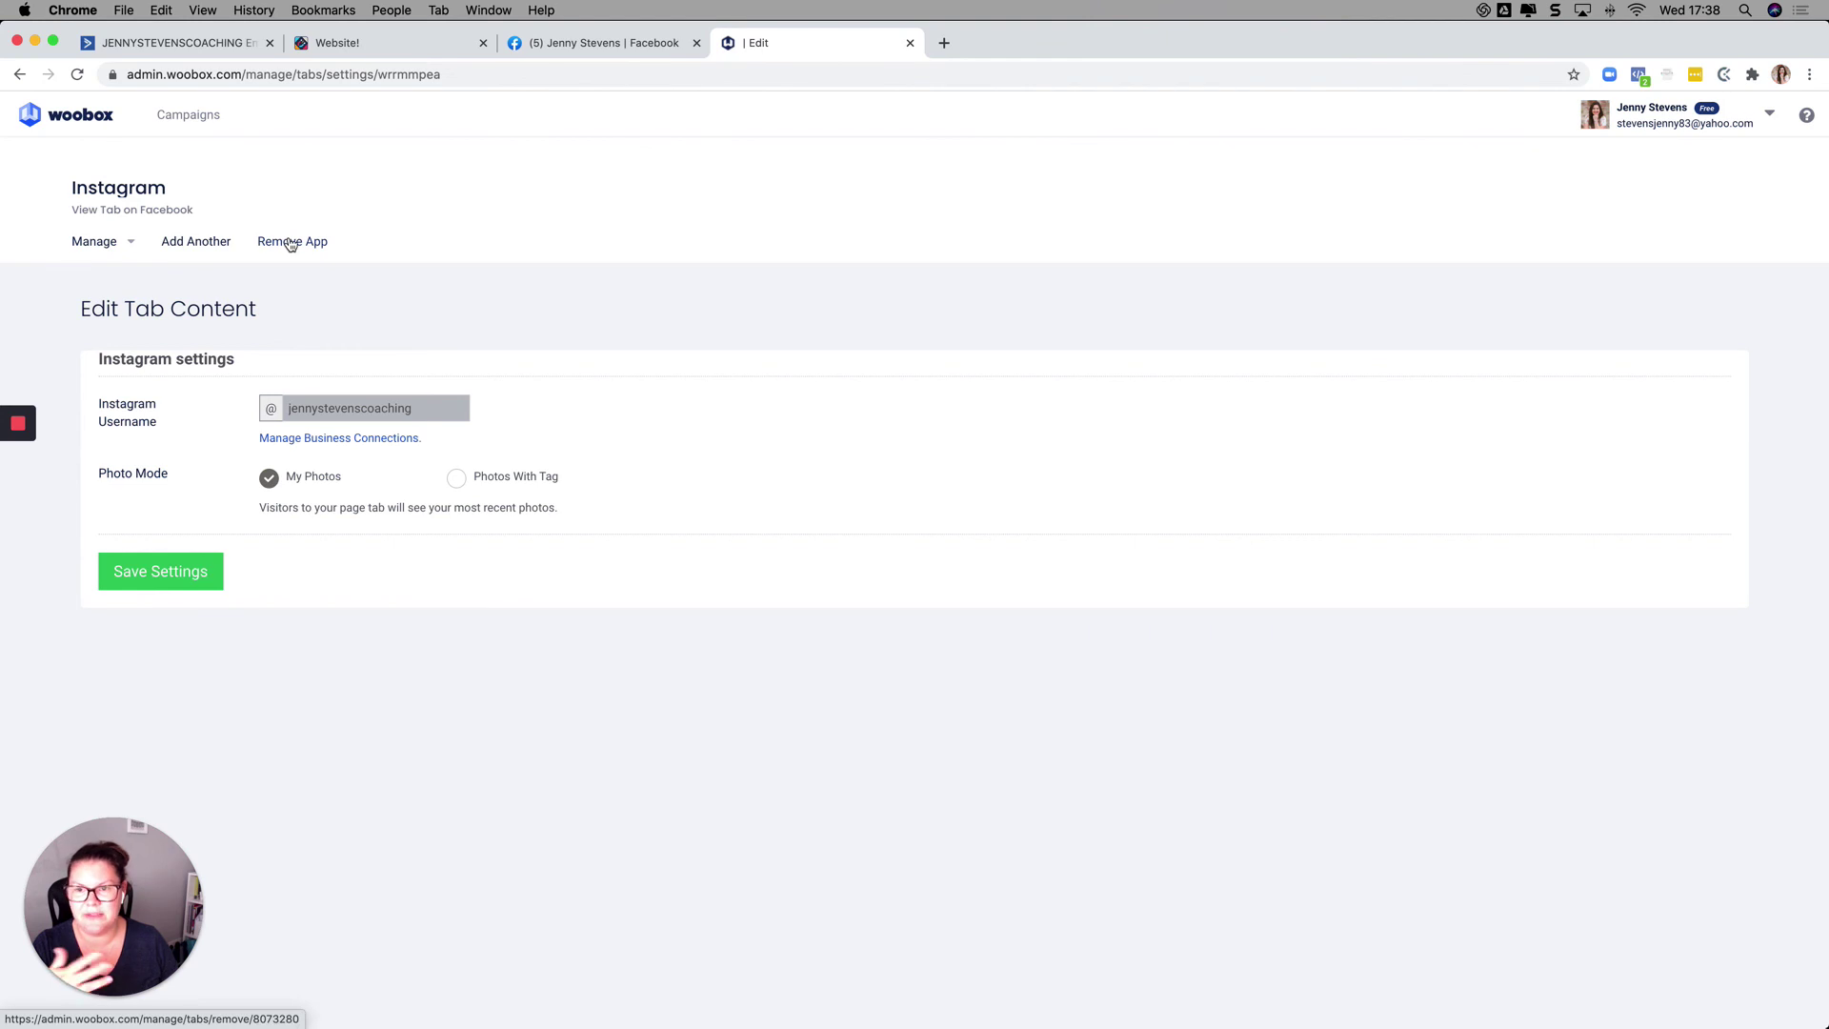
pyautogui.click(94, 242)
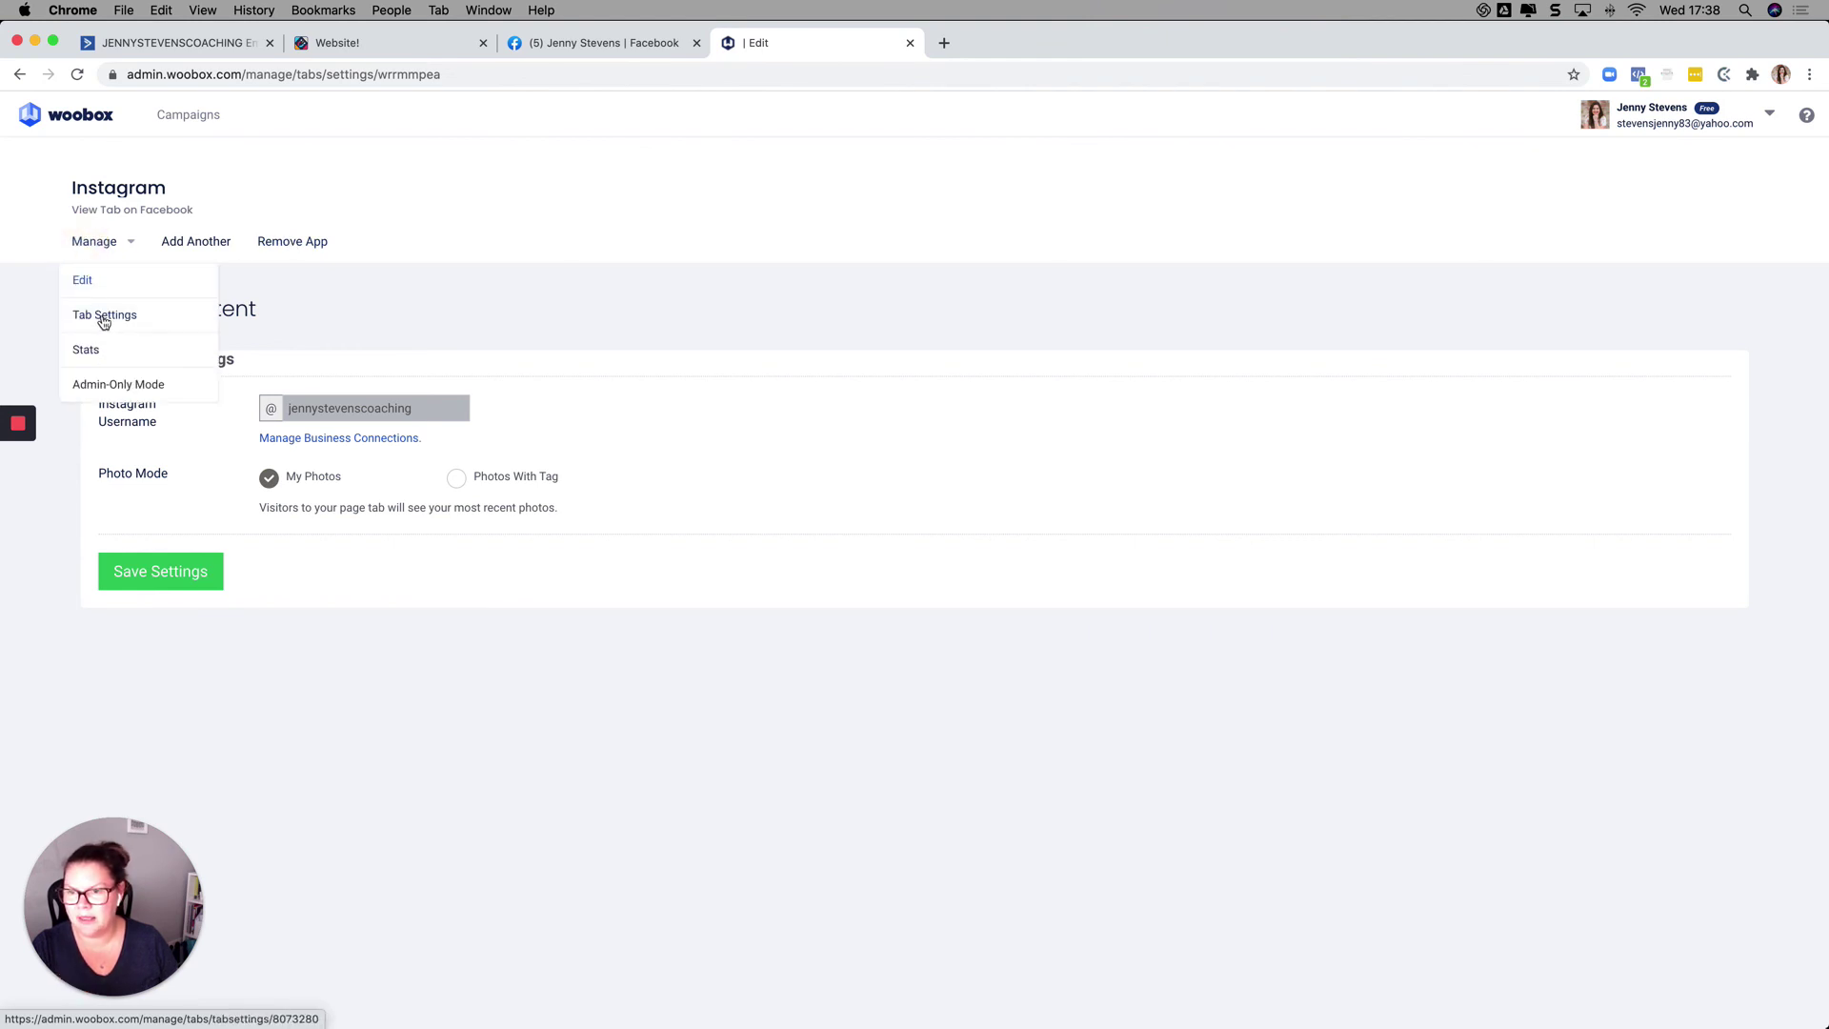
pyautogui.click(104, 319)
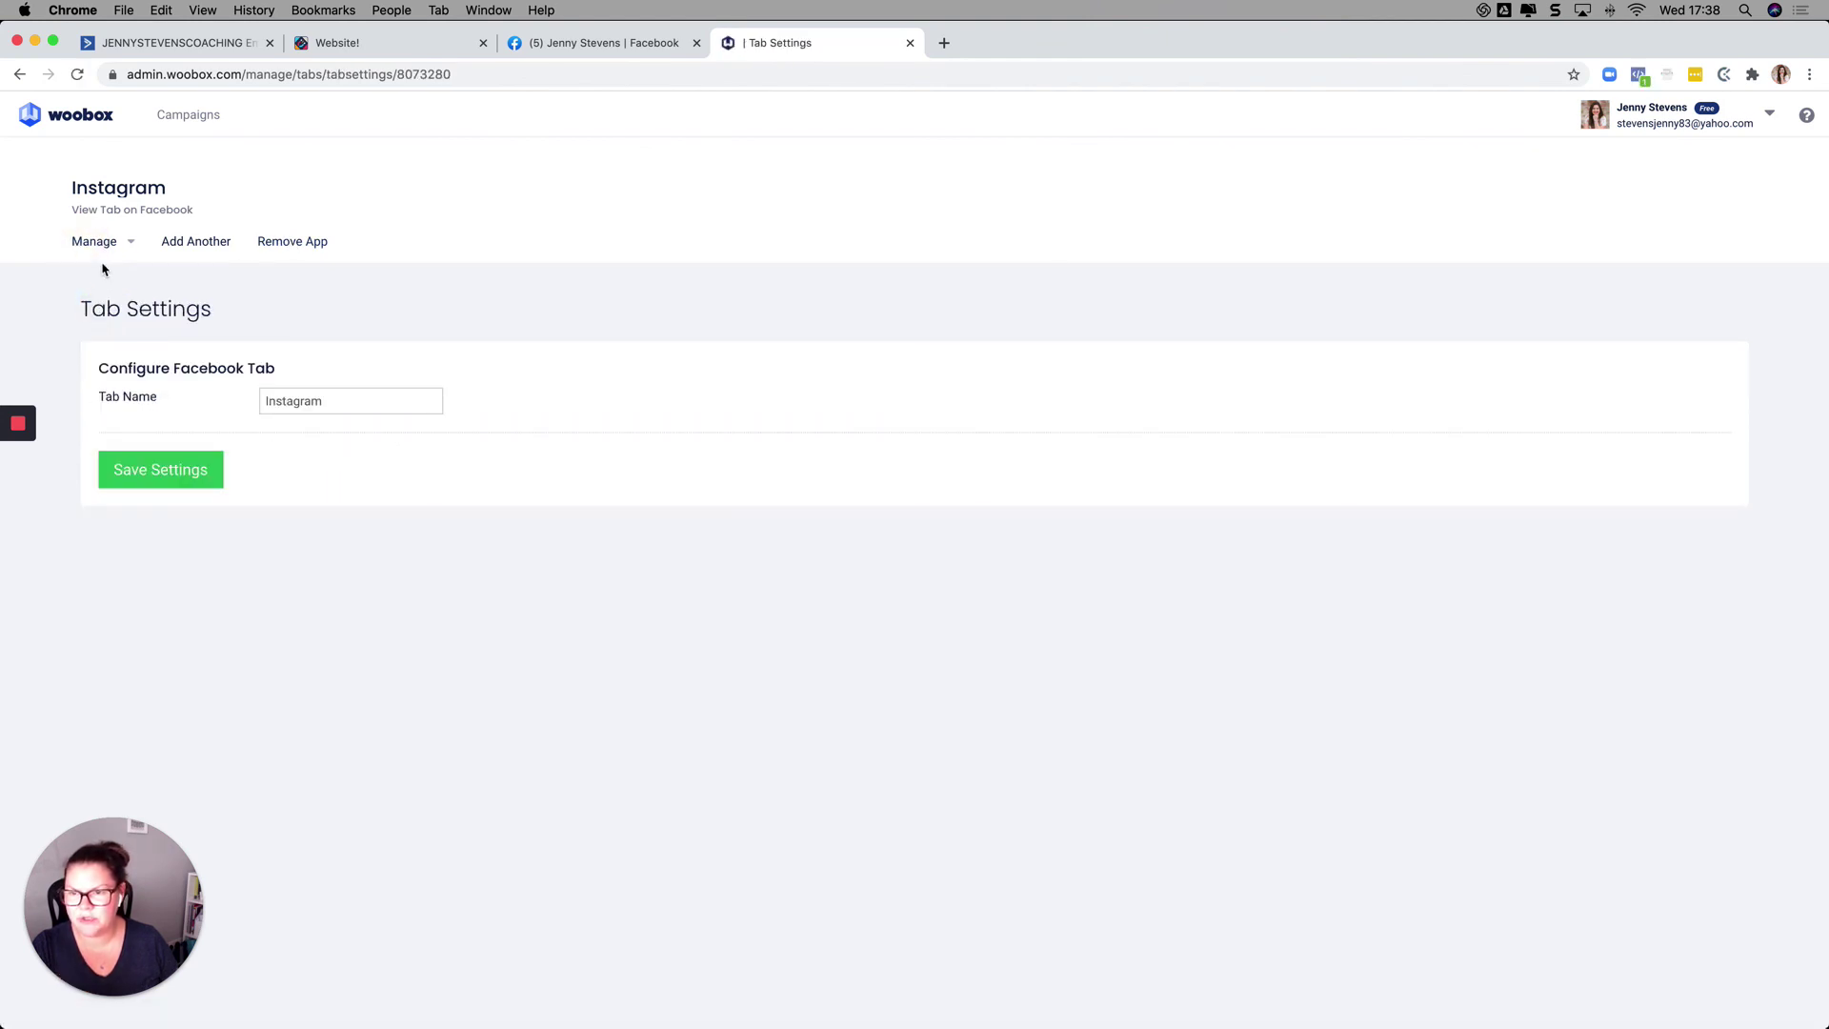
pyautogui.click(98, 241)
pyautogui.click(112, 380)
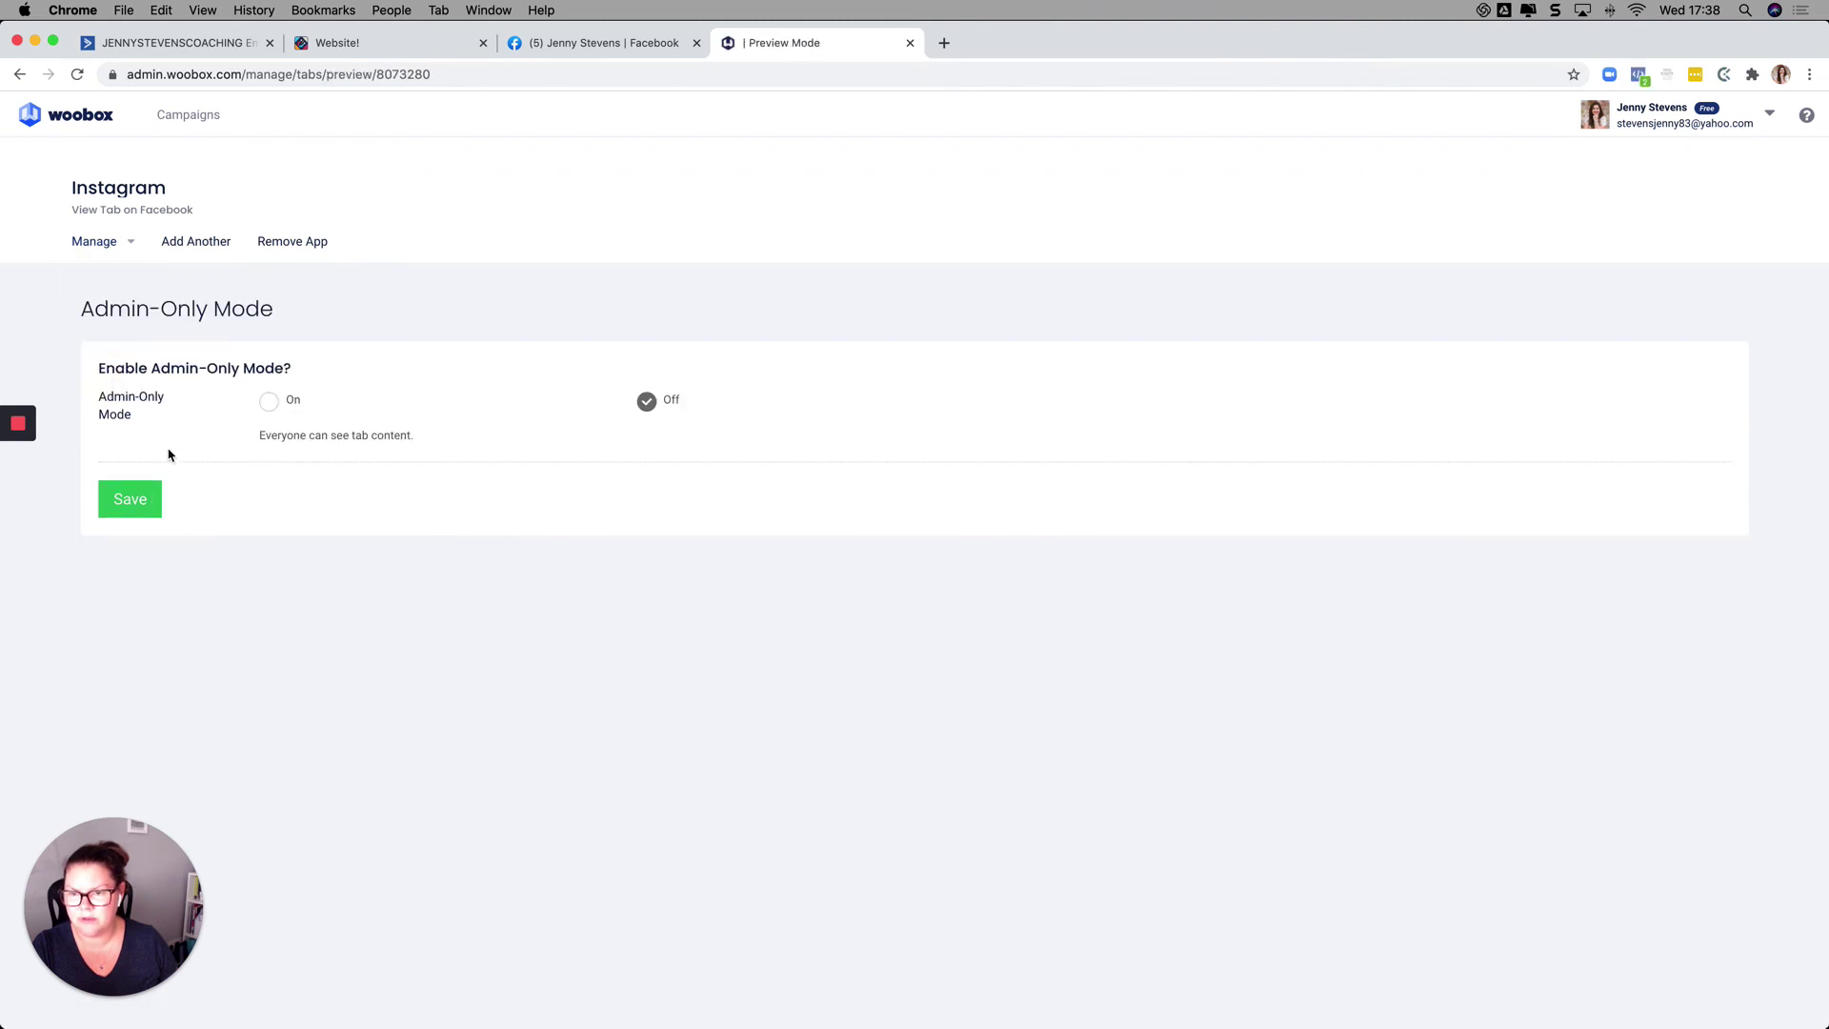
# Try adding another tab campaign, dismiss the maximum-tabs notice, and return to Facebook Tabs.
pyautogui.click(188, 241)
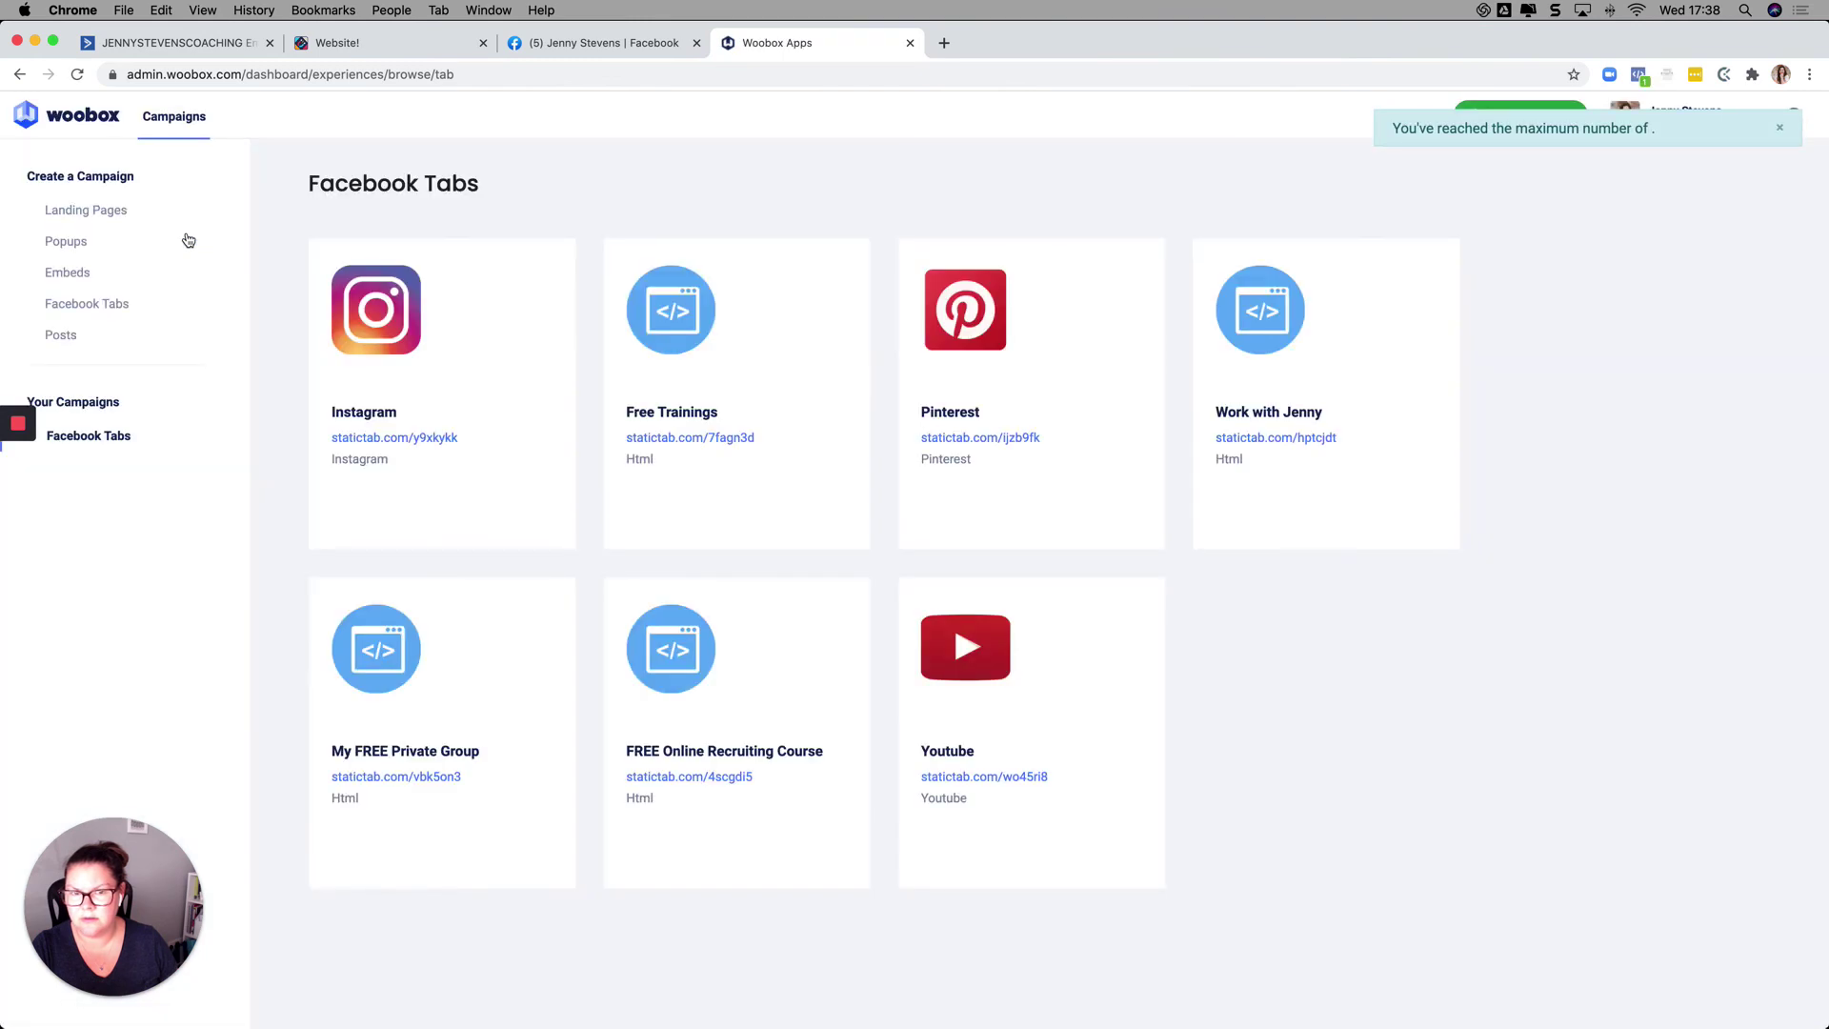
pyautogui.click(1331, 632)
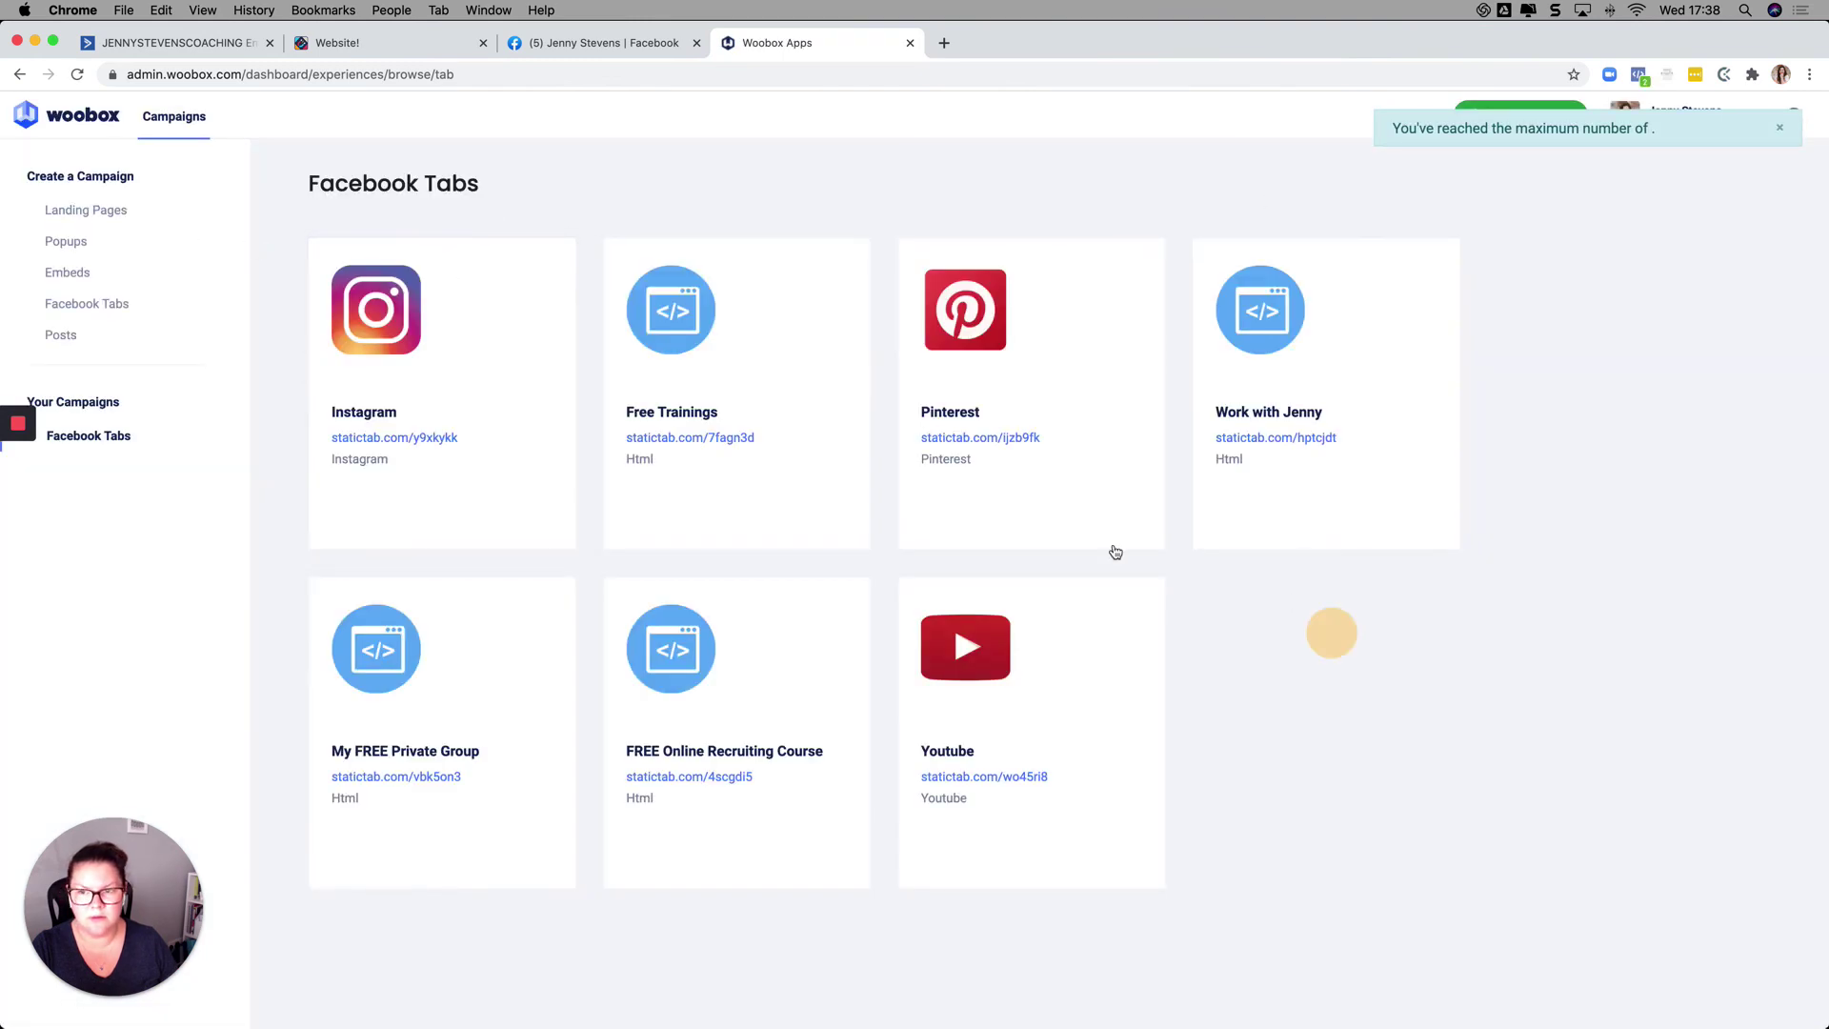
pyautogui.click(104, 434)
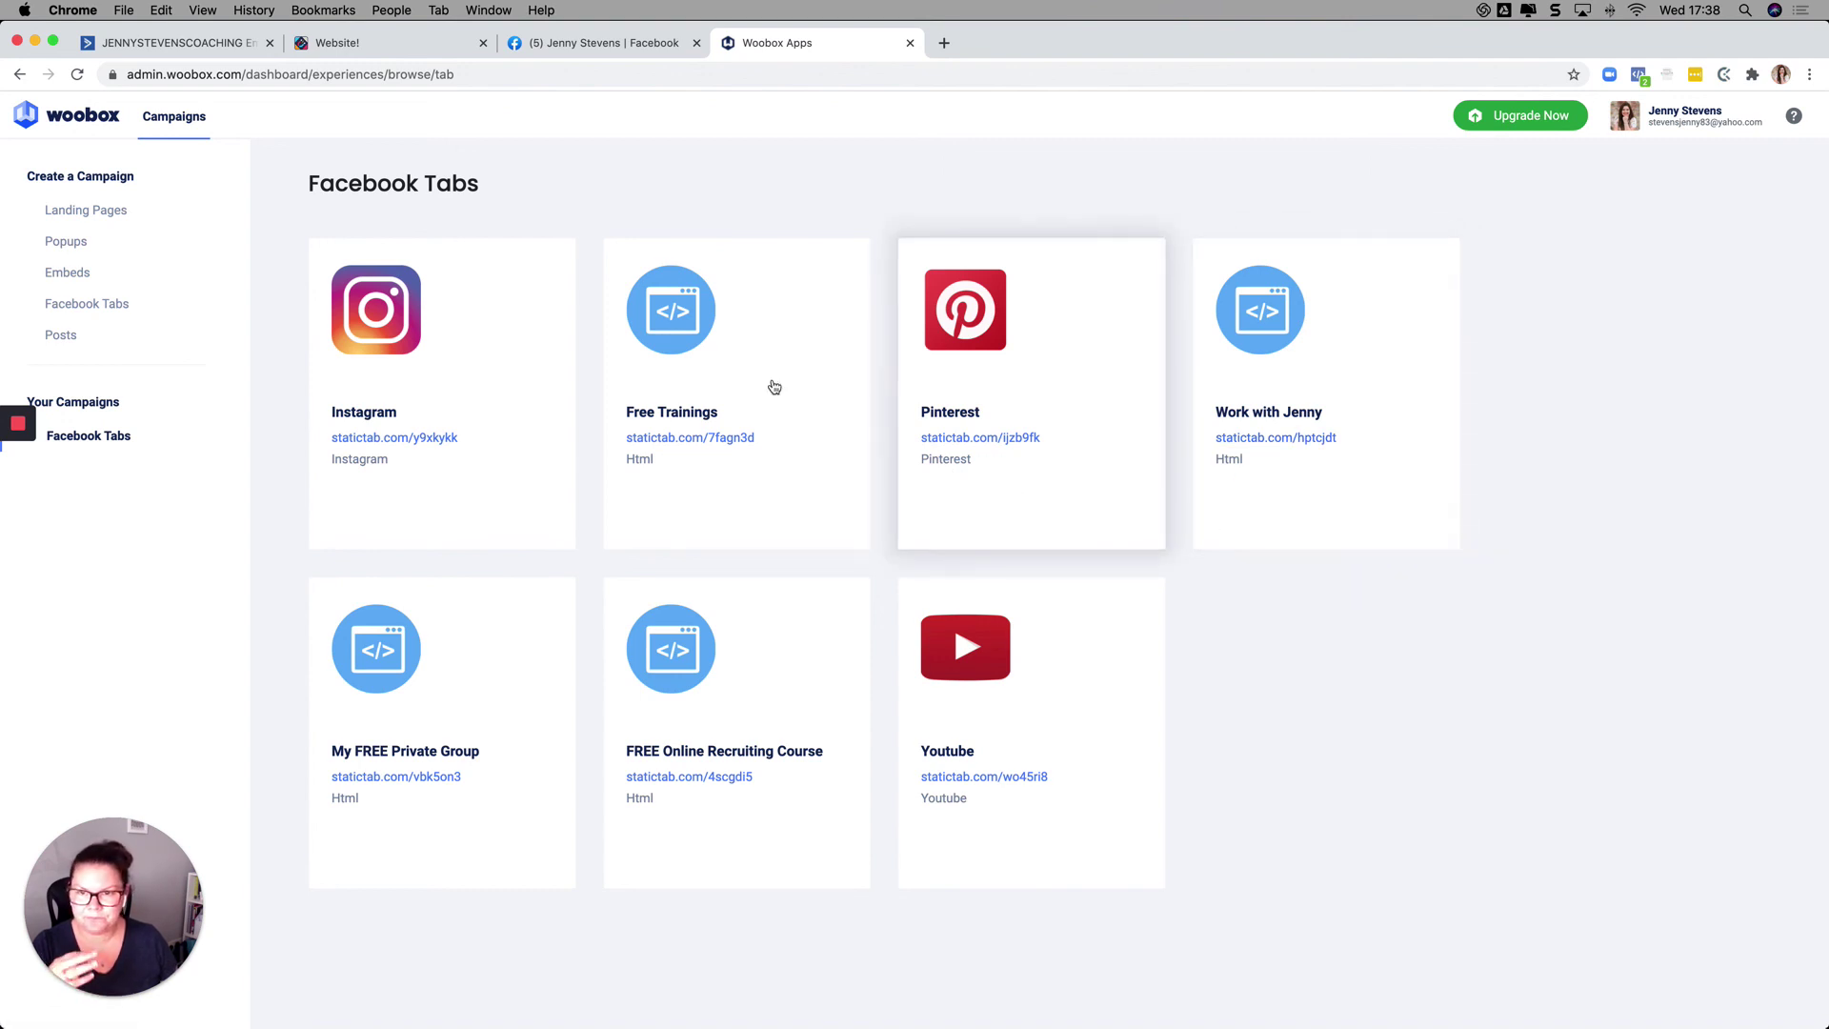
# Reload the Facebook Page settings and try moving the Videos tab further down.
pyautogui.click(619, 45)
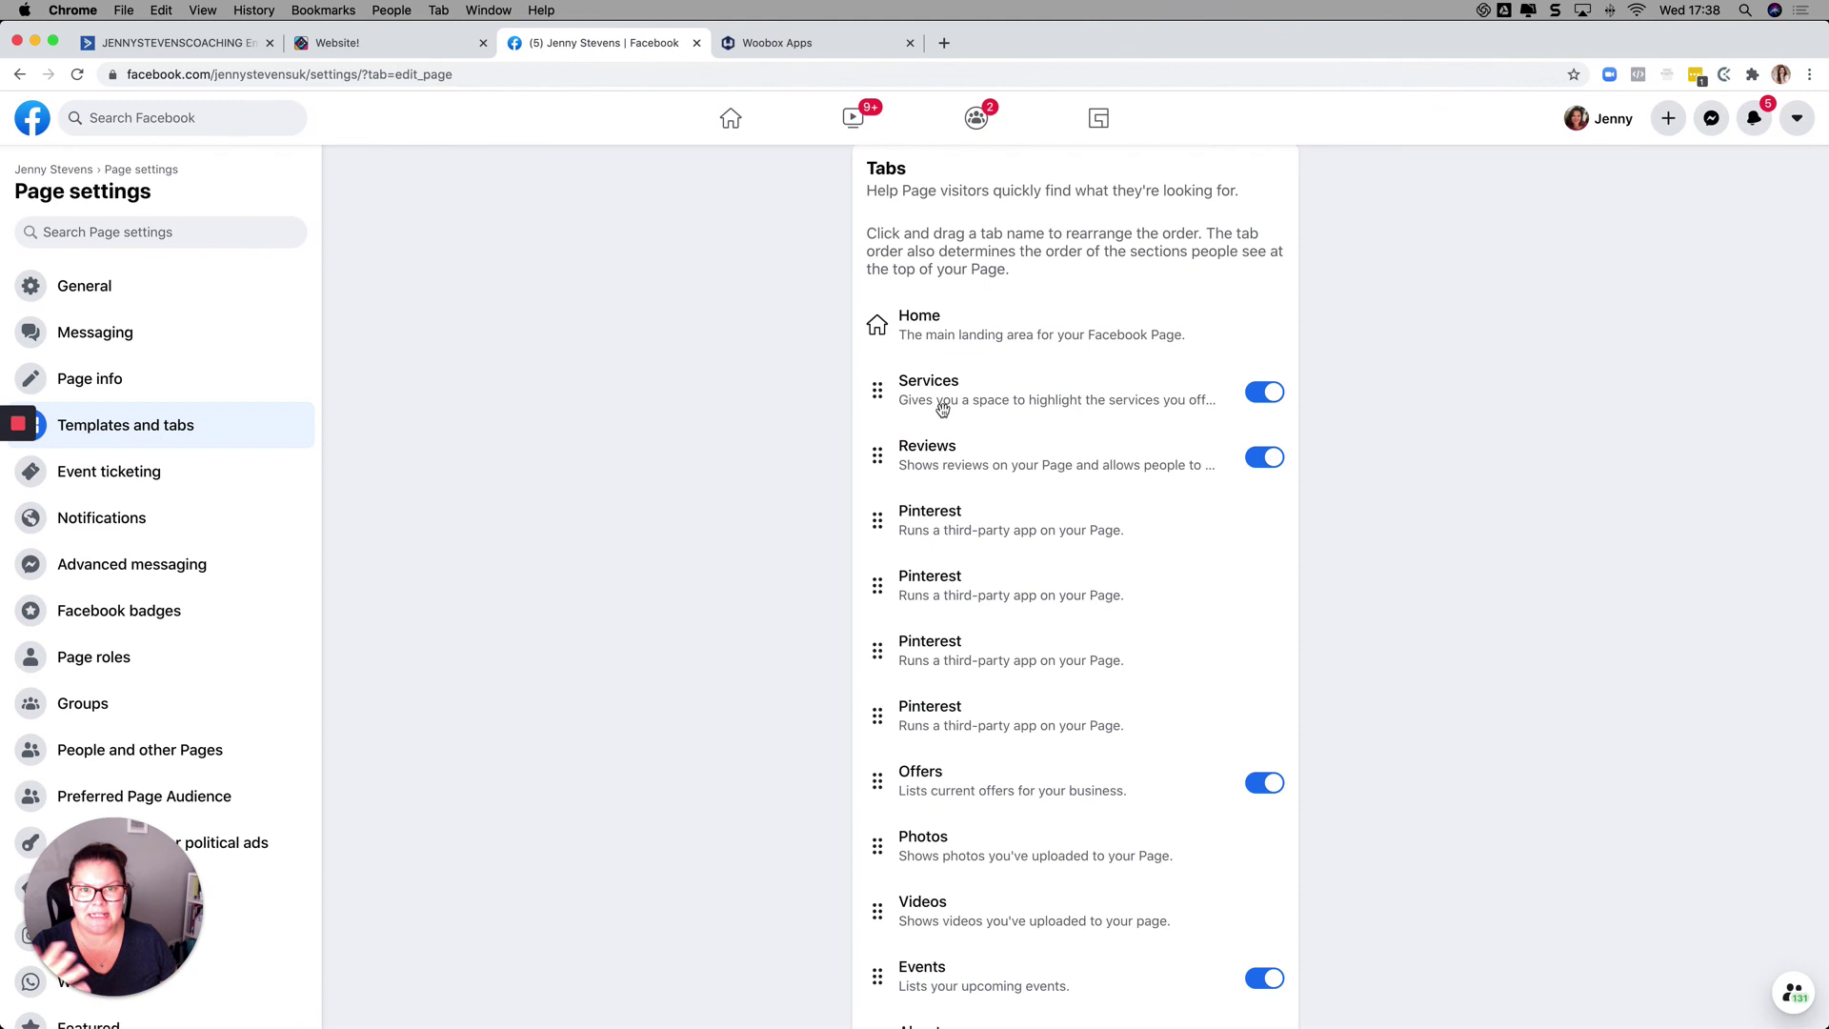
pyautogui.click(76, 75)
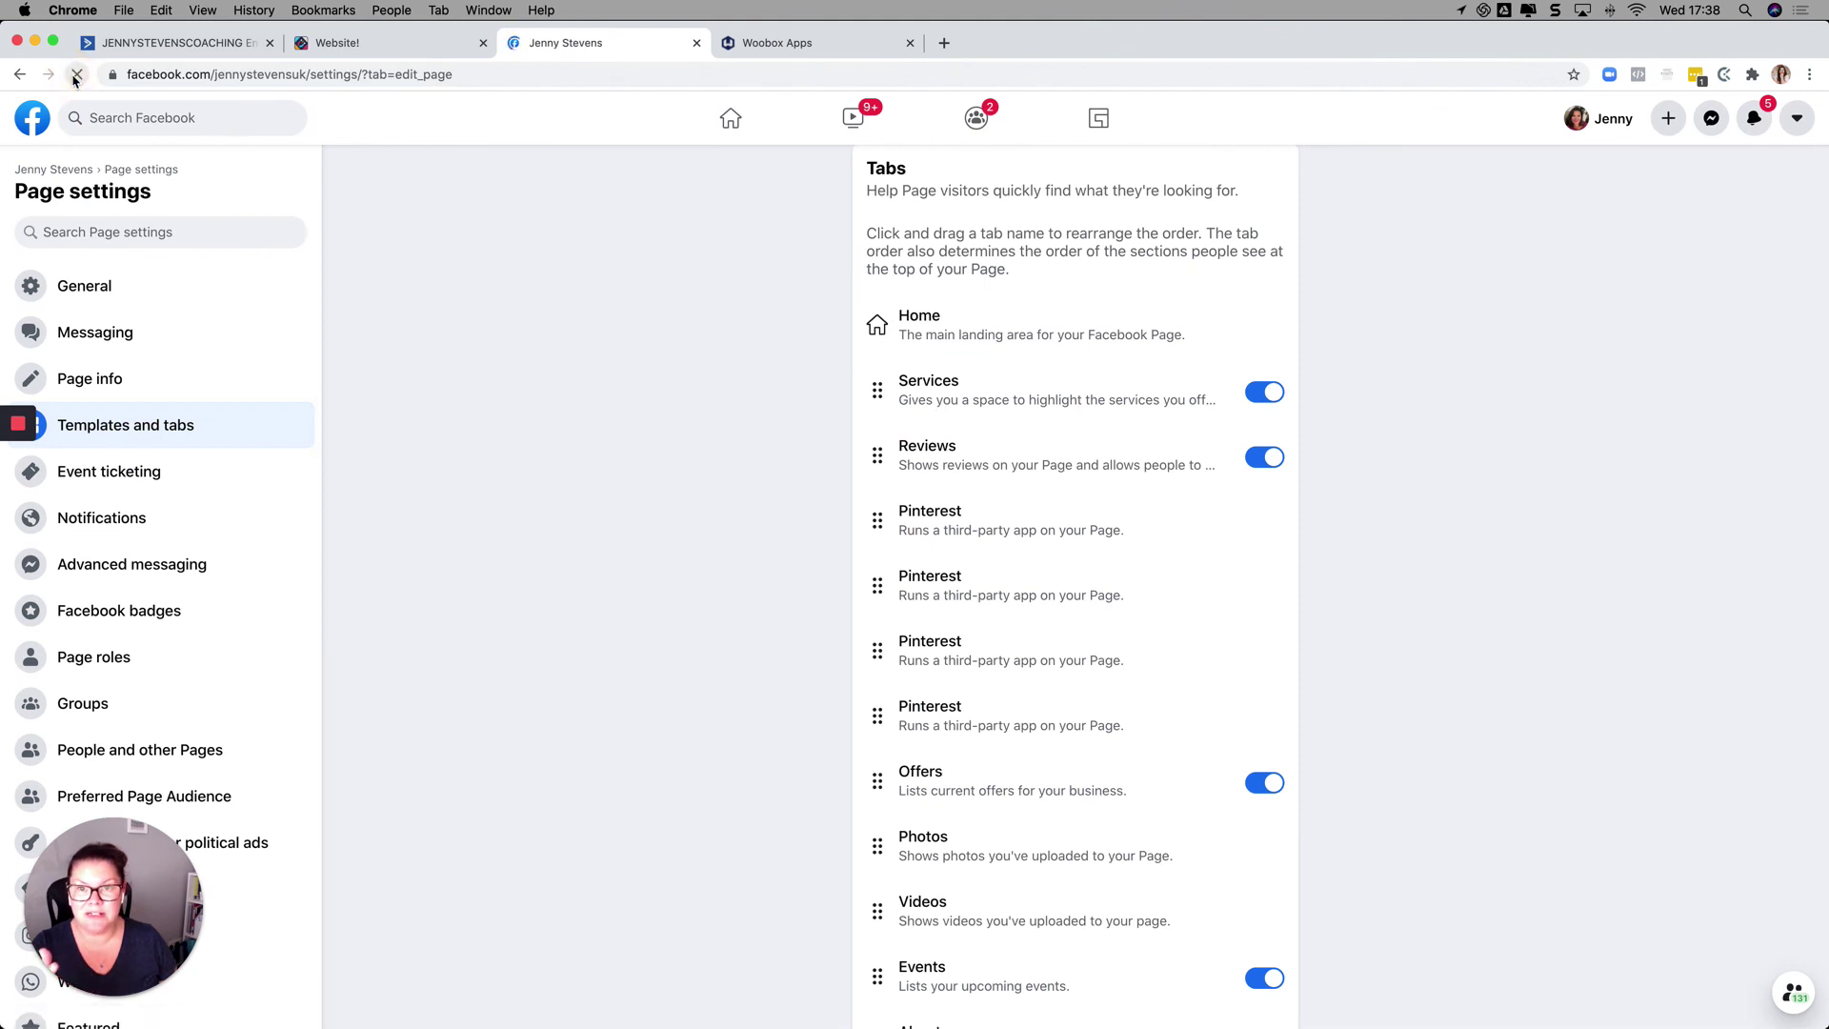
pyautogui.scroll(-5, 684, 413)
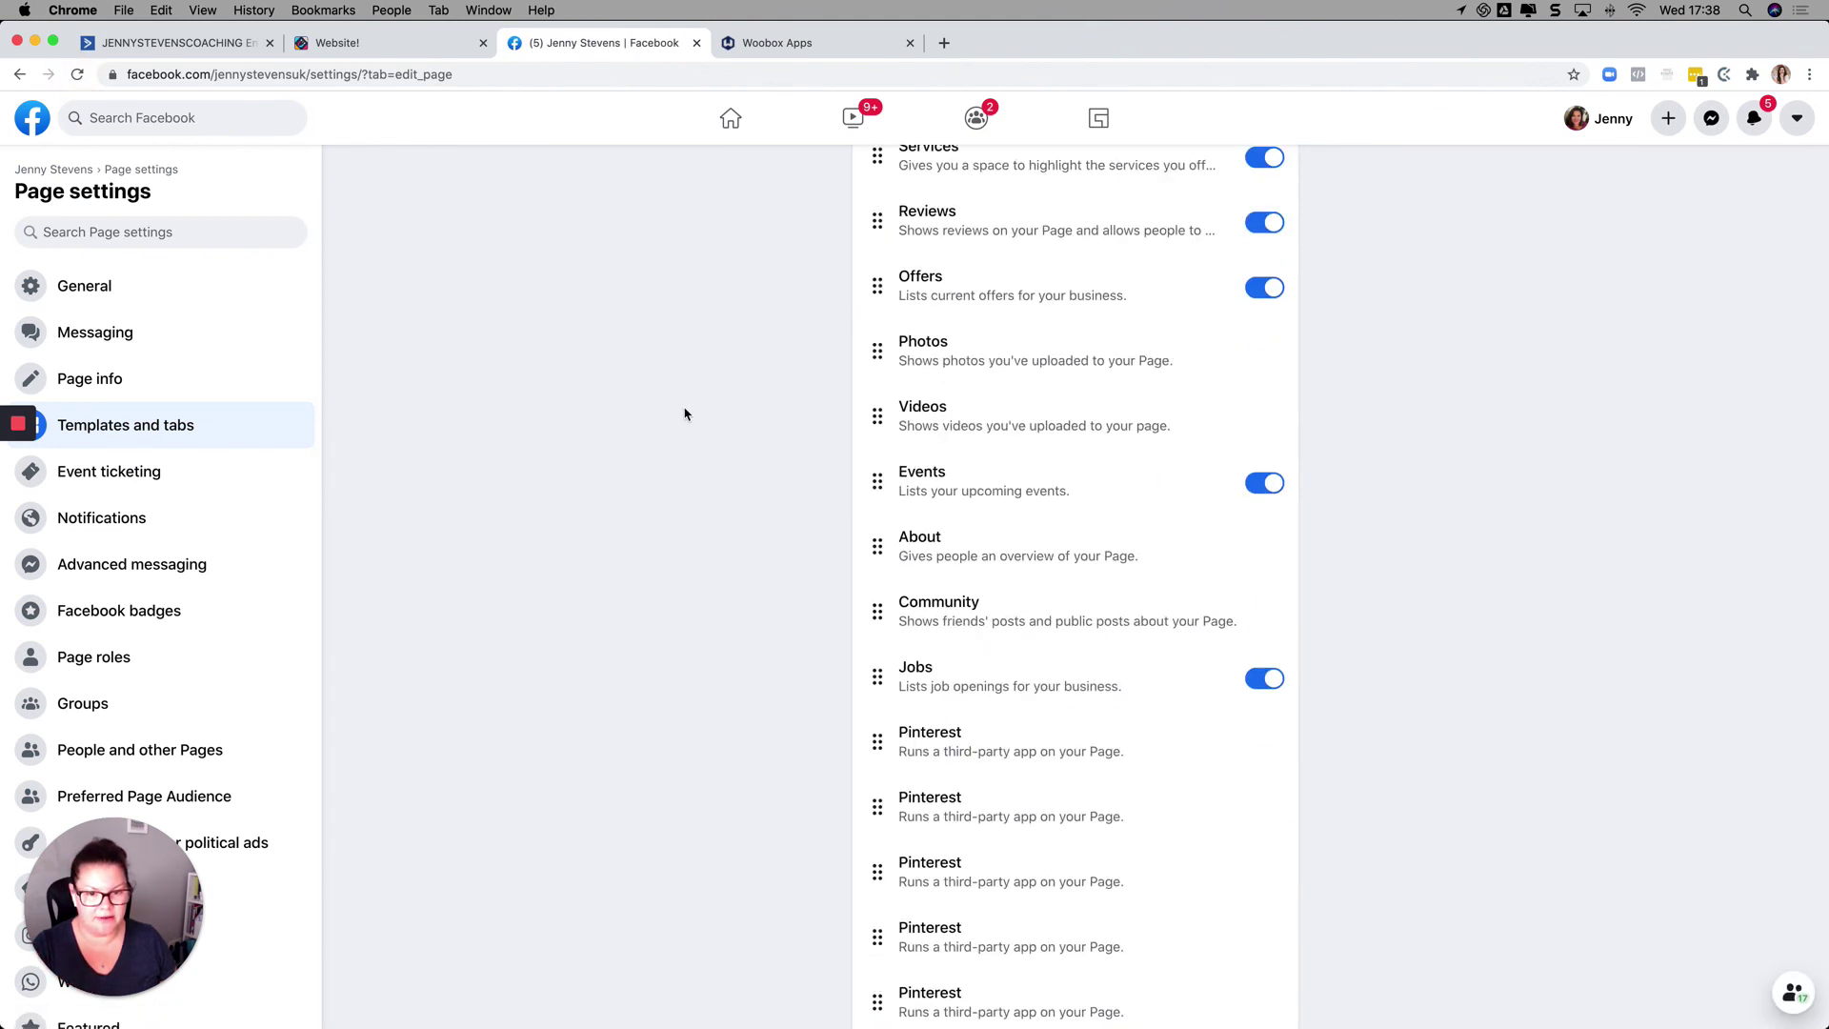
pyautogui.scroll(-3, 684, 414)
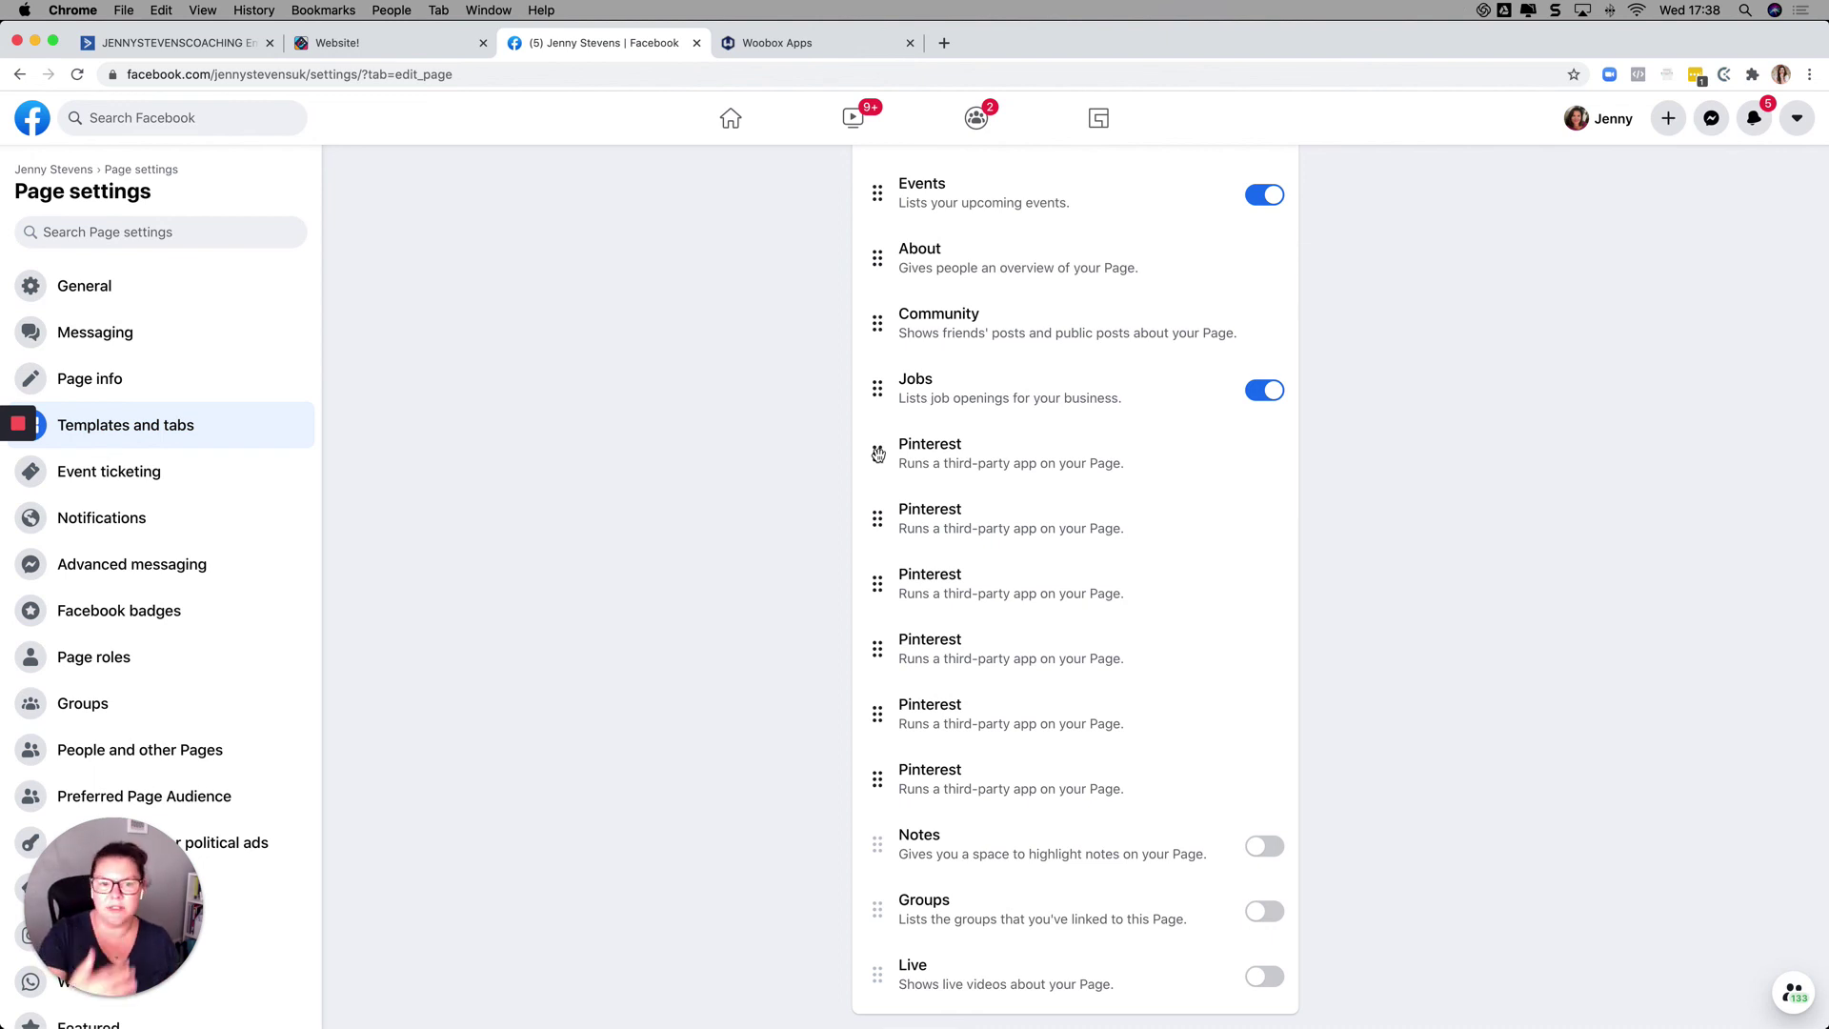
pyautogui.scroll(6, 880, 453)
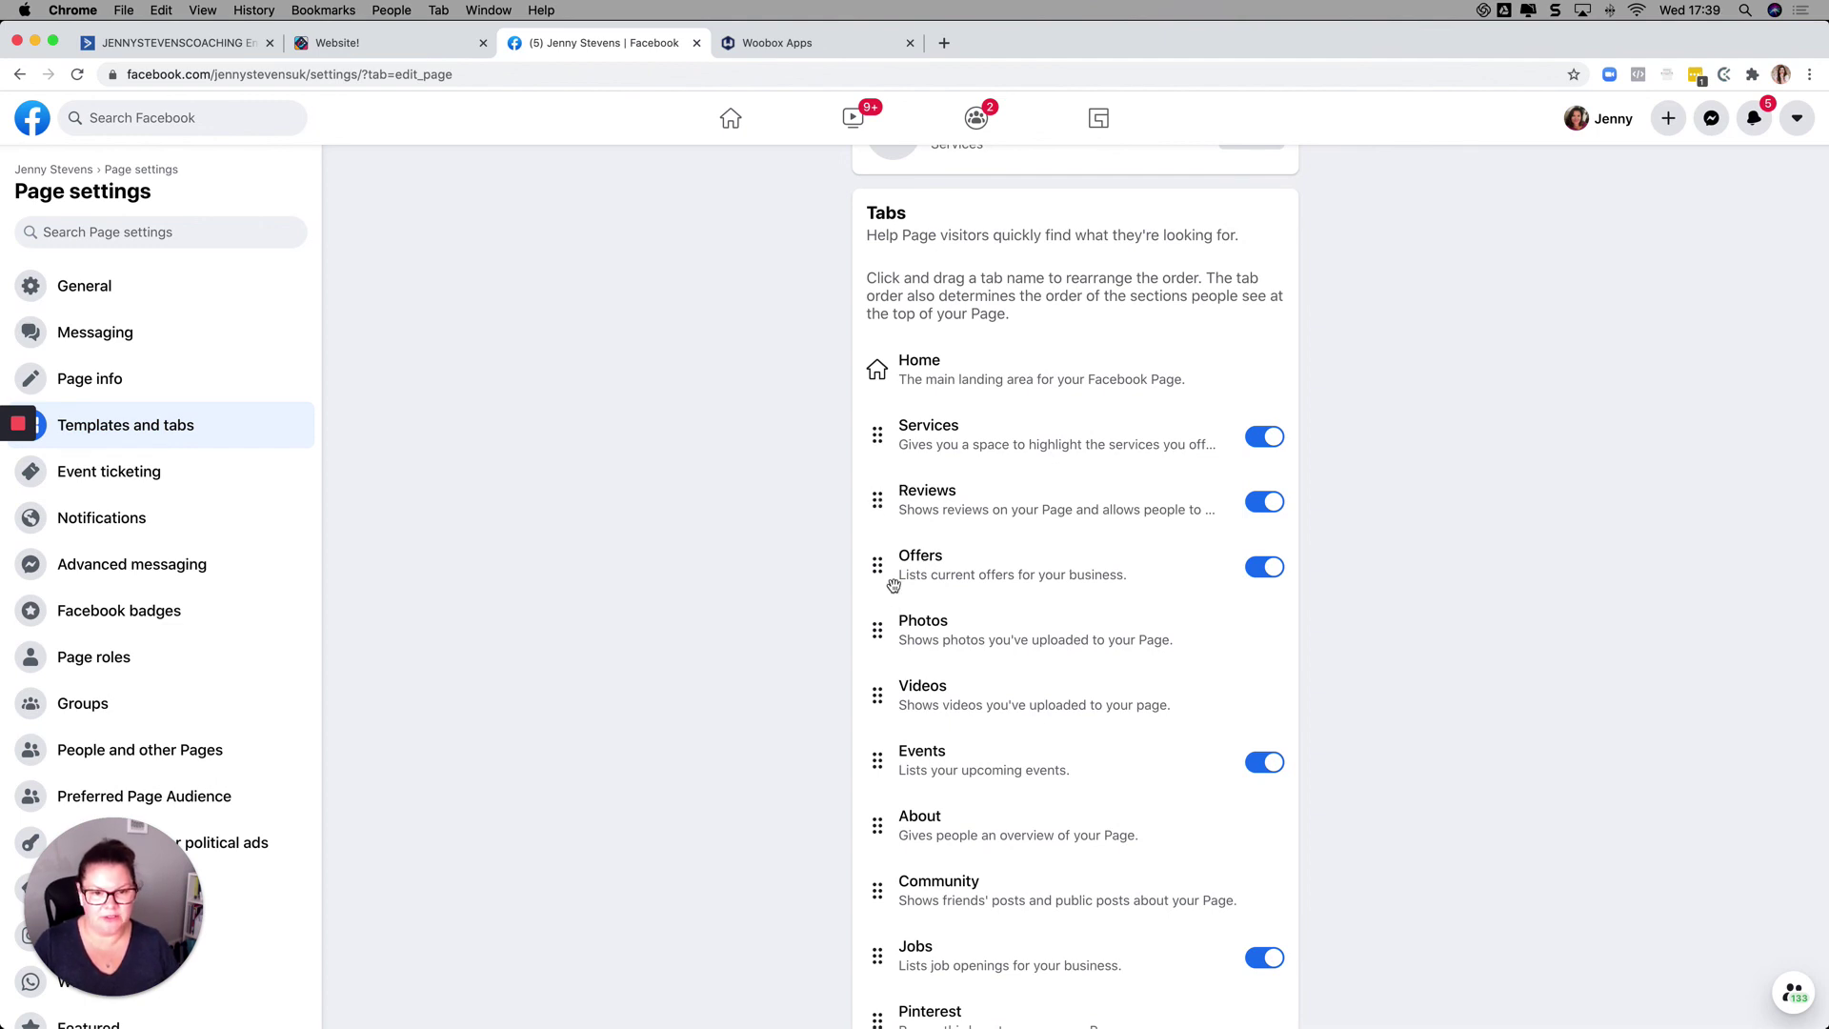
pyautogui.moveTo(878, 695)
pyautogui.mouseDown()
pyautogui.moveTo(878, 763)
pyautogui.moveTo(877, 690)
pyautogui.mouseUp()
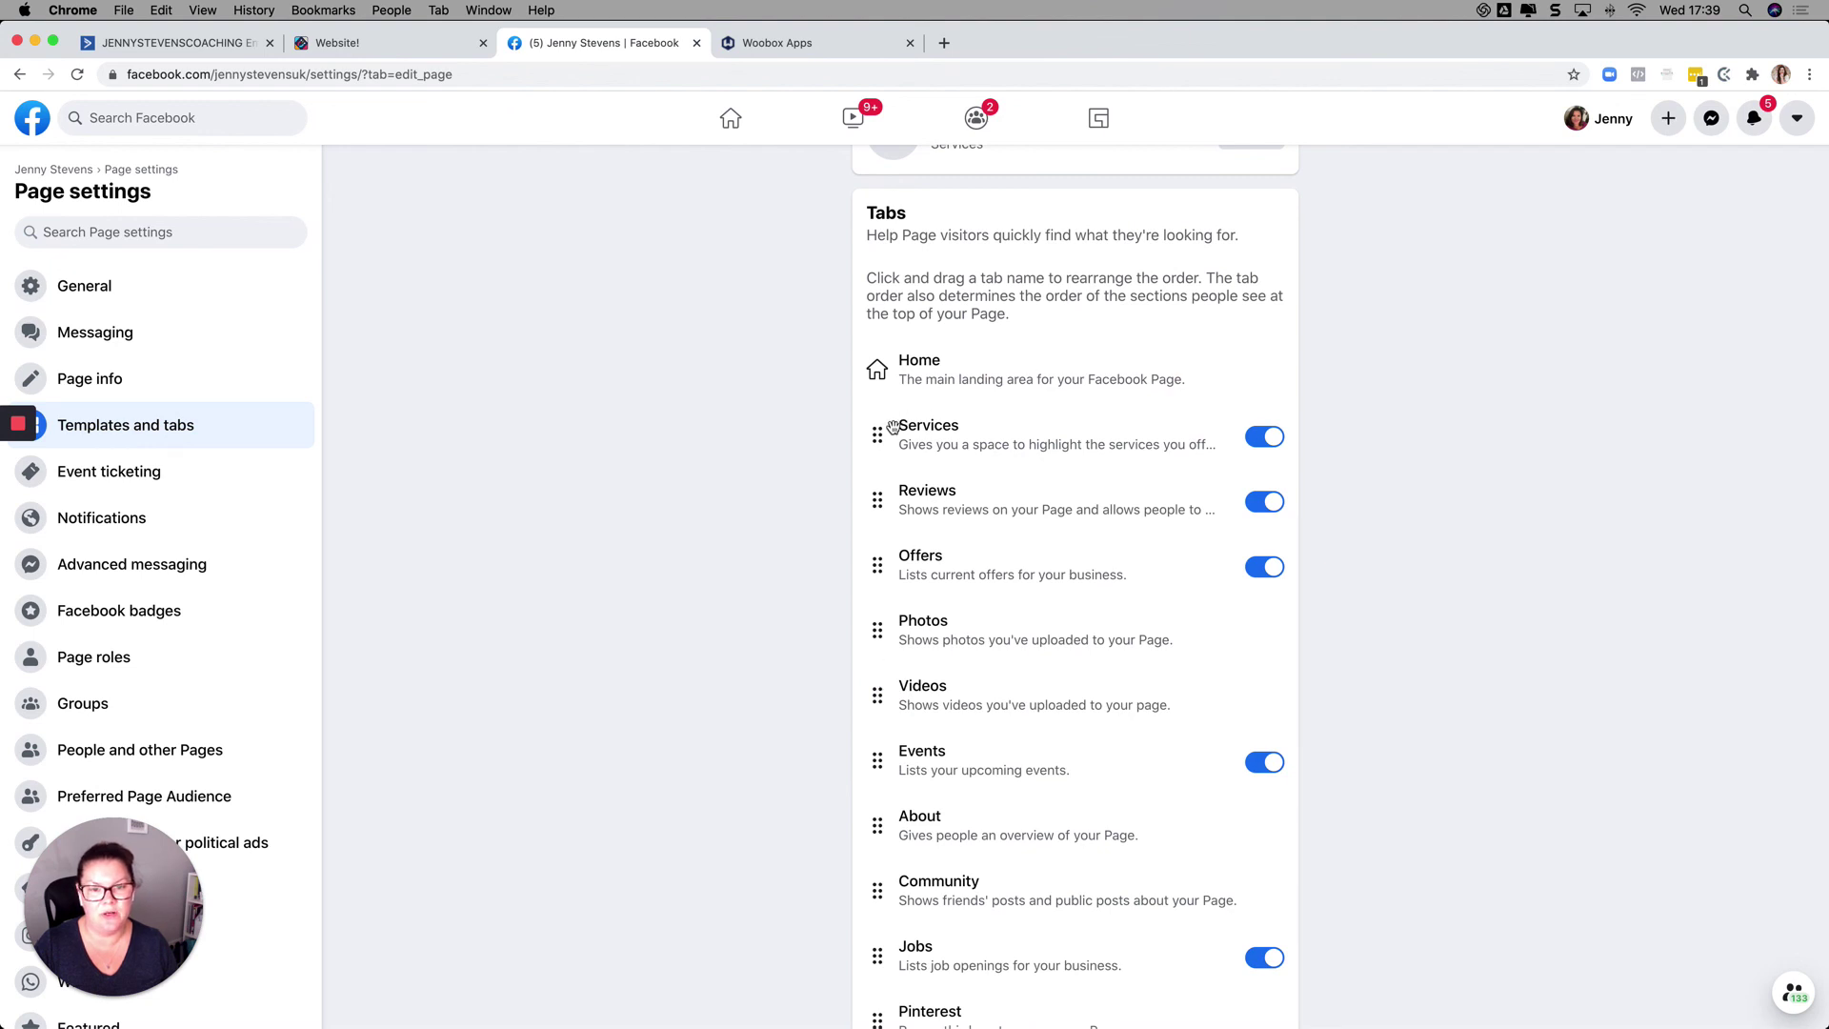
# Drag another row in the Tabs list, then go back to the Woobox tab campaigns.
pyautogui.scroll(-3, 882, 425)
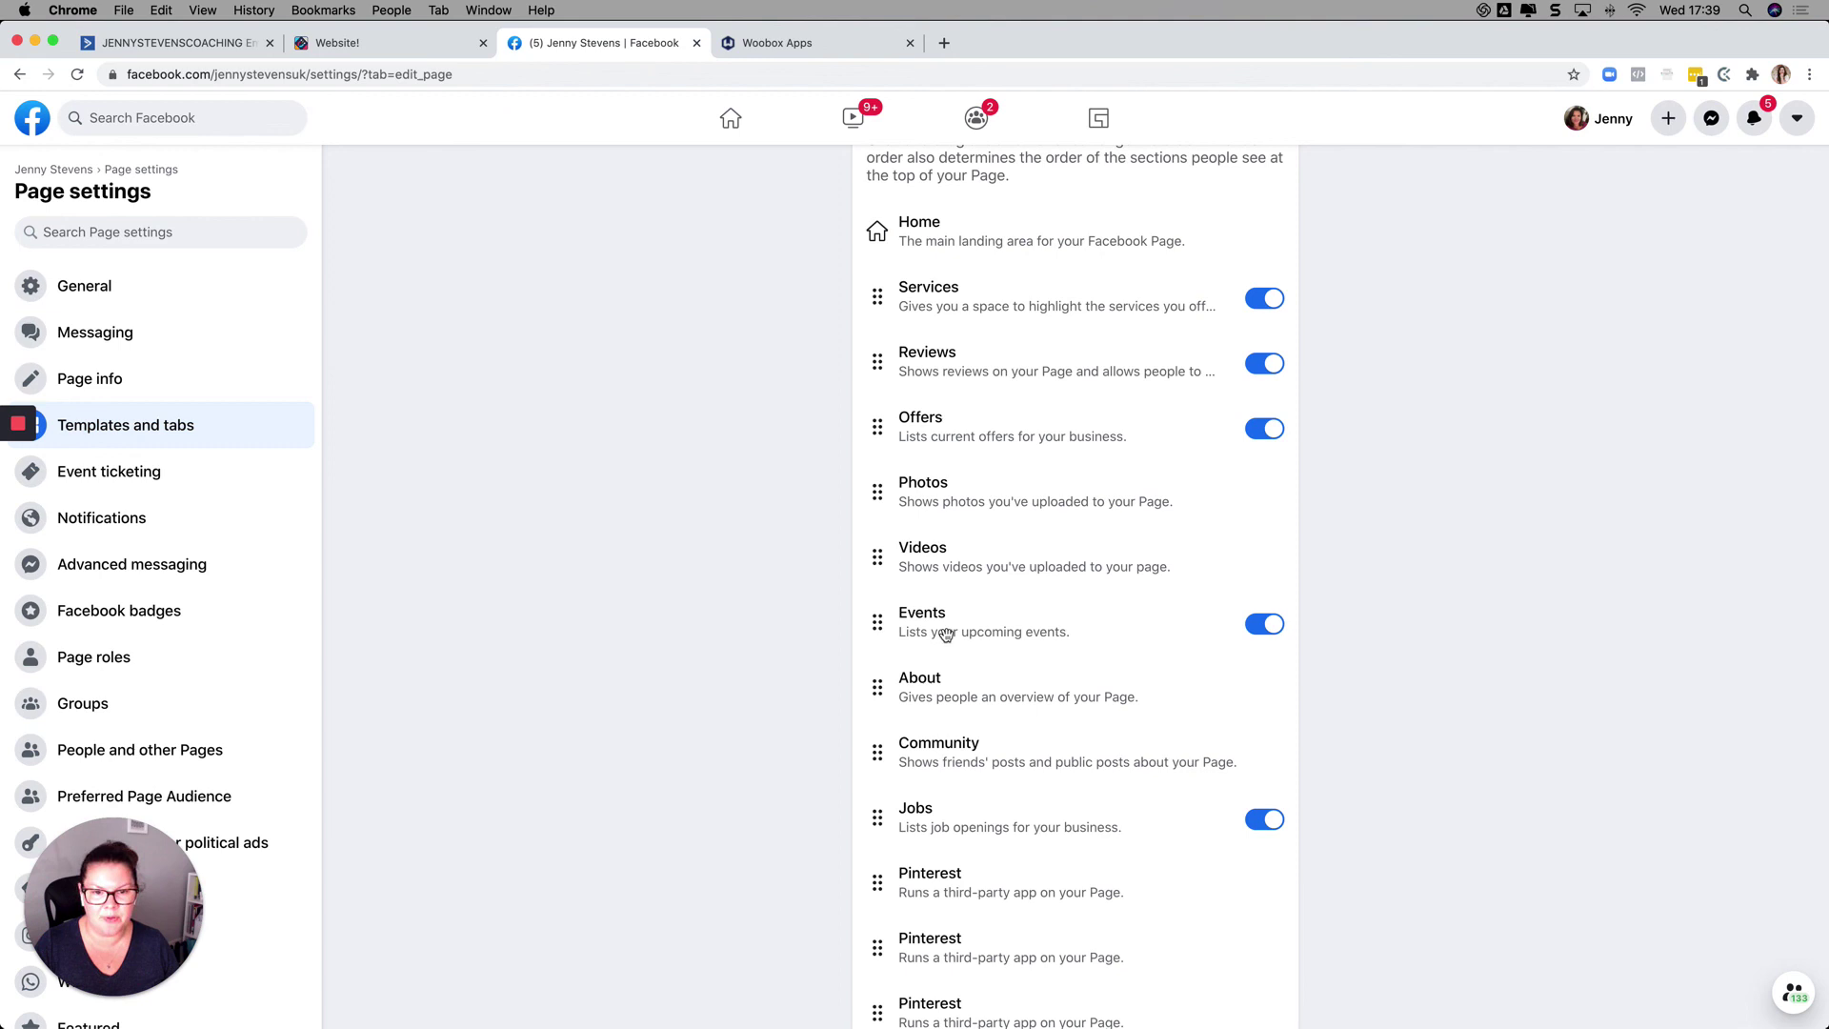
pyautogui.scroll(-5, 943, 633)
pyautogui.scroll(-2, 946, 634)
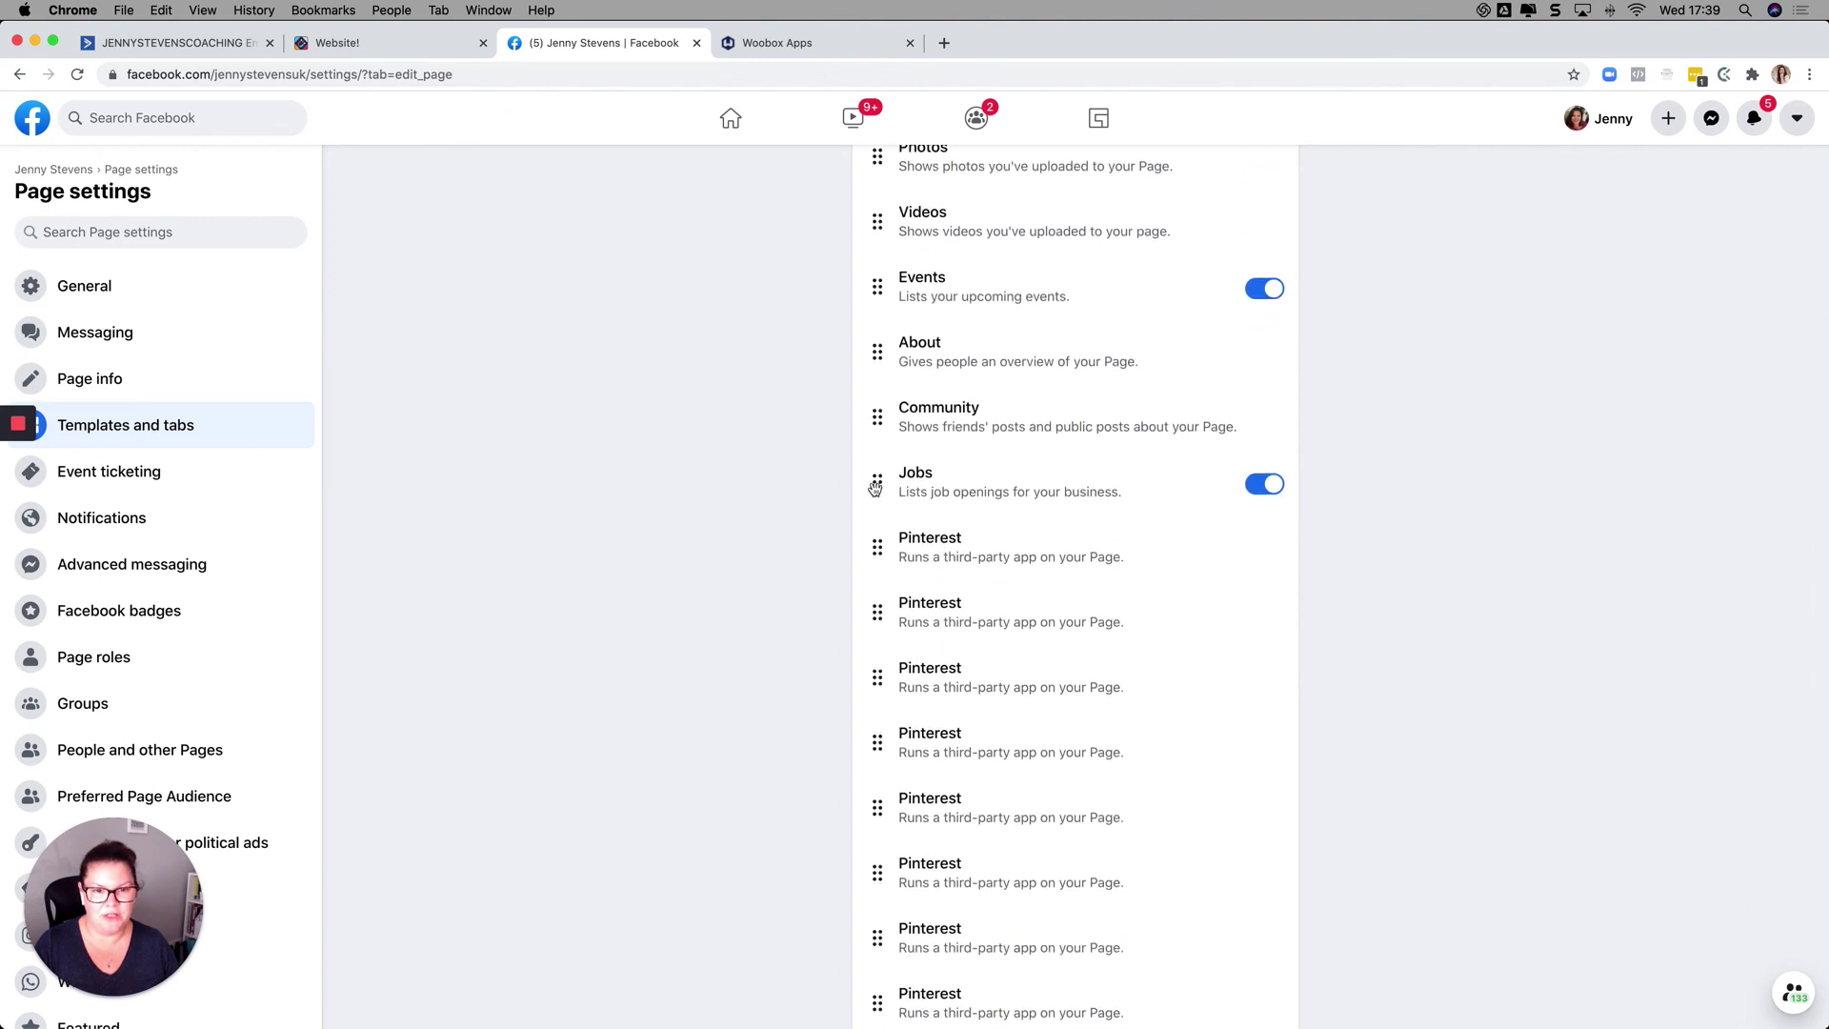
pyautogui.moveTo(875, 481)
pyautogui.mouseDown()
pyautogui.moveTo(912, 564)
pyautogui.moveTo(875, 461)
pyautogui.mouseUp()
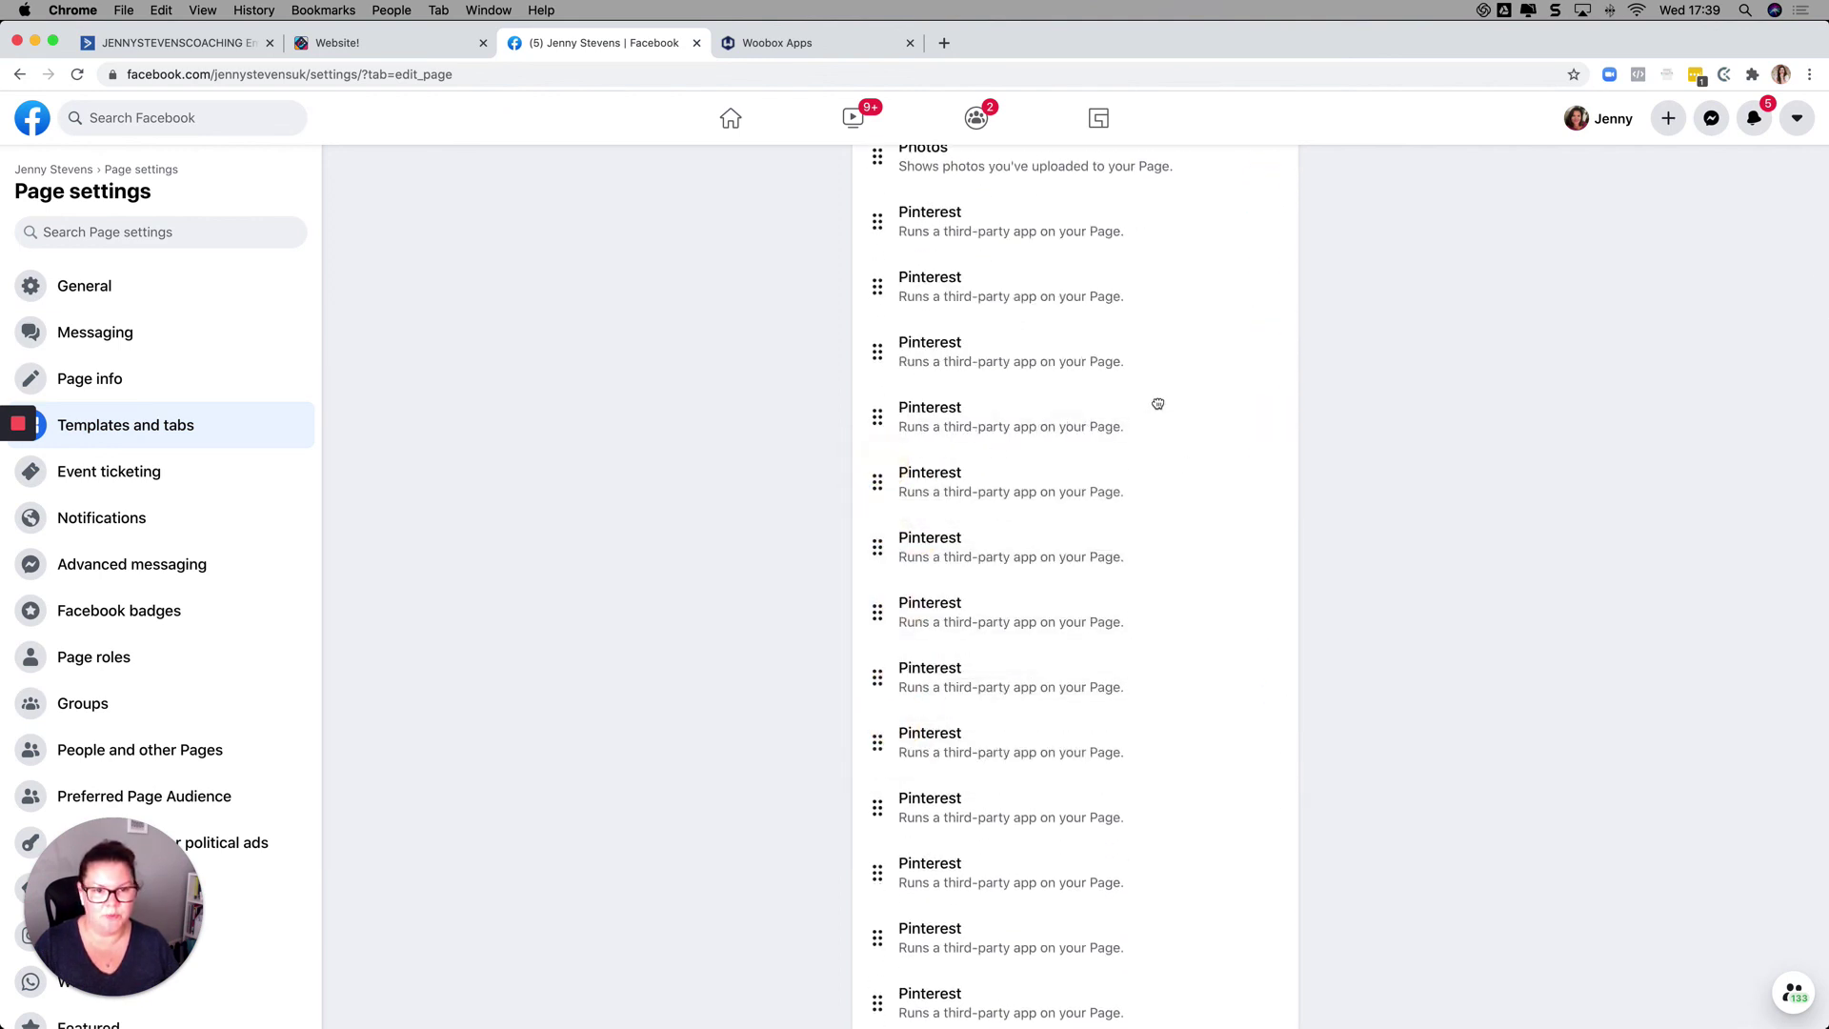
pyautogui.scroll(5, 996, 519)
pyautogui.scroll(-10, 1000, 519)
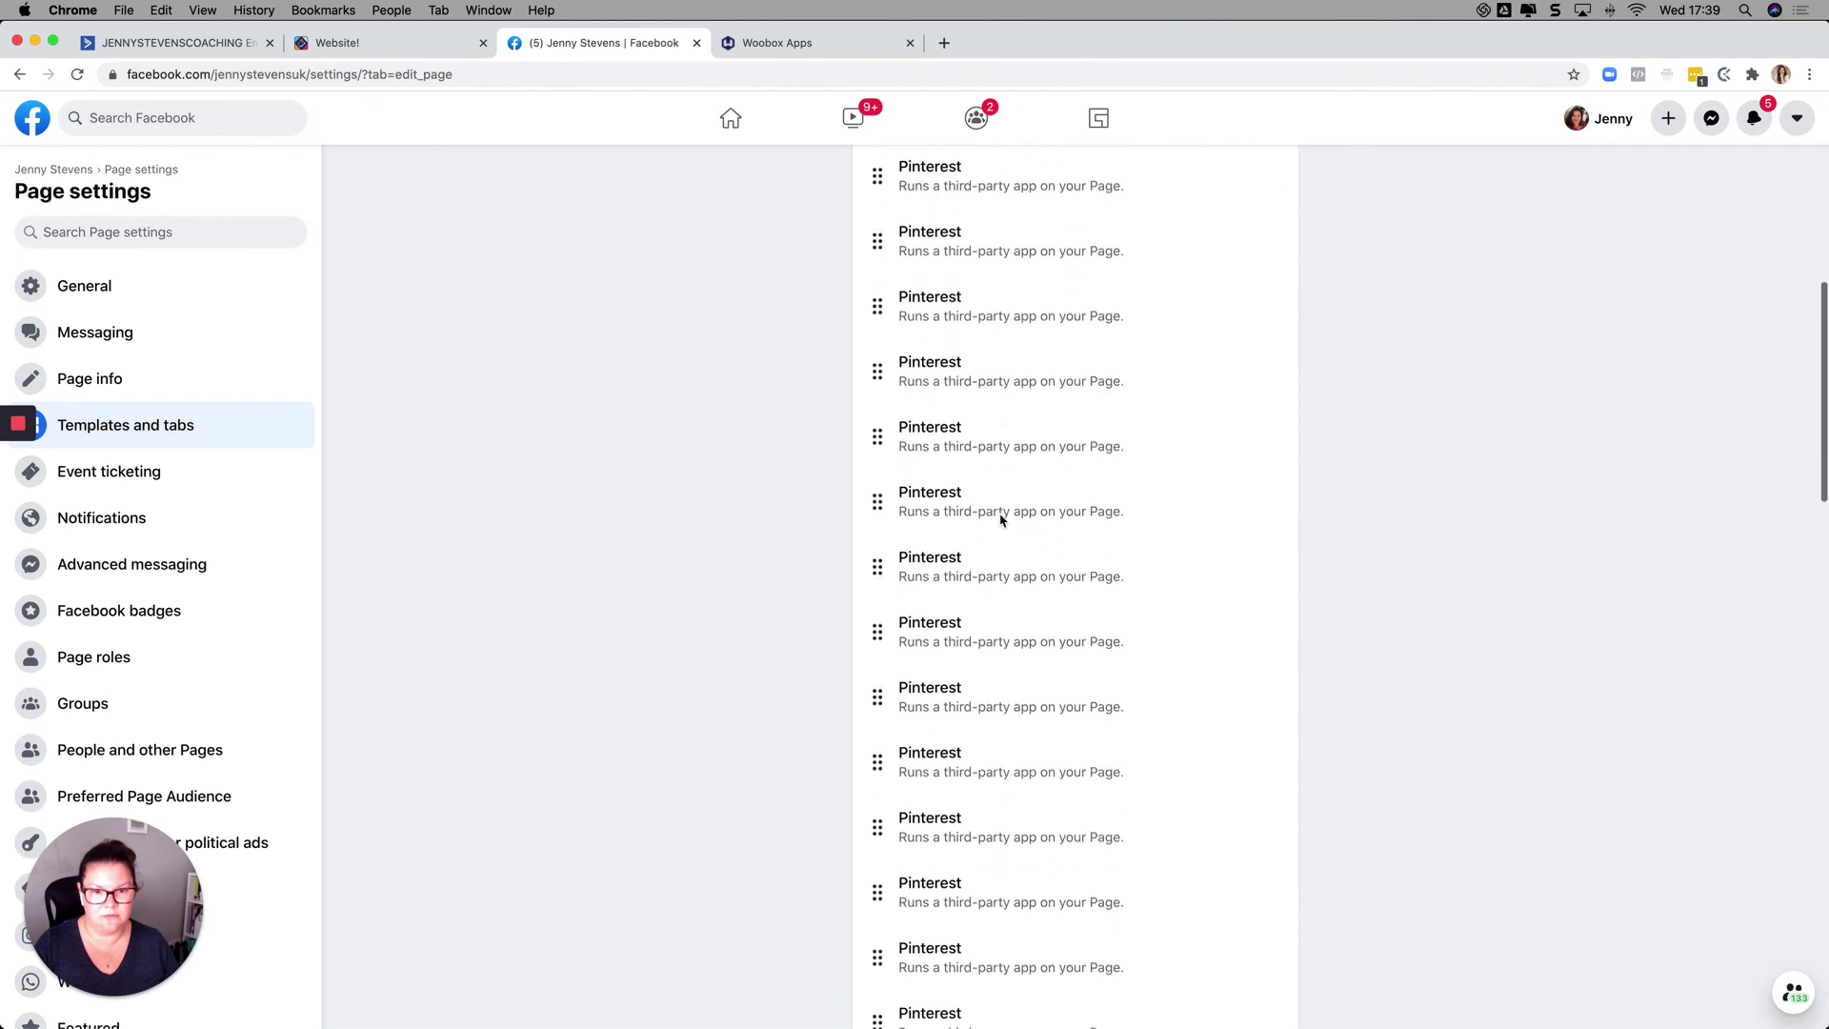
pyautogui.scroll(-8, 1000, 516)
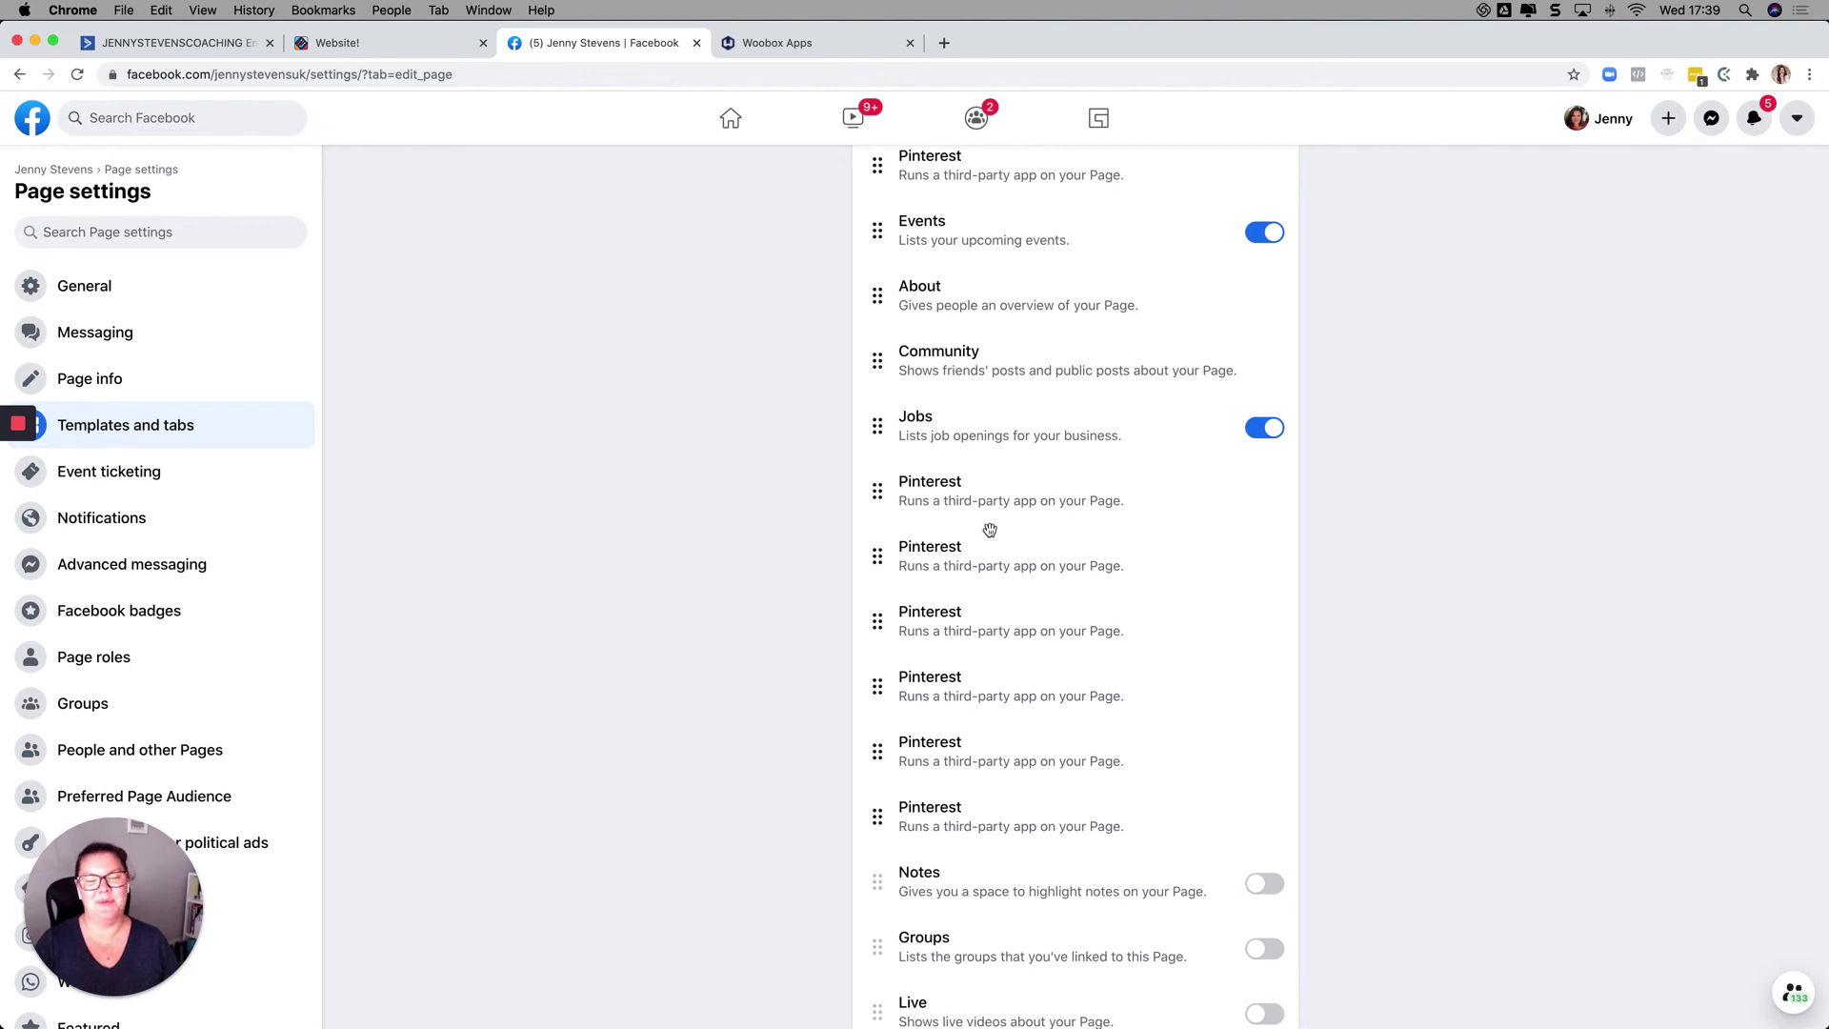
pyautogui.scroll(-2, 972, 579)
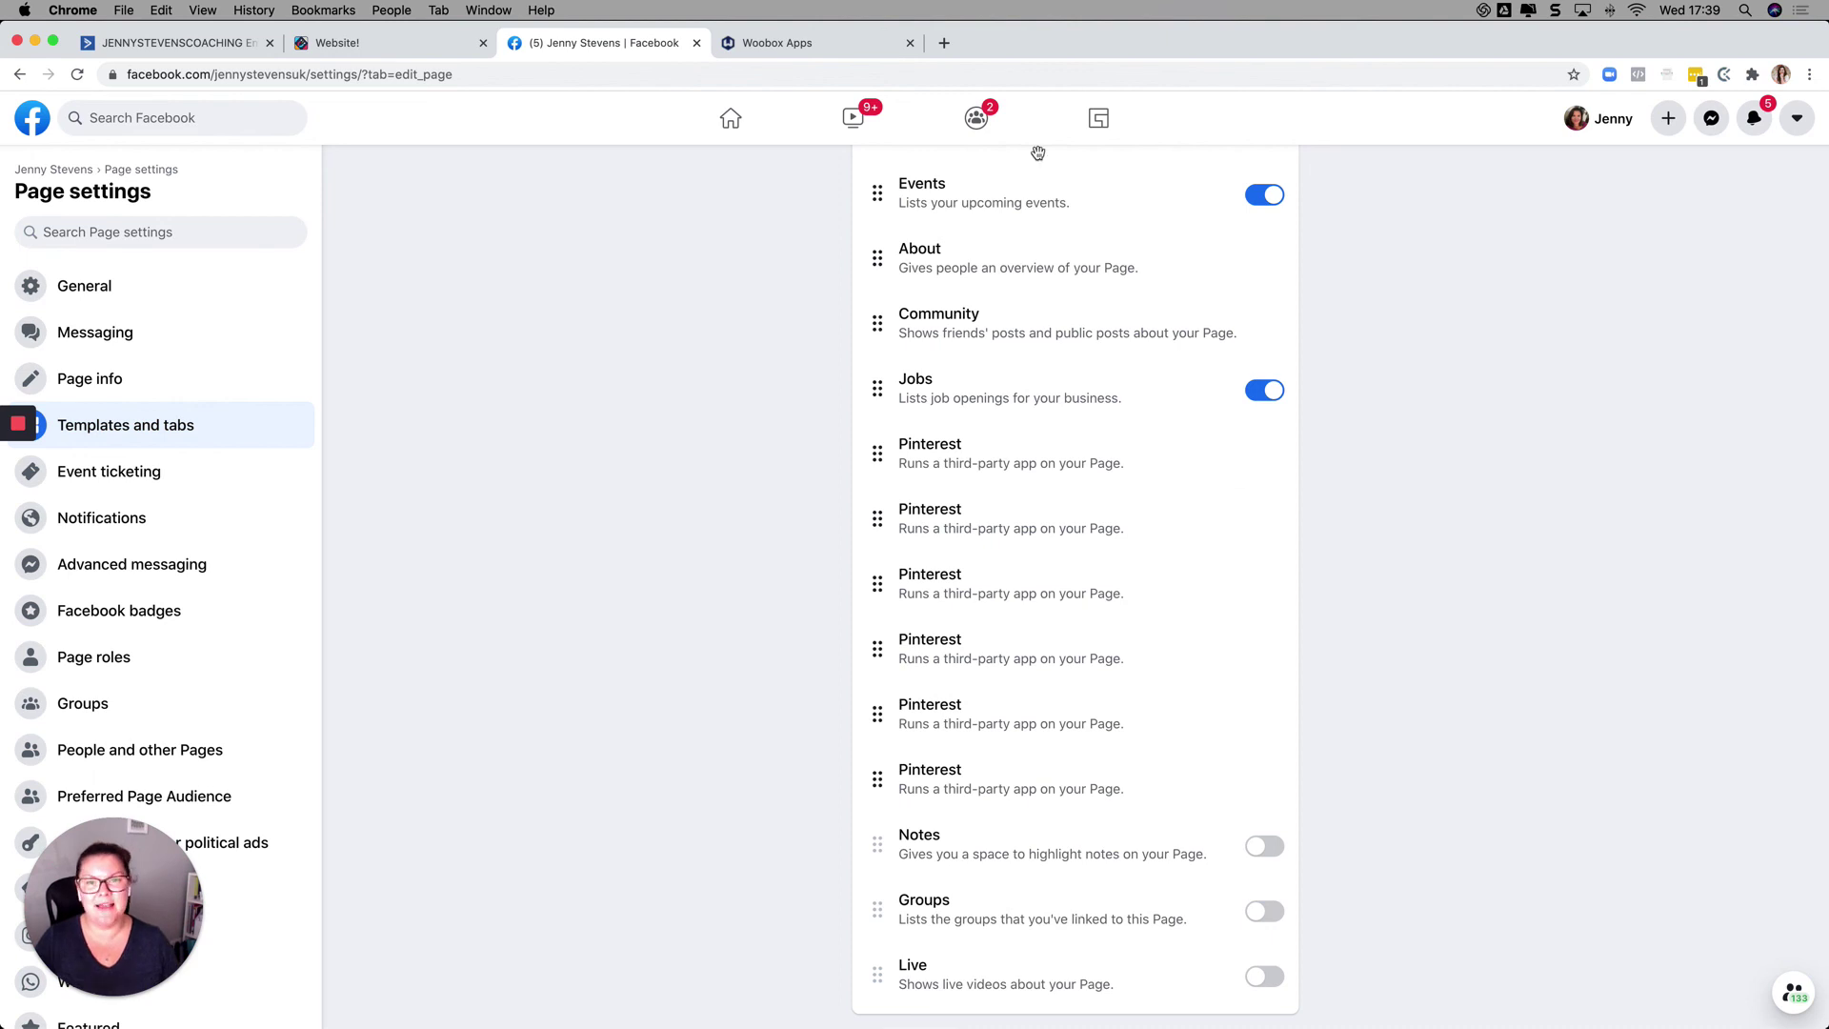
pyautogui.click(819, 50)
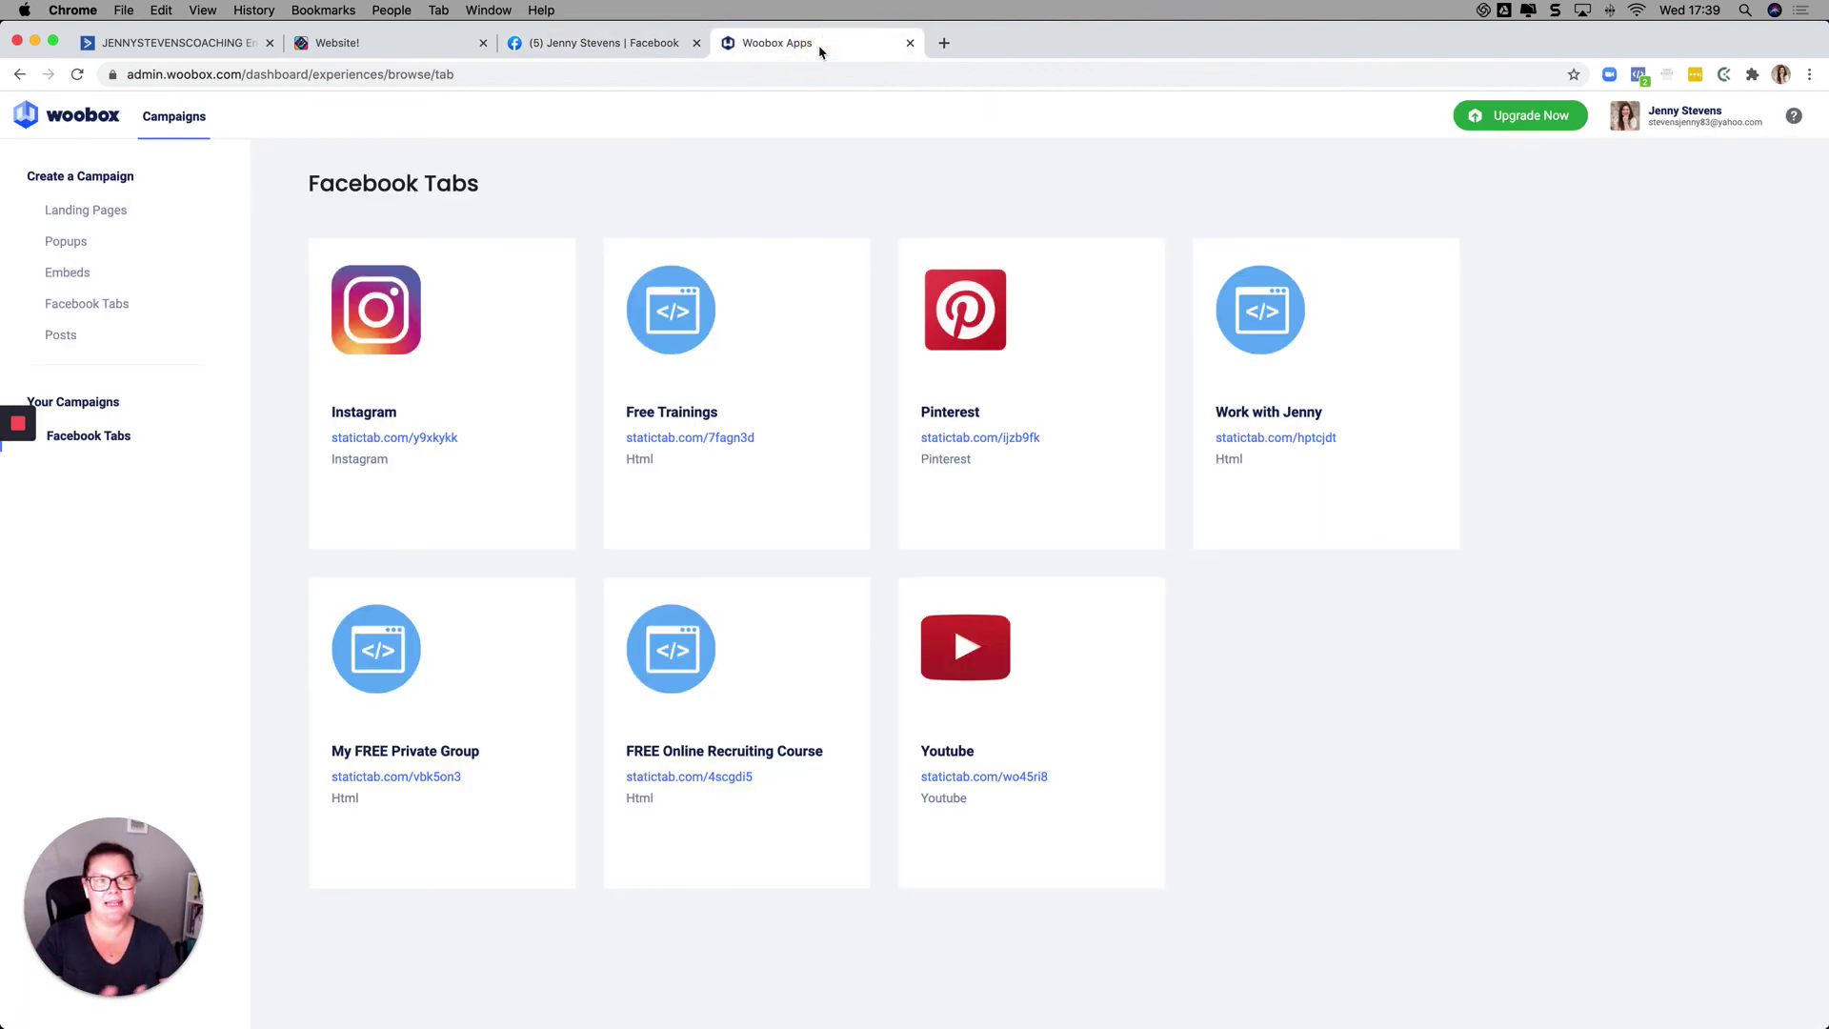